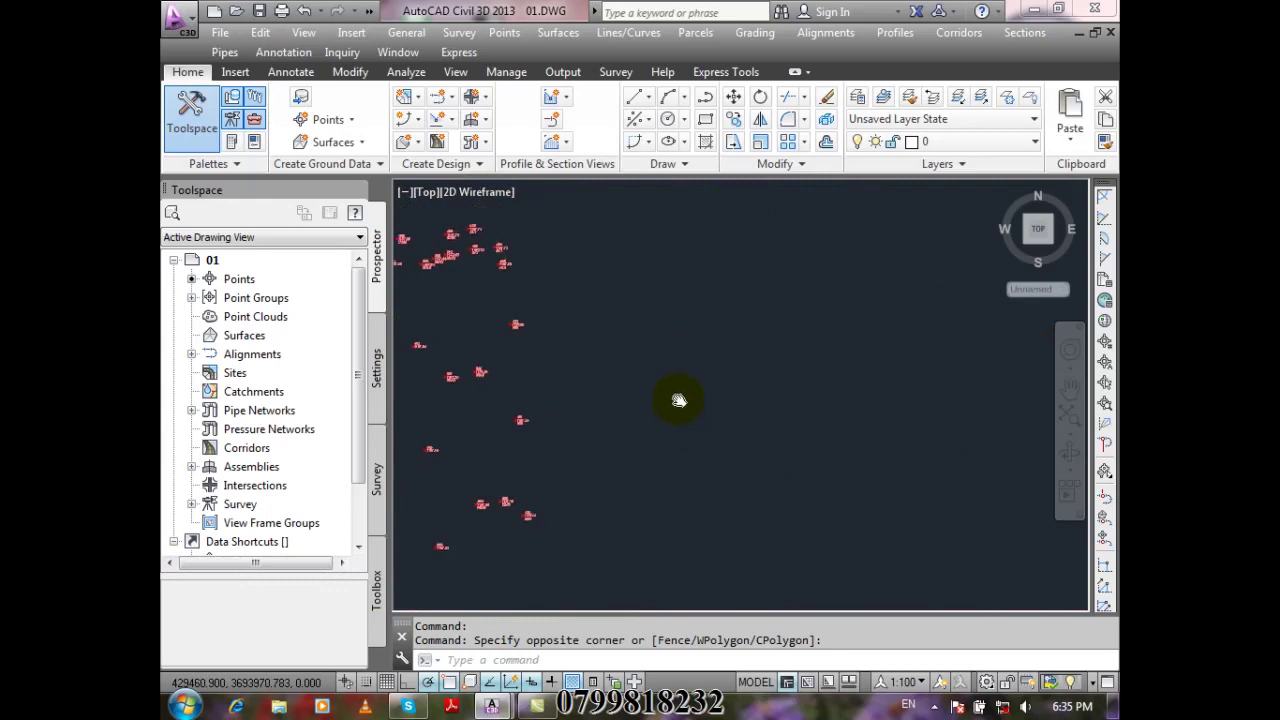
Start creating a point table and set its table style to Latitude and Longitude
{"action": "left_click", "coordinate": [502, 33]}
{"action": "left_click", "coordinate": [600, 307]}
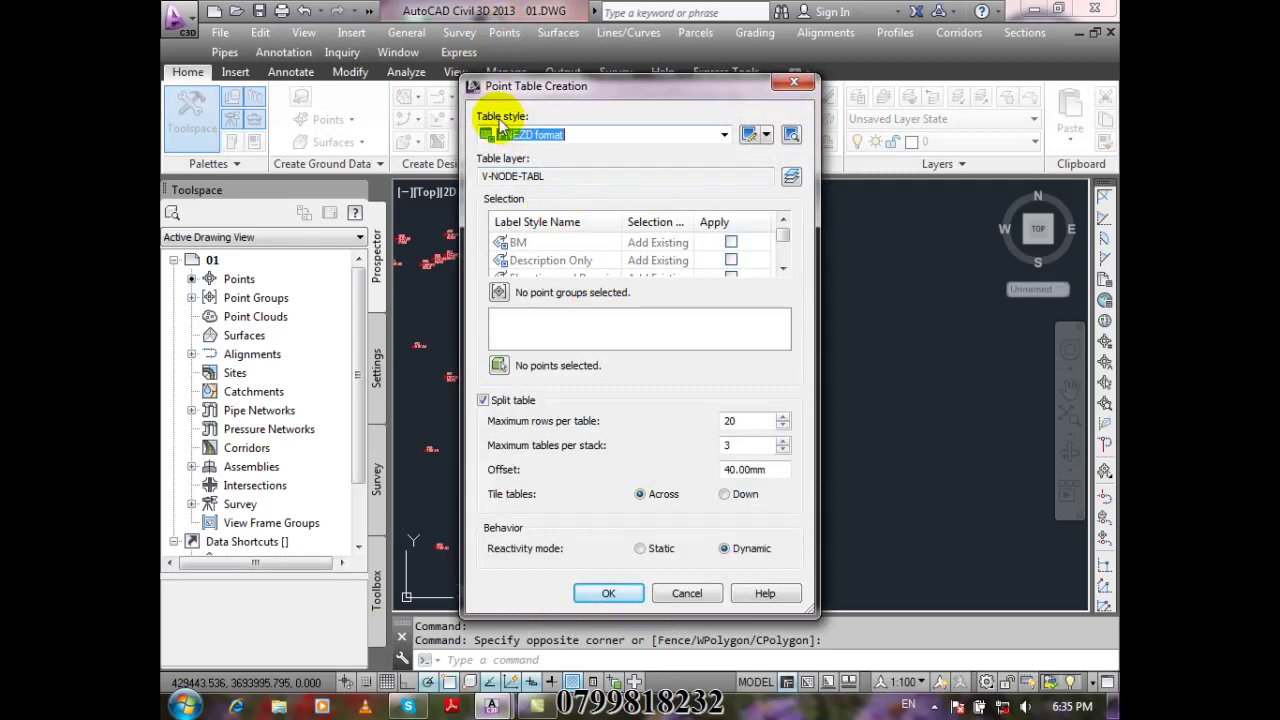
{"action": "left_click", "coordinate": [724, 136]}
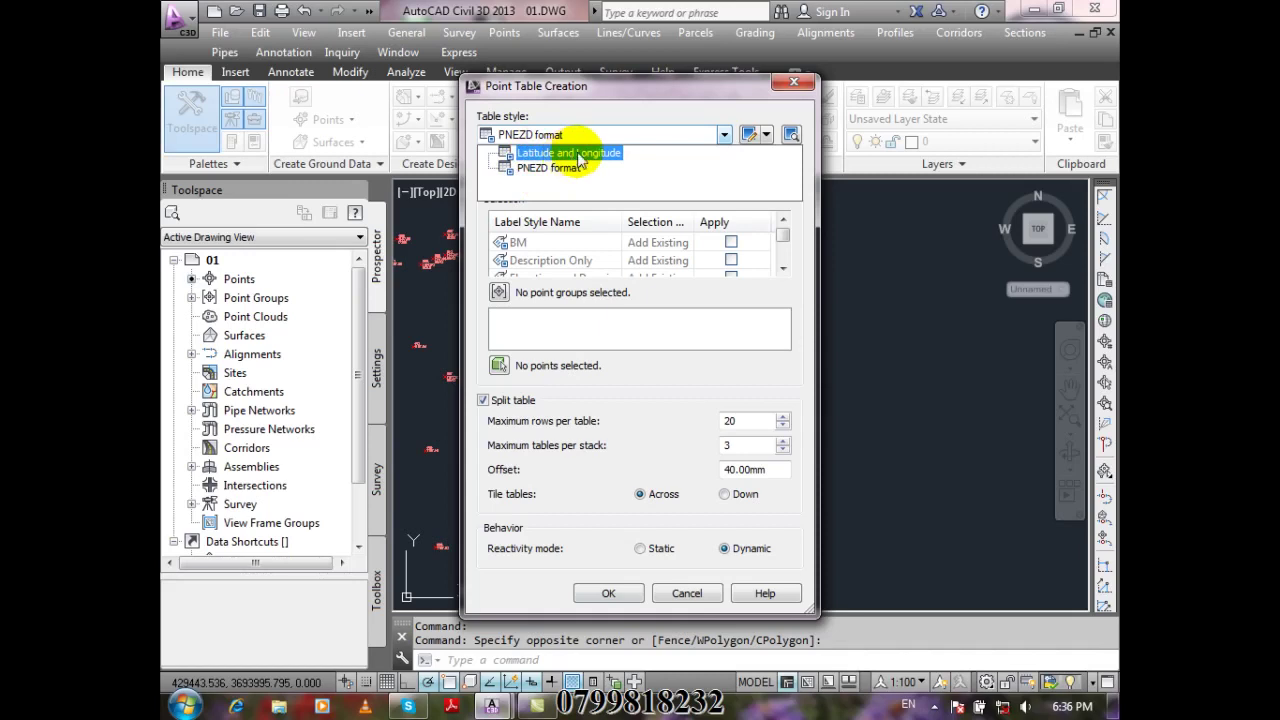
{"action": "left_click", "coordinate": [611, 164]}
{"action": "left_click", "coordinate": [640, 134]}
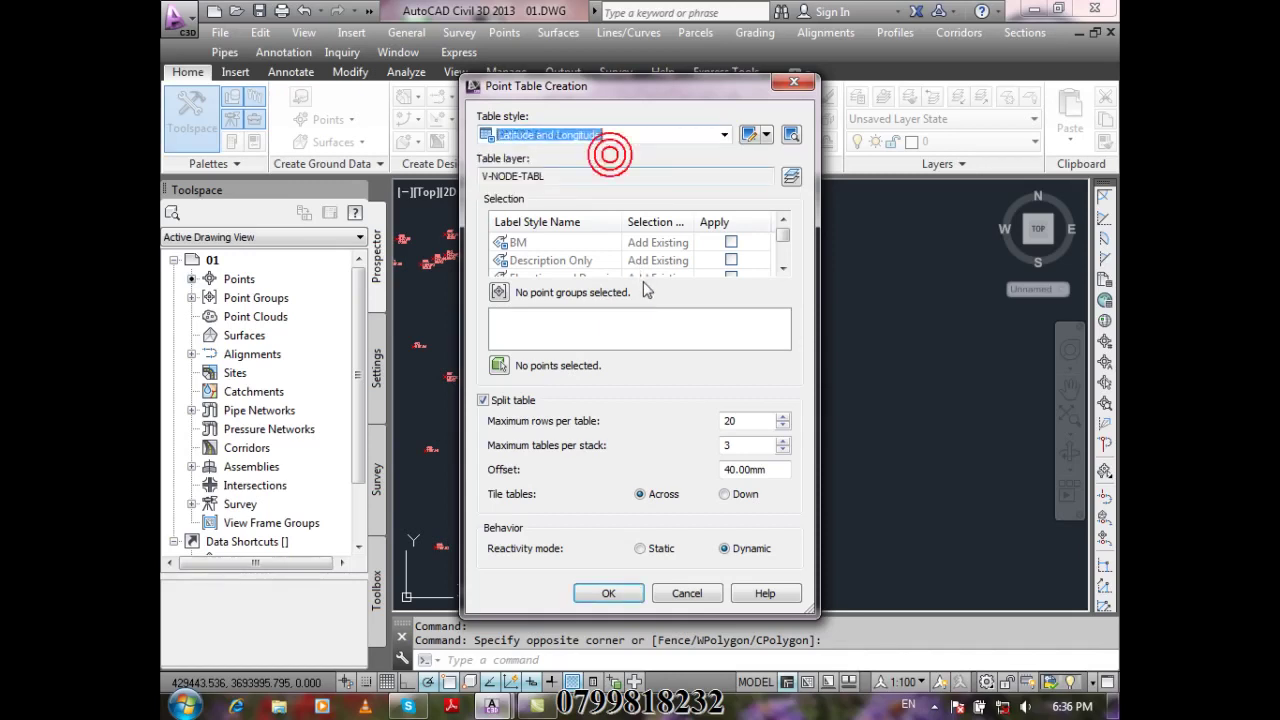
{"action": "key", "text": "Down"}
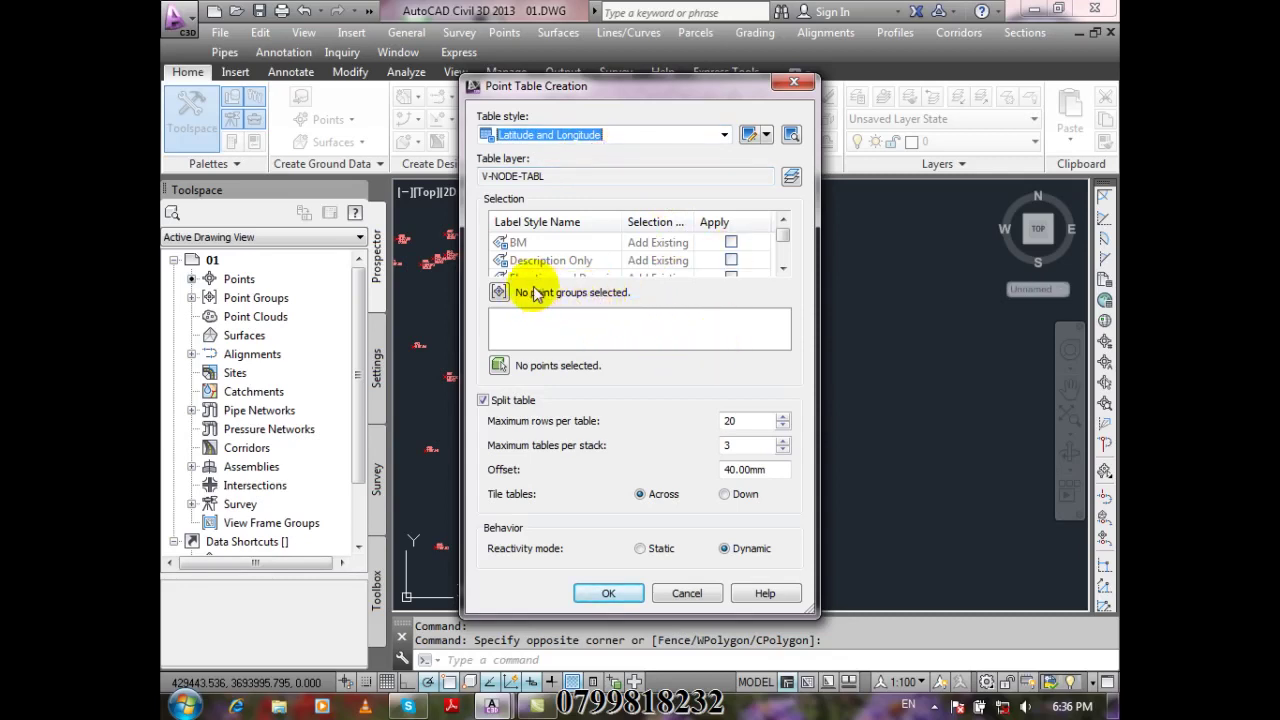
Choose the _All Points point group as the source for the point table
{"action": "left_click", "coordinate": [498, 291]}
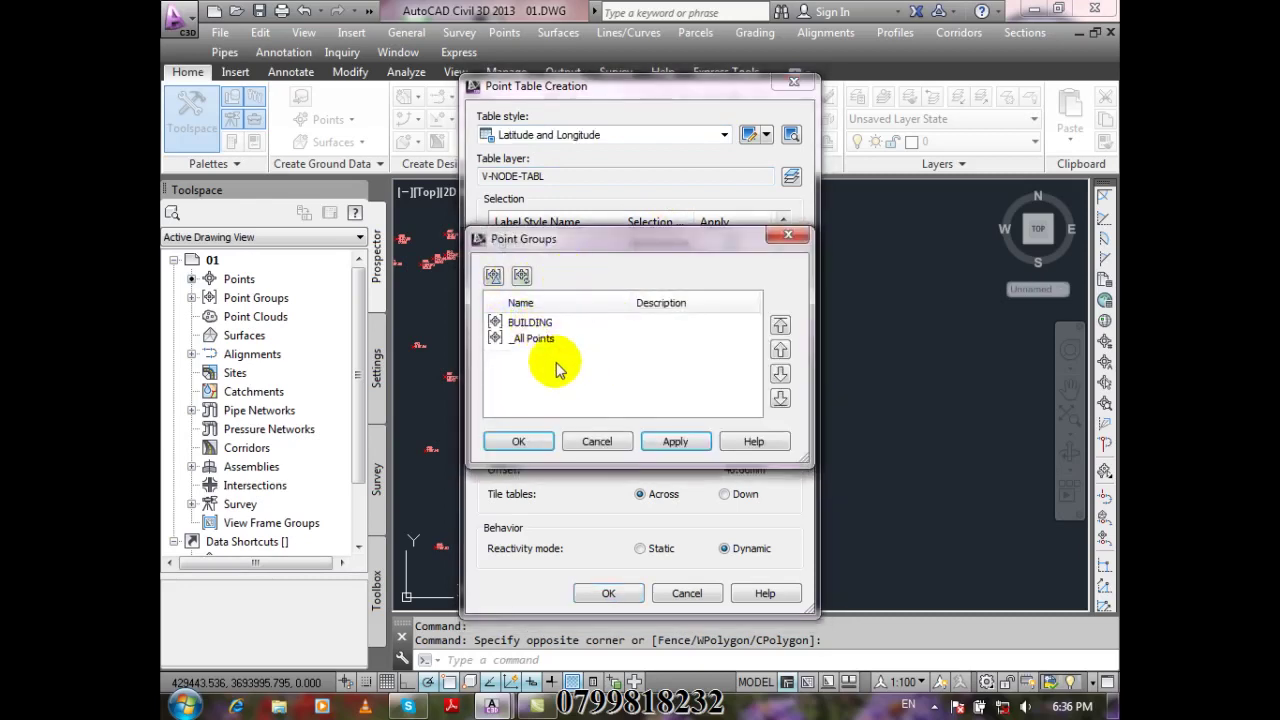
{"action": "left_click", "coordinate": [533, 338]}
{"action": "left_click", "coordinate": [519, 442]}
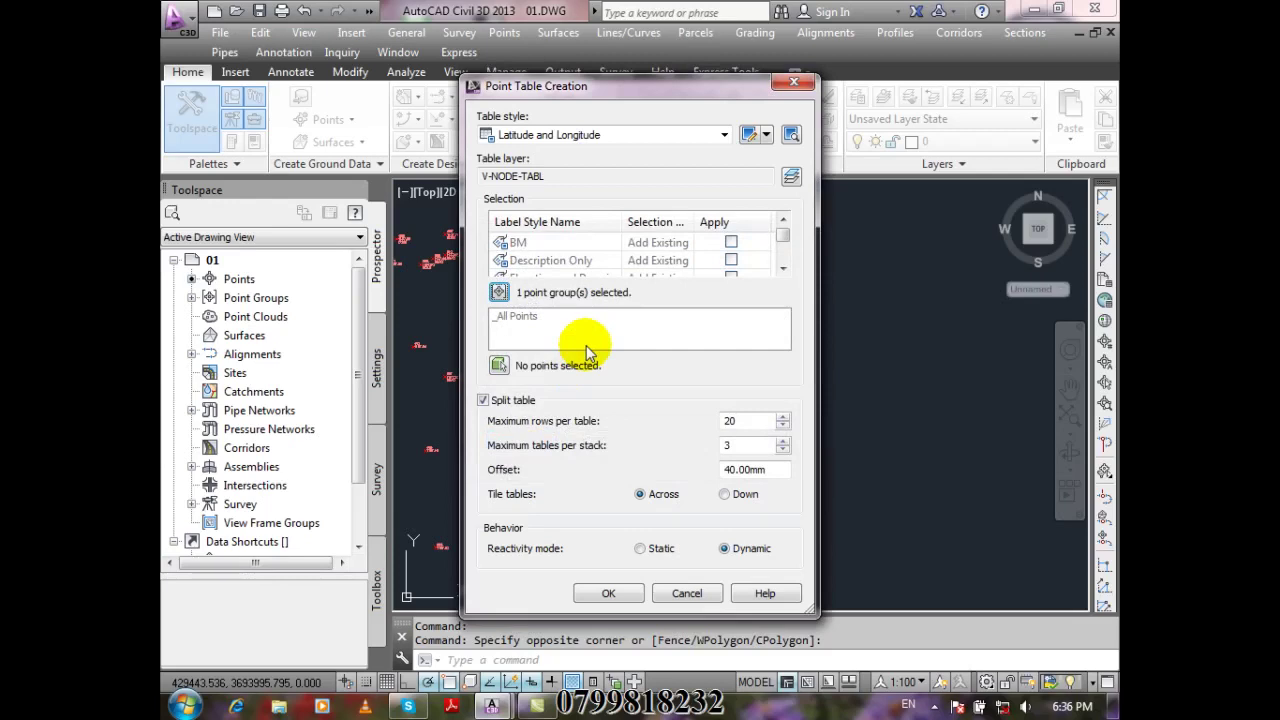
{"action": "left_click", "coordinate": [498, 292]}
{"action": "left_click", "coordinate": [533, 339]}
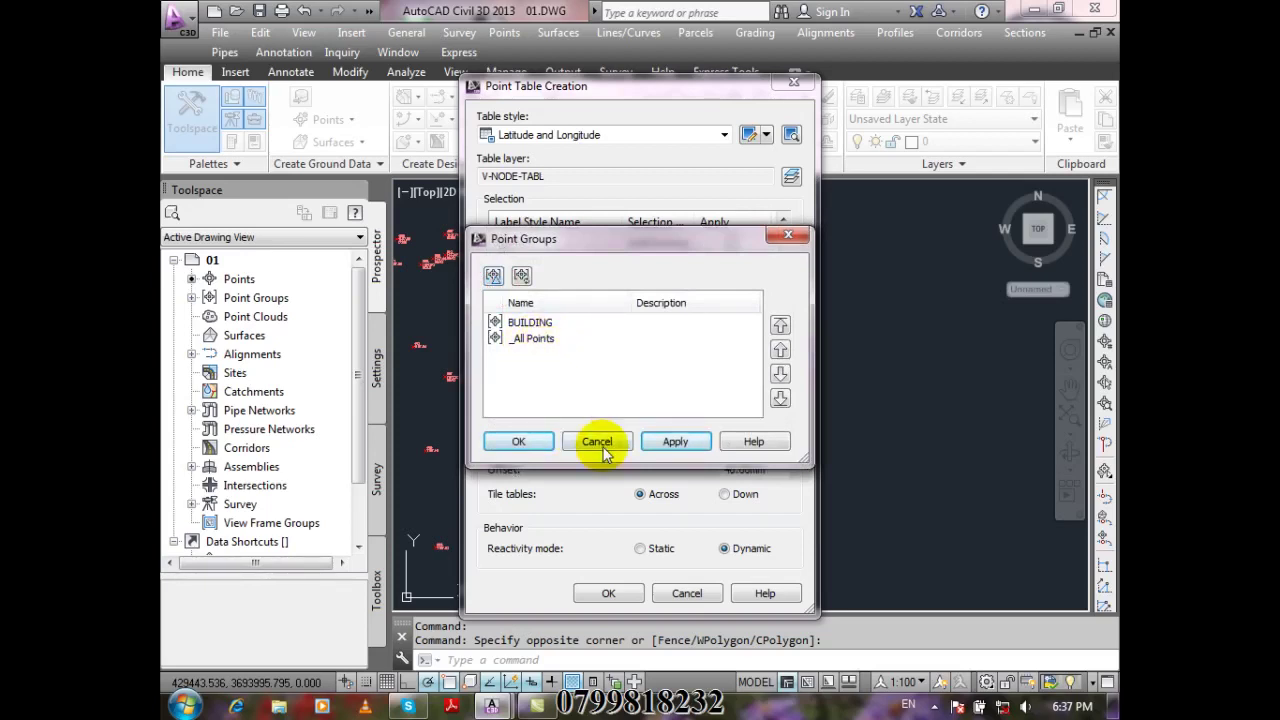
{"action": "left_click", "coordinate": [520, 441]}
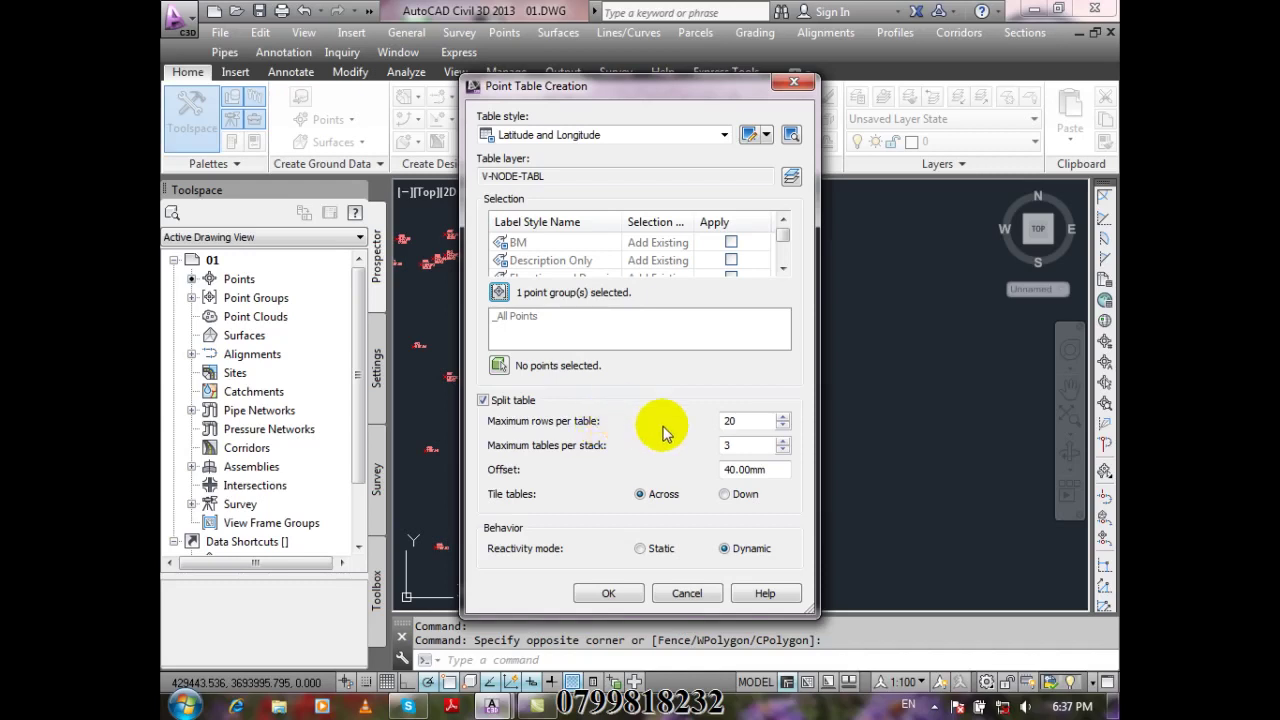
Set the split tables to tile down and place them in the empty area east of the survey points
{"action": "left_click", "coordinate": [750, 421]}
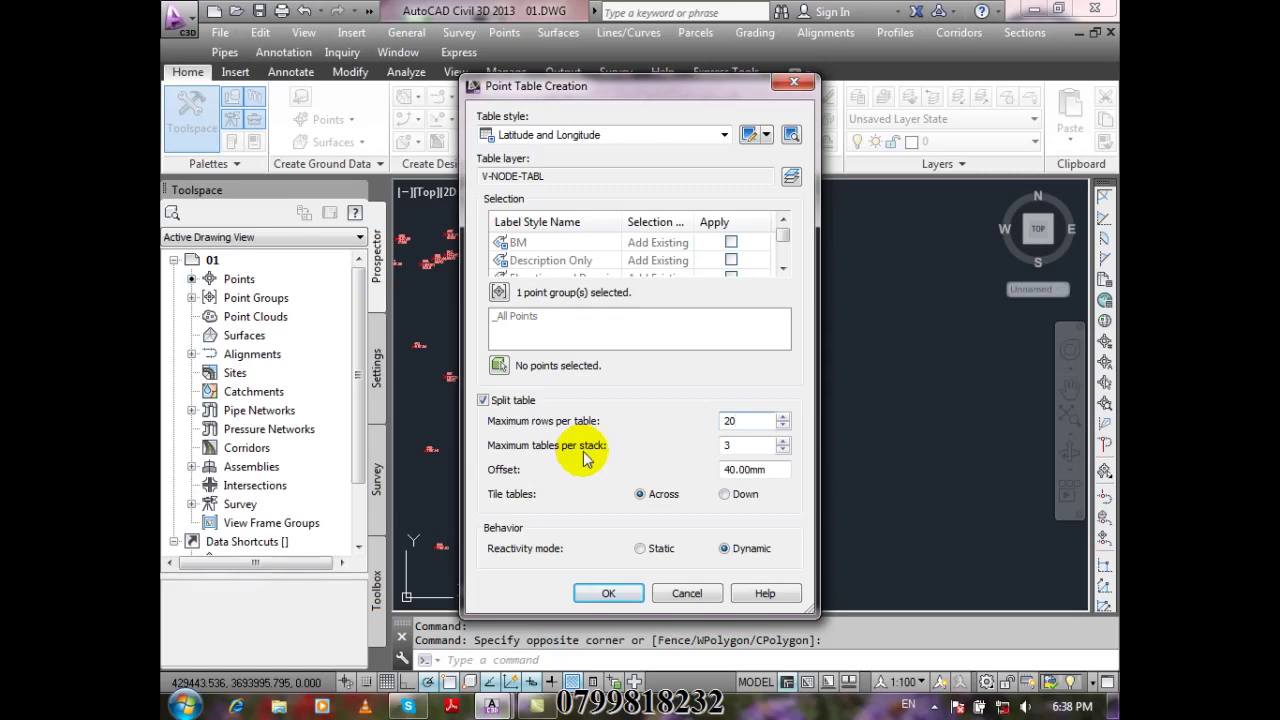
{"action": "left_click", "coordinate": [749, 445]}
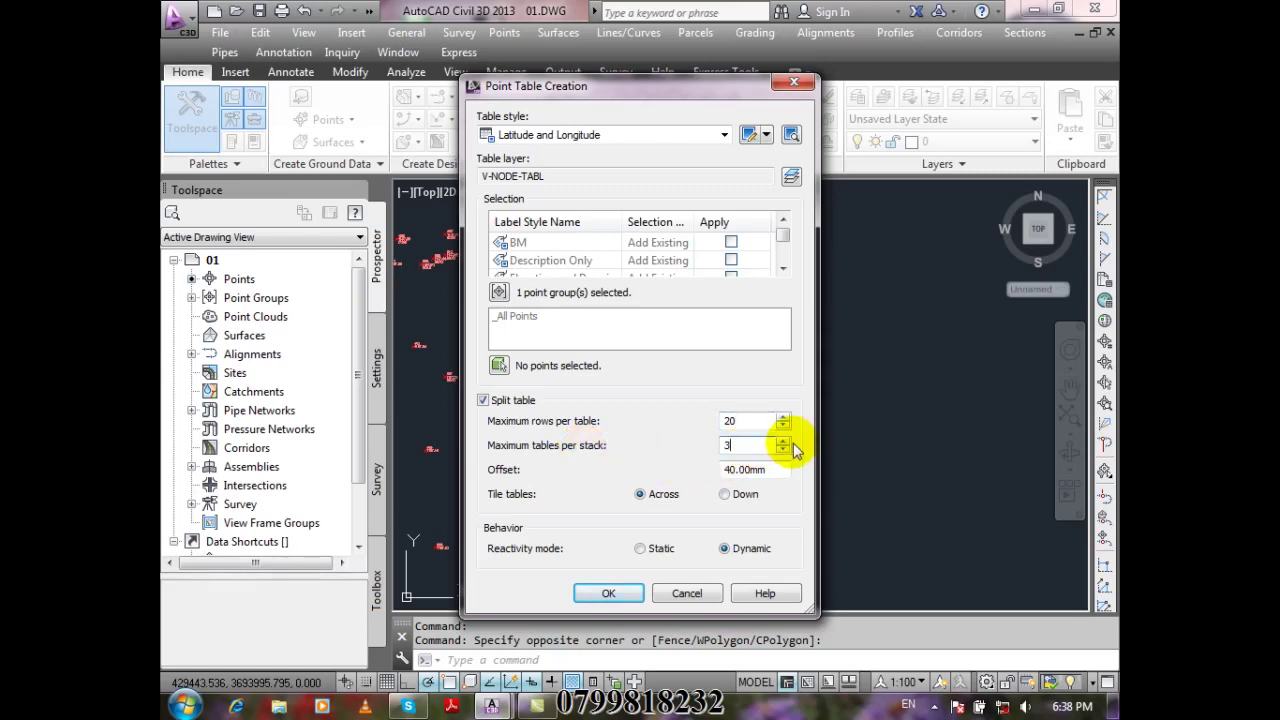
{"action": "double_click", "coordinate": [780, 470]}
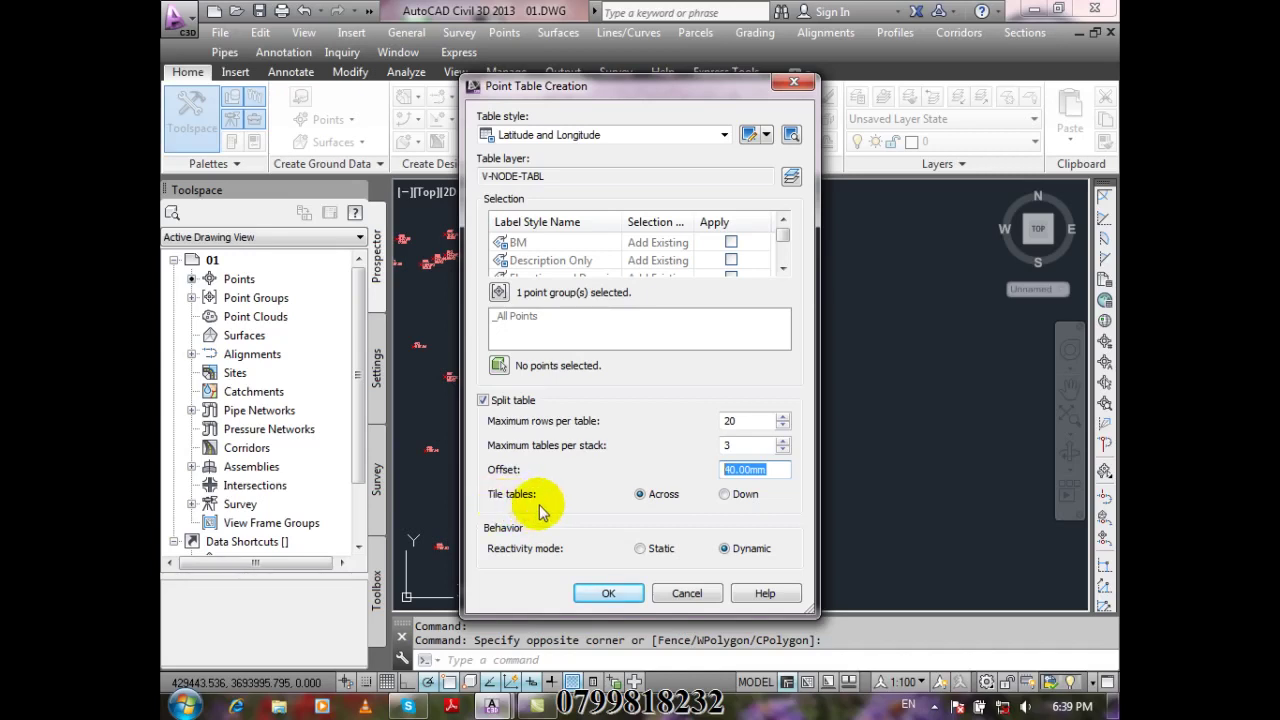
{"action": "left_click", "coordinate": [728, 495]}
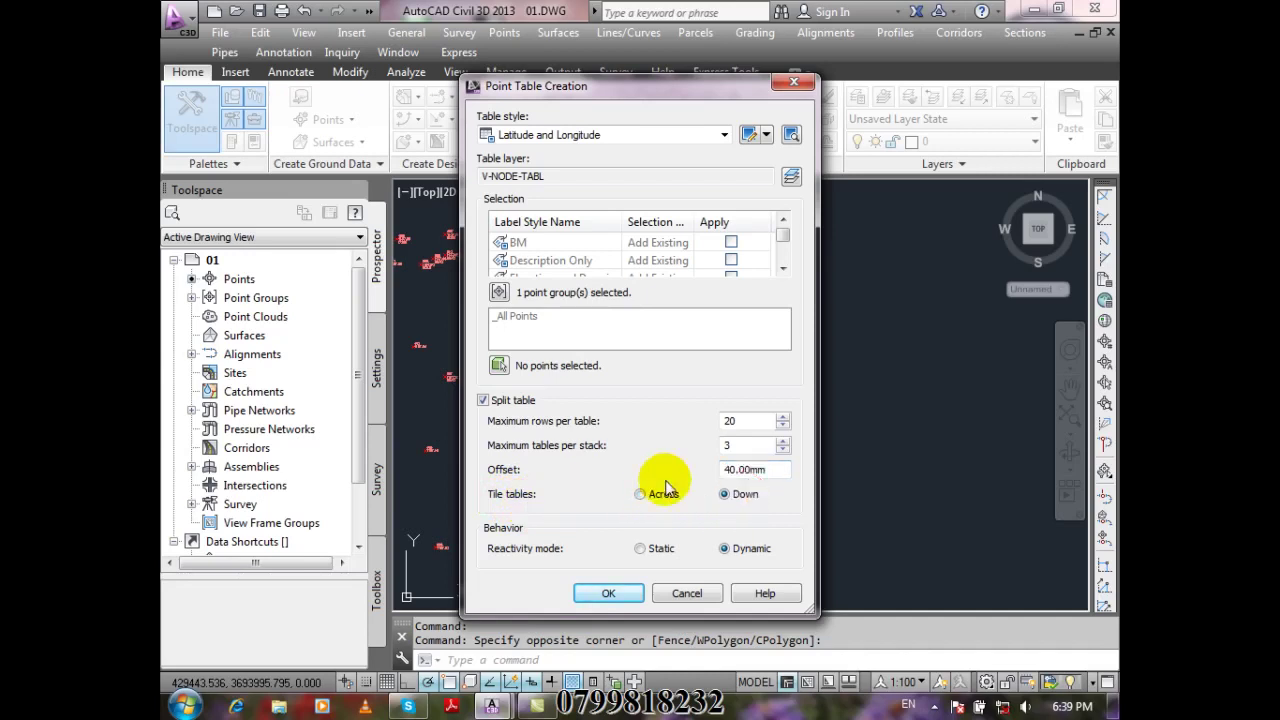
{"action": "left_click", "coordinate": [664, 492]}
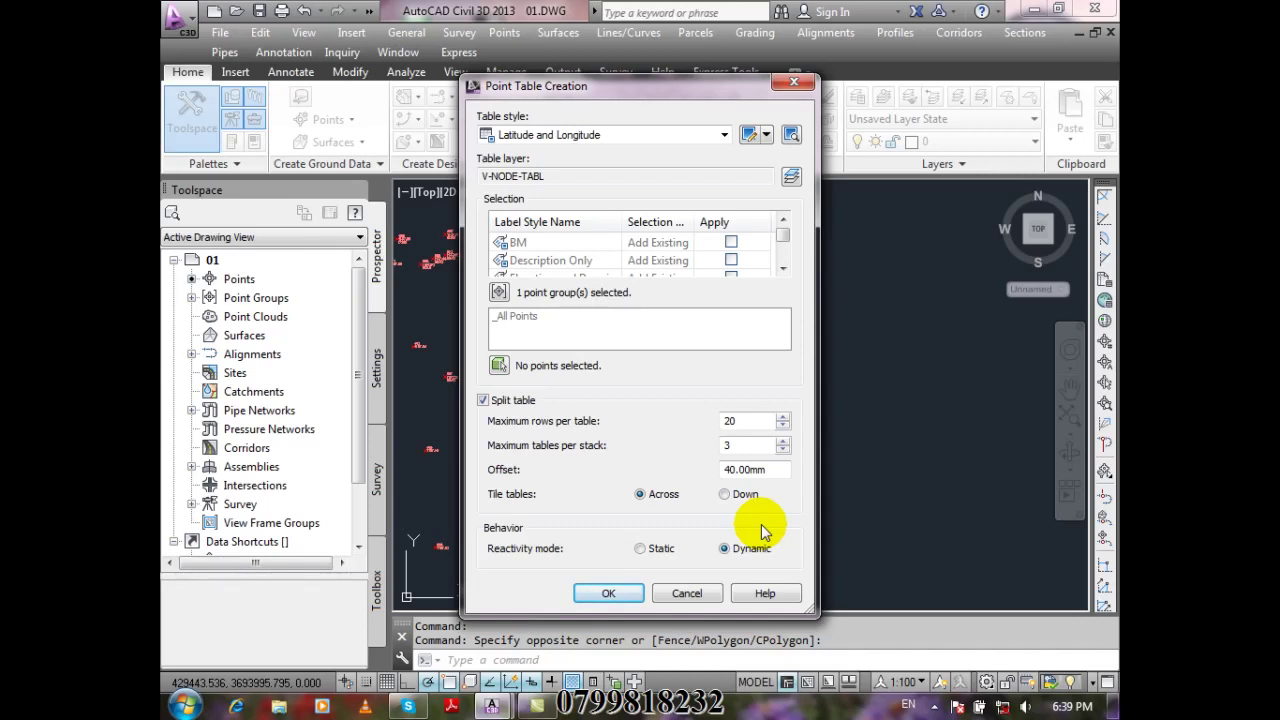
{"action": "left_click", "coordinate": [726, 495]}
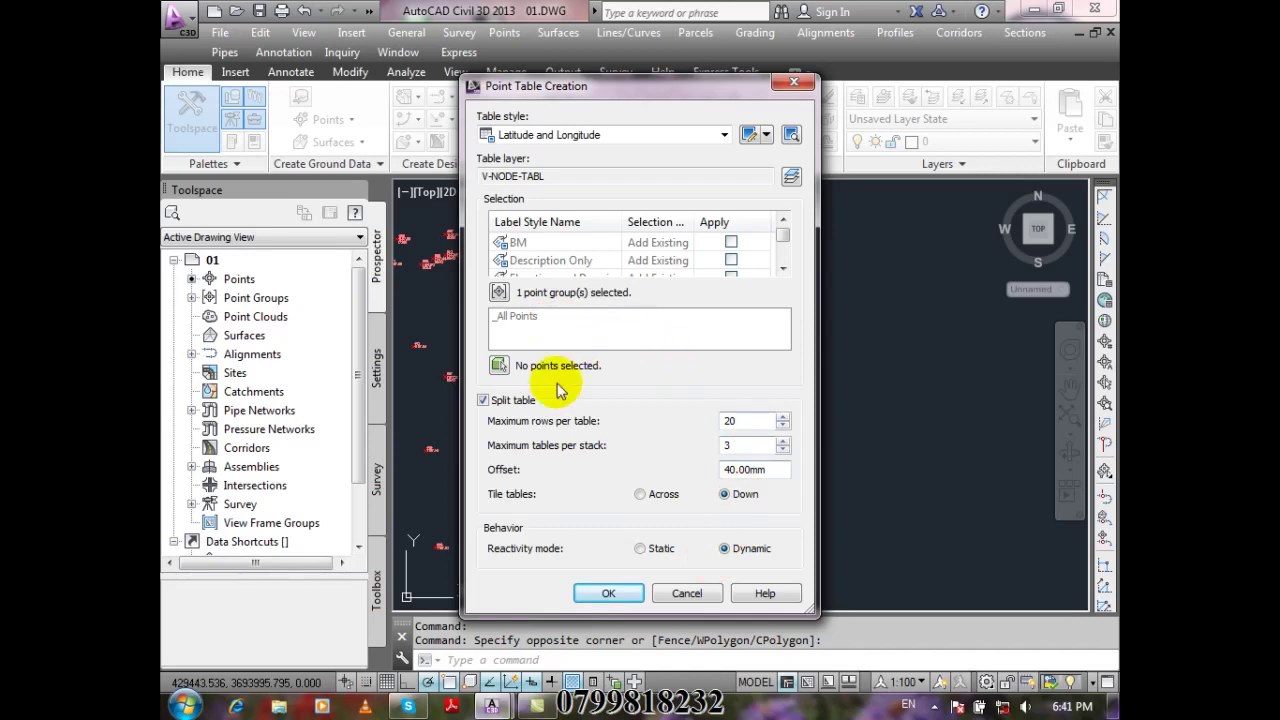
{"action": "left_click", "coordinate": [612, 594]}
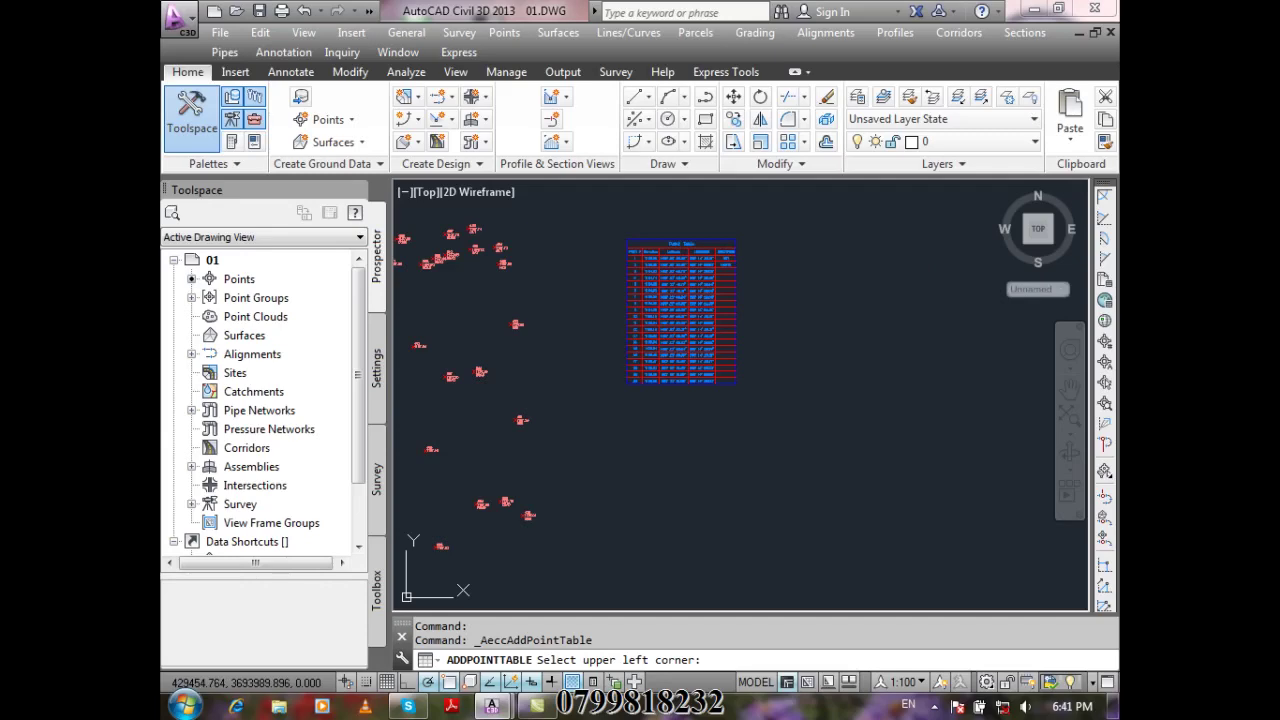
{"action": "left_click", "coordinate": [627, 240]}
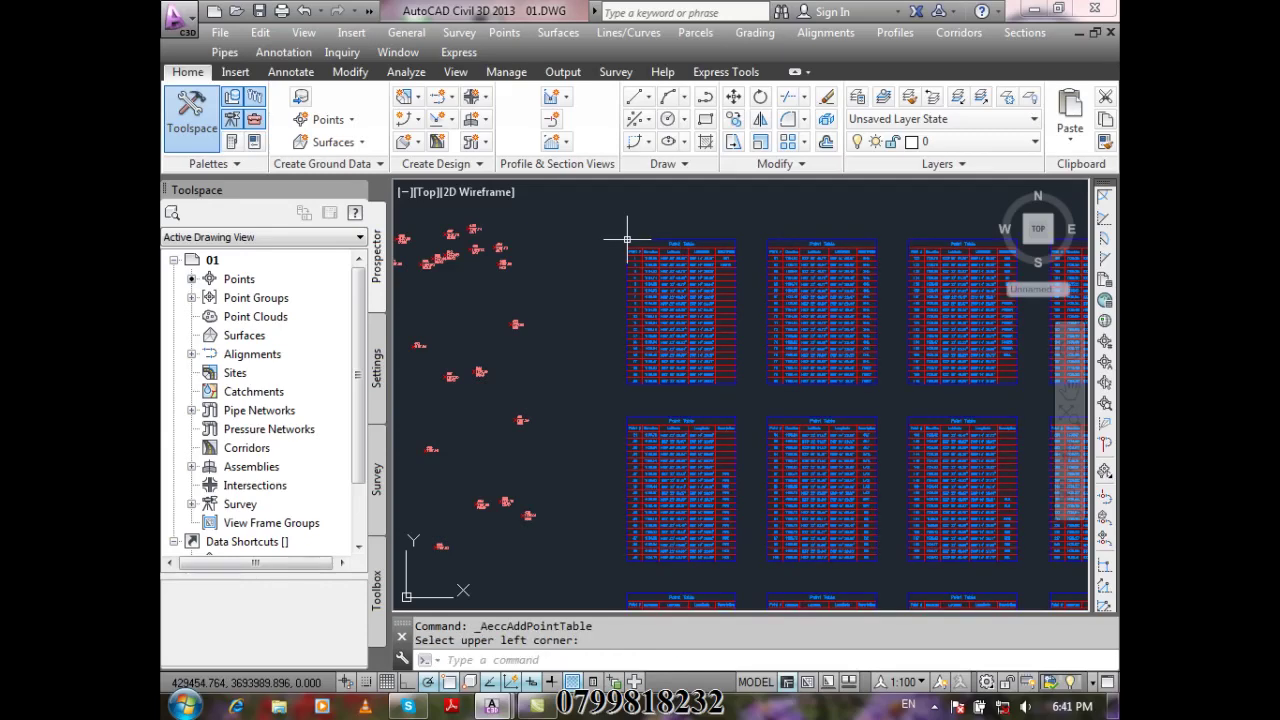
Examine the placed point tables, checking the first table's column headings and its rows from the first point to the last
{"action": "scroll", "coordinate": [591, 233], "scroll_direction": "down", "scroll_amount": 4}
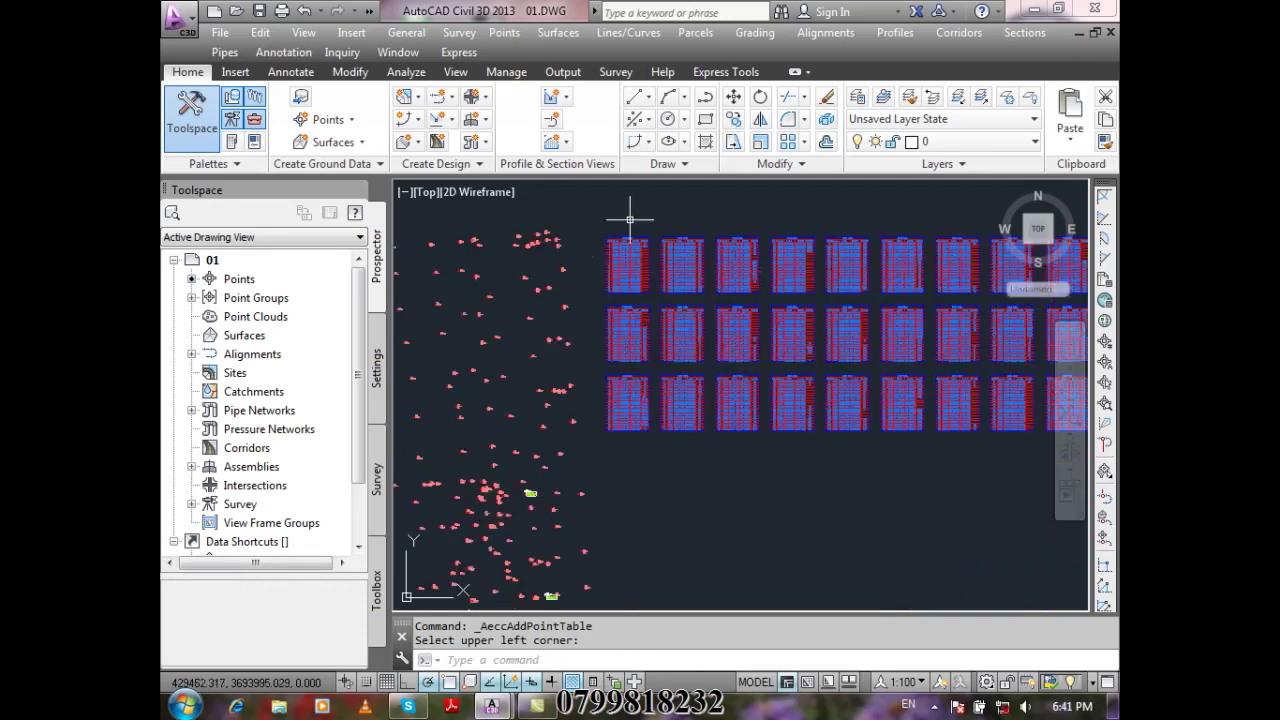
{"action": "scroll", "coordinate": [663, 443], "scroll_direction": "down", "scroll_amount": 4}
{"action": "middle_click_drag", "start_coordinate": [789, 477], "coordinate": [732, 411]}
{"action": "scroll", "coordinate": [600, 300], "scroll_direction": "up", "scroll_amount": 3}
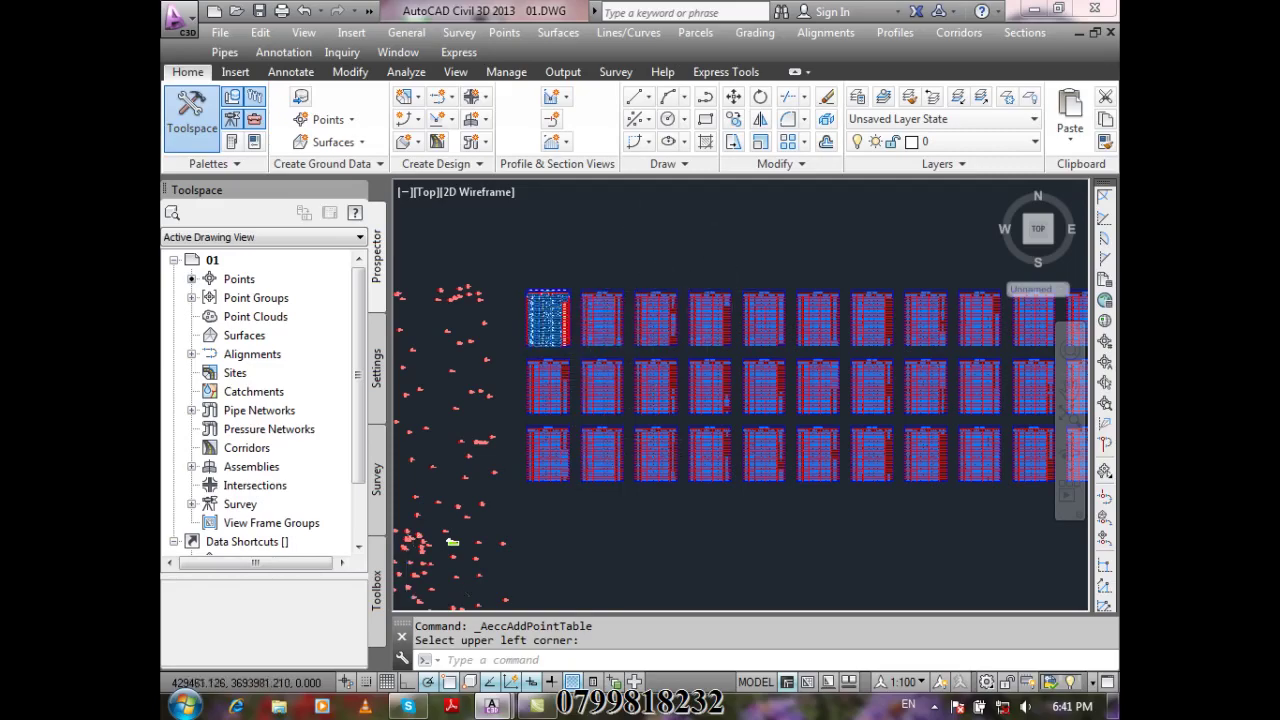
{"action": "scroll", "coordinate": [540, 323], "scroll_direction": "up", "scroll_amount": 8}
{"action": "scroll", "coordinate": [545, 324], "scroll_direction": "down", "scroll_amount": 3}
{"action": "scroll", "coordinate": [548, 325], "scroll_direction": "up", "scroll_amount": 6}
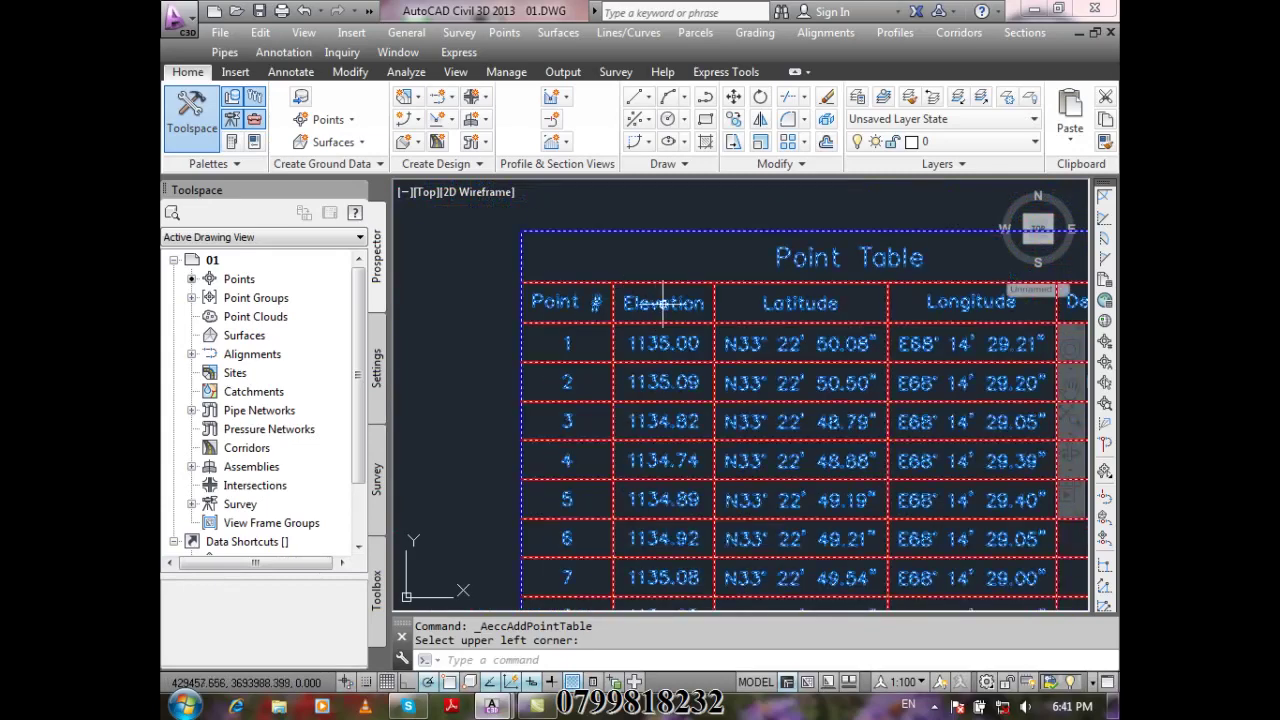
{"action": "scroll", "coordinate": [810, 312], "scroll_direction": "up", "scroll_amount": 2}
{"action": "scroll", "coordinate": [812, 305], "scroll_direction": "down", "scroll_amount": 5}
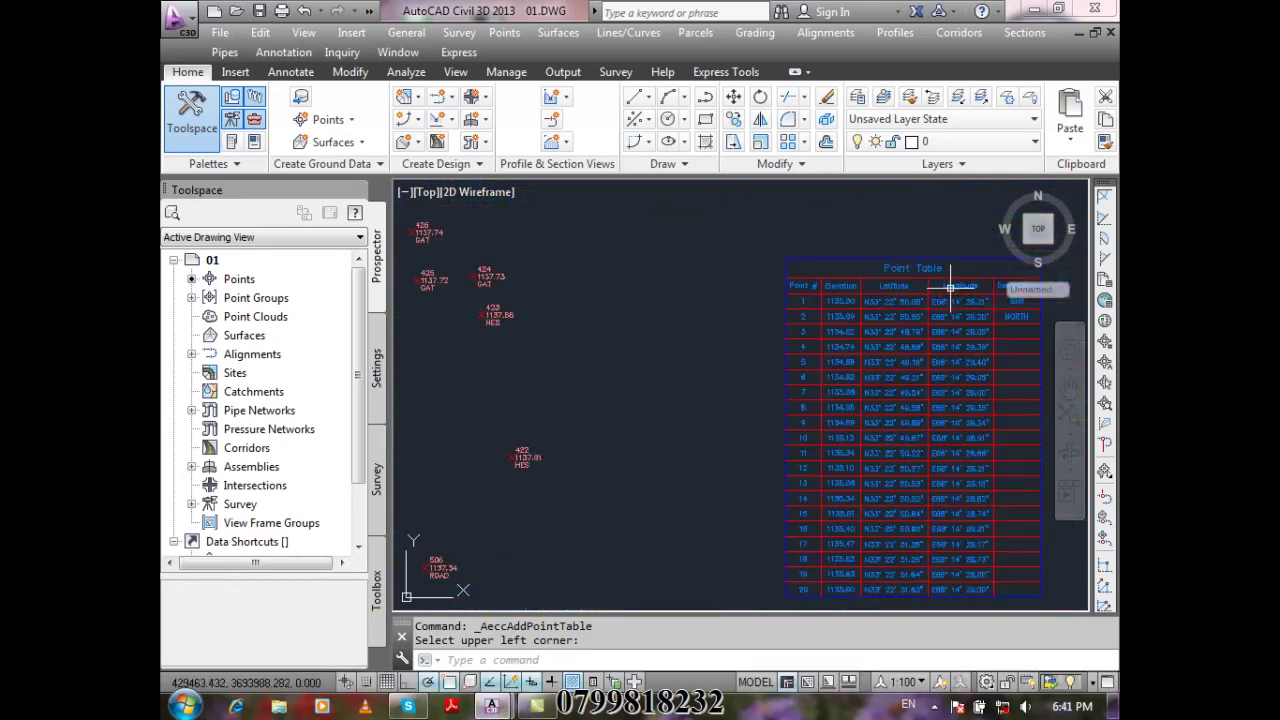
{"action": "scroll", "coordinate": [816, 292], "scroll_direction": "up", "scroll_amount": 4}
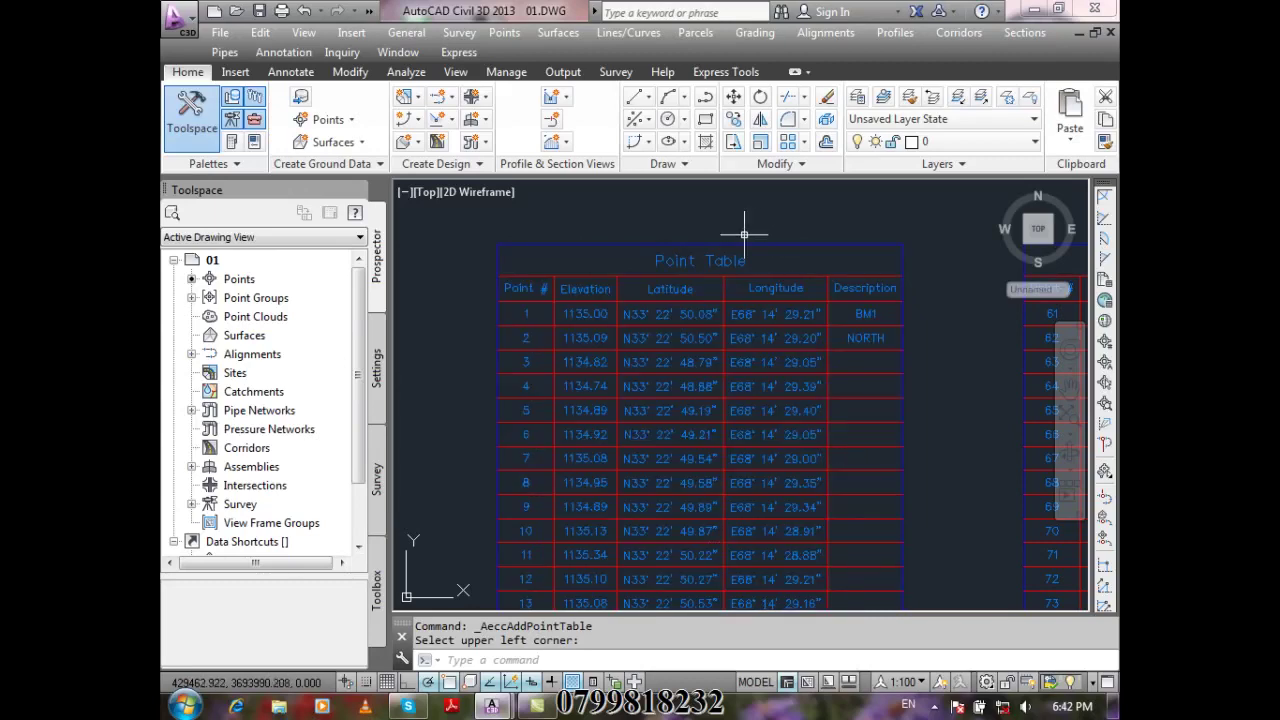
{"action": "scroll", "coordinate": [732, 211], "scroll_direction": "down", "scroll_amount": 6}
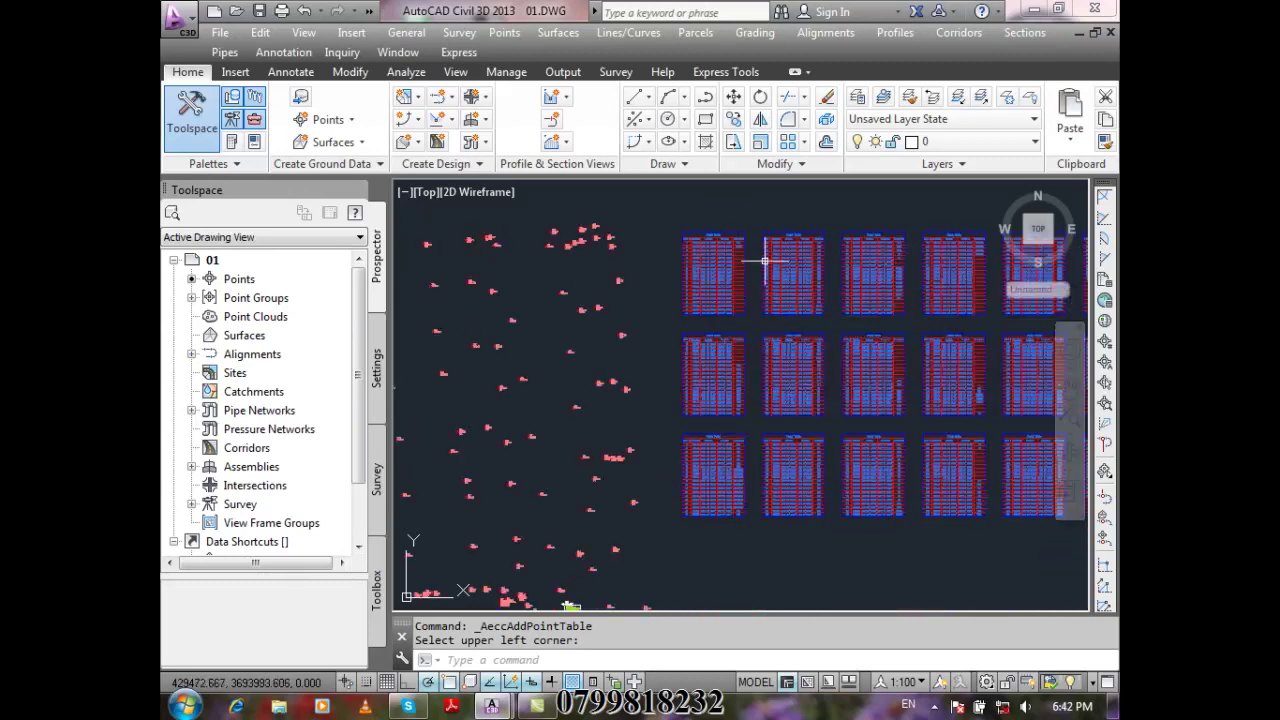
{"action": "scroll", "coordinate": [736, 290], "scroll_direction": "up", "scroll_amount": 4}
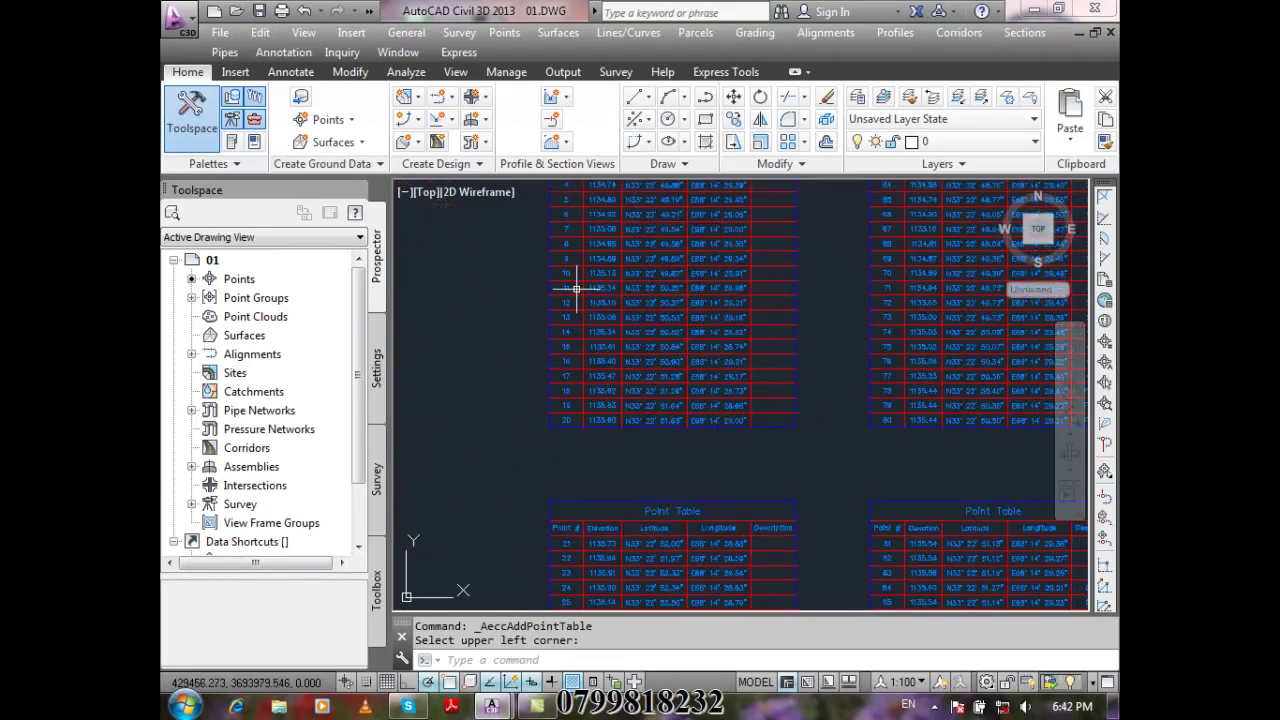
{"action": "scroll", "coordinate": [620, 300], "scroll_direction": "up", "scroll_amount": 3}
{"action": "scroll", "coordinate": [636, 197], "scroll_direction": "up", "scroll_amount": 3}
{"action": "scroll", "coordinate": [674, 288], "scroll_direction": "down", "scroll_amount": 3}
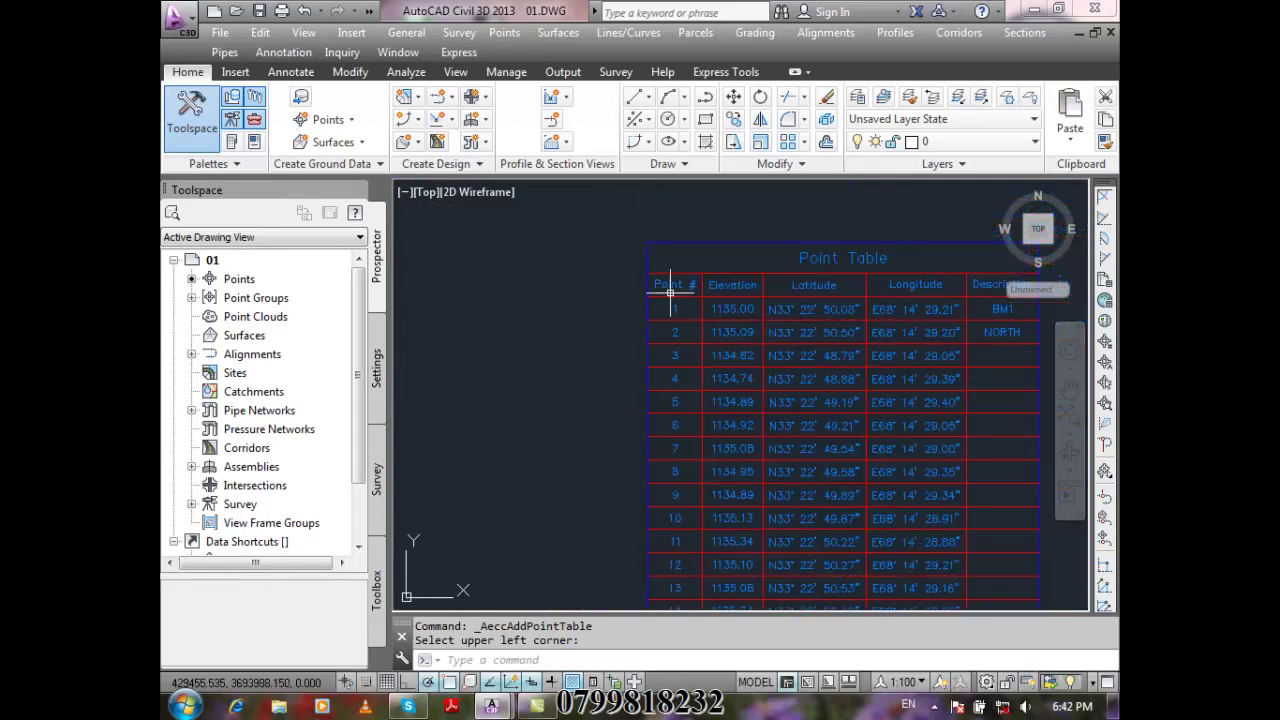
{"action": "scroll", "coordinate": [699, 448], "scroll_direction": "up", "scroll_amount": 4}
{"action": "middle_click_drag", "start_coordinate": [699, 448], "coordinate": [688, 358]}
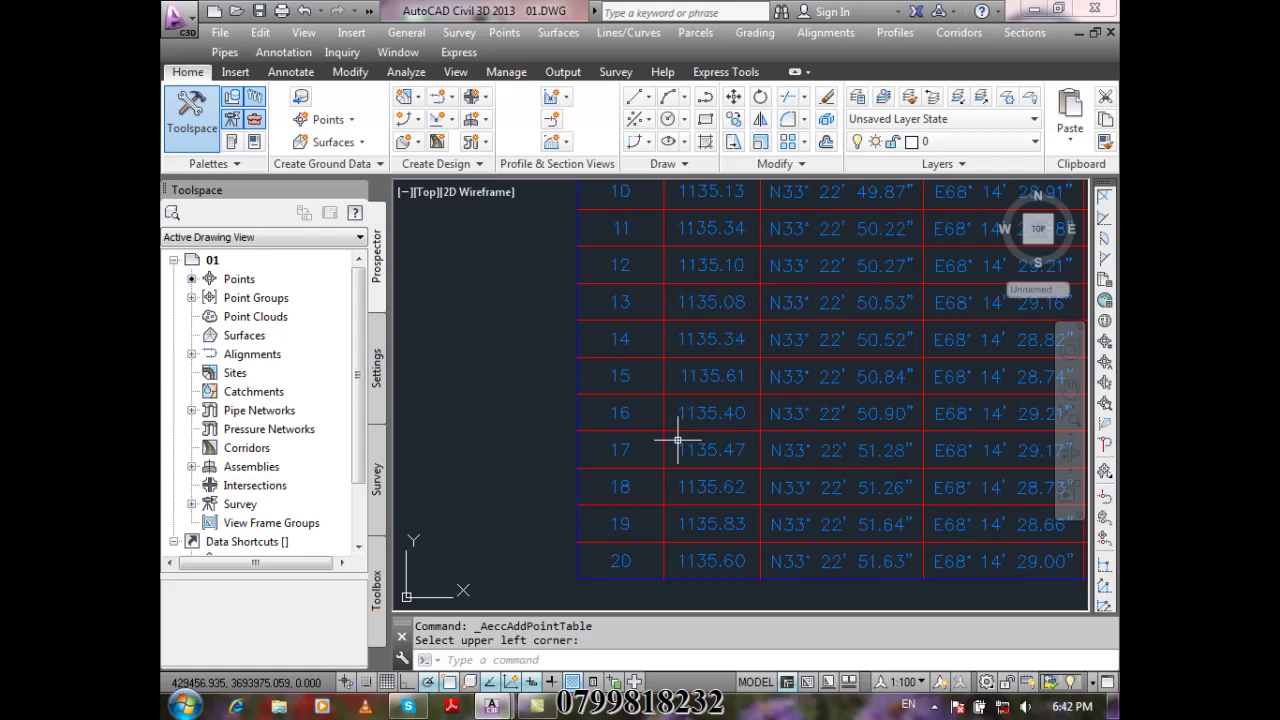
Examine the far end of the table rows, checking the last table's final point number and the overall stacked arrangement
{"action": "scroll", "coordinate": [680, 425], "scroll_direction": "down", "scroll_amount": 10}
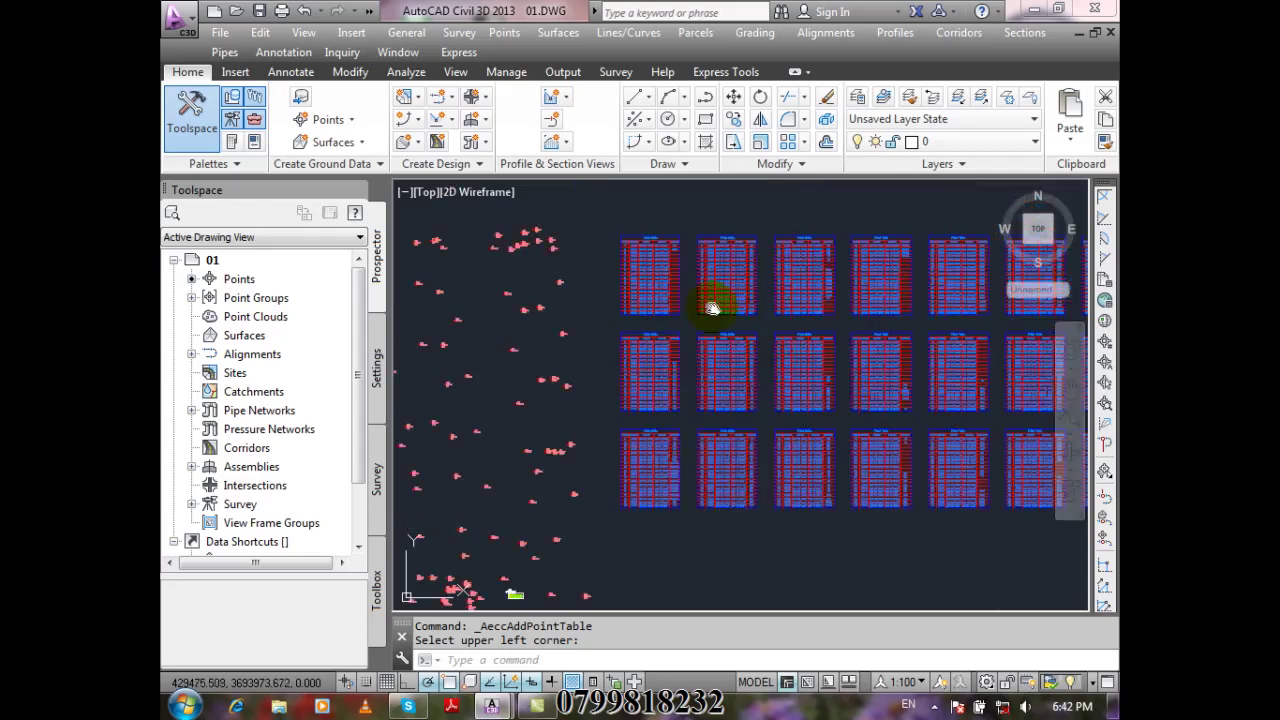
{"action": "scroll", "coordinate": [712, 308], "scroll_direction": "down", "scroll_amount": 5}
{"action": "middle_click_drag", "start_coordinate": [834, 363], "coordinate": [609, 363]}
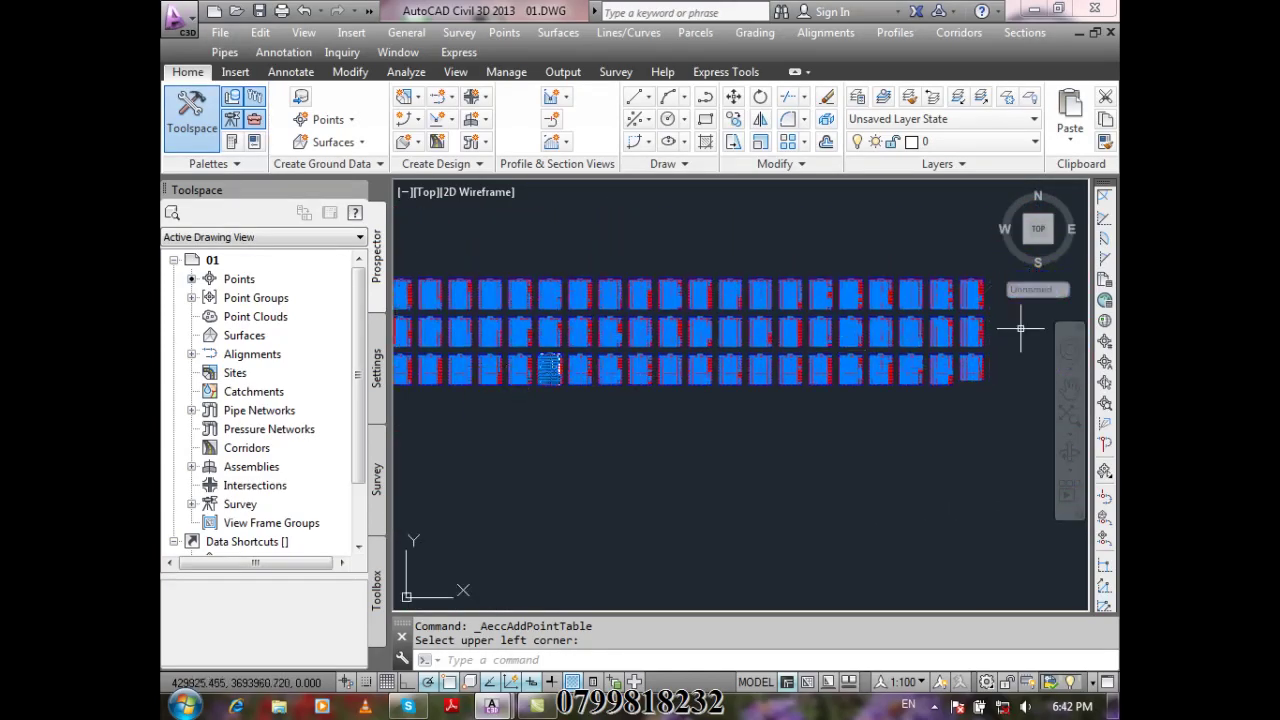
{"action": "scroll", "coordinate": [1000, 340], "scroll_direction": "up", "scroll_amount": 6}
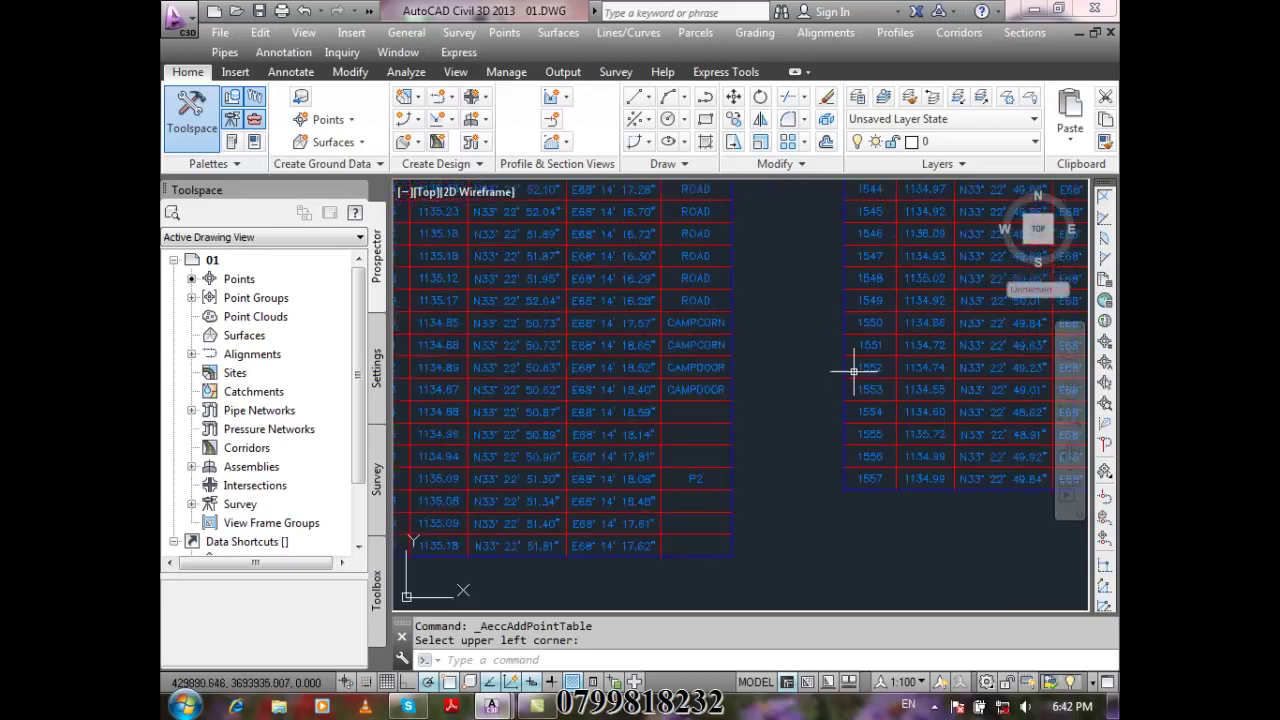
{"action": "middle_click_drag", "start_coordinate": [920, 371], "coordinate": [800, 380]}
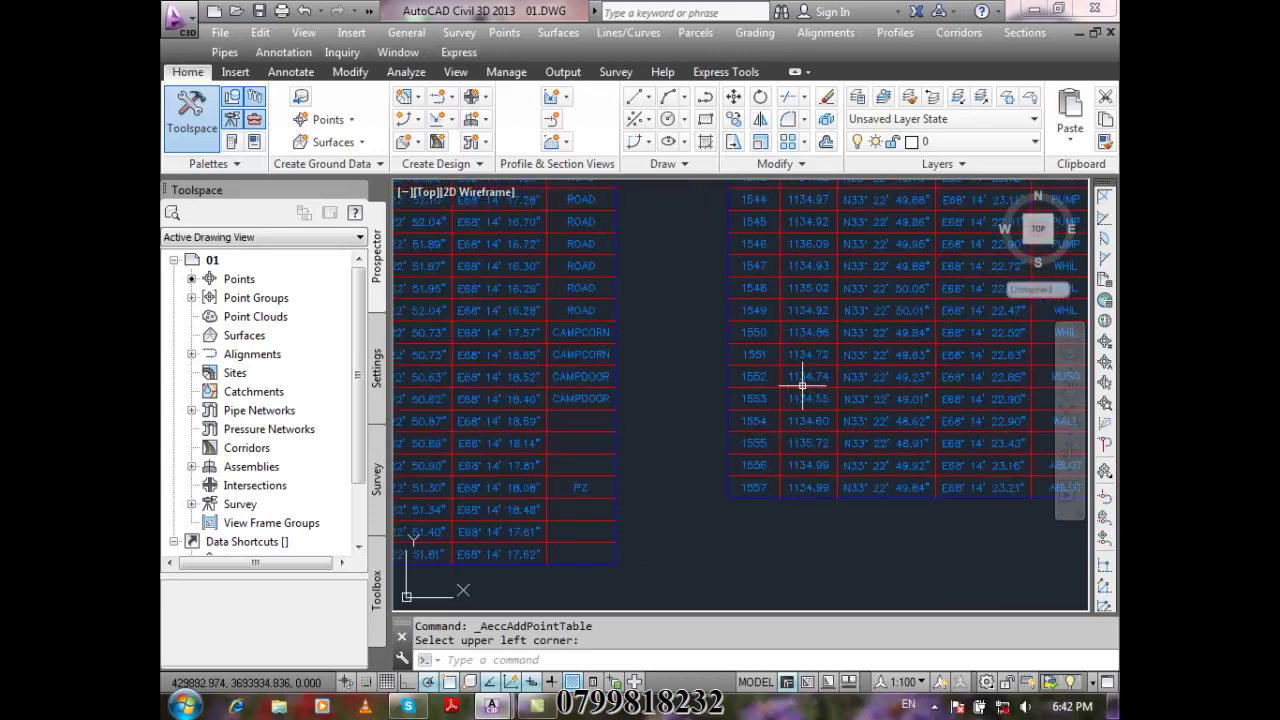
{"action": "scroll", "coordinate": [802, 384], "scroll_direction": "down", "scroll_amount": 2}
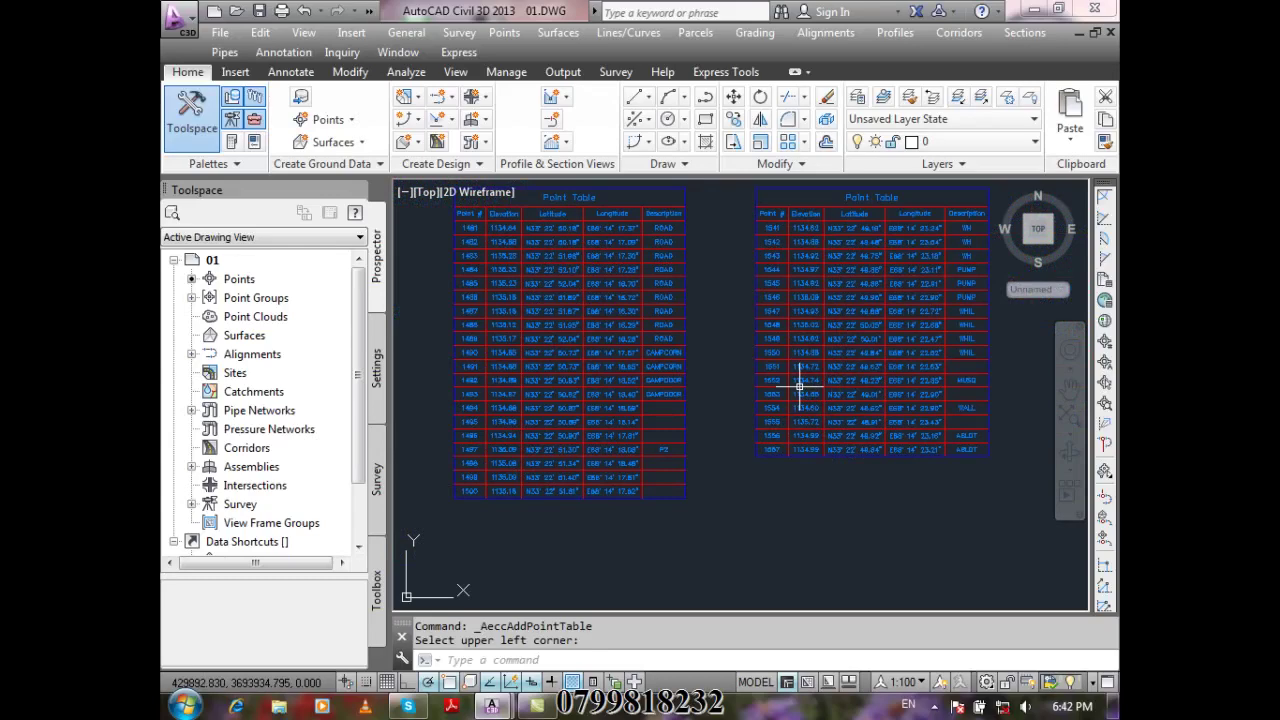
{"action": "scroll", "coordinate": [731, 452], "scroll_direction": "up", "scroll_amount": 6}
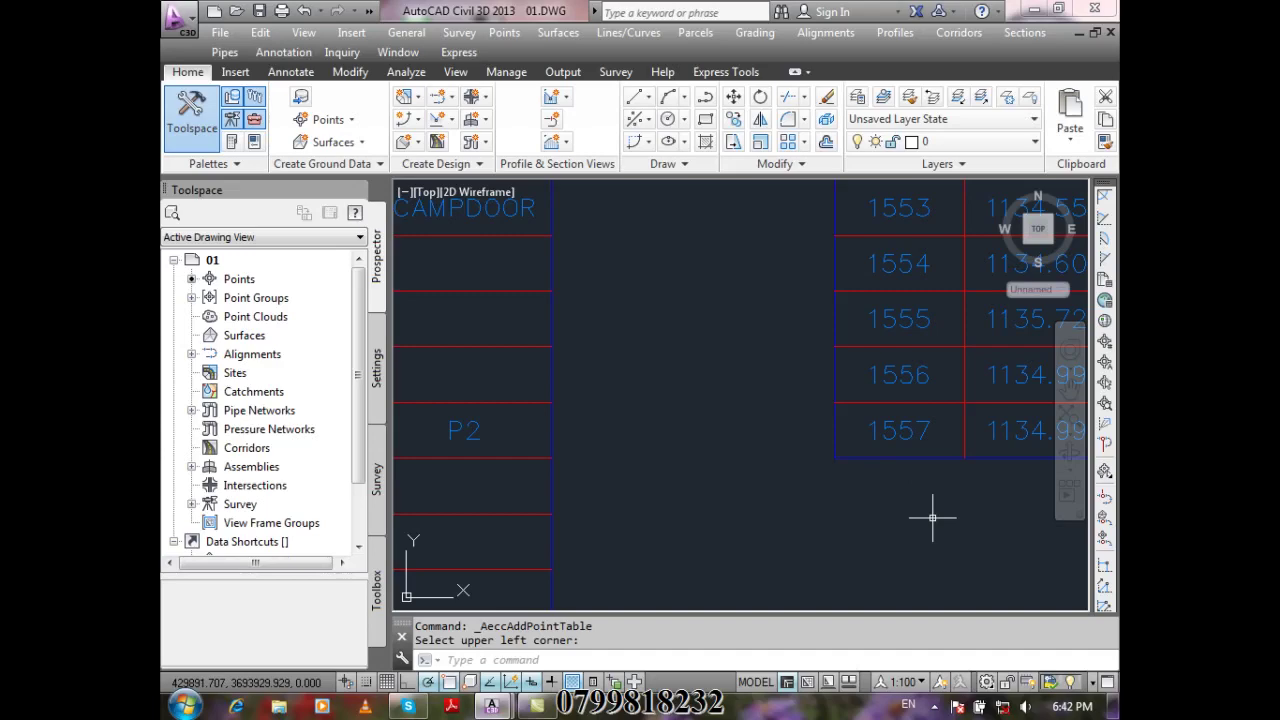
{"action": "scroll", "coordinate": [826, 434], "scroll_direction": "down", "scroll_amount": 4}
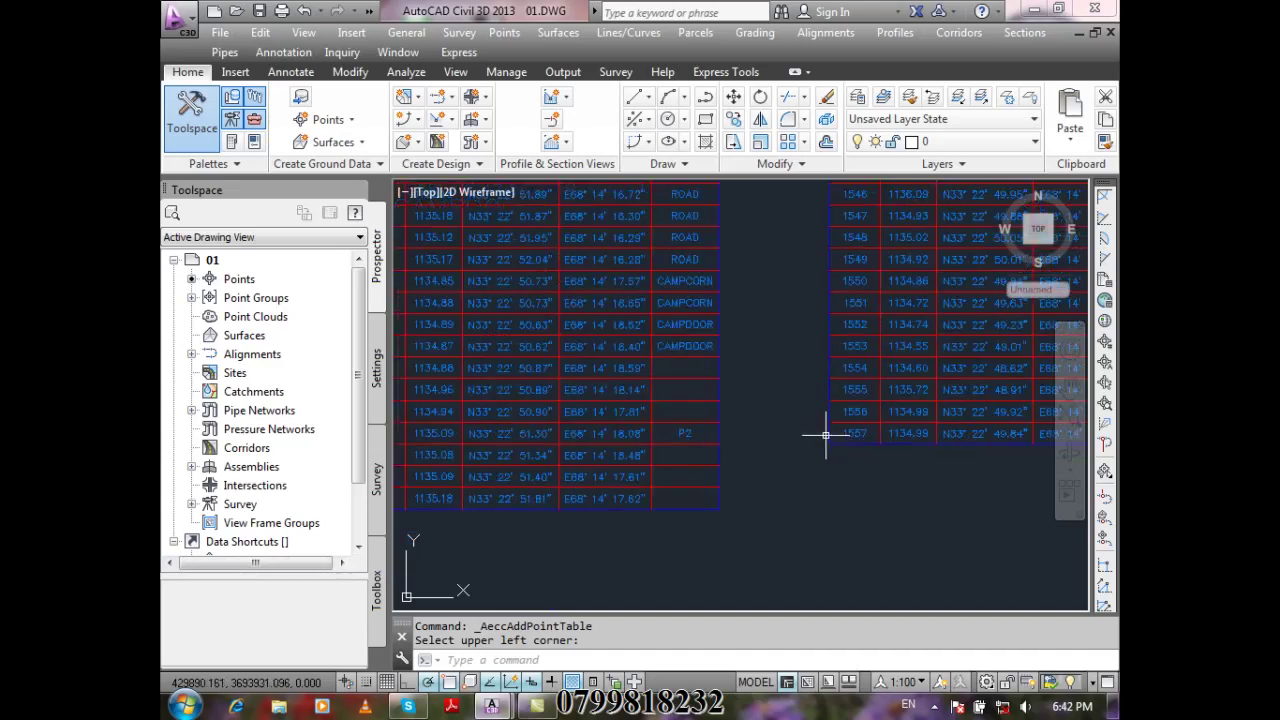
{"action": "scroll", "coordinate": [826, 434], "scroll_direction": "down", "scroll_amount": 2}
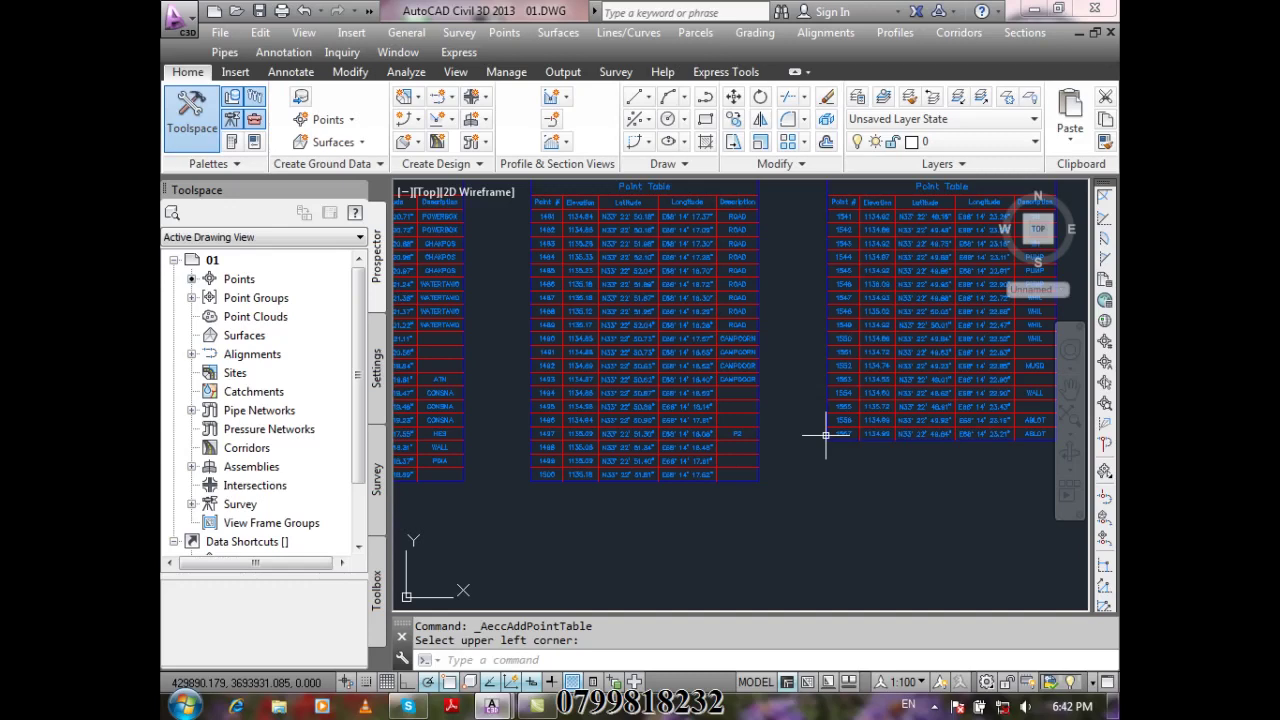
{"action": "scroll", "coordinate": [829, 391], "scroll_direction": "down", "scroll_amount": 6}
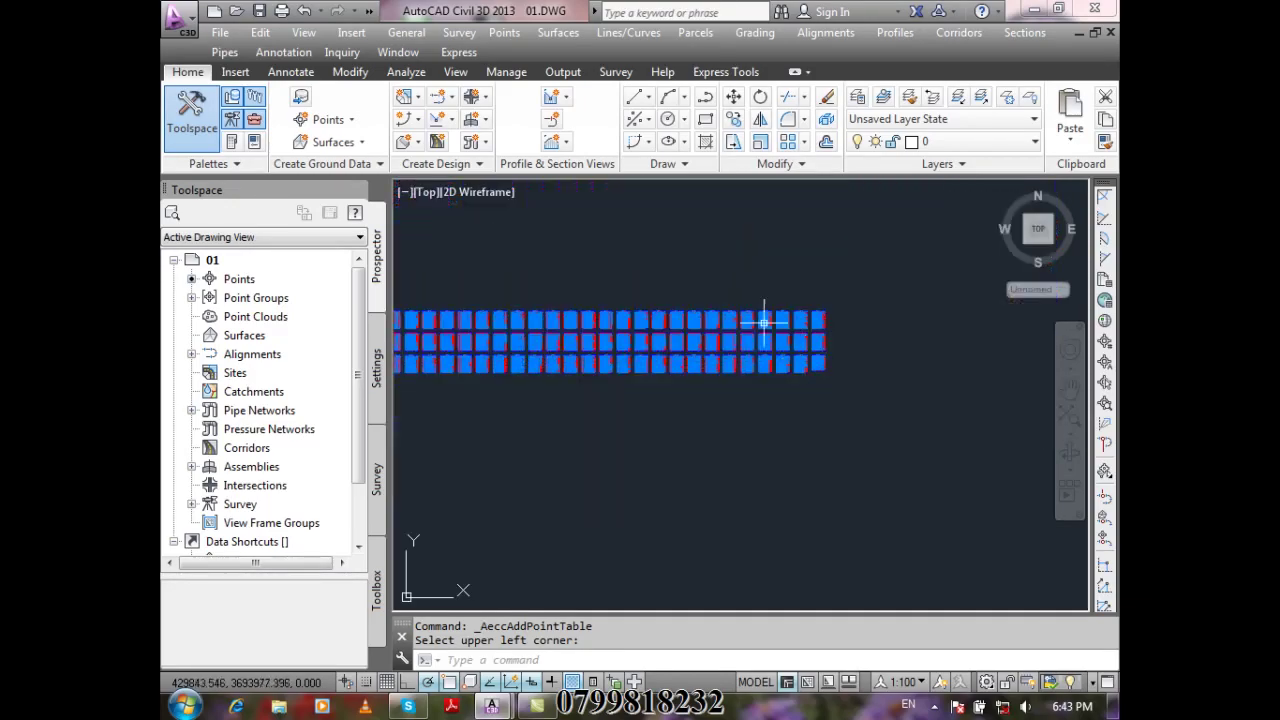
{"action": "scroll", "coordinate": [610, 346], "scroll_direction": "up", "scroll_amount": 4}
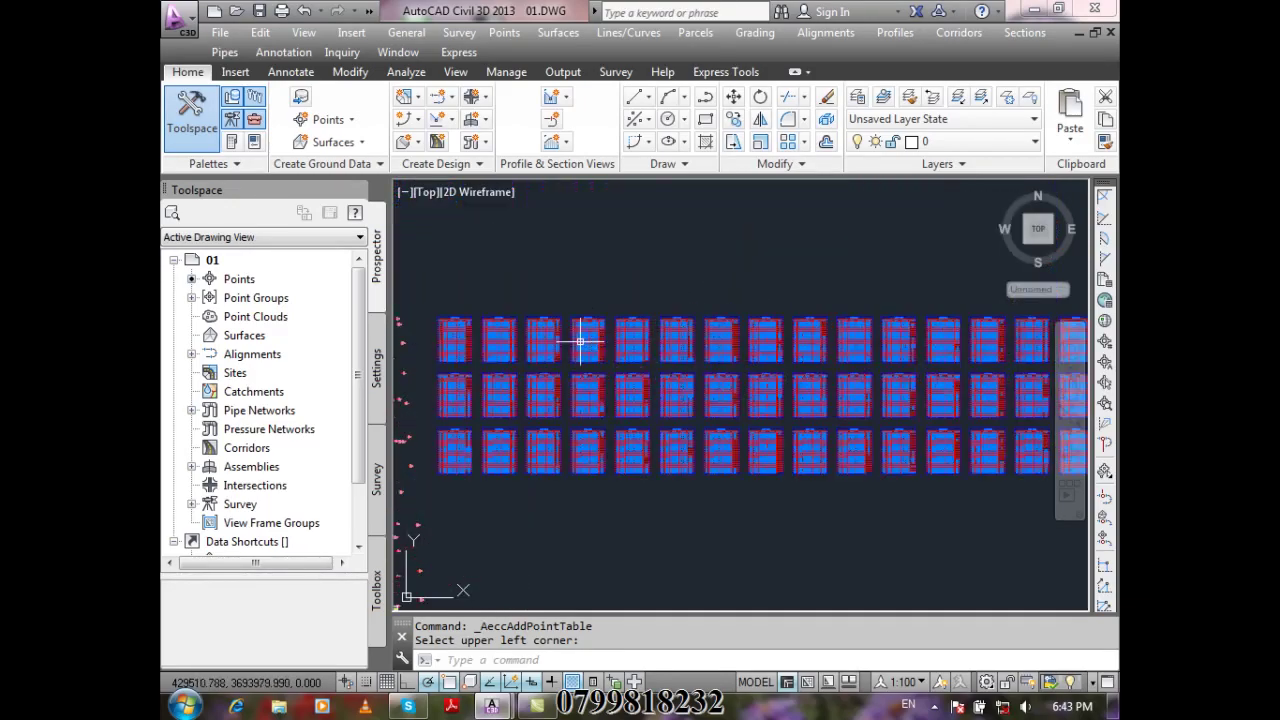
Delete all of the stacked latitude and longitude point tables east of the survey points
{"action": "scroll", "coordinate": [622, 264], "scroll_direction": "up", "scroll_amount": 5}
{"action": "scroll", "coordinate": [622, 266], "scroll_direction": "down", "scroll_amount": 7}
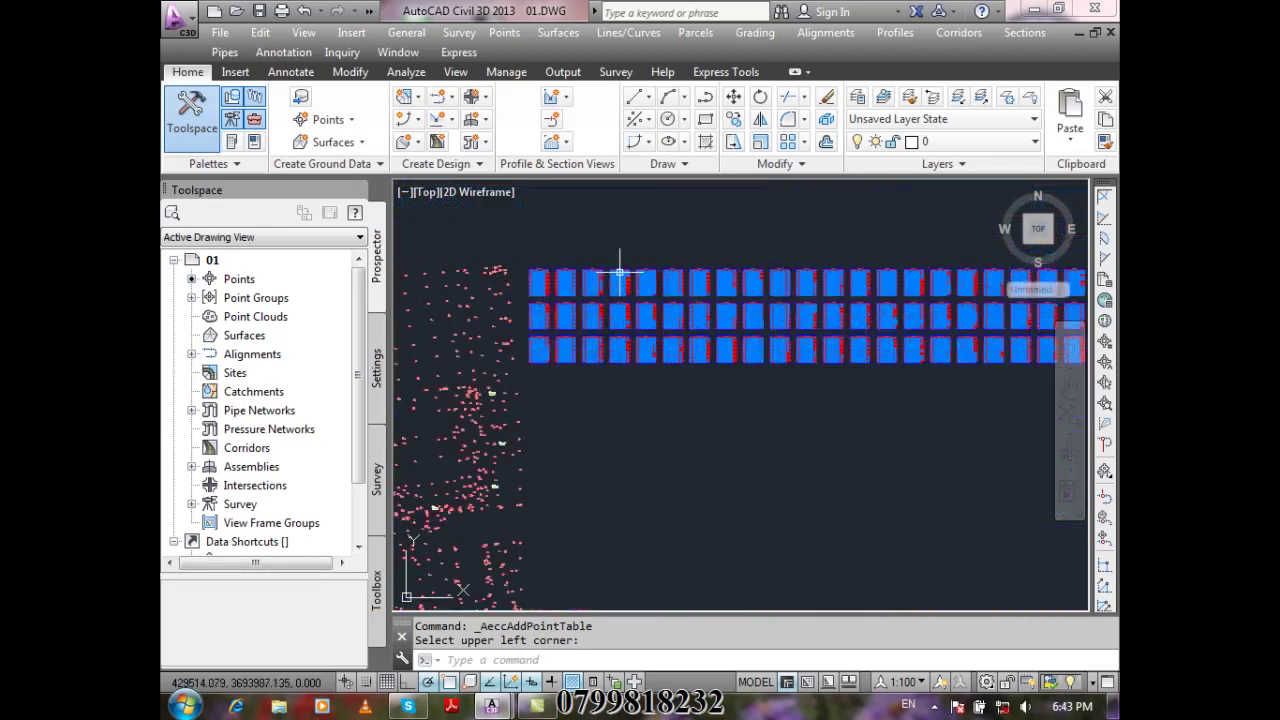
{"action": "scroll", "coordinate": [620, 341], "scroll_direction": "up", "scroll_amount": 4}
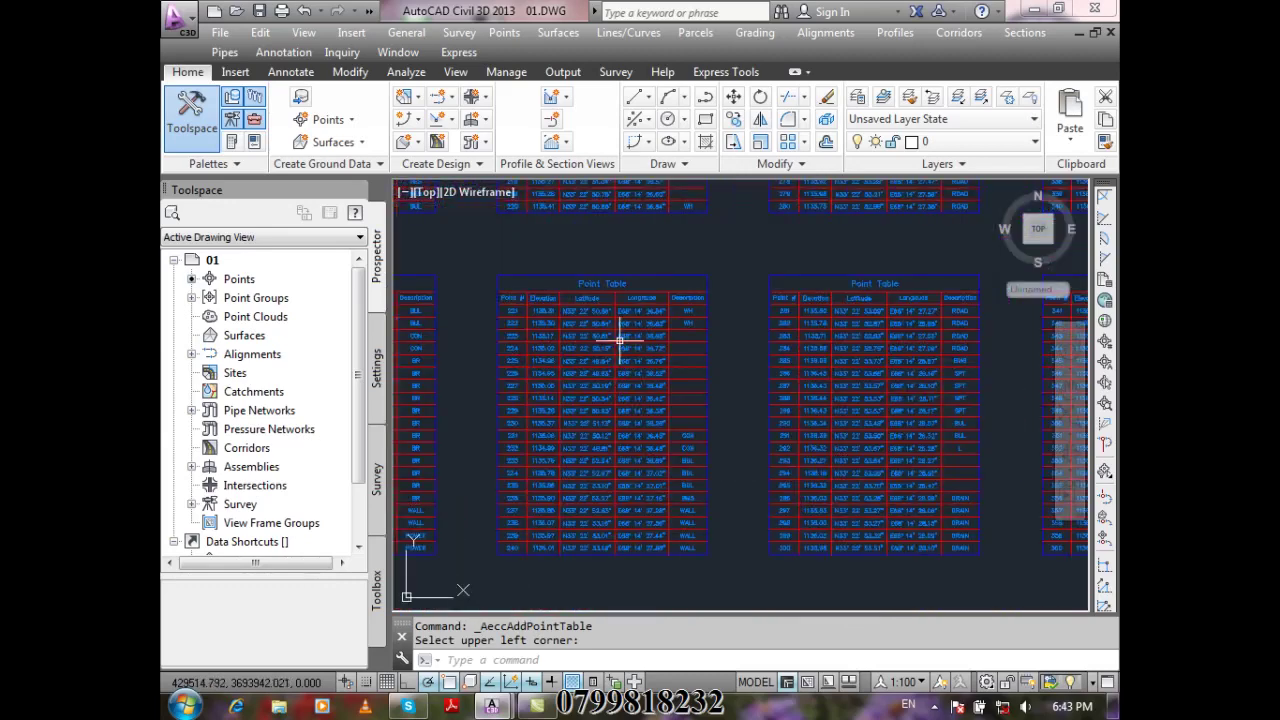
{"action": "scroll", "coordinate": [620, 341], "scroll_direction": "down", "scroll_amount": 2}
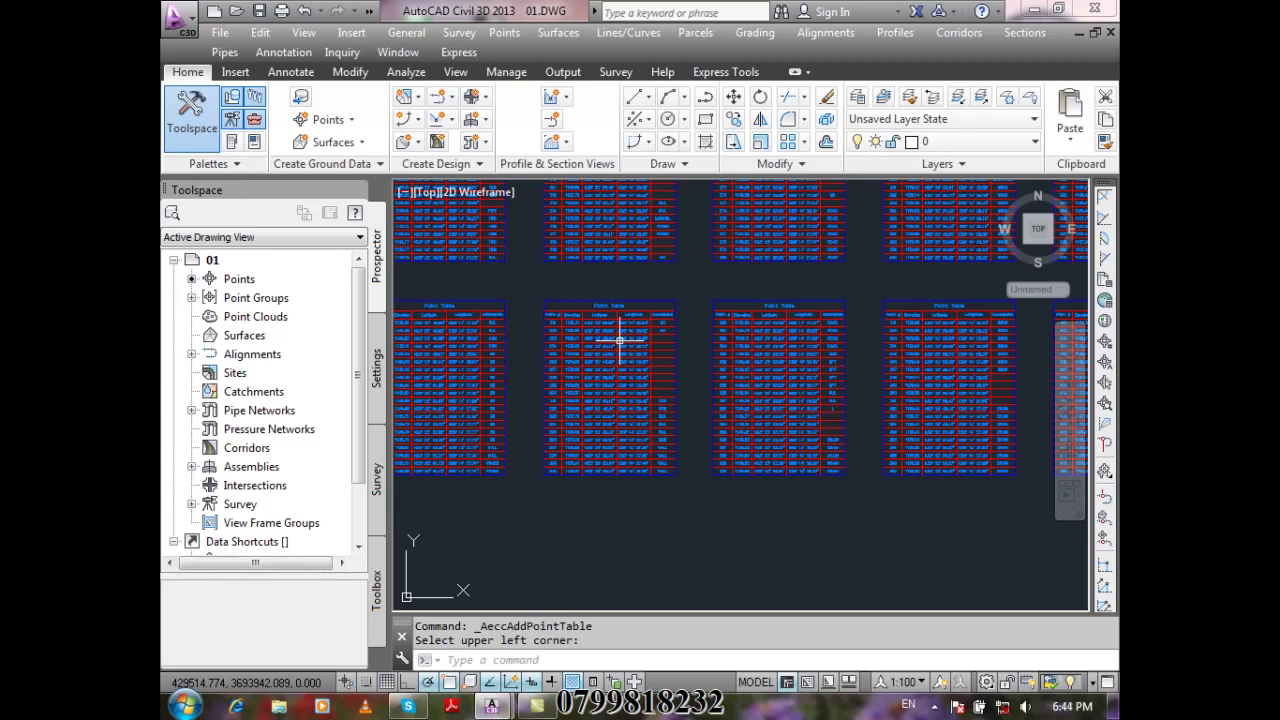
{"action": "scroll", "coordinate": [620, 340], "scroll_direction": "down", "scroll_amount": 6}
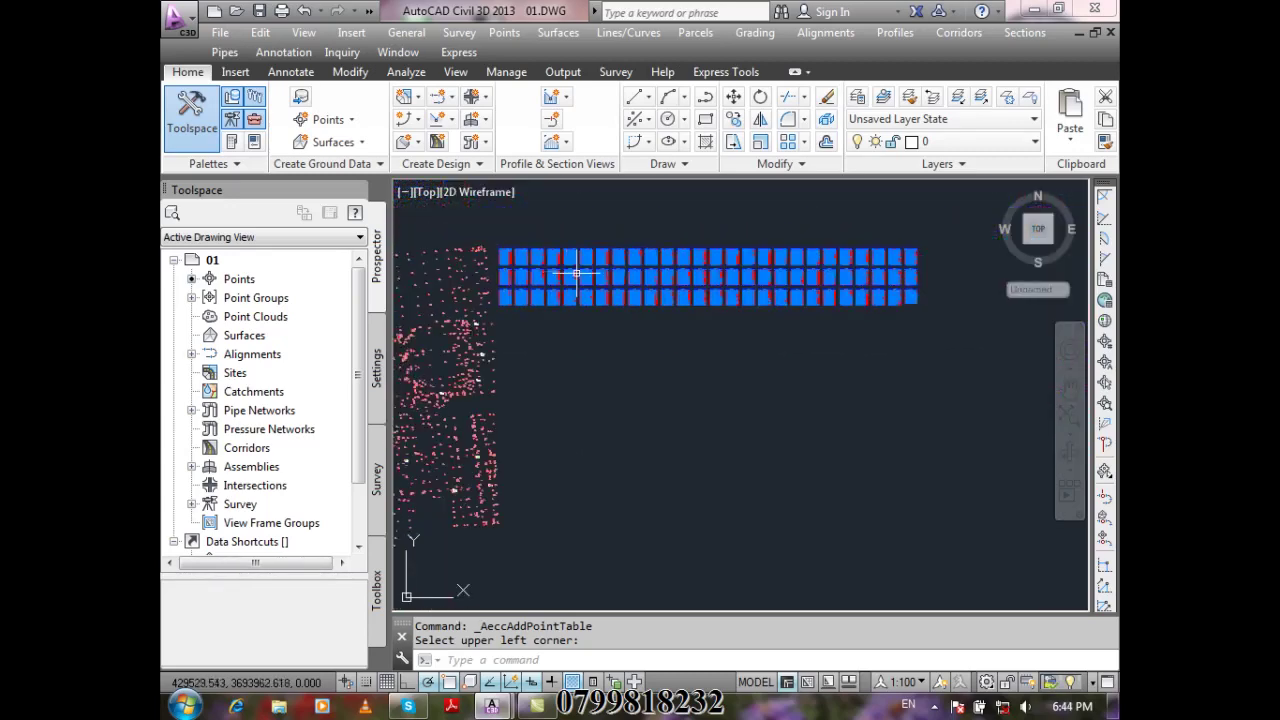
{"action": "left_click", "coordinate": [933, 341]}
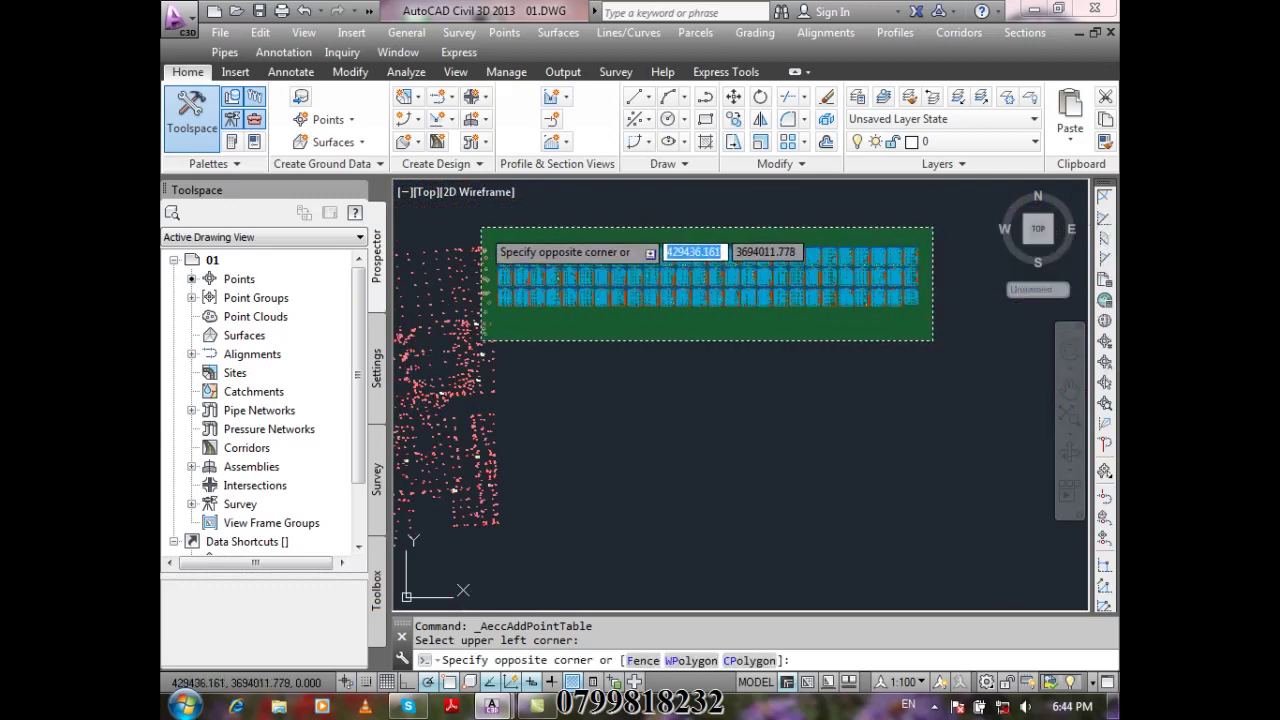
{"action": "left_click", "coordinate": [496, 220]}
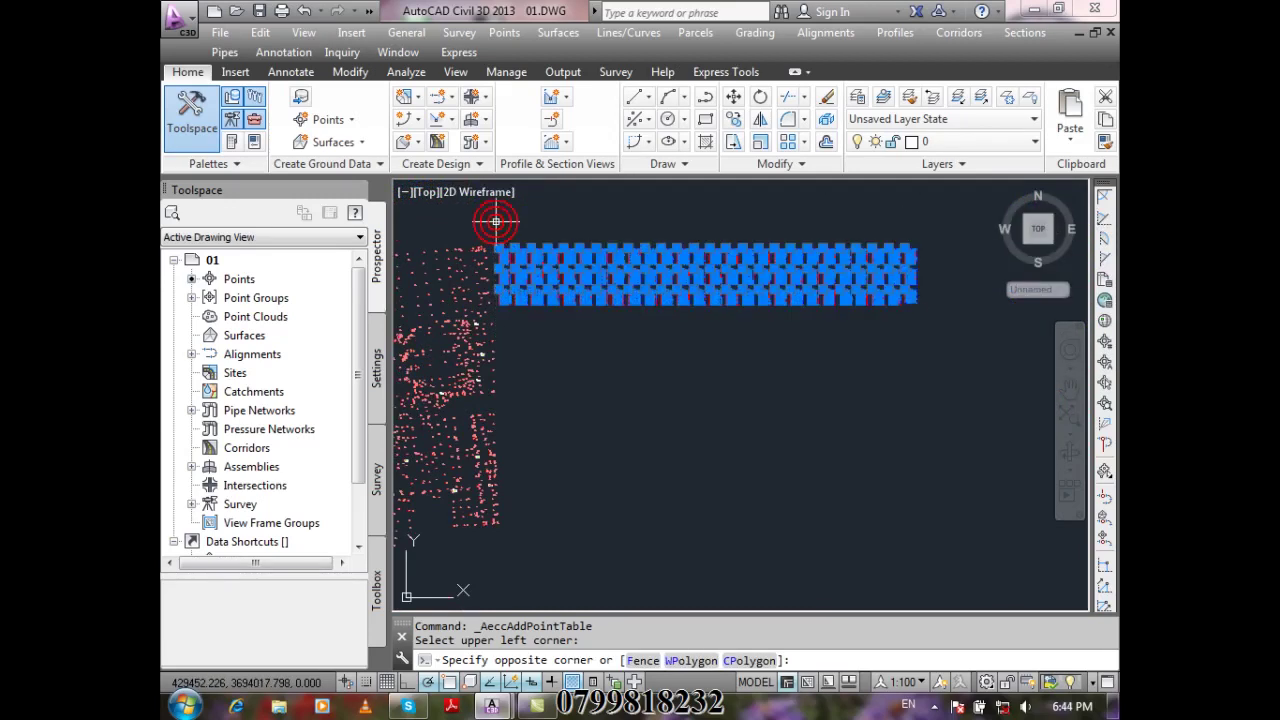
{"action": "key", "text": "Delete"}
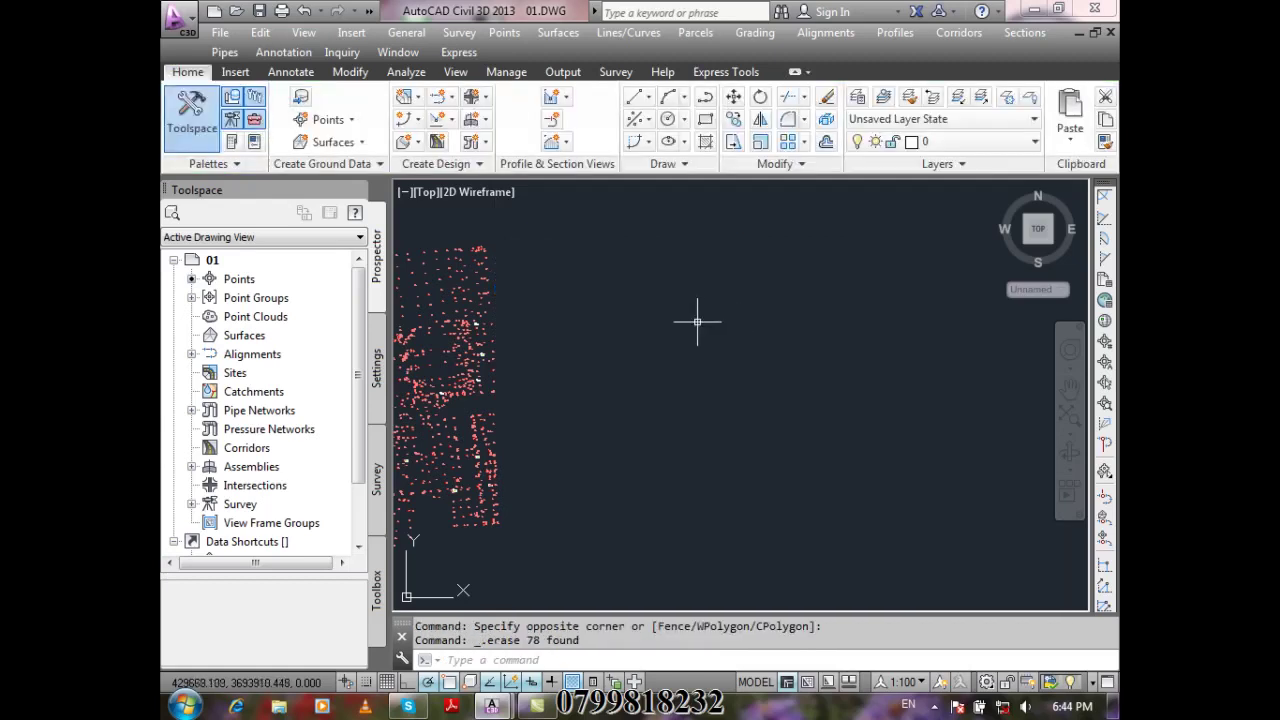
Begin a new point table using the PNEZD format table style
{"action": "scroll", "coordinate": [650, 270], "scroll_direction": "up", "scroll_amount": 3}
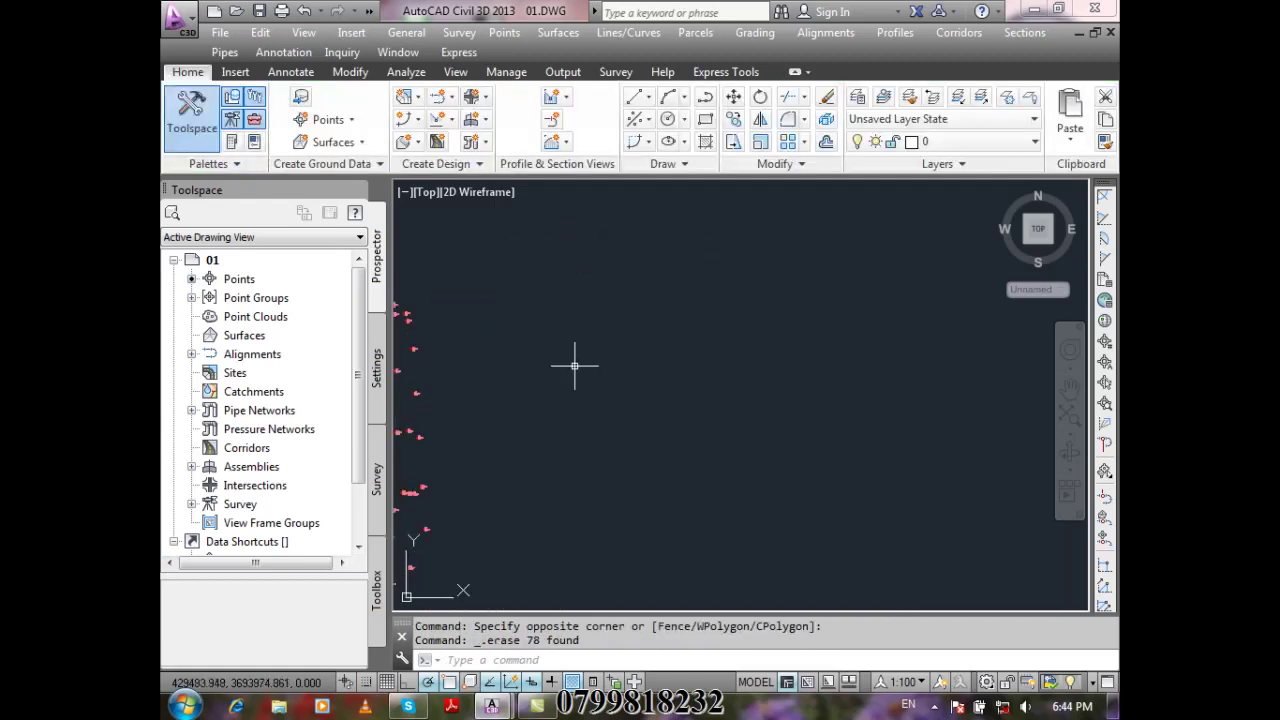
{"action": "scroll", "coordinate": [575, 365], "scroll_direction": "down", "scroll_amount": 3}
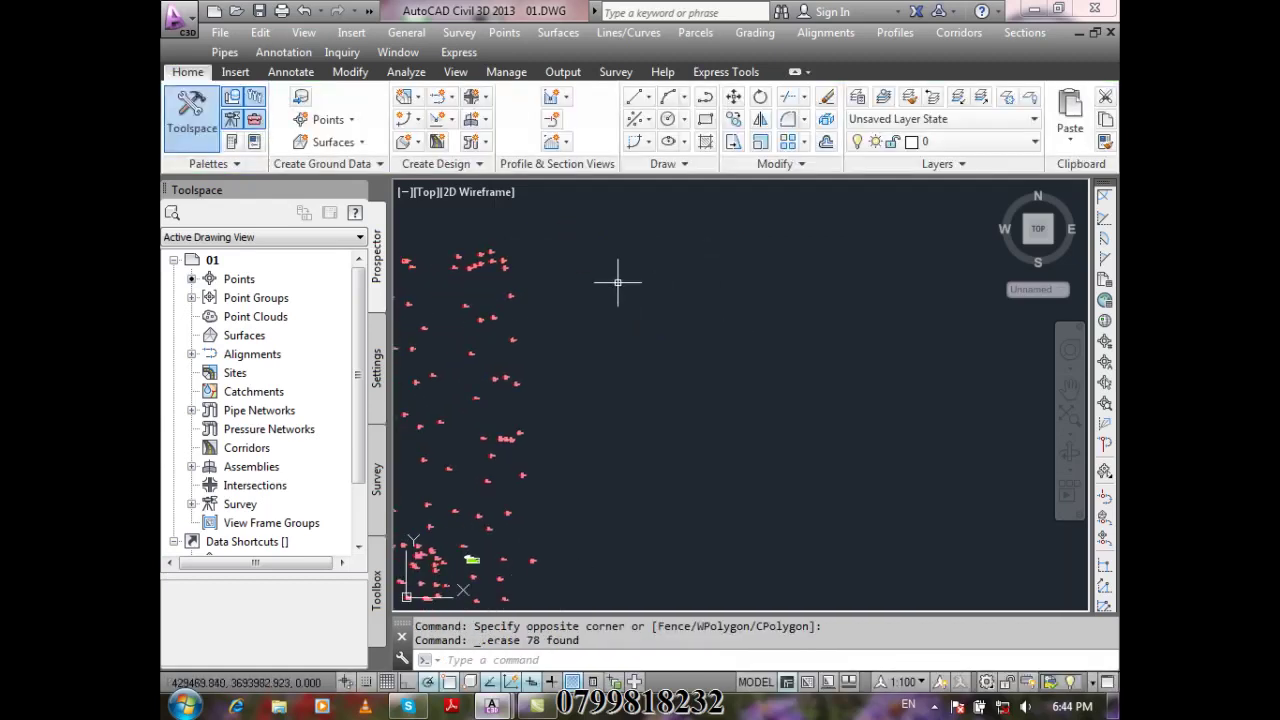
{"action": "left_click", "coordinate": [504, 32]}
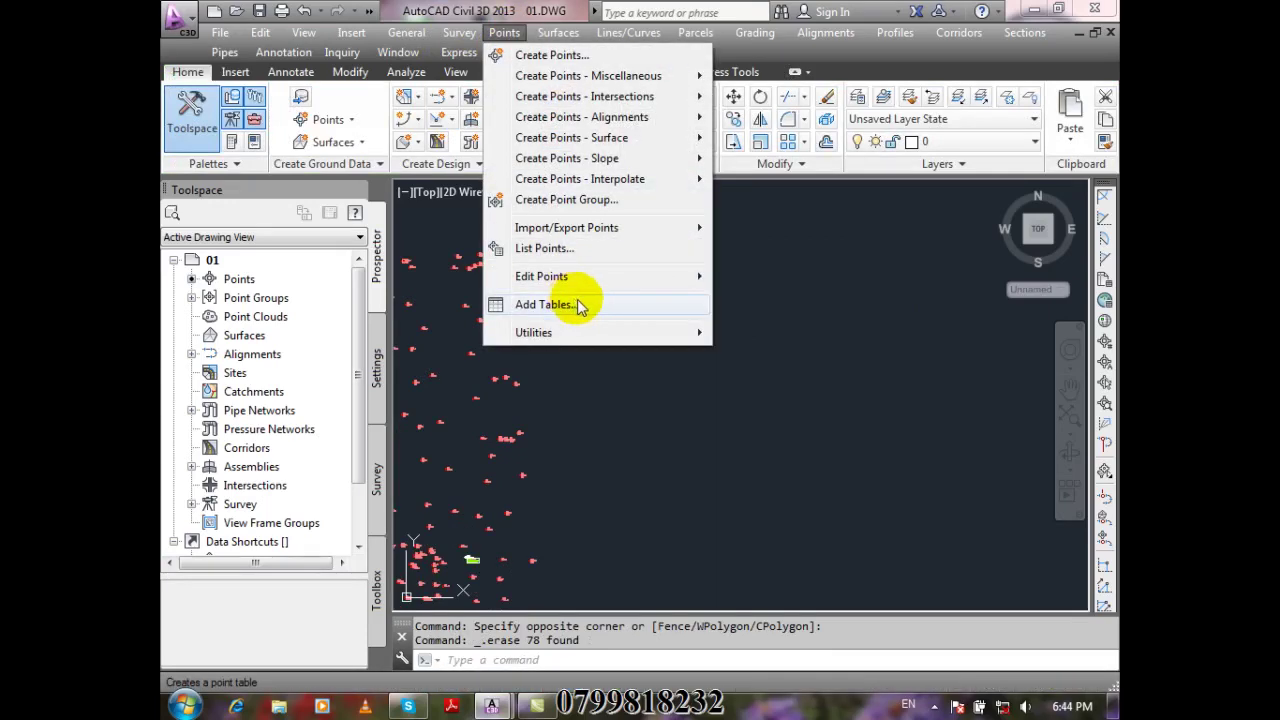
{"action": "left_click", "coordinate": [580, 306]}
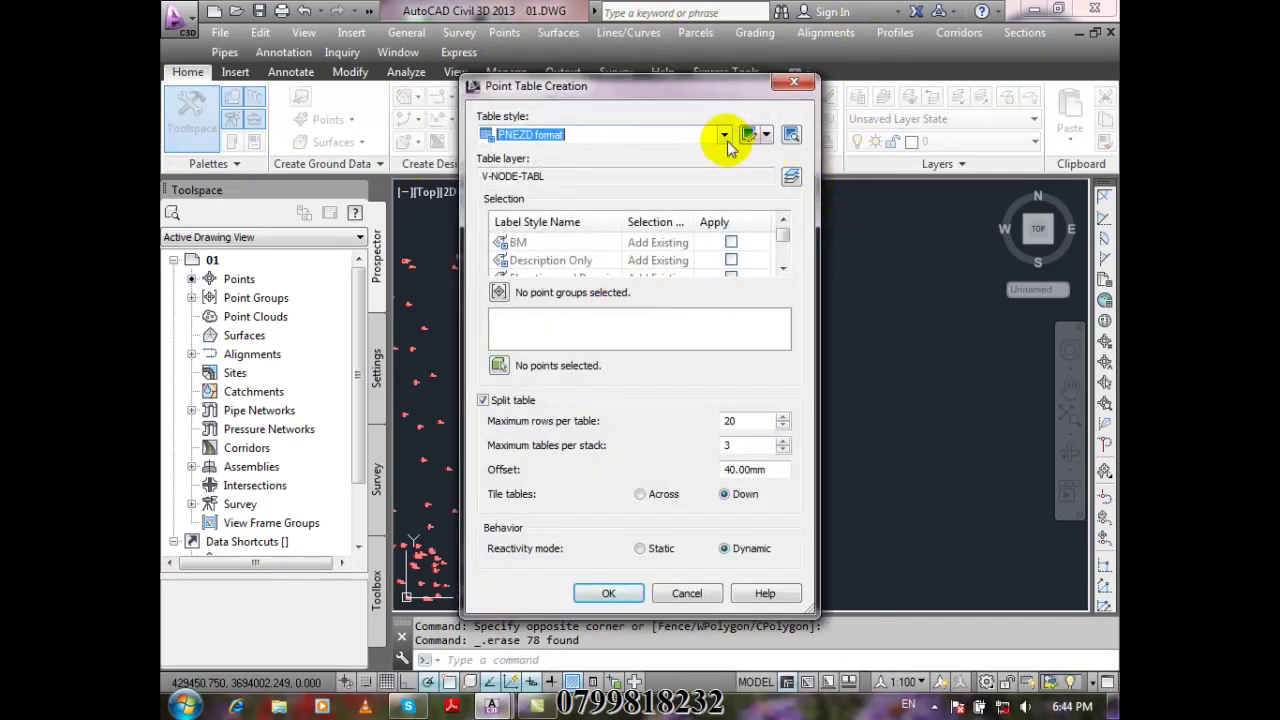
{"action": "left_click", "coordinate": [724, 135]}
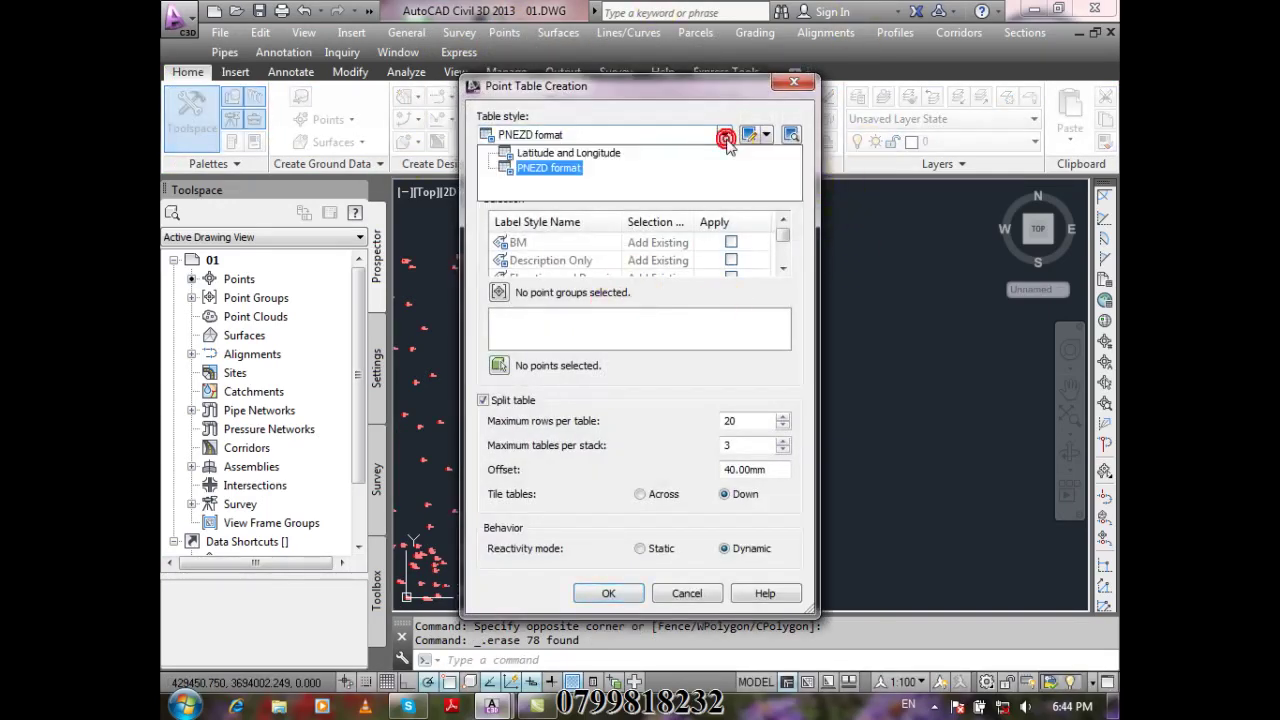
{"action": "left_click", "coordinate": [558, 170]}
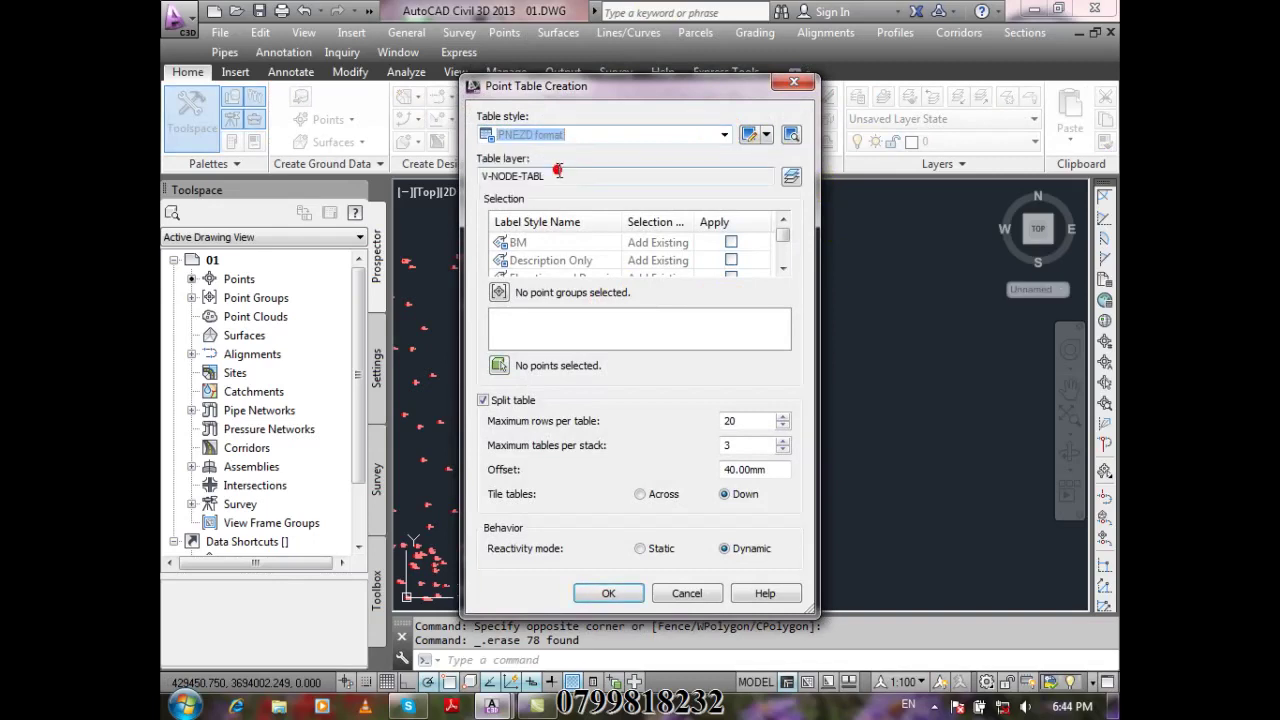
Choose the BUILDING point group as the source for the point table
{"action": "left_click", "coordinate": [498, 292]}
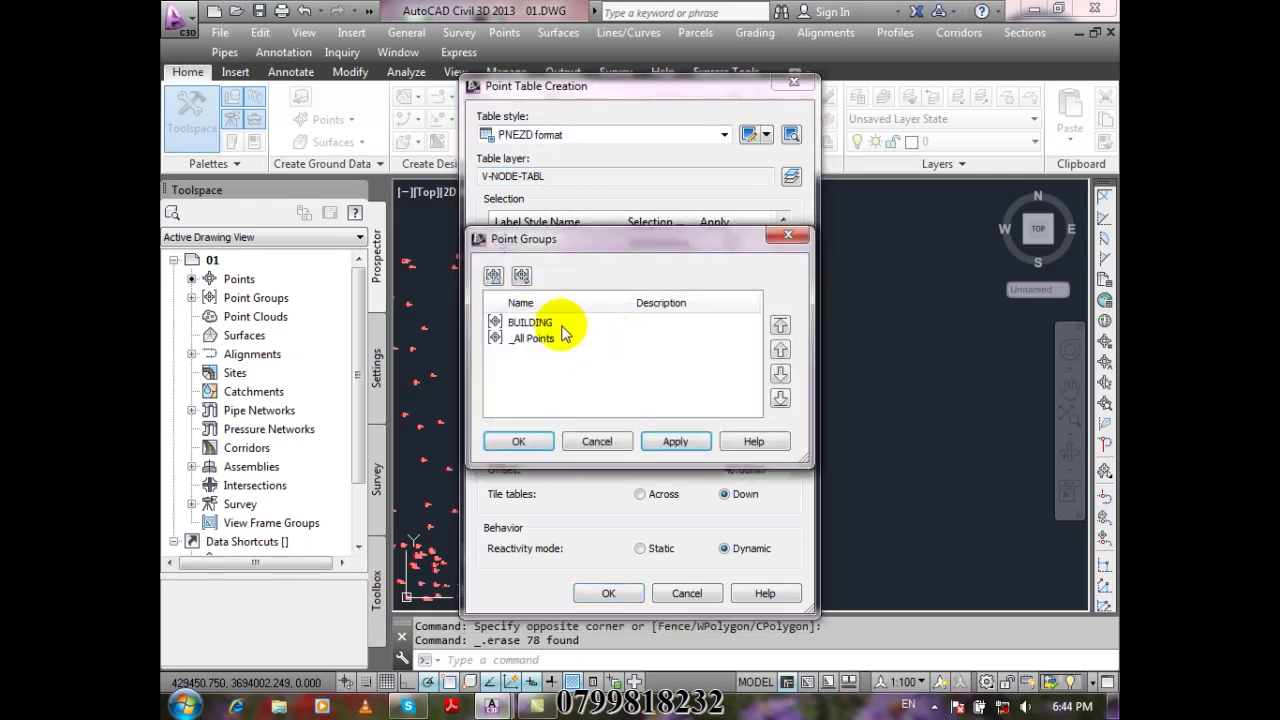
{"action": "left_click", "coordinate": [556, 323]}
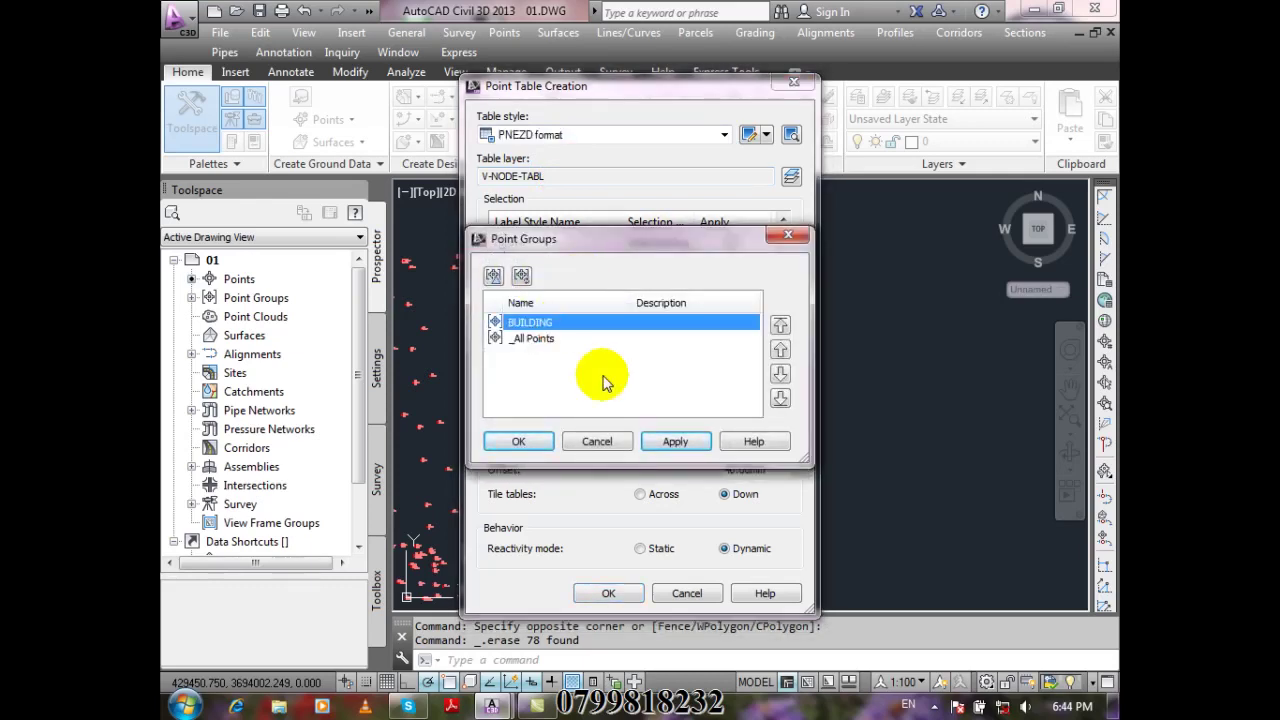
{"action": "left_click", "coordinate": [520, 439]}
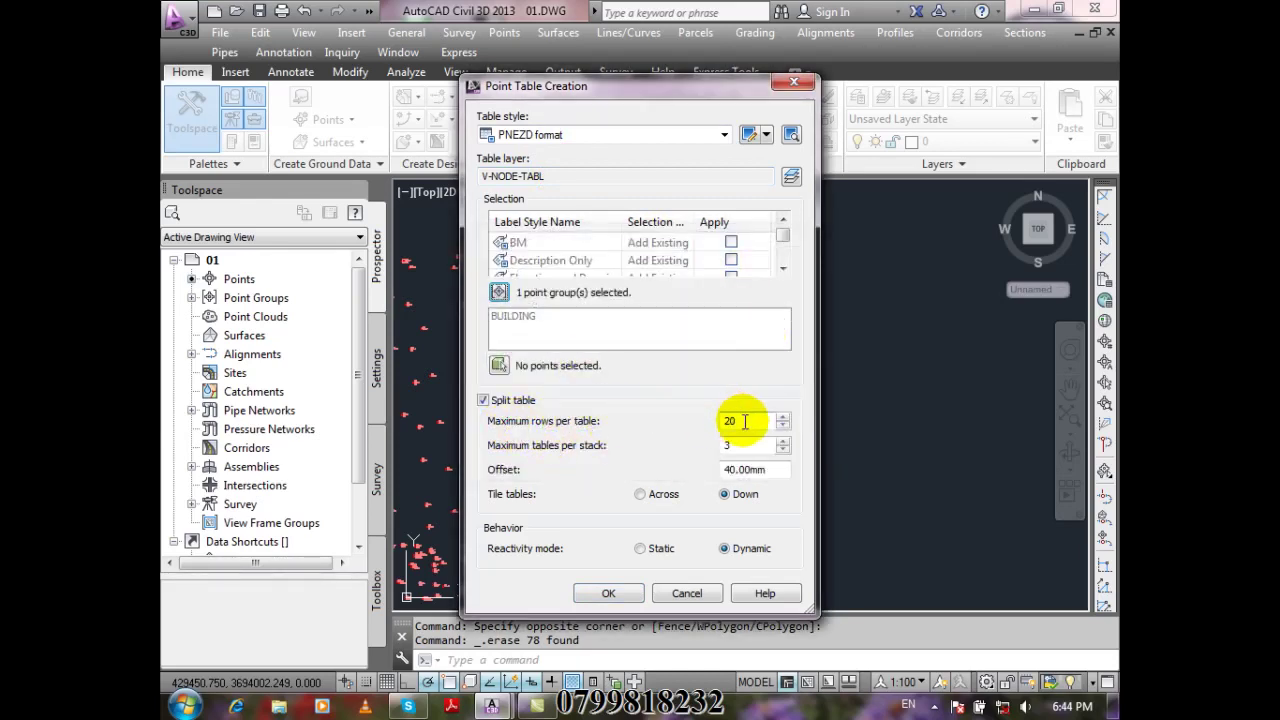
Split the table at 10 rows with 2 tables per stack, tiled across, and place the tables in the empty area east of the points
{"action": "left_click_drag", "start_coordinate": [765, 421], "coordinate": [703, 423]}
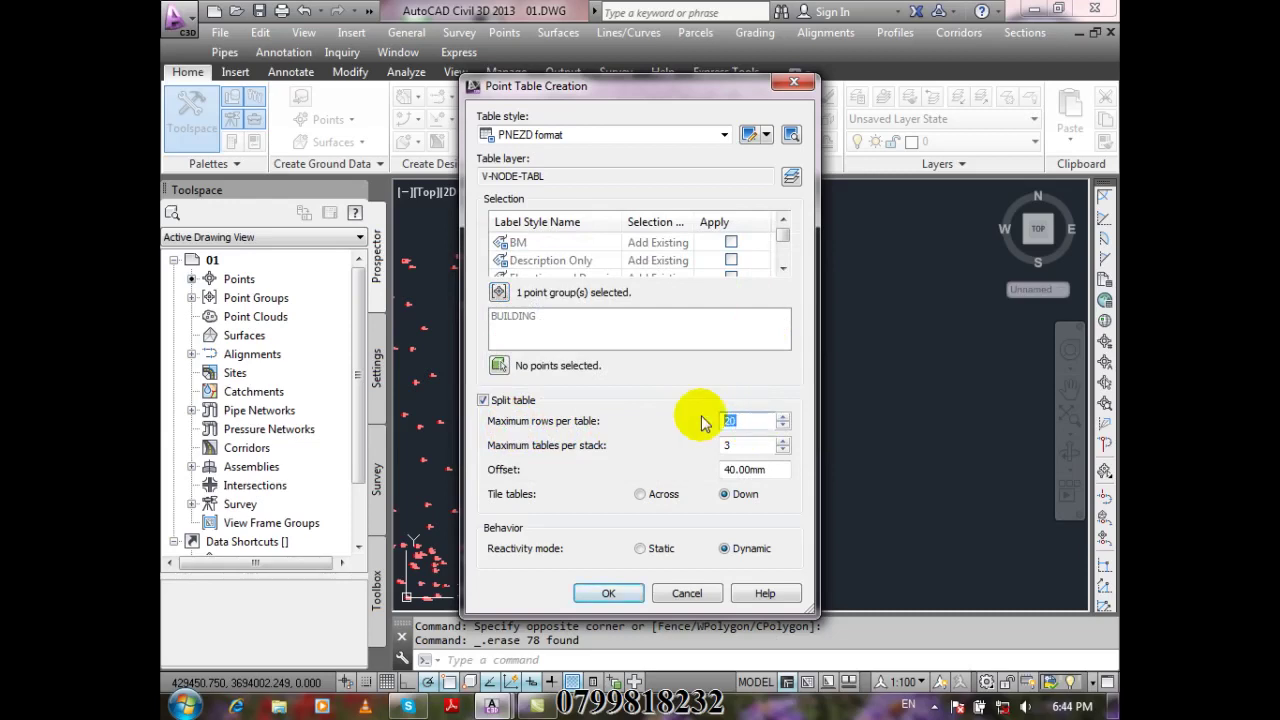
{"action": "type", "text": "10"}
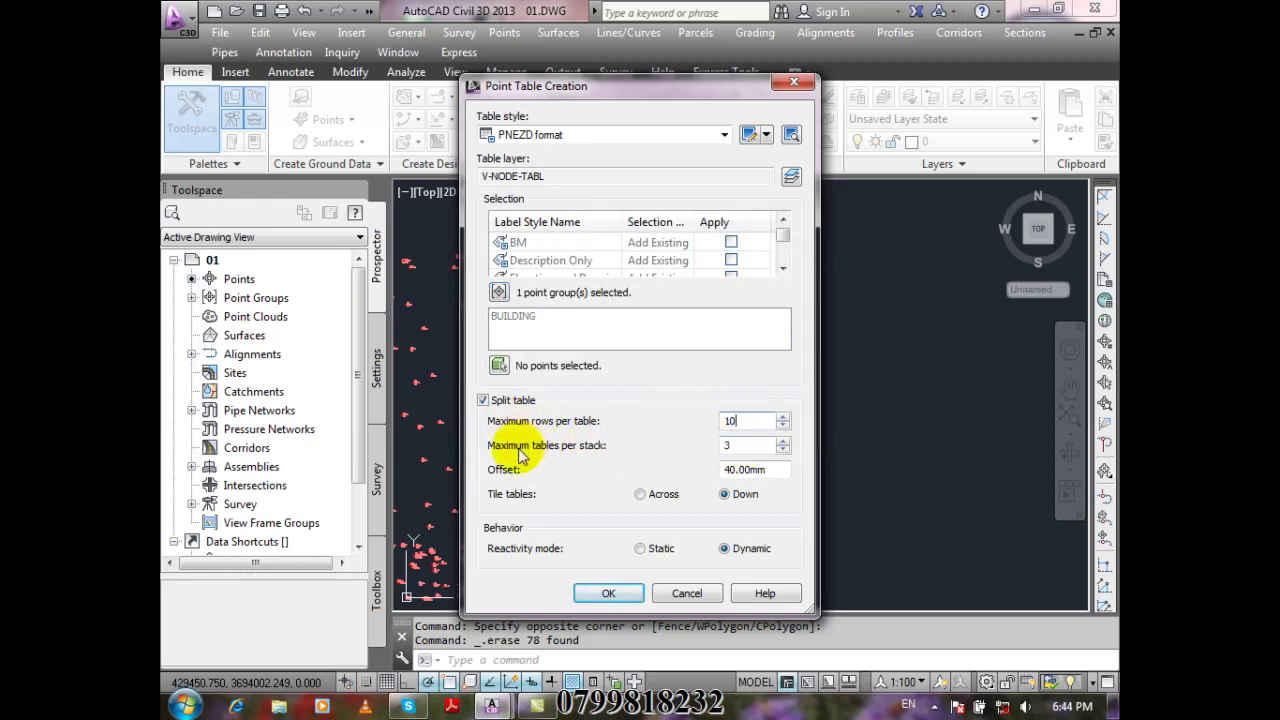
{"action": "left_click_drag", "start_coordinate": [755, 445], "coordinate": [674, 450]}
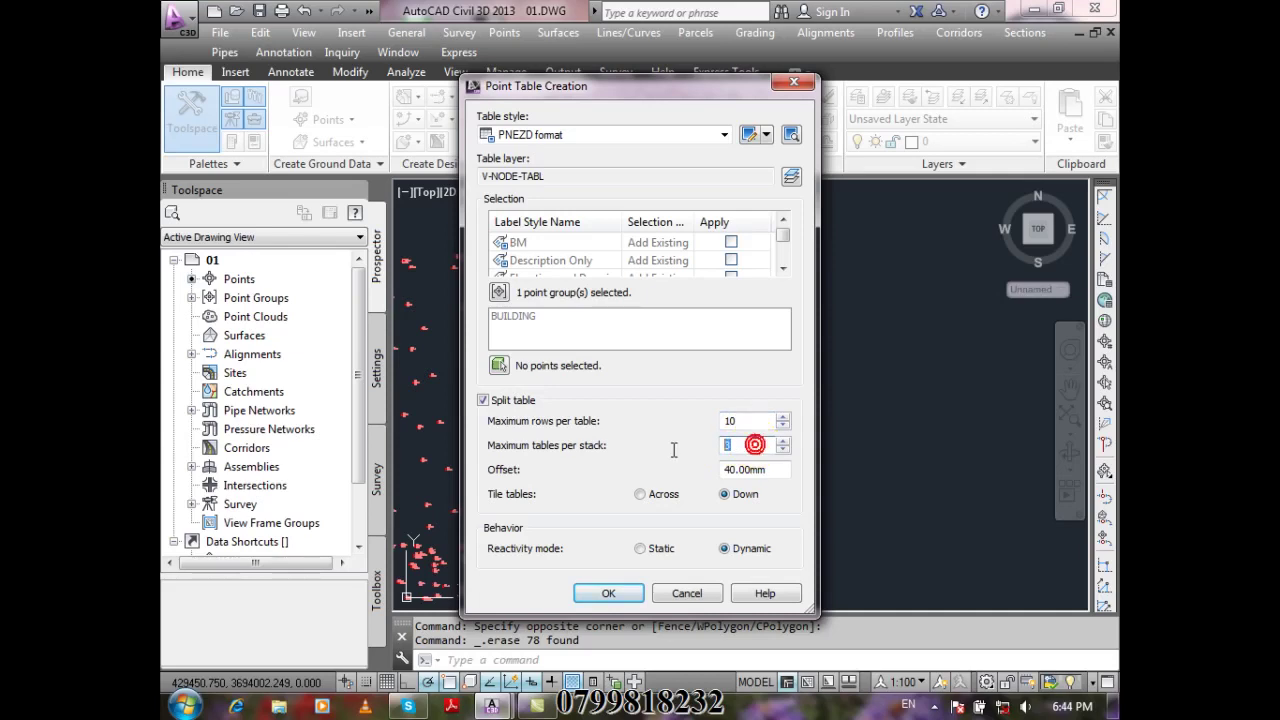
{"action": "type", "text": "2"}
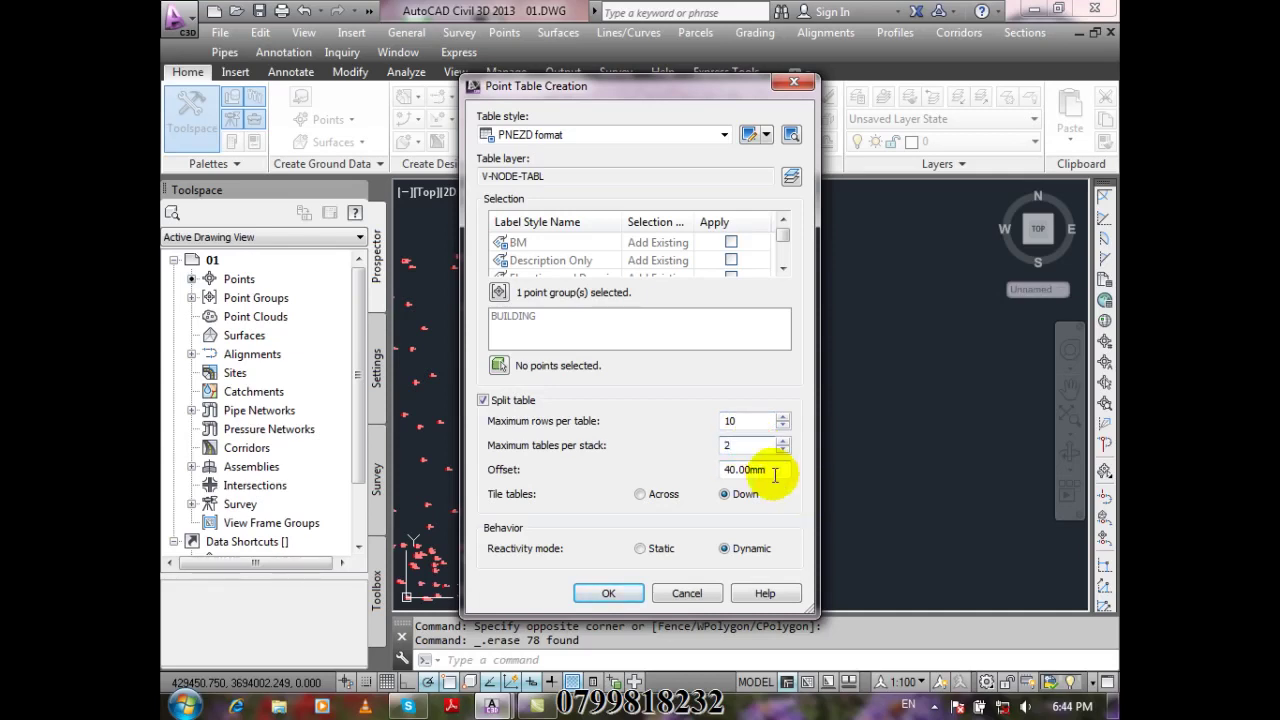
{"action": "left_click", "coordinate": [675, 495]}
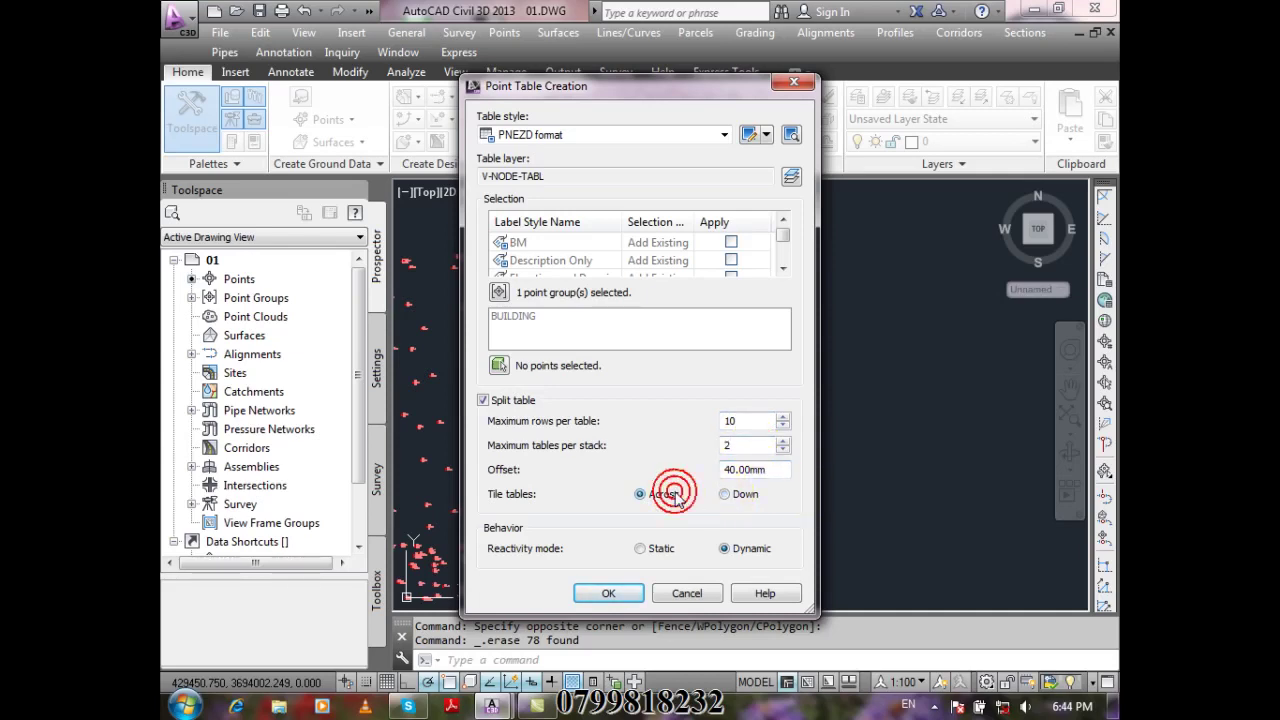
{"action": "left_click", "coordinate": [608, 593]}
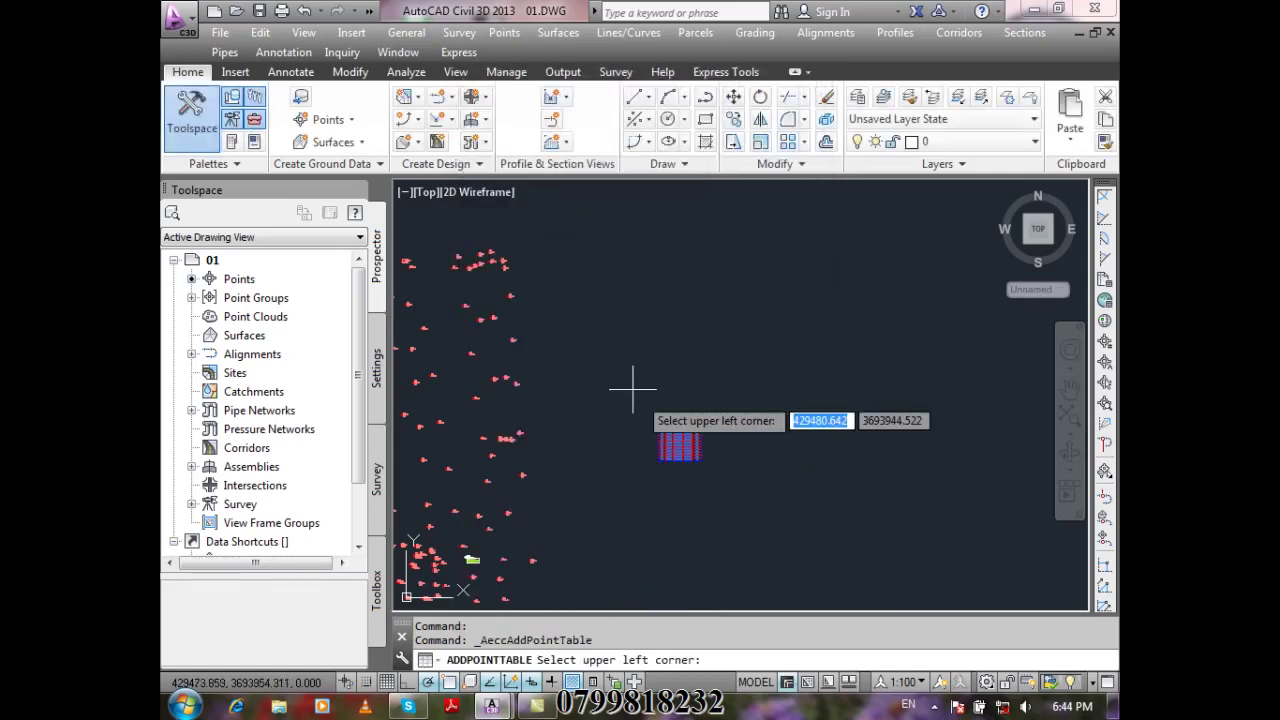
{"action": "left_click", "coordinate": [590, 272]}
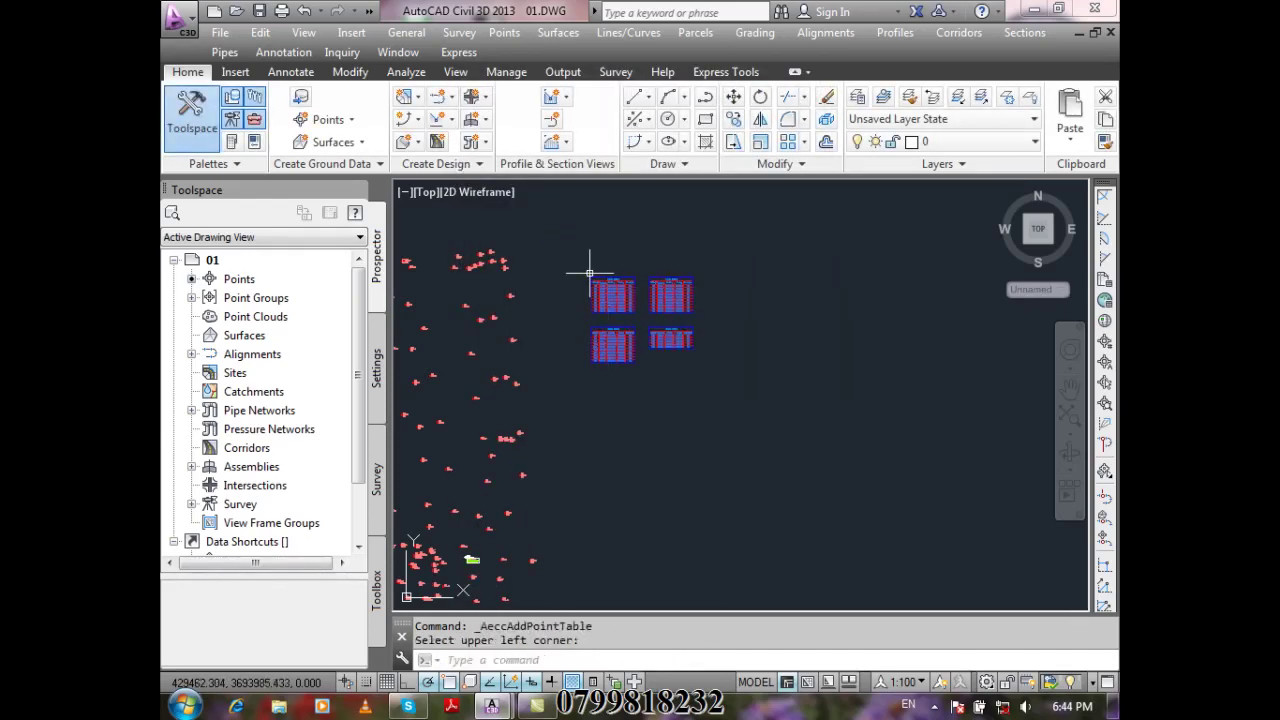
Examine the placed building point tables, checking the tiling arrangement and the first table's column headings, coordinates and descriptions
{"action": "scroll", "coordinate": [590, 272], "scroll_direction": "up", "scroll_amount": 4}
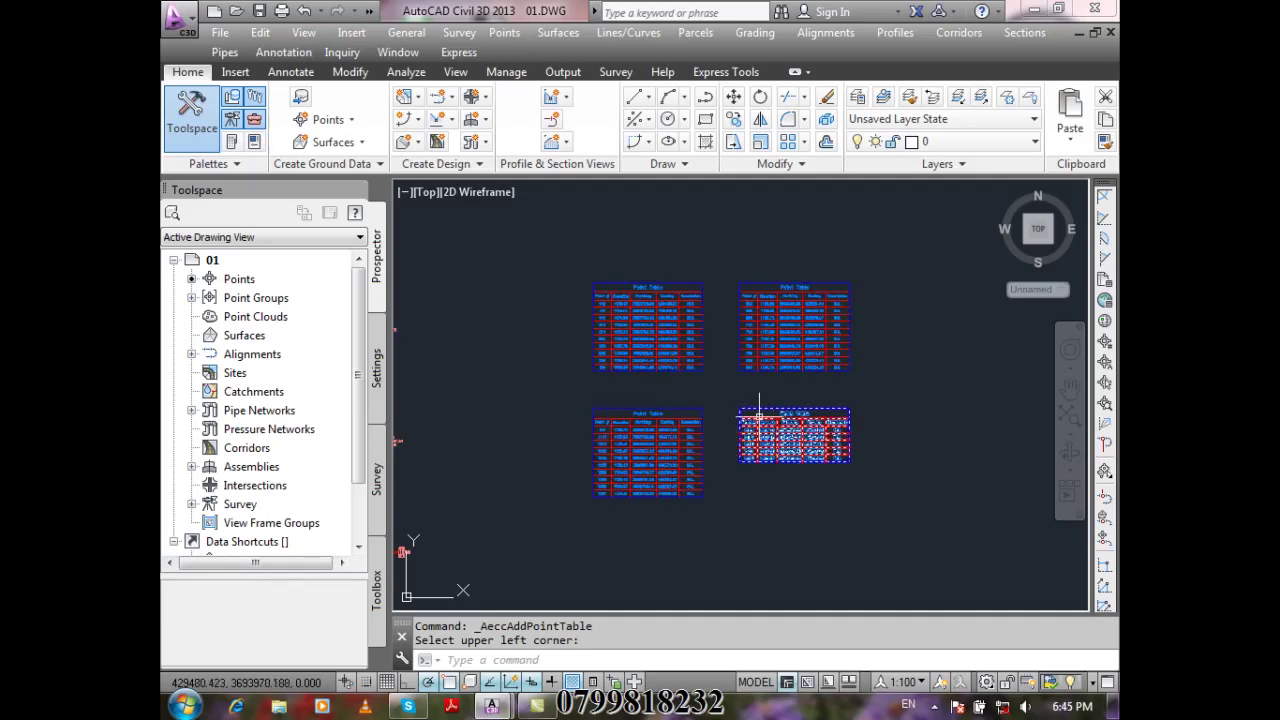
{"action": "scroll", "coordinate": [571, 277], "scroll_direction": "up", "scroll_amount": 6}
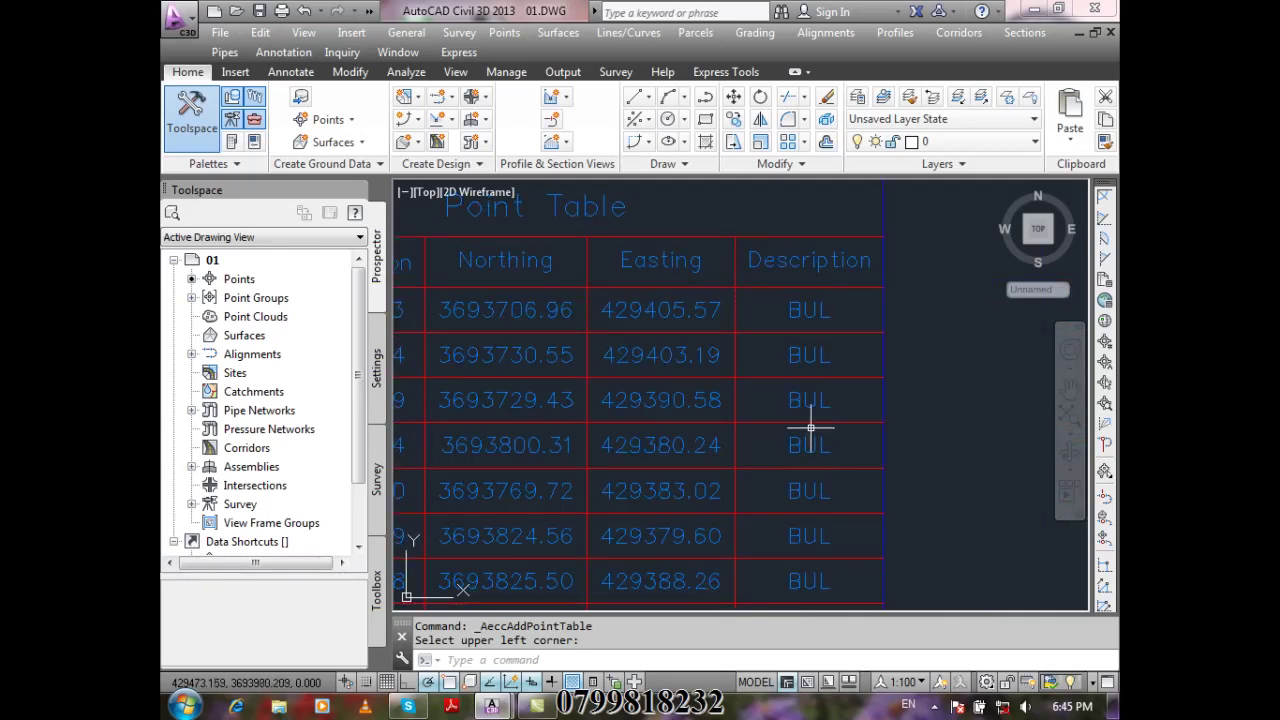
{"action": "scroll", "coordinate": [830, 385], "scroll_direction": "down", "scroll_amount": 3}
{"action": "scroll", "coordinate": [600, 305], "scroll_direction": "up", "scroll_amount": 2}
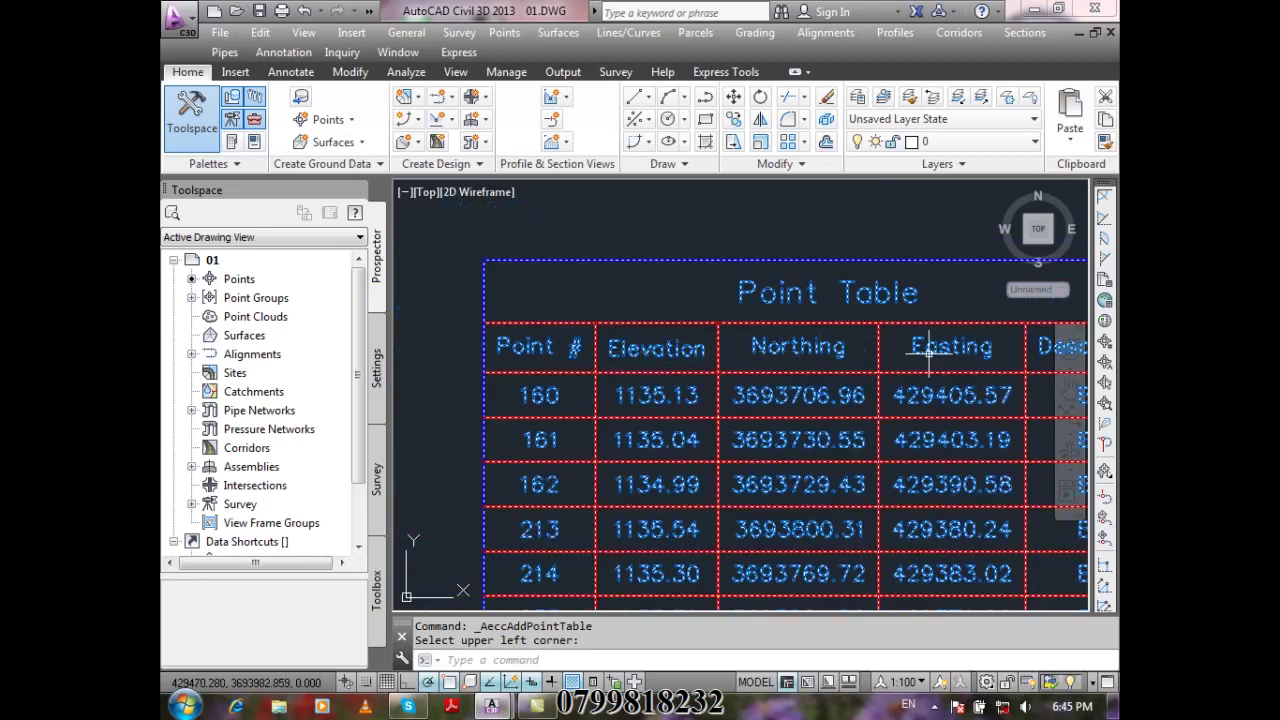
{"action": "scroll", "coordinate": [593, 233], "scroll_direction": "down", "scroll_amount": 3}
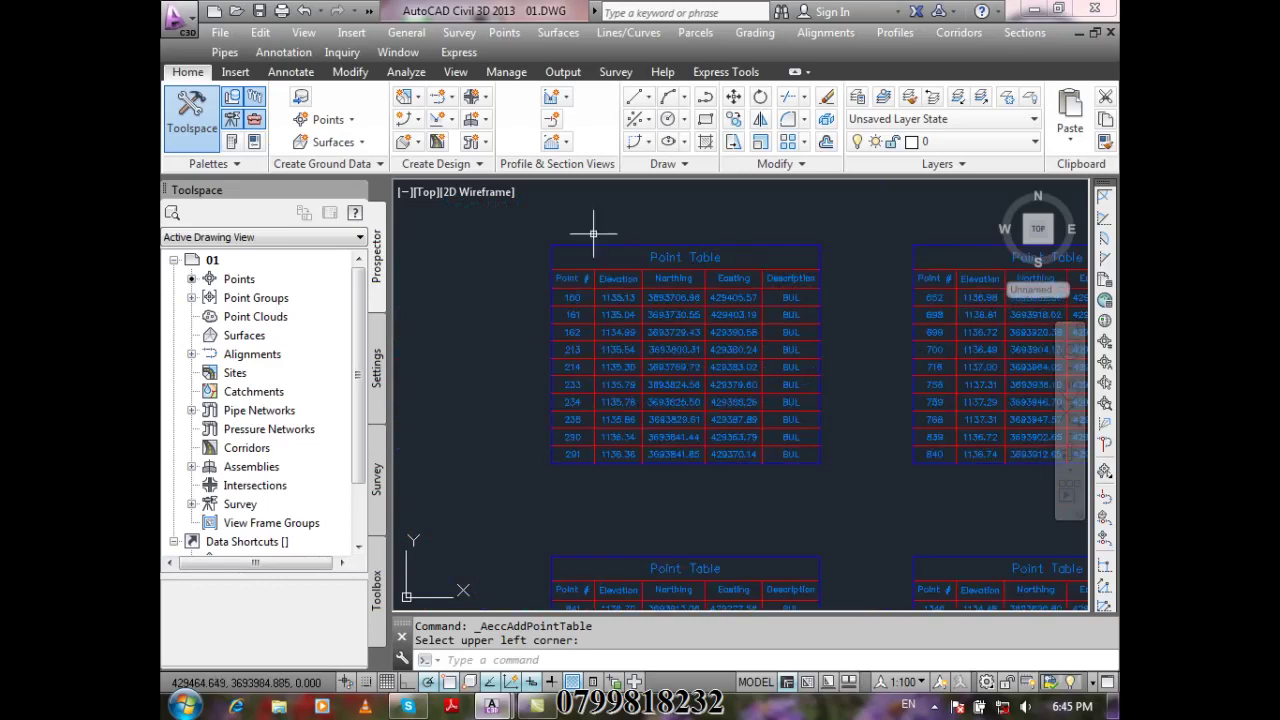
{"action": "scroll", "coordinate": [775, 287], "scroll_direction": "up", "scroll_amount": 2}
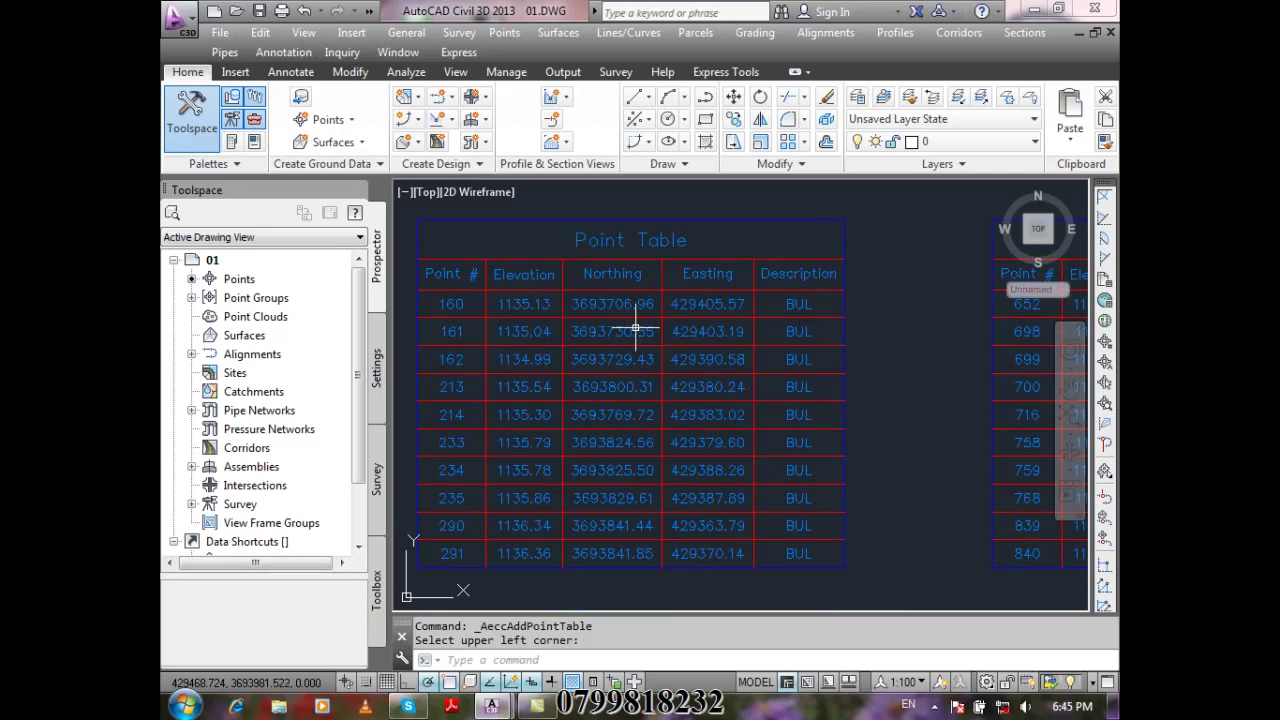
{"action": "scroll", "coordinate": [635, 328], "scroll_direction": "down", "scroll_amount": 4}
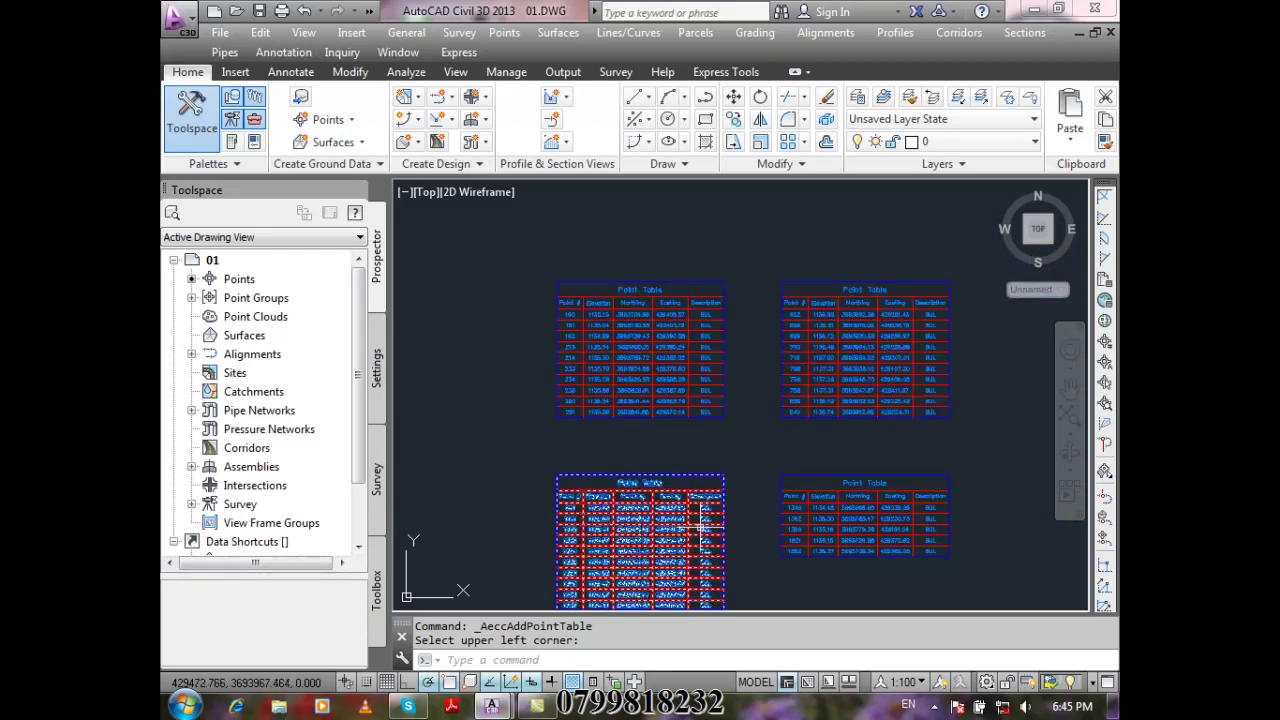
{"action": "scroll", "coordinate": [630, 365], "scroll_direction": "up", "scroll_amount": 4}
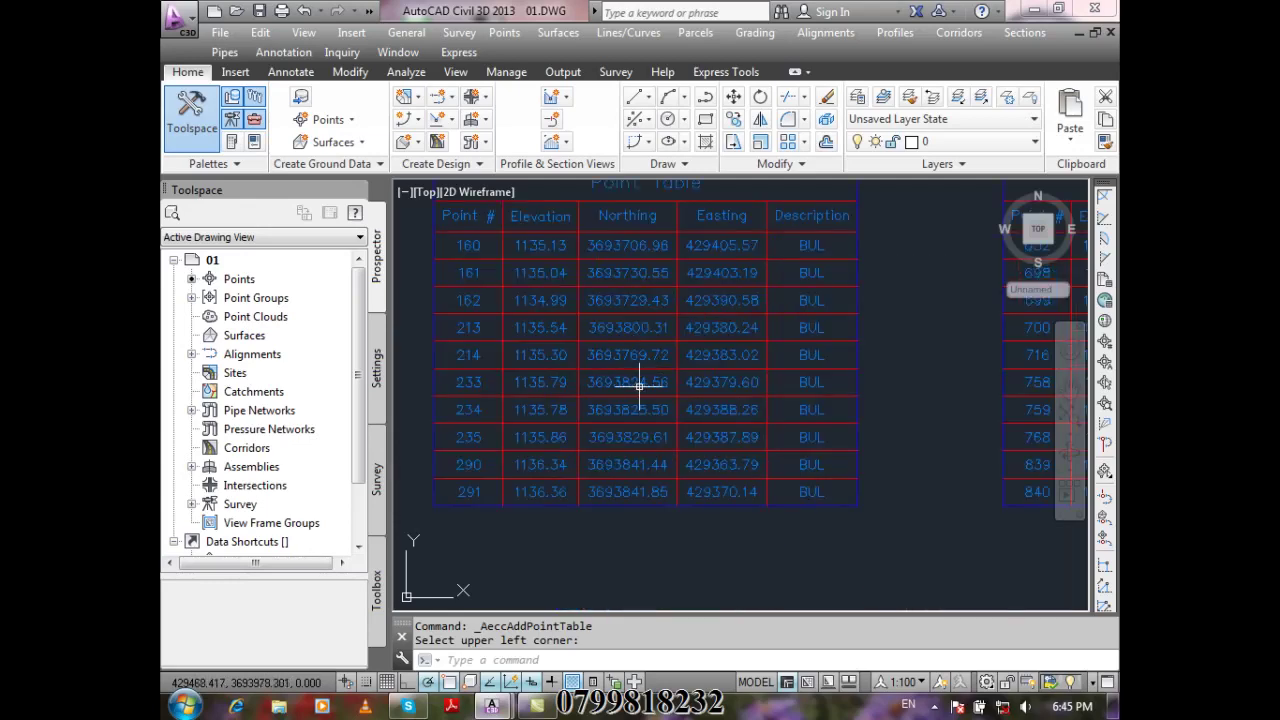
{"action": "middle_click_drag", "start_coordinate": [634, 374], "coordinate": [713, 433]}
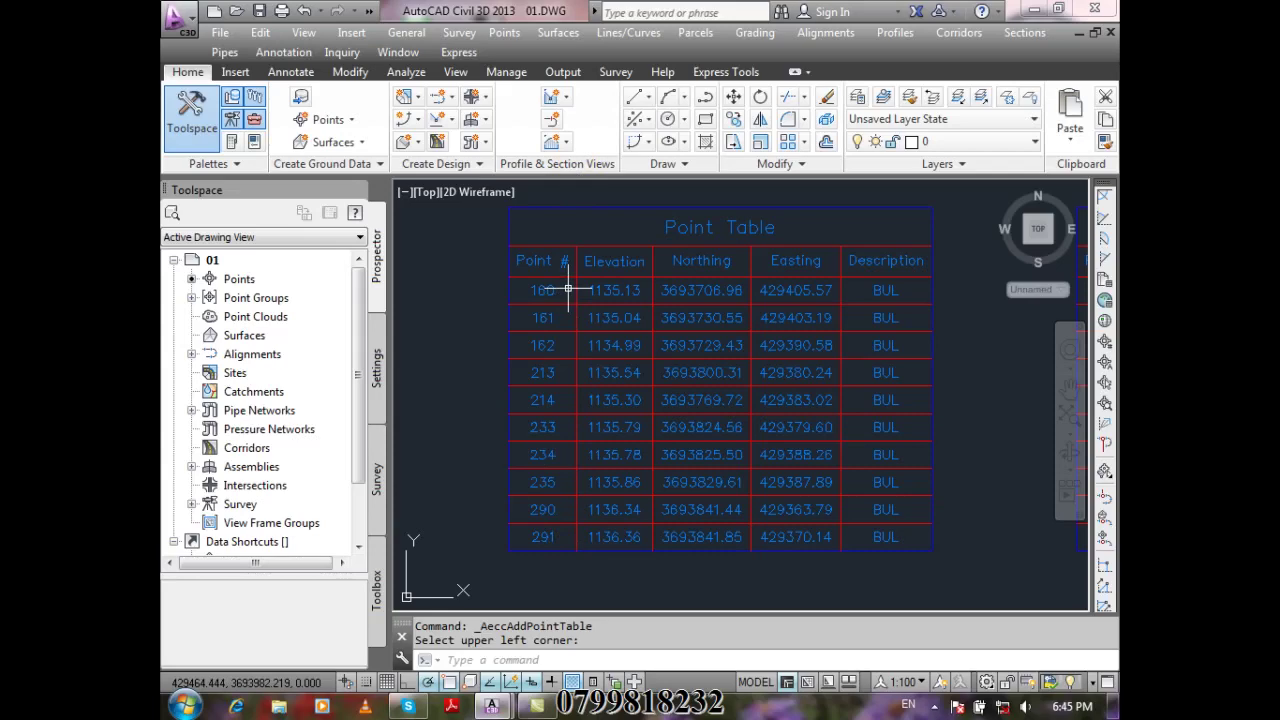
{"action": "scroll", "coordinate": [575, 280], "scroll_direction": "down", "scroll_amount": 5}
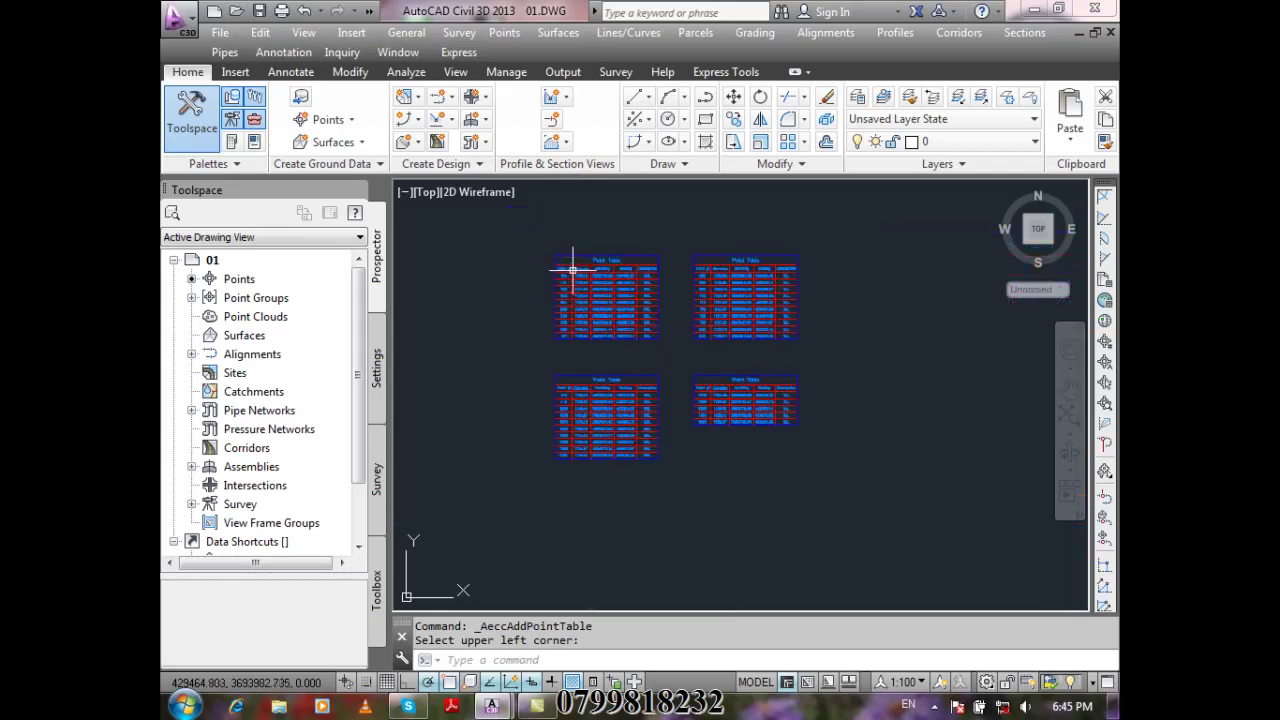
Delete all of the placed building point tables
{"action": "left_click", "coordinate": [865, 533]}
{"action": "left_click", "coordinate": [520, 212]}
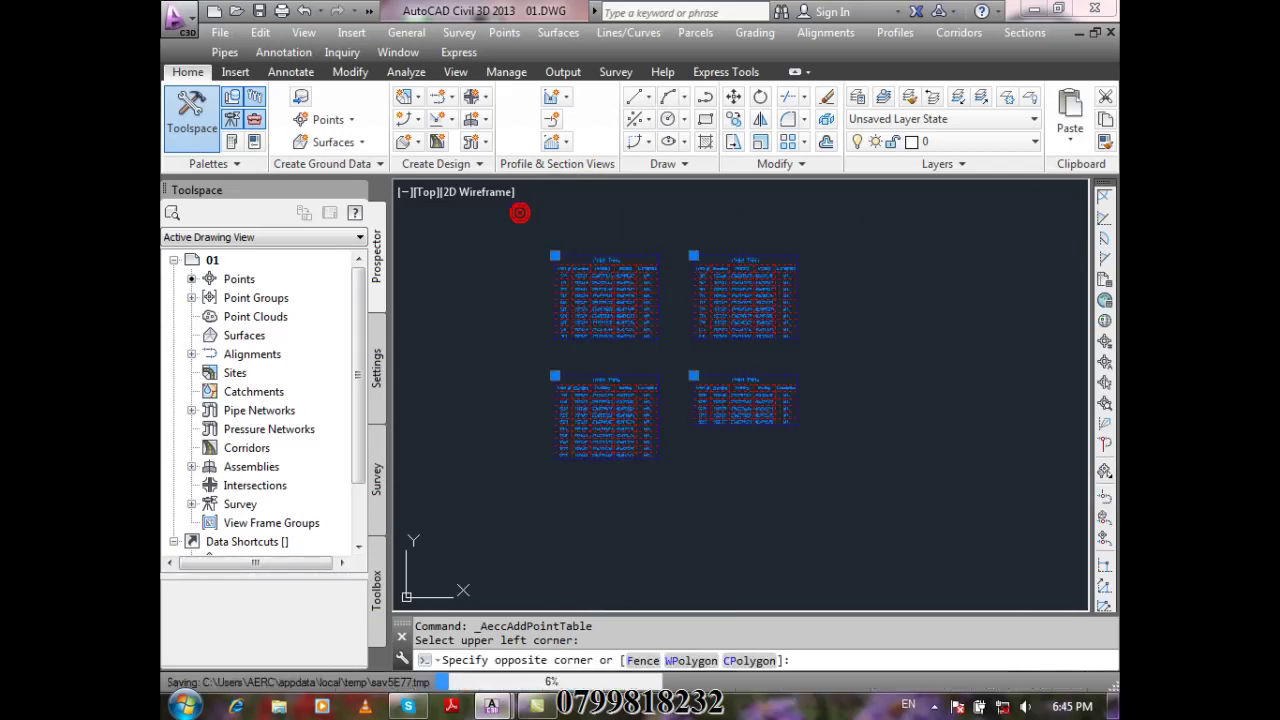
{"action": "key", "text": "Delete"}
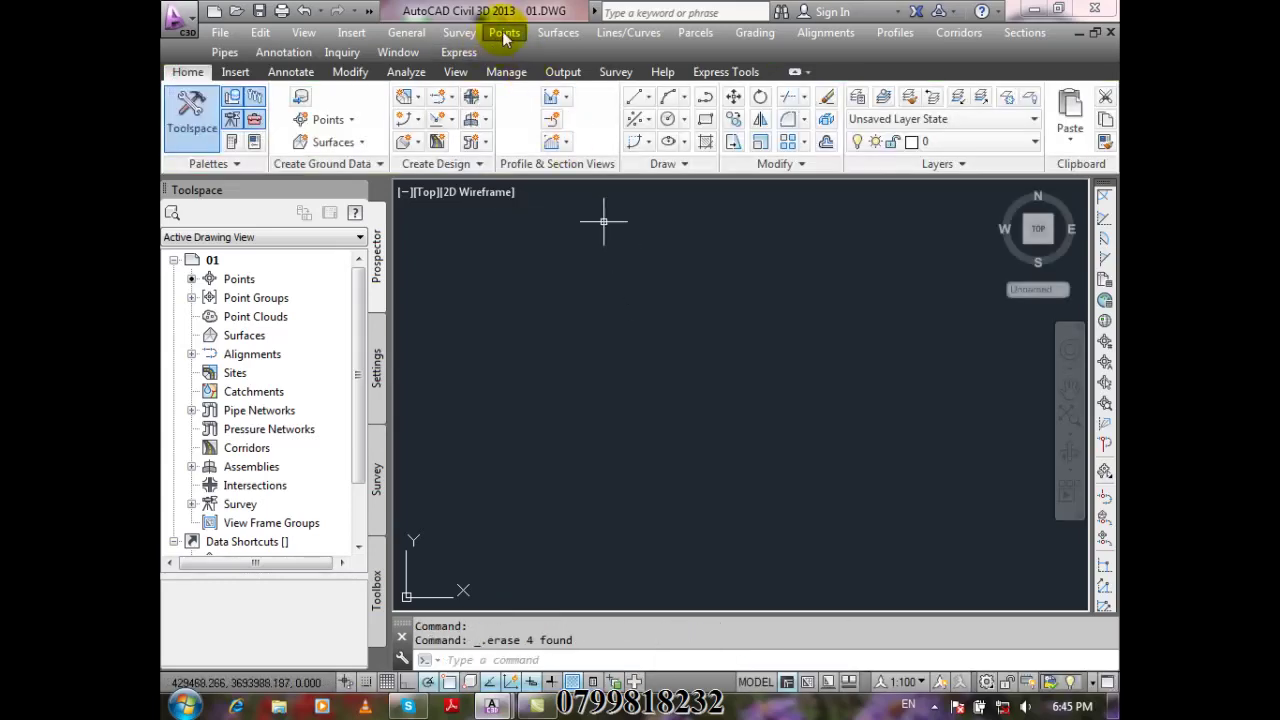
Open the Point Table Creation settings and start a new point table style named MY
{"action": "left_click", "coordinate": [504, 33]}
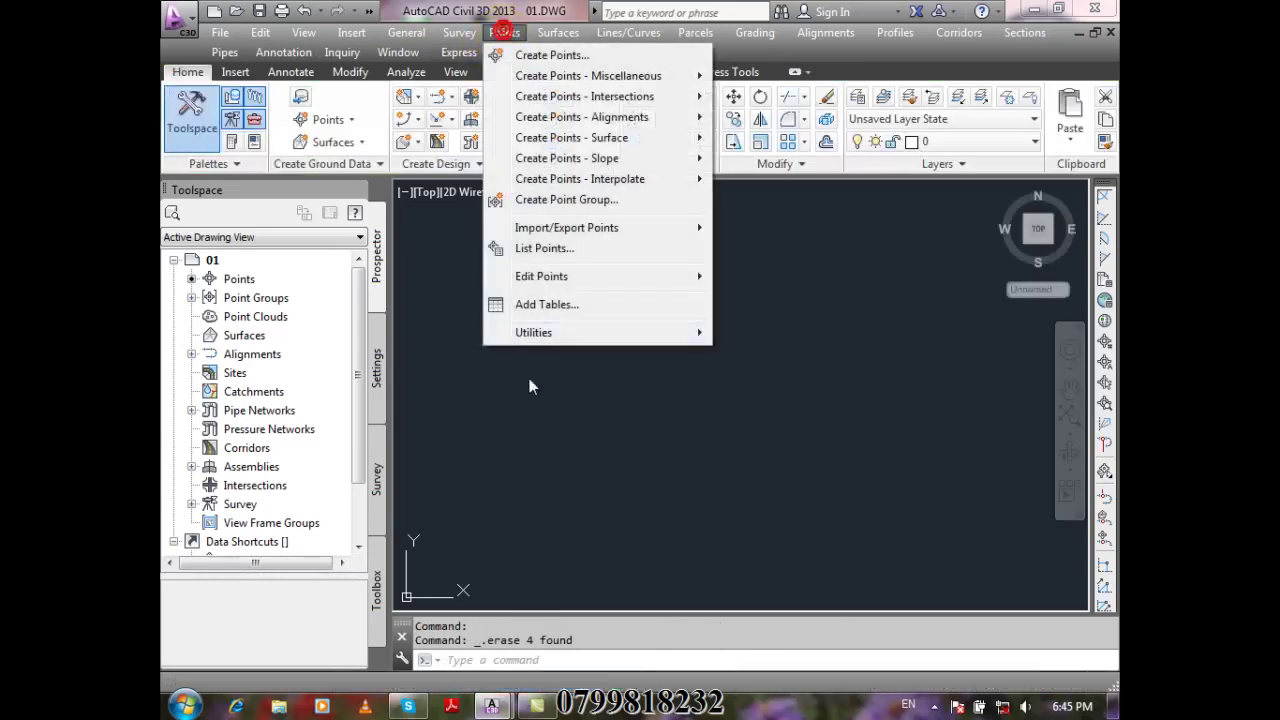
{"action": "left_click", "coordinate": [583, 307]}
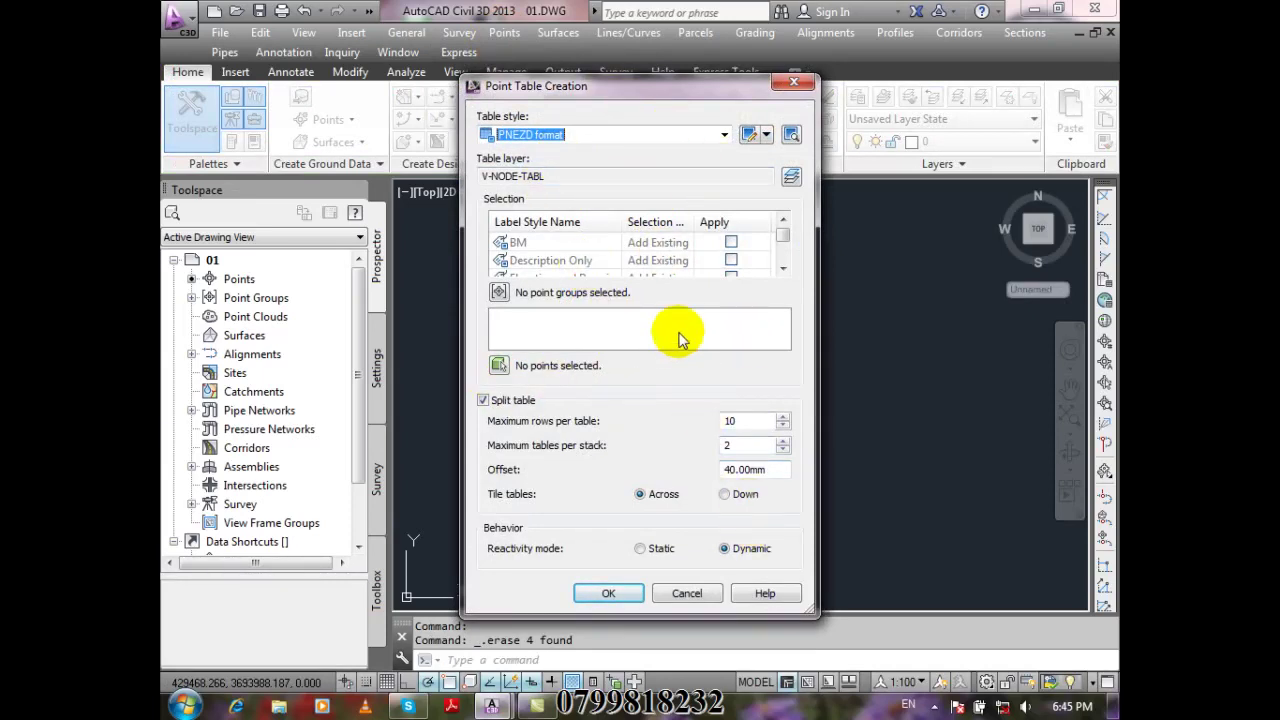
{"action": "left_click", "coordinate": [765, 137]}
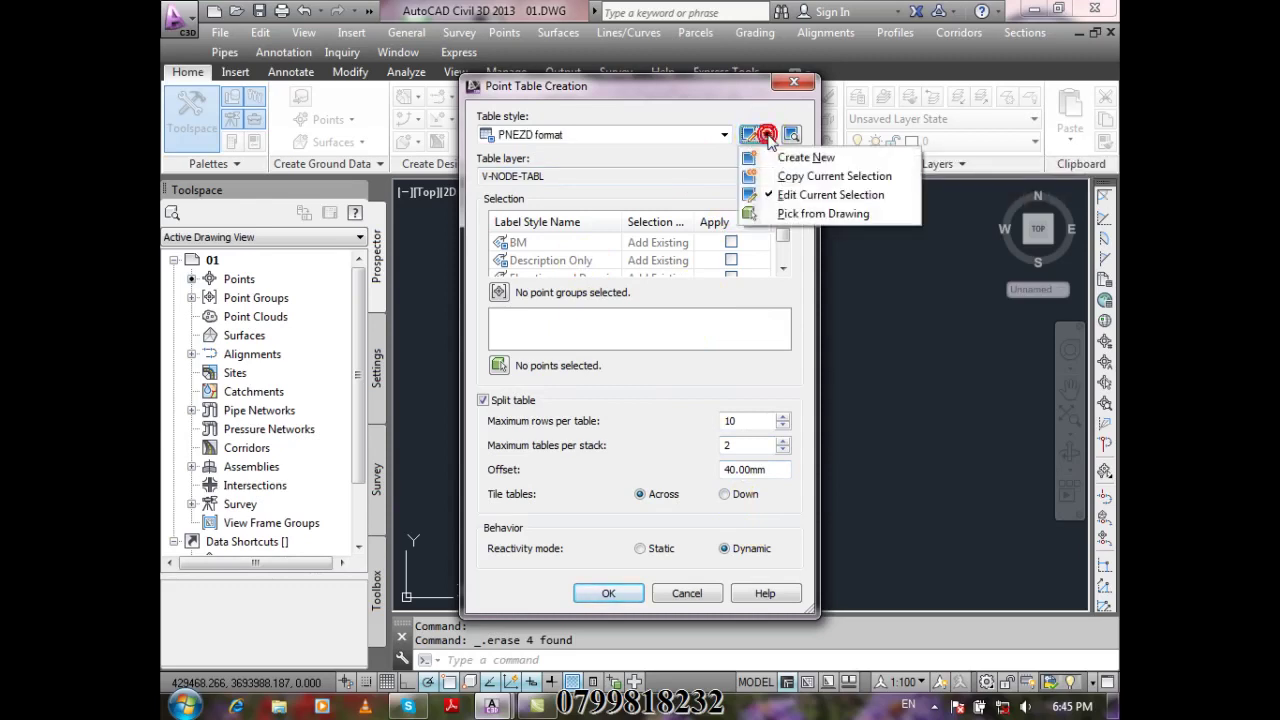
{"action": "left_click", "coordinate": [815, 158]}
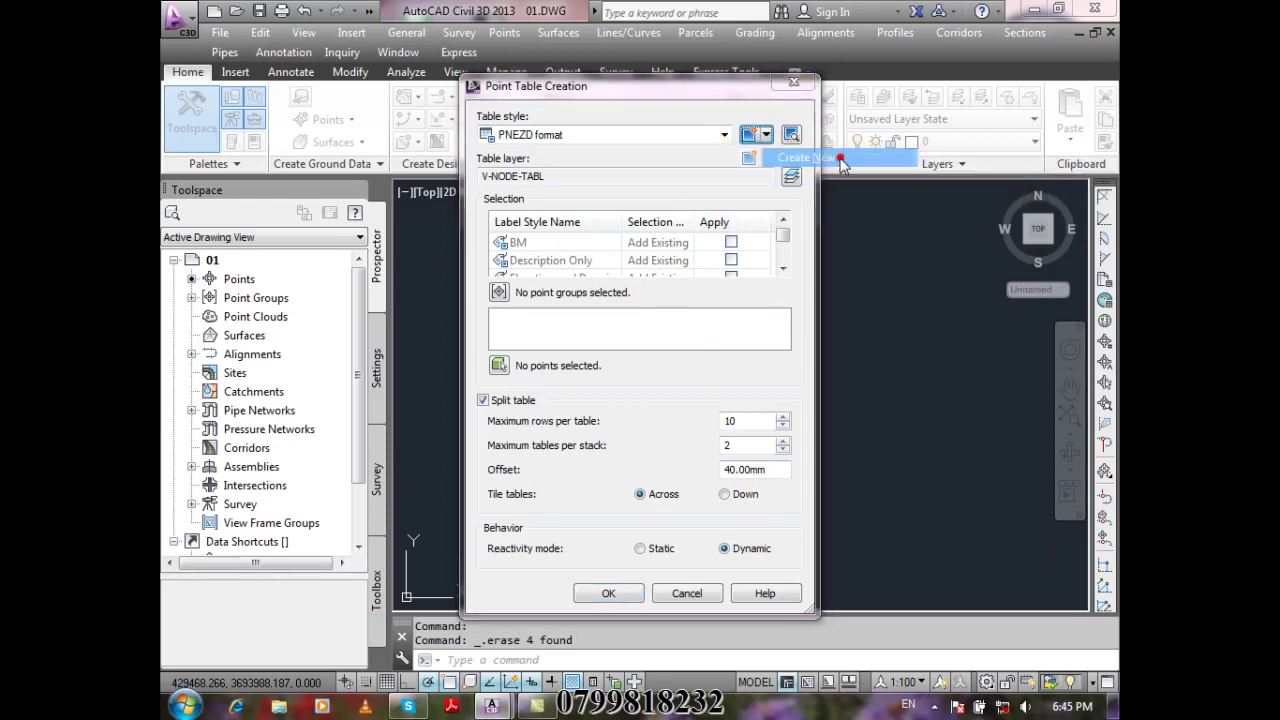
{"action": "triple_click", "coordinate": [505, 208]}
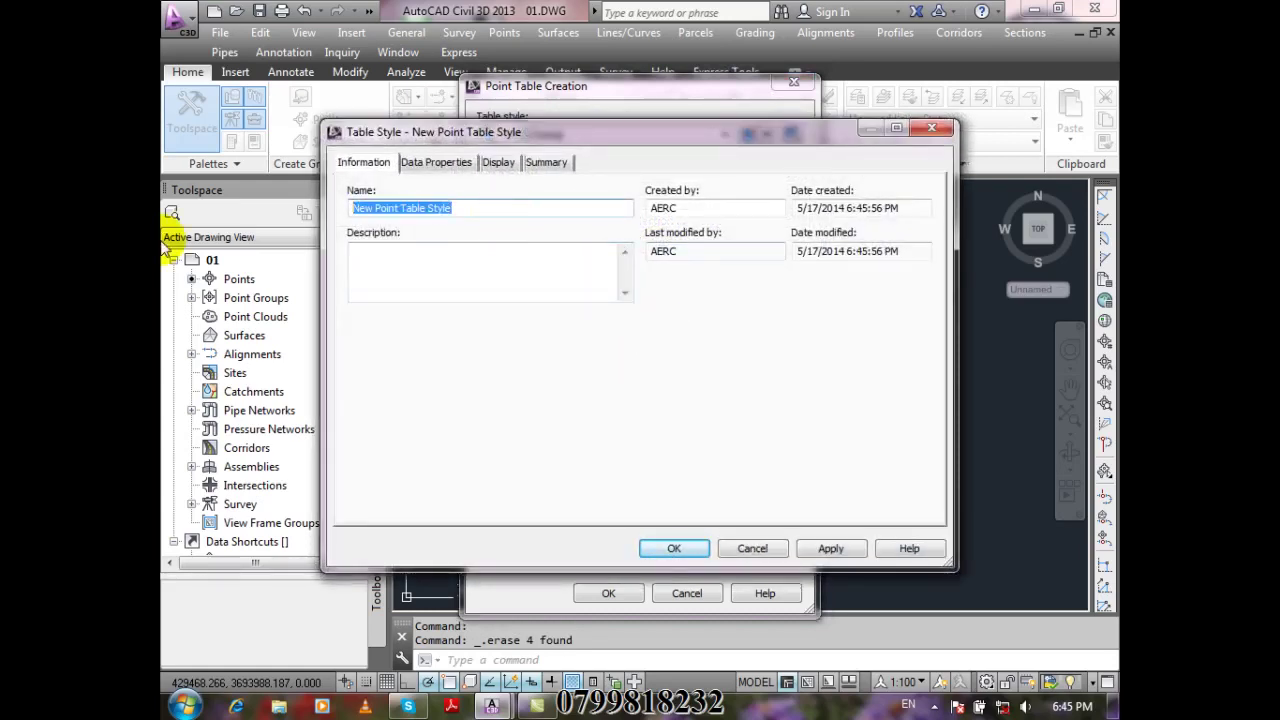
{"action": "type", "text": "MY"}
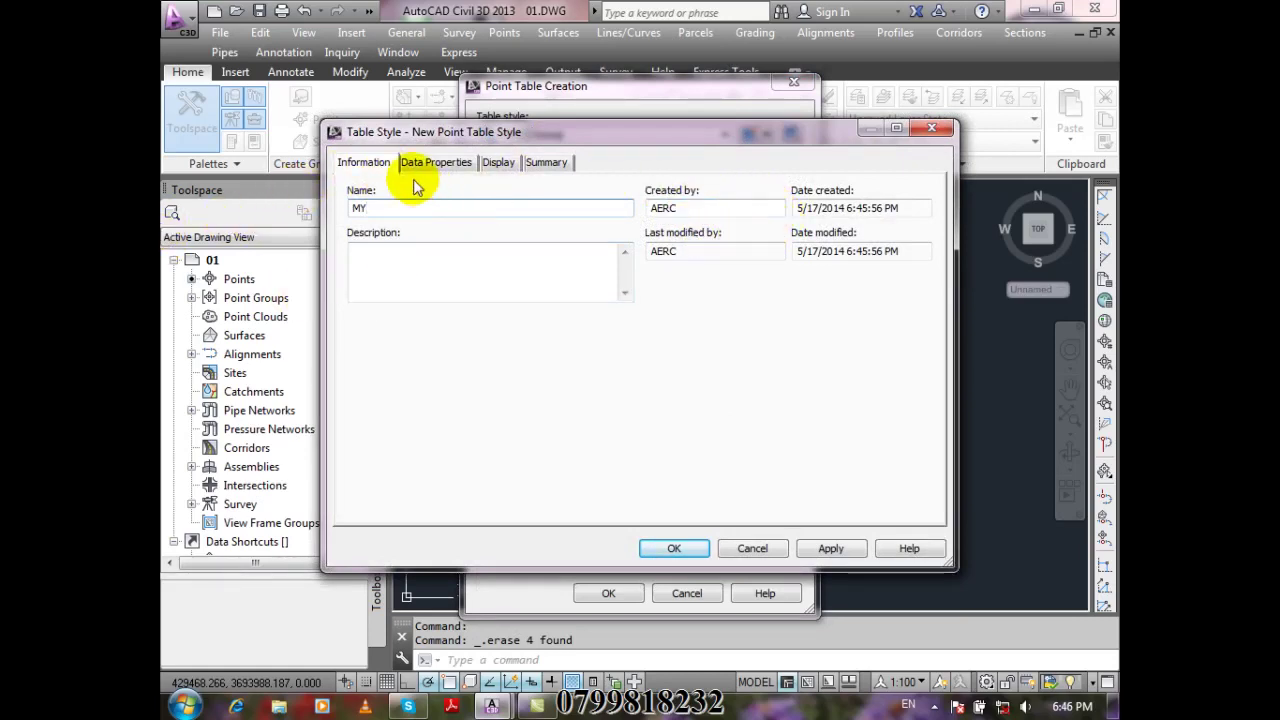
Examine the MY style's table settings, text settings and column structure, plus its creator, creation date and modification details
{"action": "left_click", "coordinate": [441, 170]}
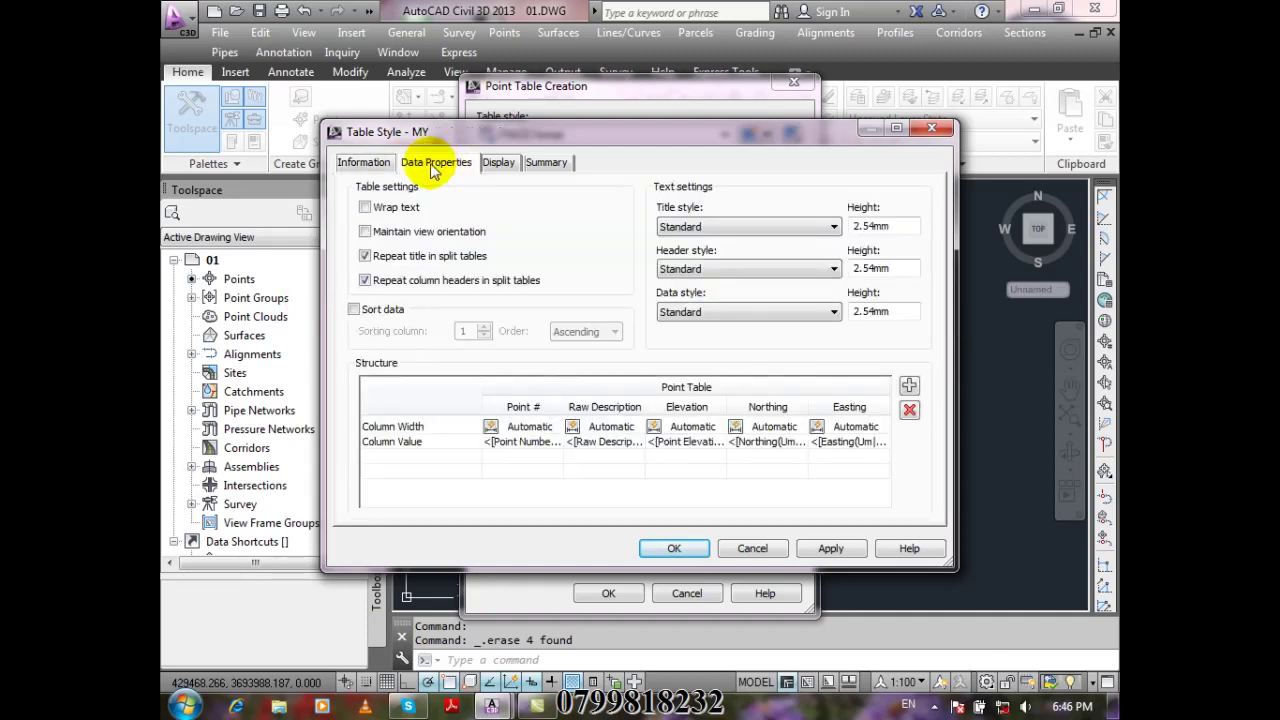
{"action": "left_click", "coordinate": [380, 163]}
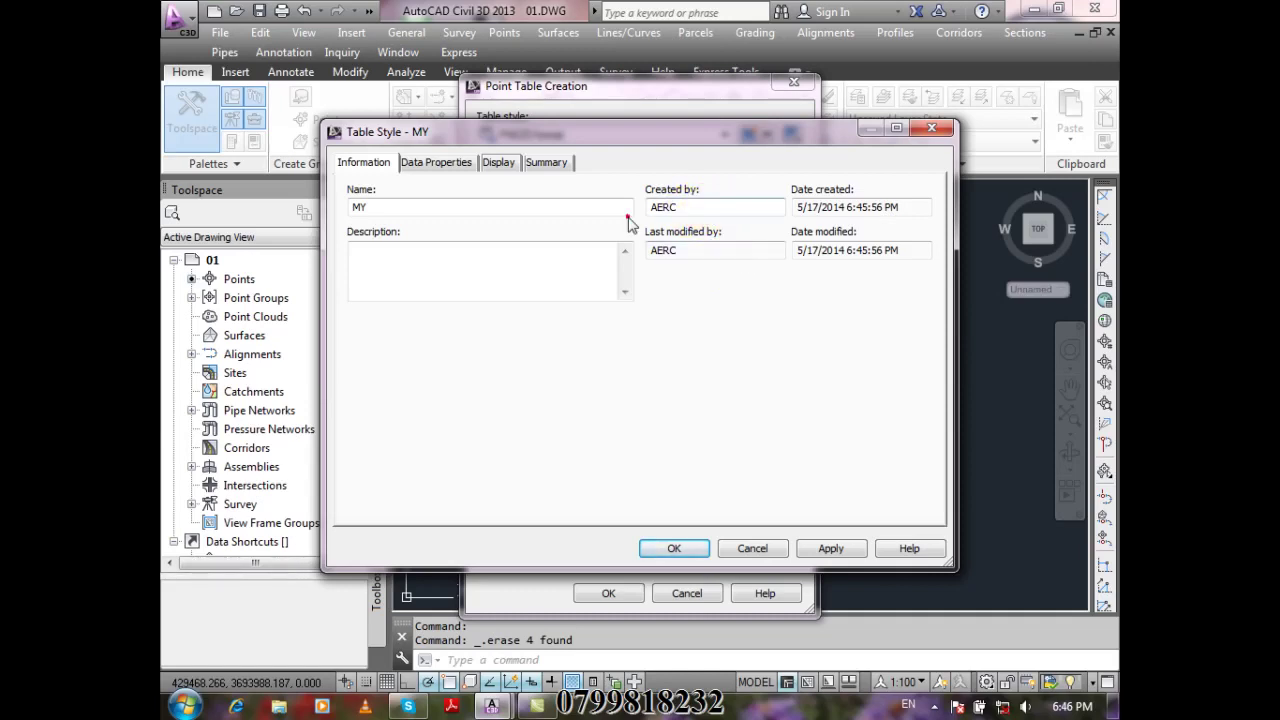
{"action": "double_click", "coordinate": [679, 207]}
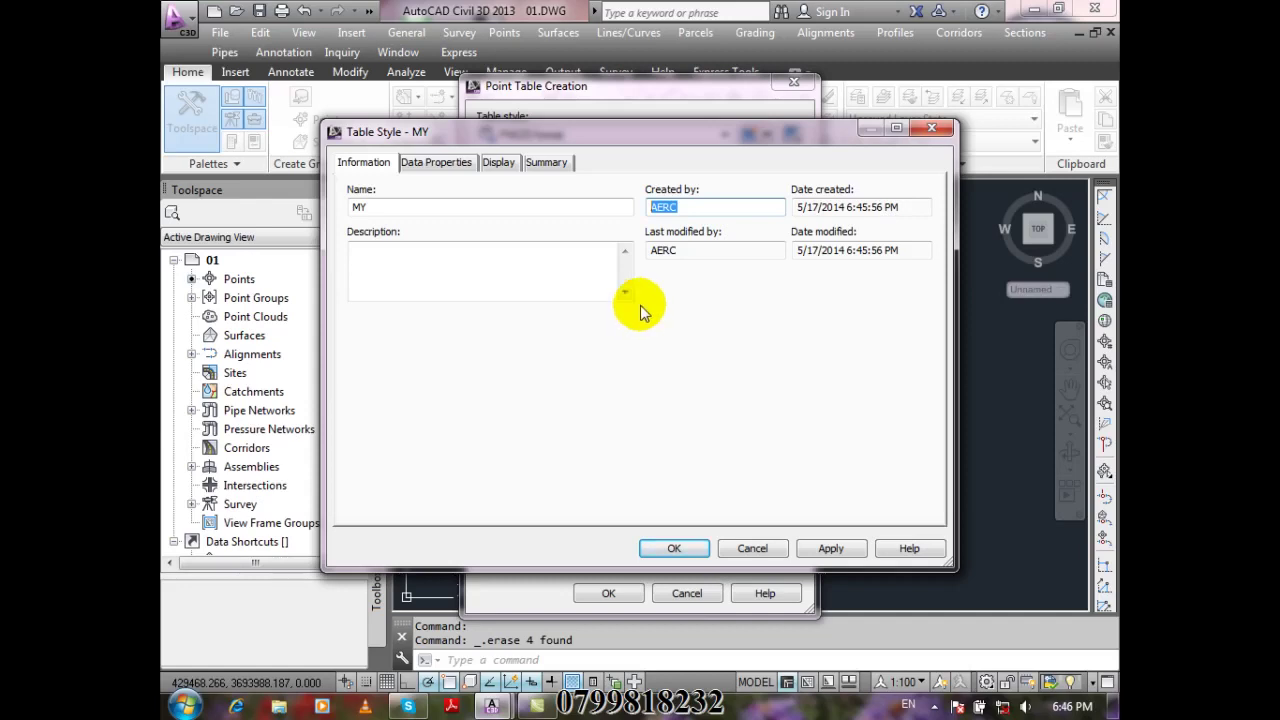
{"action": "left_click", "coordinate": [704, 204]}
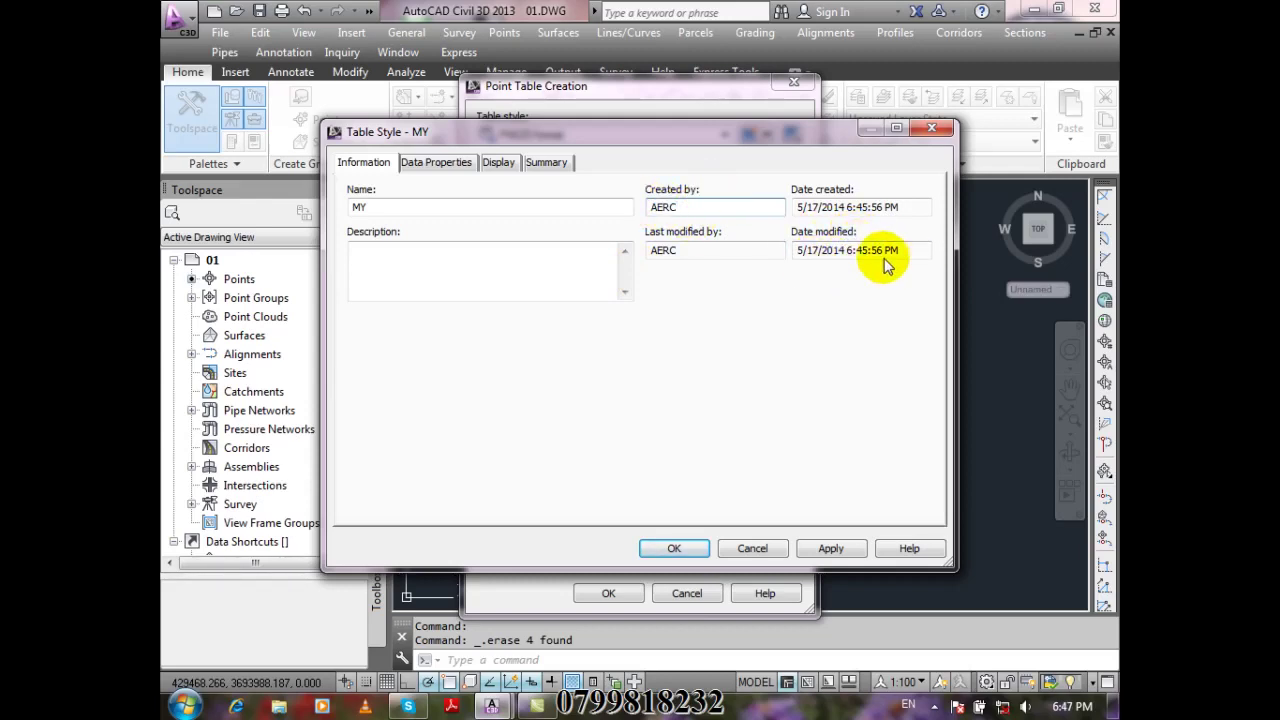
{"action": "double_click", "coordinate": [840, 208]}
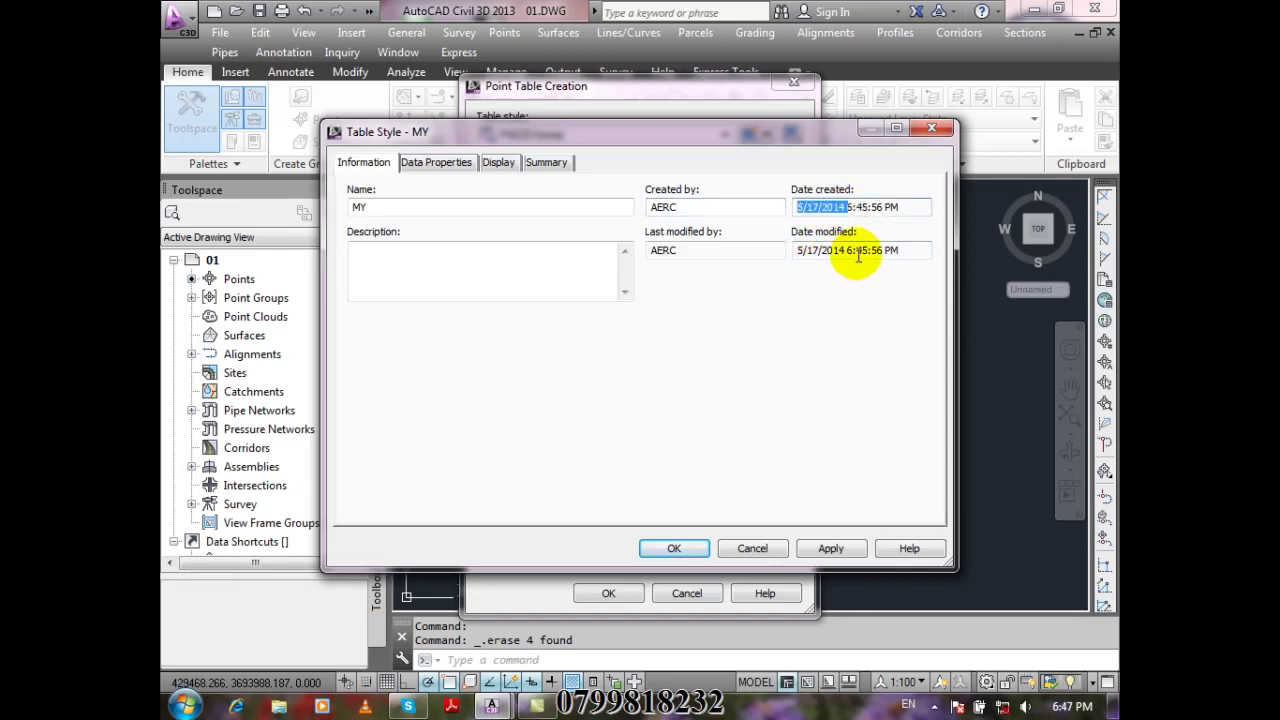
{"action": "double_click", "coordinate": [866, 250]}
{"action": "left_click", "coordinate": [894, 206]}
{"action": "left_click", "coordinate": [905, 254]}
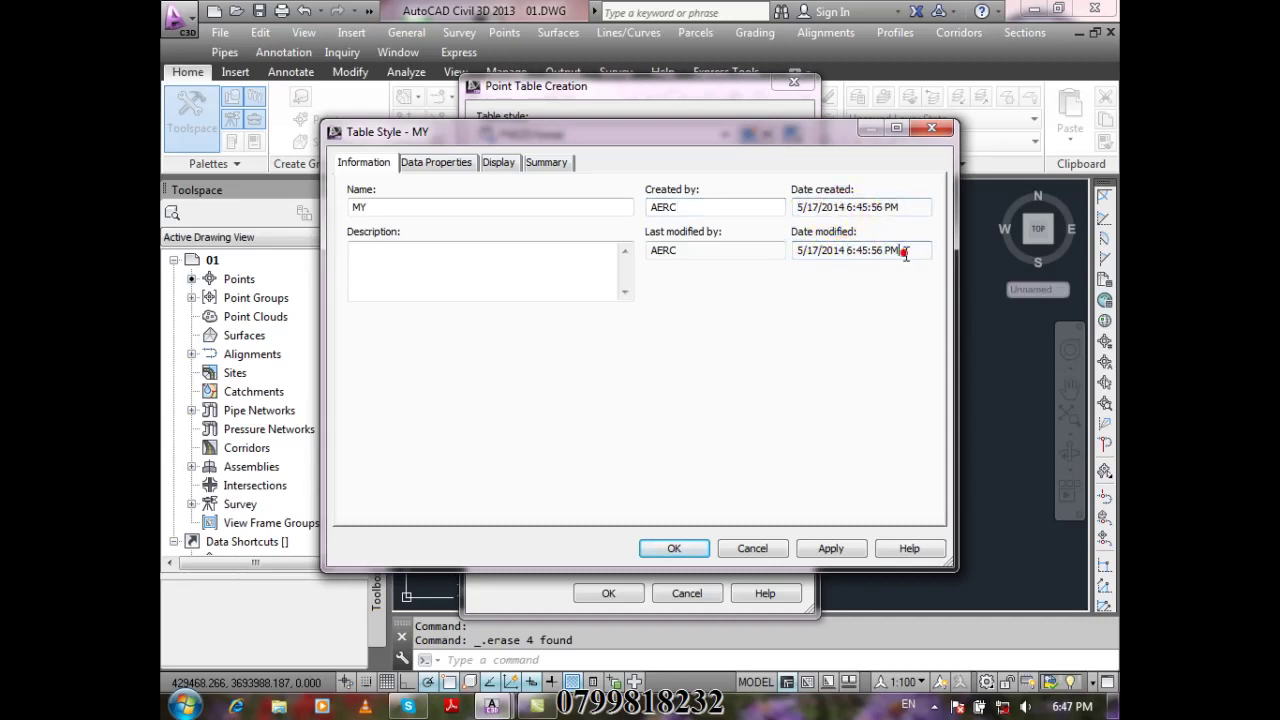
{"action": "left_click", "coordinate": [759, 250]}
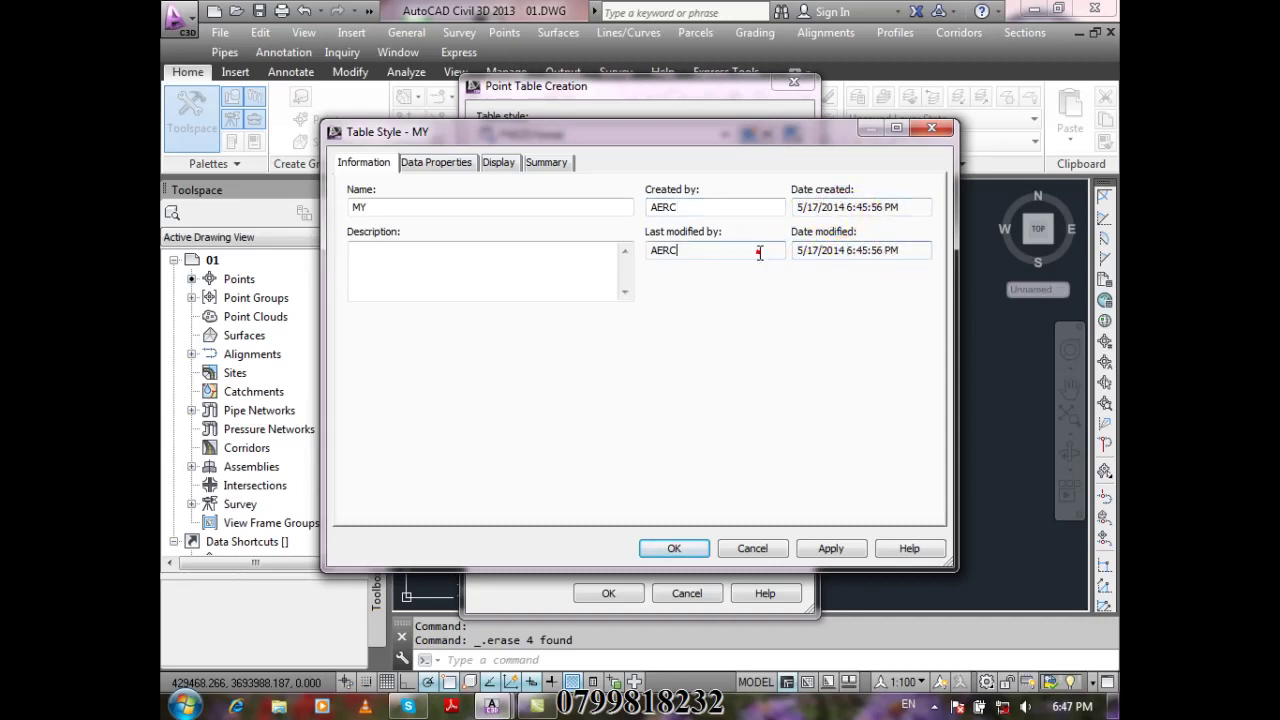
Turn off repeating the title in split tables for the MY style, and discard the new style
{"action": "left_click", "coordinate": [448, 168]}
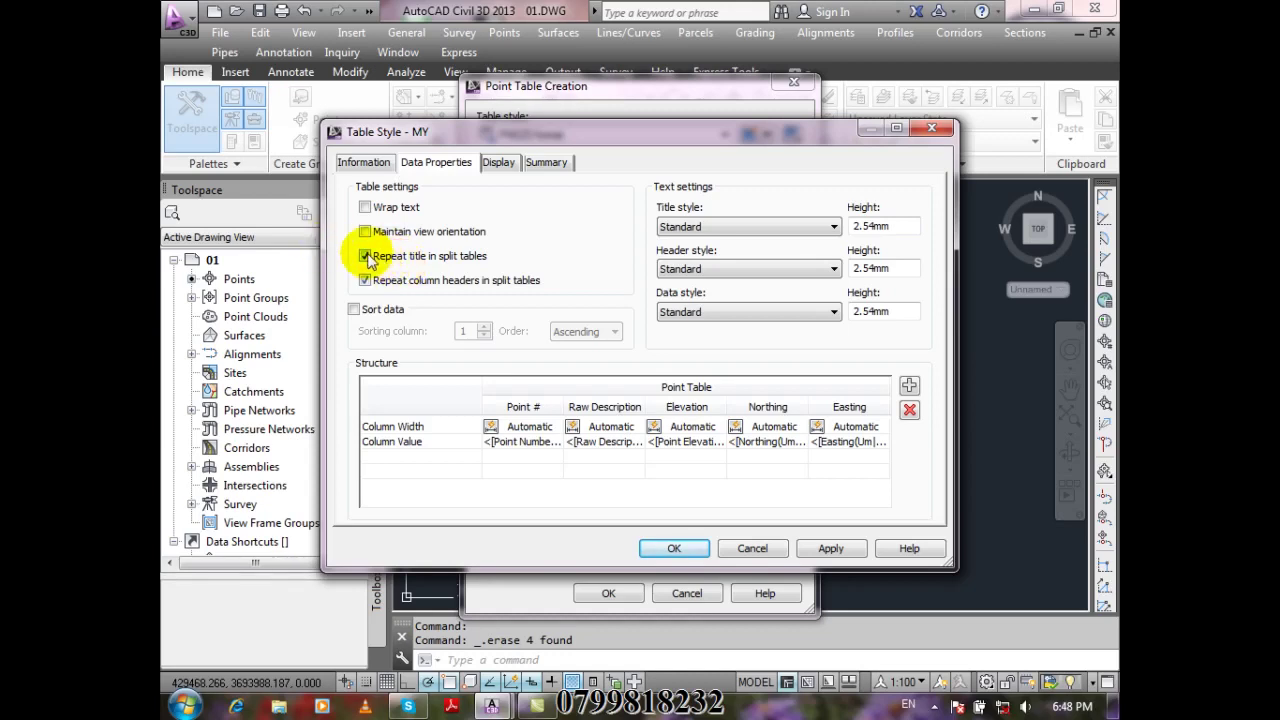
{"action": "left_click", "coordinate": [367, 256]}
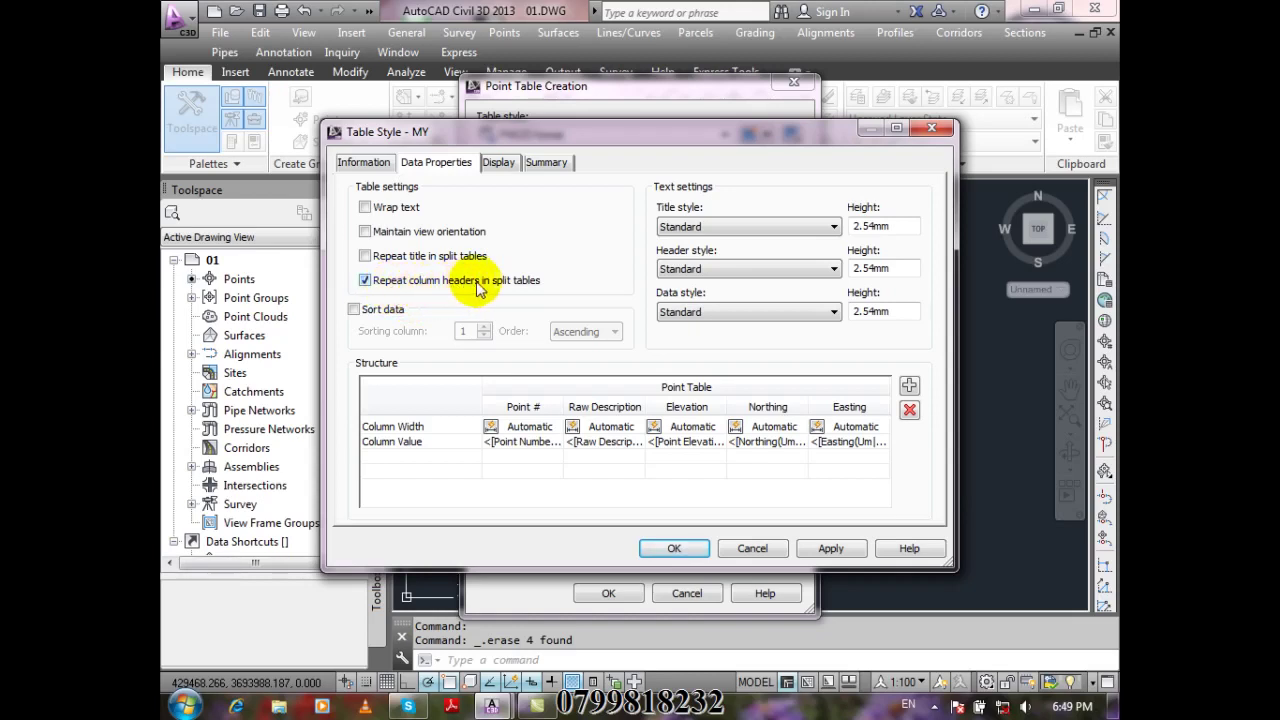
{"action": "left_click", "coordinate": [393, 264]}
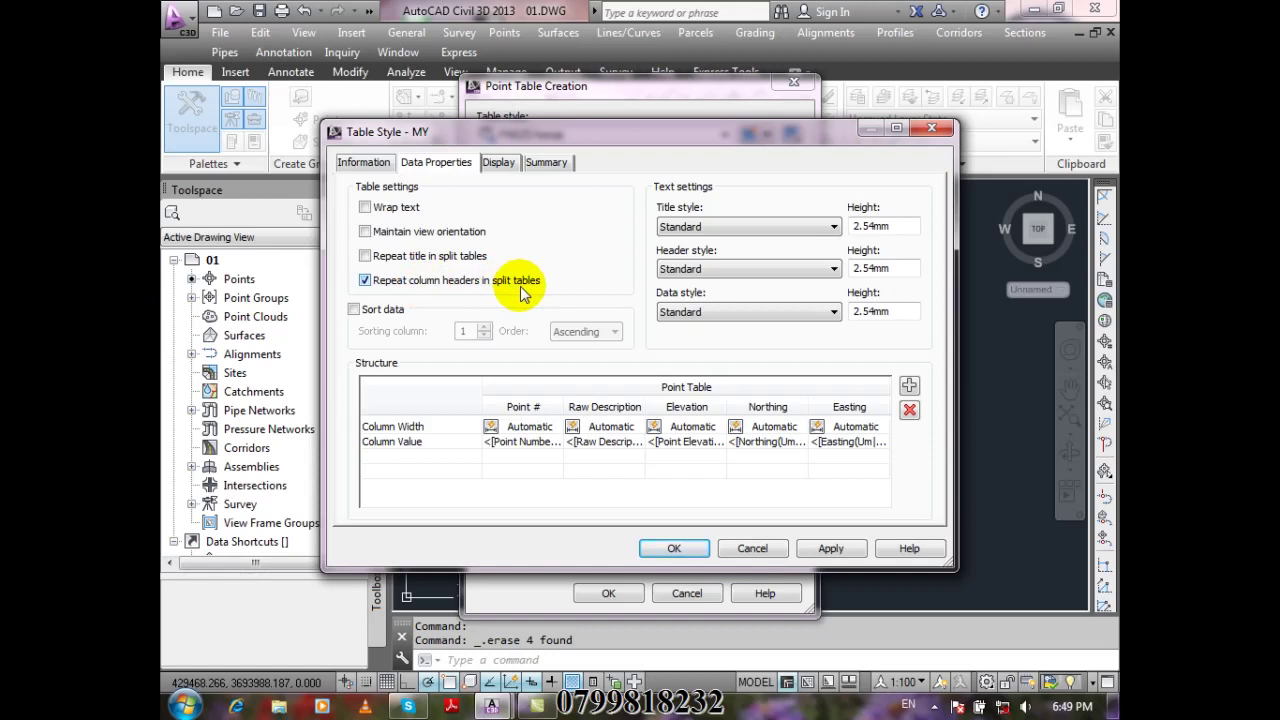
{"action": "left_click", "coordinate": [776, 554]}
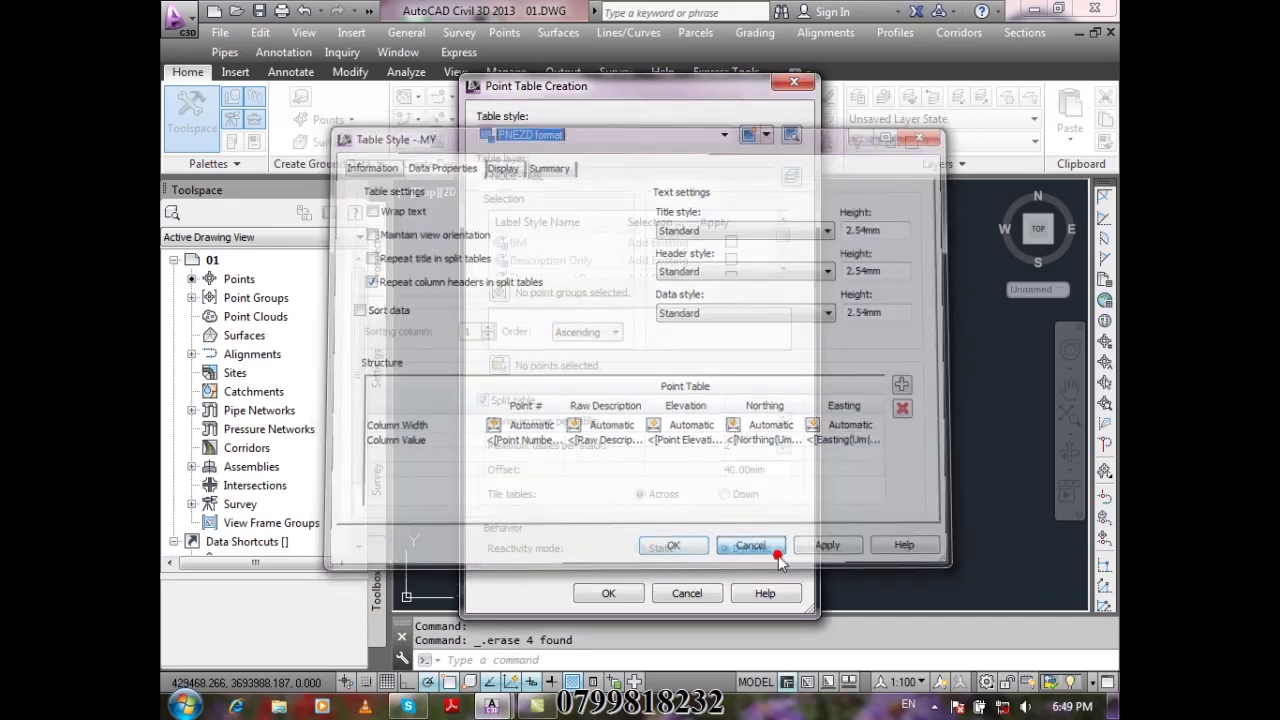
Create split point tables in PNEZD format for the BUILDING point group and place them in the empty drawing area
{"action": "left_click", "coordinate": [728, 135]}
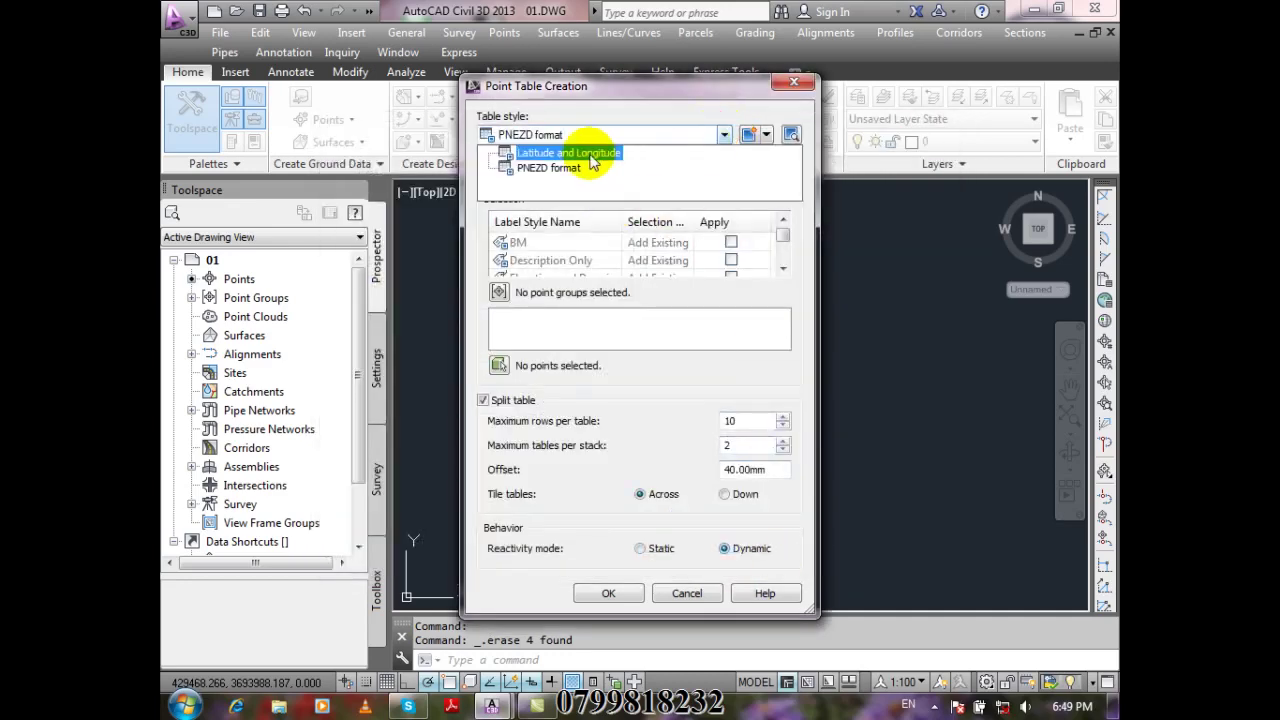
{"action": "left_click", "coordinate": [548, 169]}
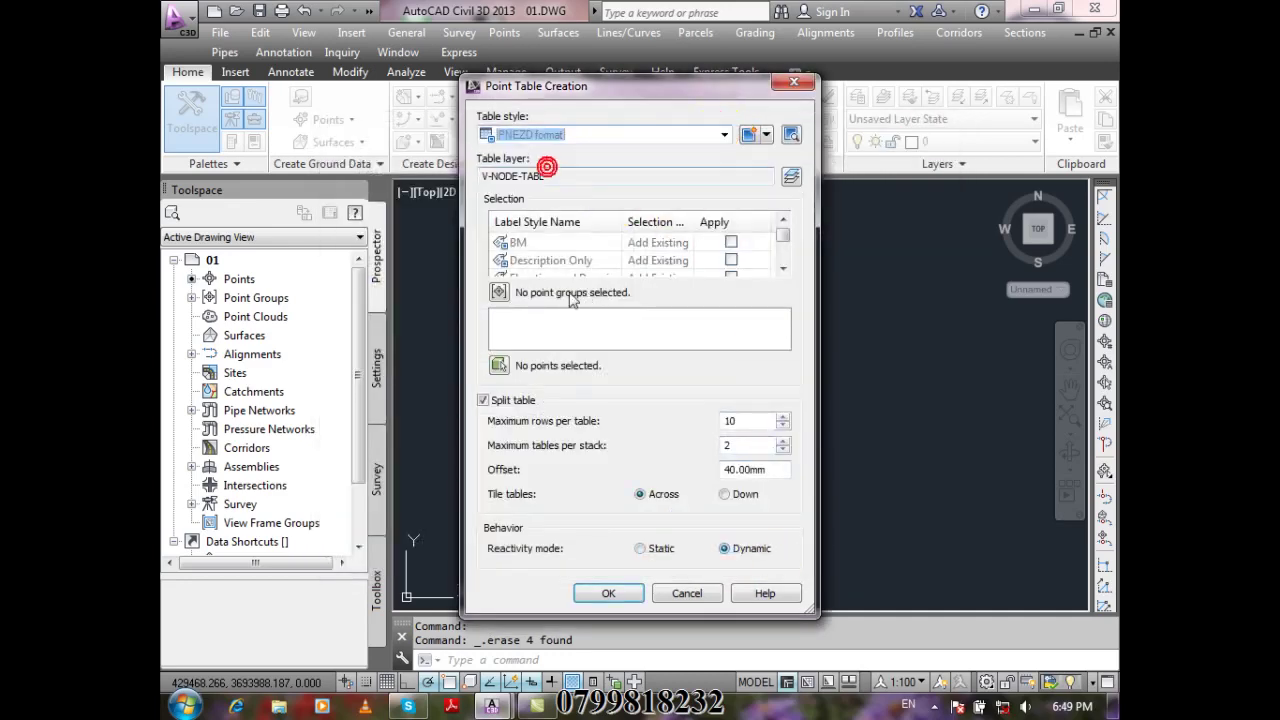
{"action": "left_click", "coordinate": [498, 292]}
{"action": "left_click", "coordinate": [585, 325]}
{"action": "left_click", "coordinate": [521, 441]}
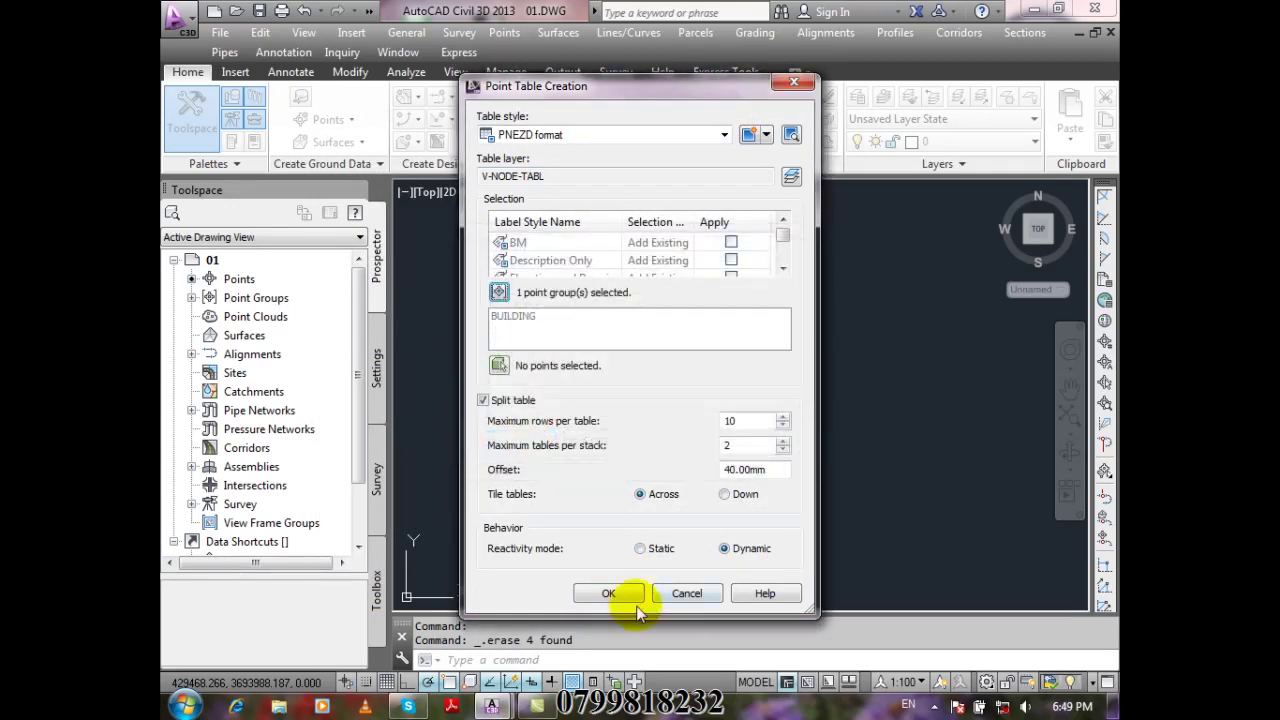
{"action": "left_click", "coordinate": [628, 592]}
{"action": "left_click", "coordinate": [585, 311]}
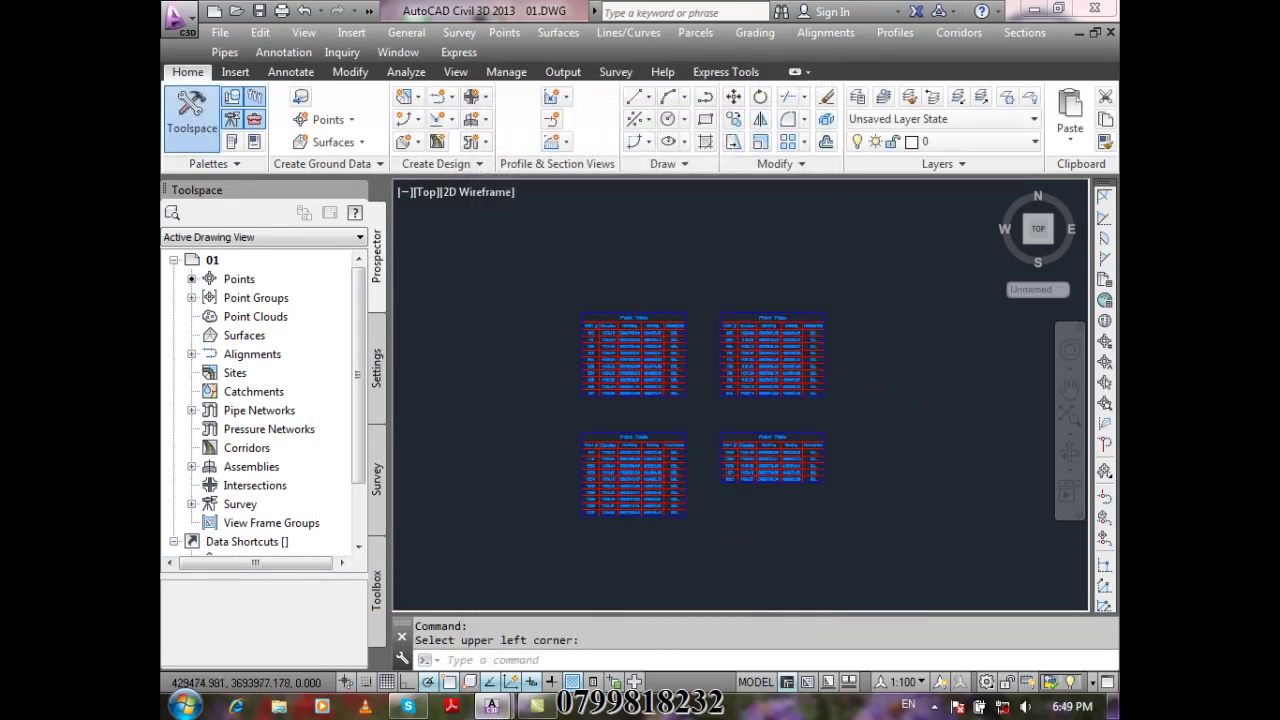
Examine the placed building point tables, checking the title and column headers repeated above each split table and their point rows
{"action": "scroll", "coordinate": [634, 314], "scroll_direction": "up", "scroll_amount": 4}
{"action": "scroll", "coordinate": [521, 309], "scroll_direction": "down", "scroll_amount": 2}
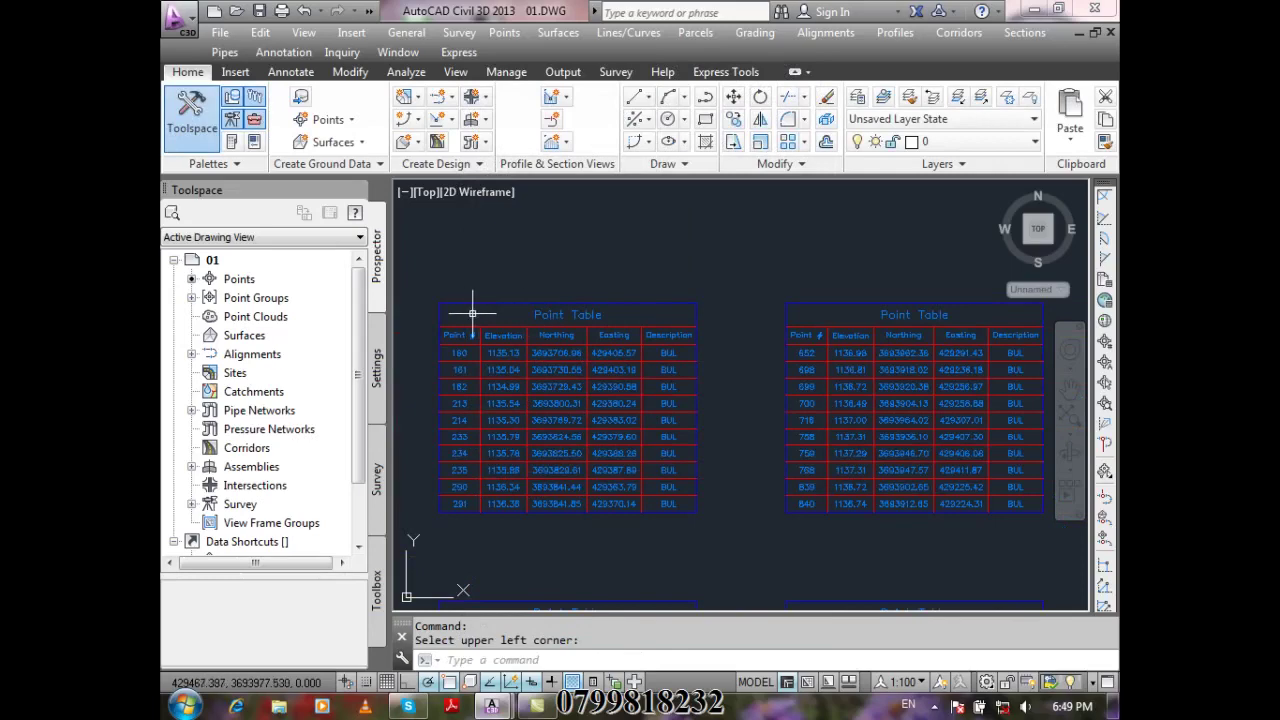
{"action": "left_click", "coordinate": [598, 314]}
{"action": "scroll", "coordinate": [555, 311], "scroll_direction": "down", "scroll_amount": 5}
{"action": "scroll", "coordinate": [543, 303], "scroll_direction": "up", "scroll_amount": 8}
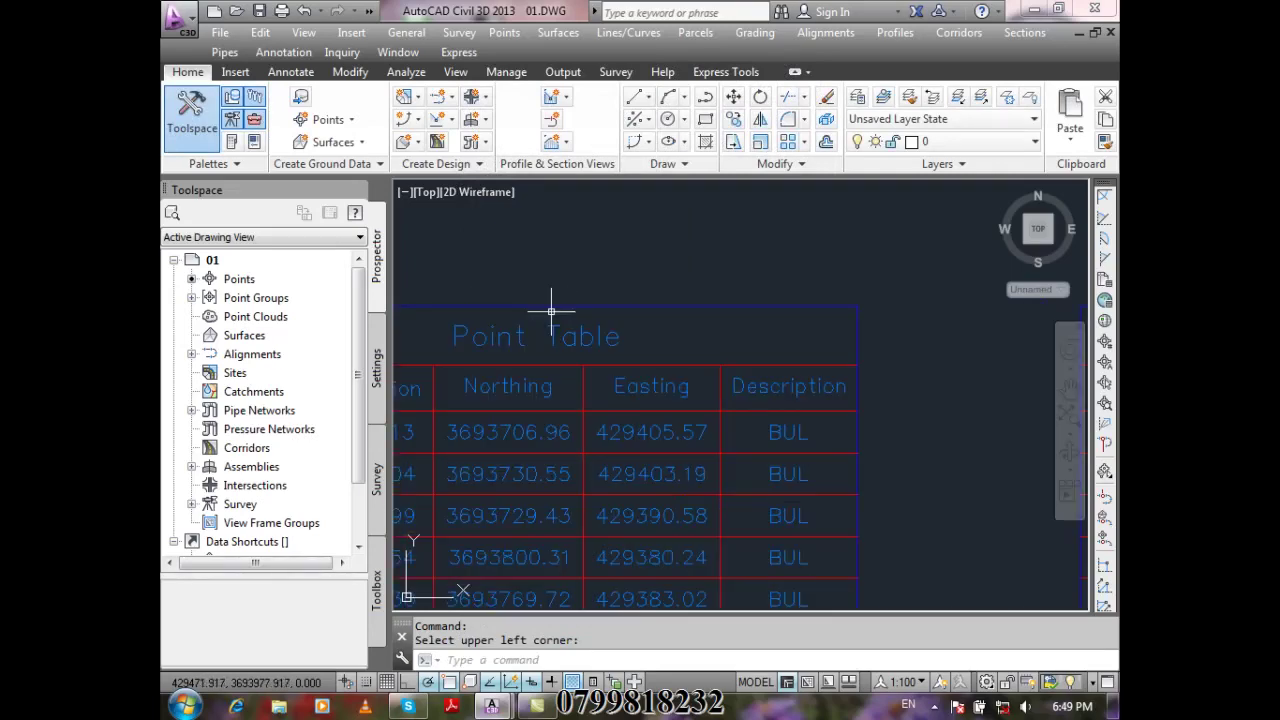
{"action": "scroll", "coordinate": [600, 310], "scroll_direction": "down", "scroll_amount": 4}
{"action": "scroll", "coordinate": [790, 370], "scroll_direction": "down", "scroll_amount": 3}
{"action": "scroll", "coordinate": [731, 503], "scroll_direction": "up", "scroll_amount": 6}
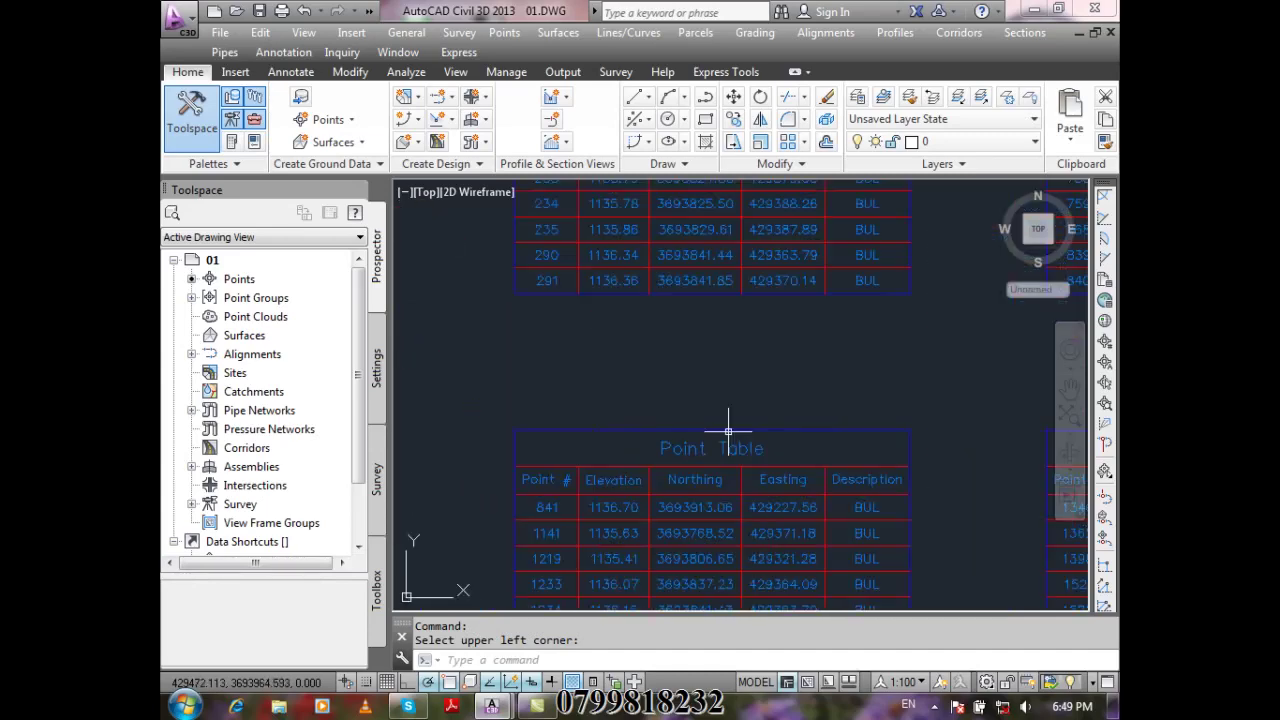
{"action": "scroll", "coordinate": [834, 434], "scroll_direction": "down", "scroll_amount": 5}
{"action": "scroll", "coordinate": [910, 438], "scroll_direction": "up", "scroll_amount": 4}
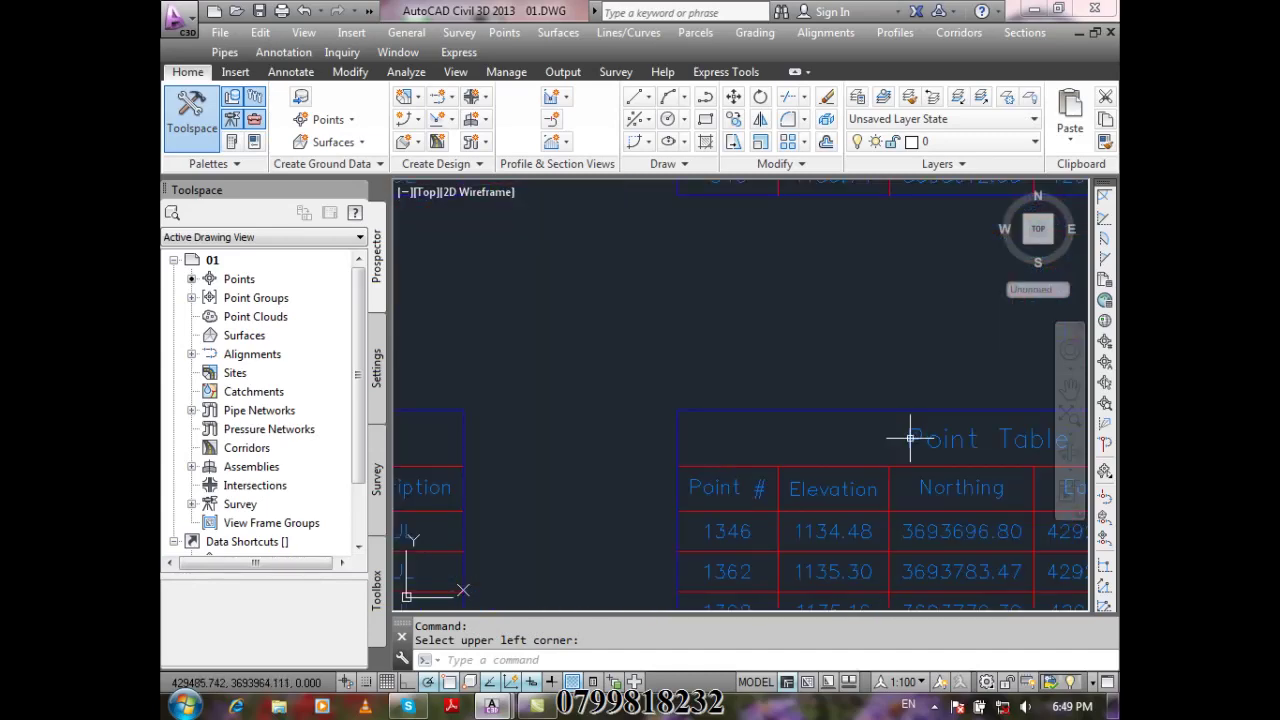
{"action": "scroll", "coordinate": [910, 438], "scroll_direction": "down", "scroll_amount": 5}
{"action": "scroll", "coordinate": [679, 294], "scroll_direction": "up", "scroll_amount": 5}
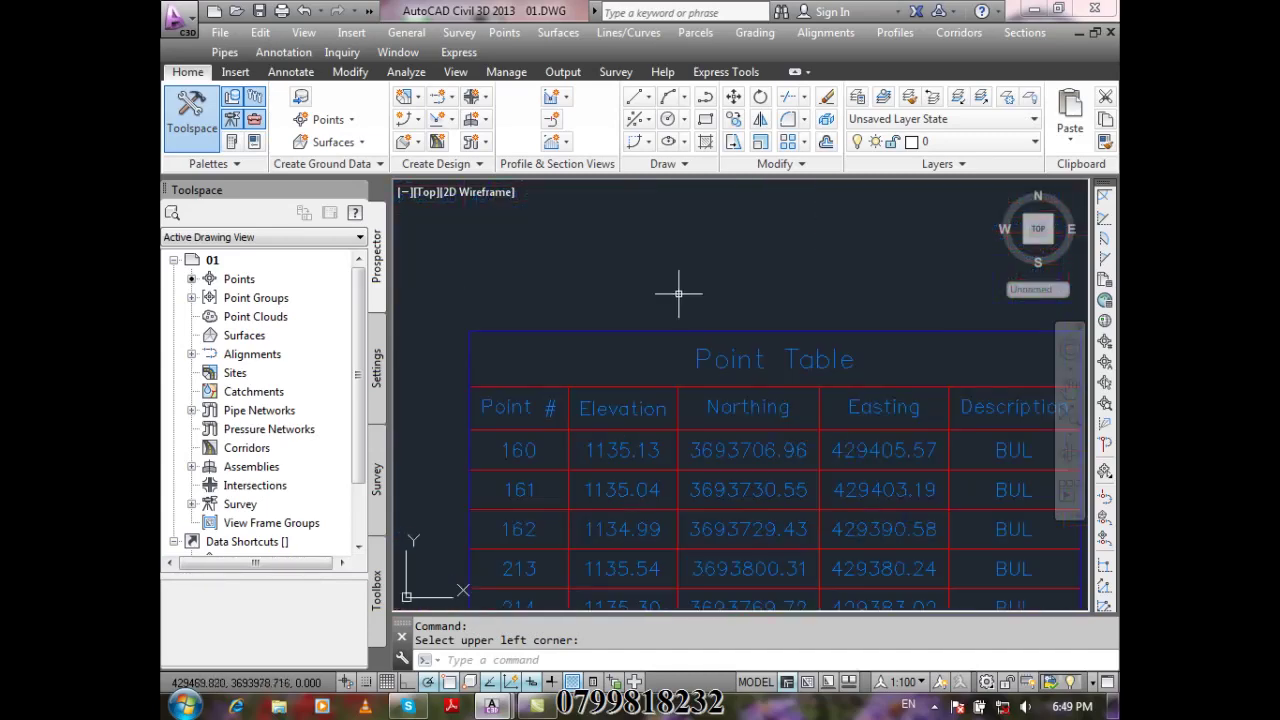
{"action": "scroll", "coordinate": [614, 337], "scroll_direction": "down", "scroll_amount": 4}
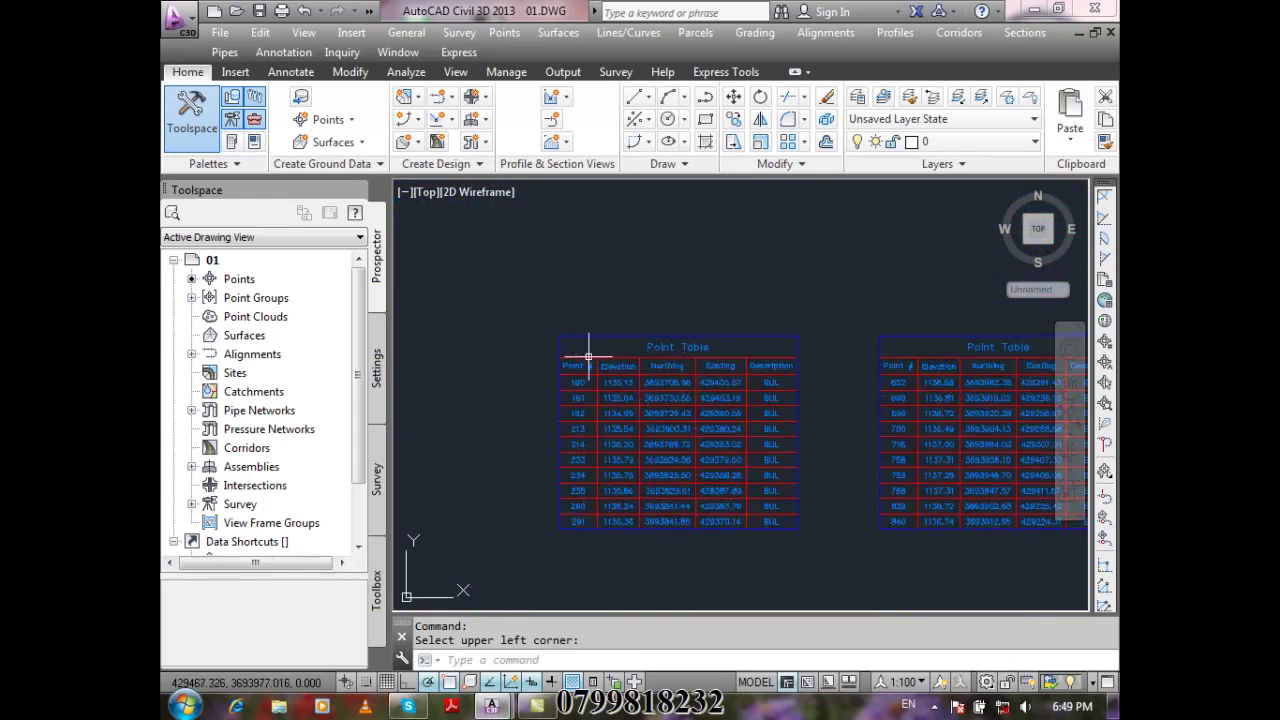
{"action": "scroll", "coordinate": [580, 358], "scroll_direction": "up", "scroll_amount": 4}
{"action": "scroll", "coordinate": [756, 351], "scroll_direction": "down", "scroll_amount": 4}
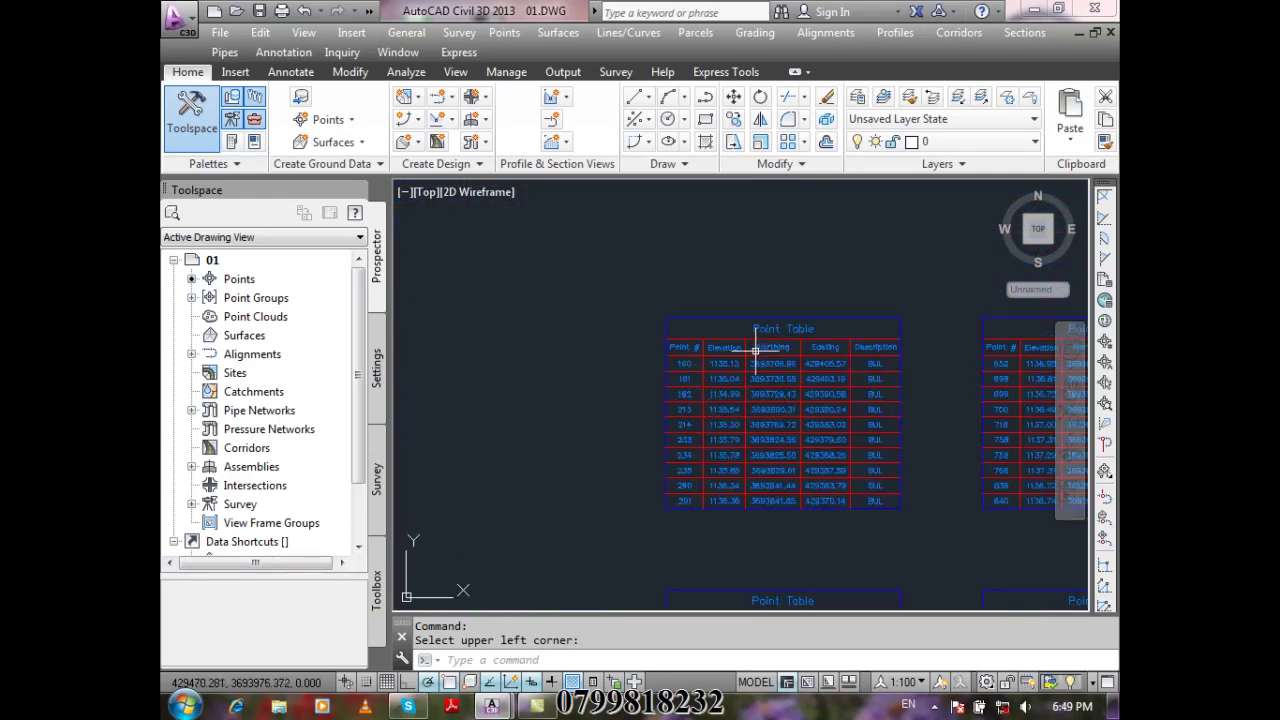
{"action": "scroll", "coordinate": [756, 351], "scroll_direction": "up", "scroll_amount": 2}
{"action": "scroll", "coordinate": [751, 349], "scroll_direction": "down", "scroll_amount": 2}
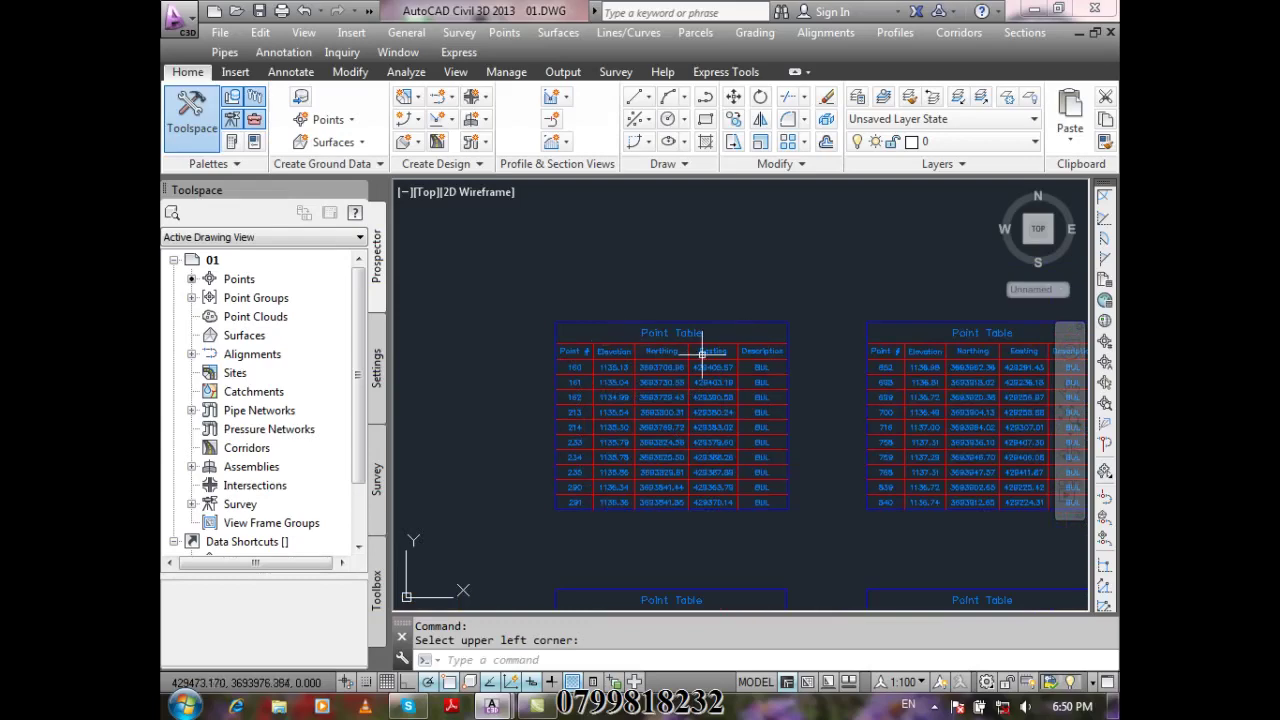
{"action": "scroll", "coordinate": [706, 398], "scroll_direction": "up", "scroll_amount": 3}
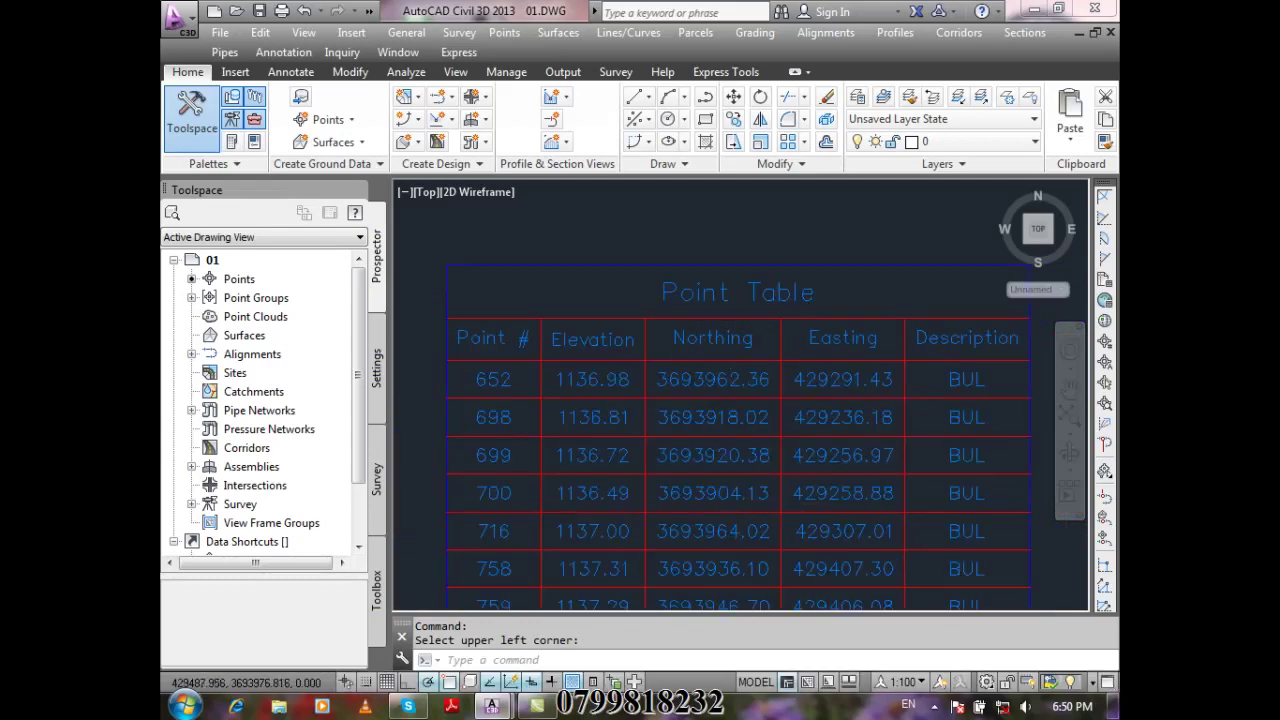
{"action": "scroll", "coordinate": [766, 357], "scroll_direction": "down", "scroll_amount": 3}
{"action": "scroll", "coordinate": [560, 449], "scroll_direction": "up", "scroll_amount": 2}
{"action": "scroll", "coordinate": [704, 405], "scroll_direction": "down", "scroll_amount": 1}
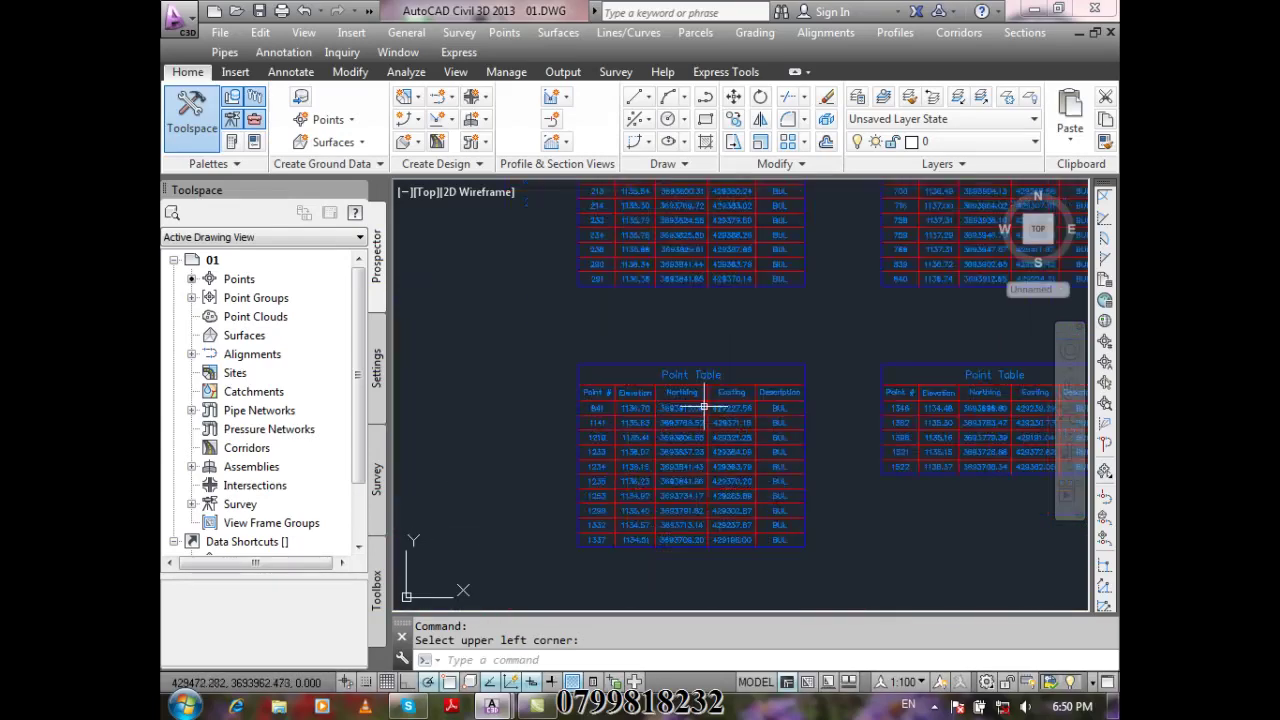
{"action": "scroll", "coordinate": [704, 405], "scroll_direction": "down", "scroll_amount": 1}
{"action": "scroll", "coordinate": [943, 400], "scroll_direction": "up", "scroll_amount": 1}
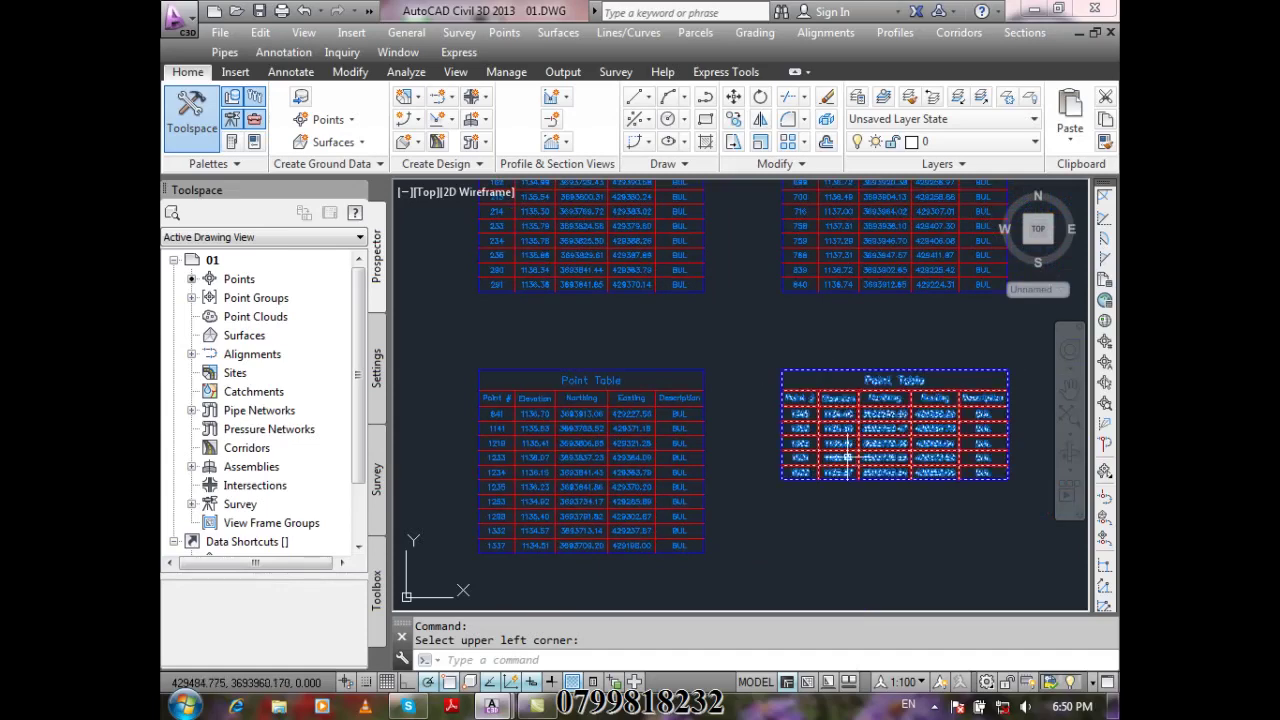
Delete all of the placed PNEZD building point tables
{"action": "scroll", "coordinate": [809, 414], "scroll_direction": "down", "scroll_amount": 3}
{"action": "left_click", "coordinate": [988, 533]}
{"action": "left_click", "coordinate": [648, 263]}
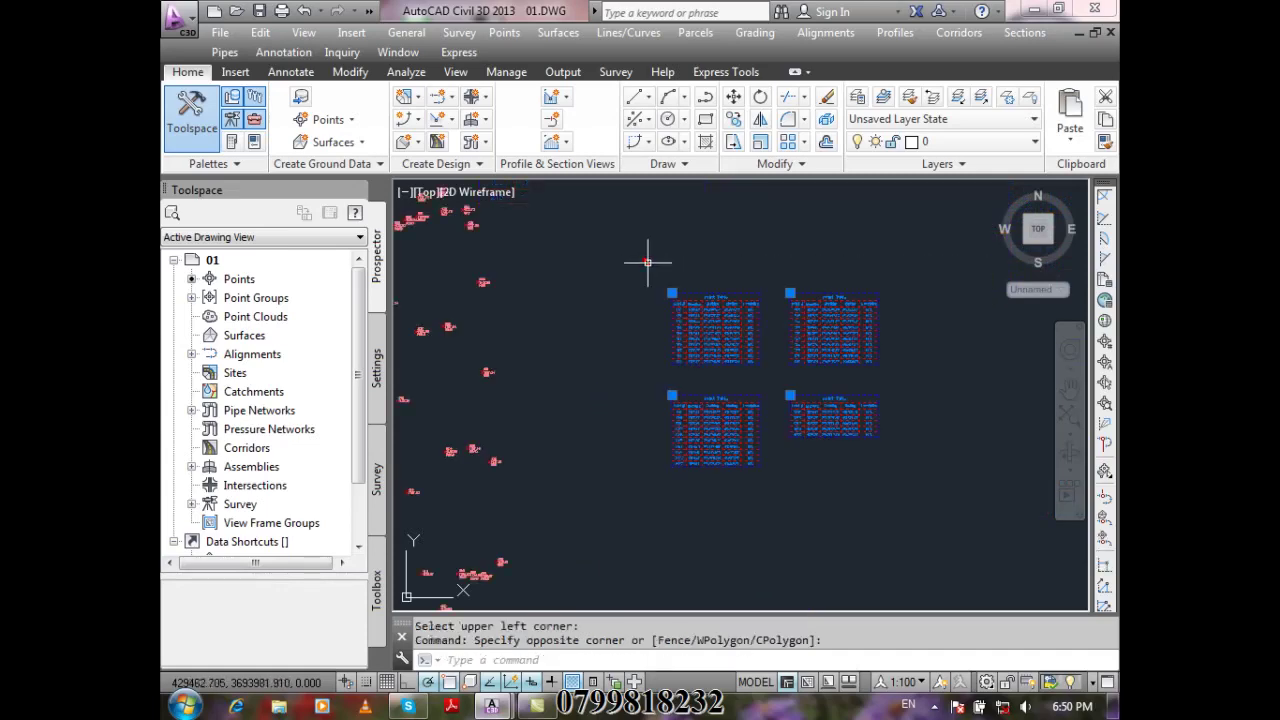
{"action": "key", "text": "Delete"}
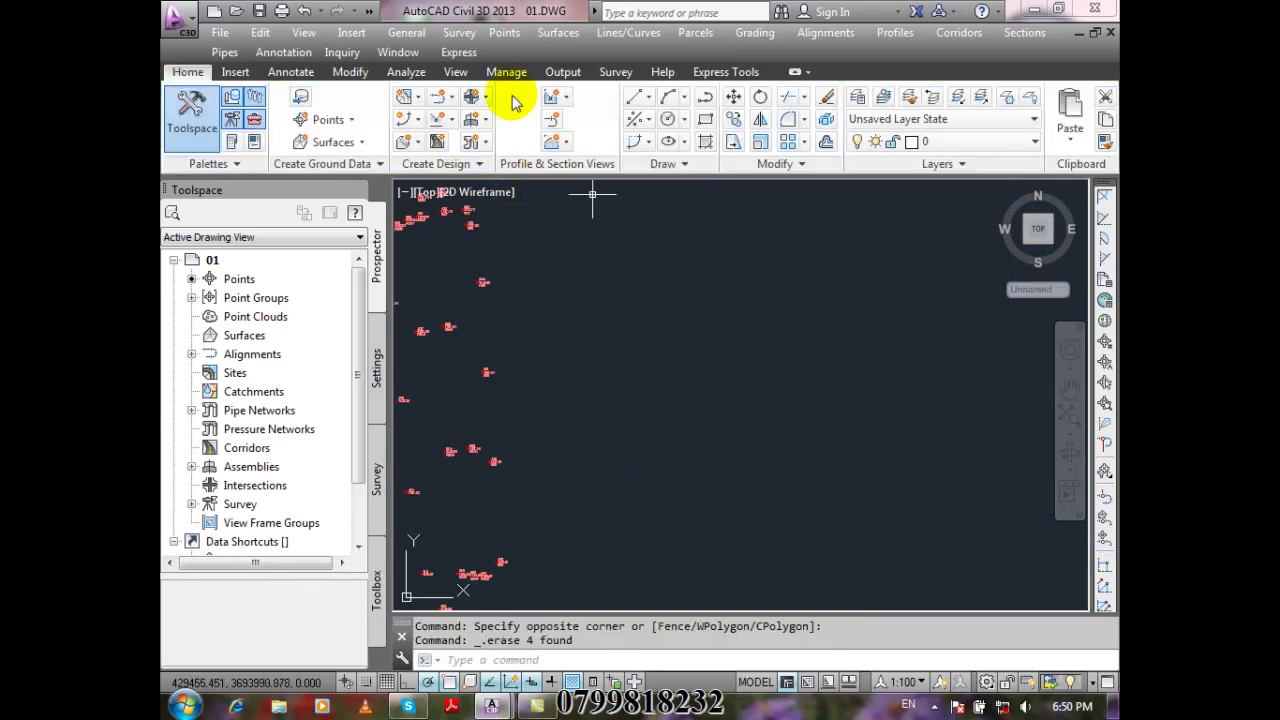
Start a new point table and create a new table style for it named M
{"action": "left_click", "coordinate": [503, 33]}
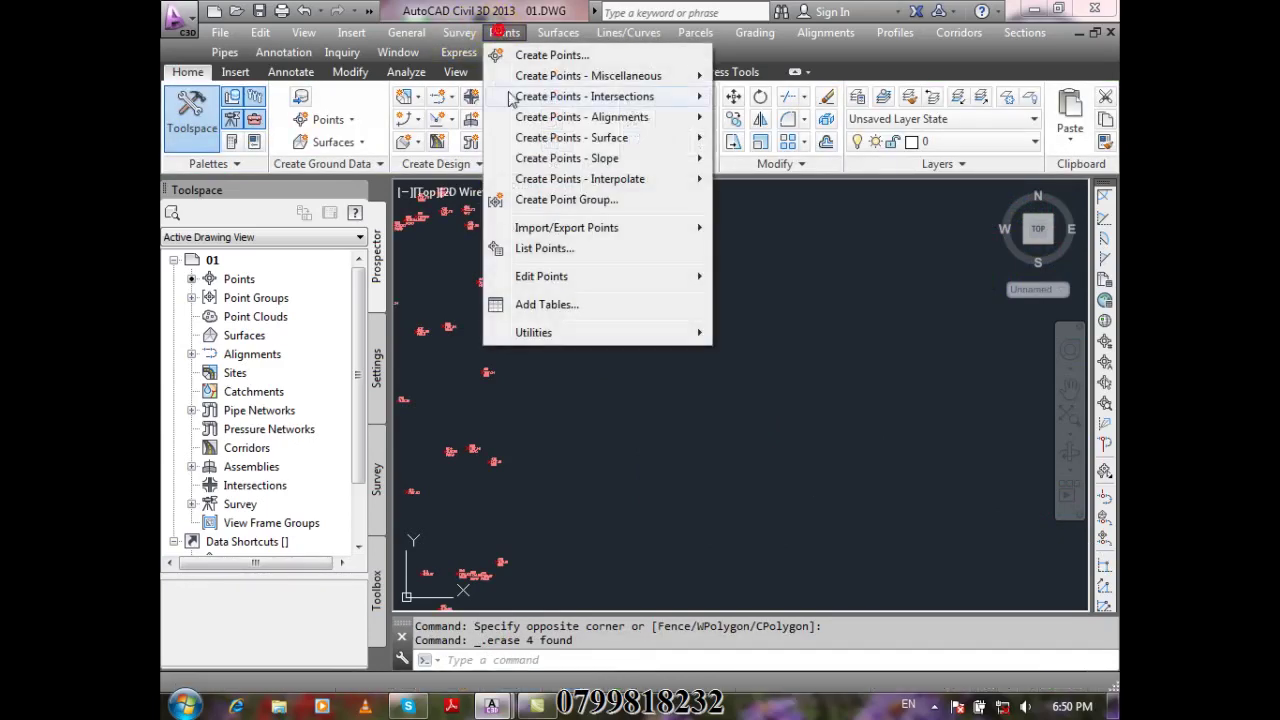
{"action": "left_click", "coordinate": [591, 302]}
{"action": "left_click", "coordinate": [748, 140]}
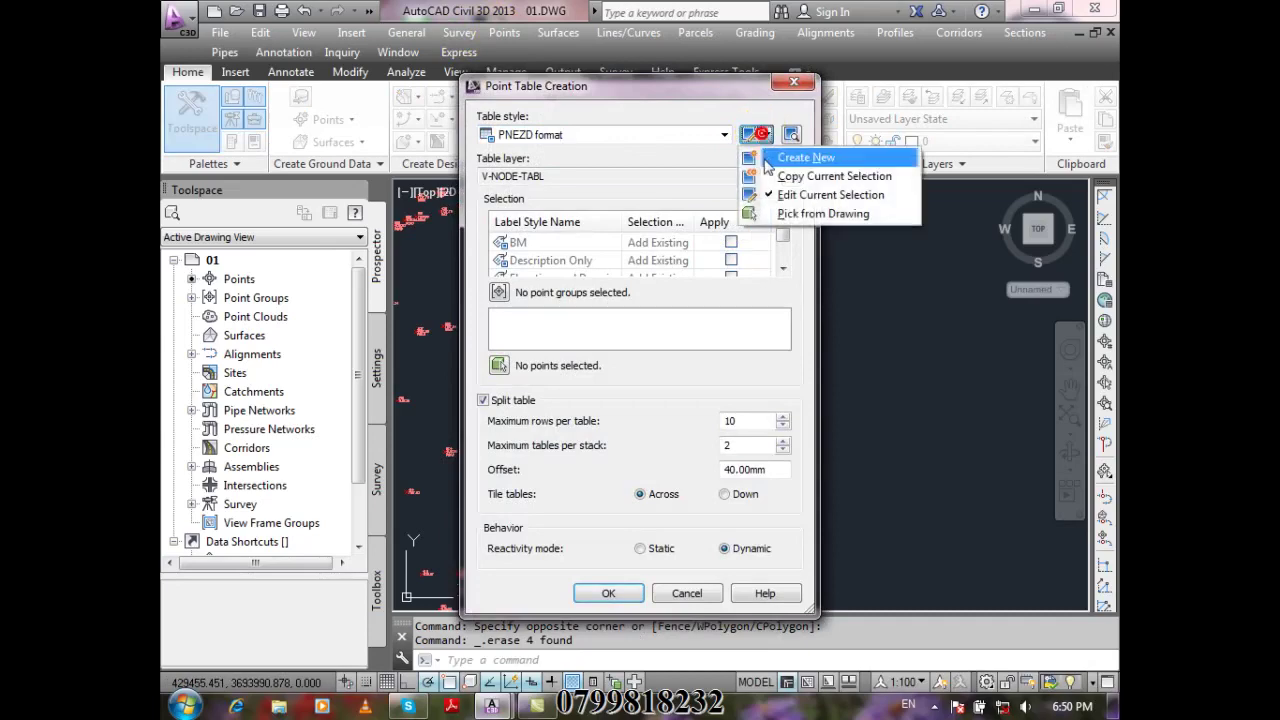
{"action": "left_click", "coordinate": [812, 157]}
{"action": "left_click", "coordinate": [369, 166]}
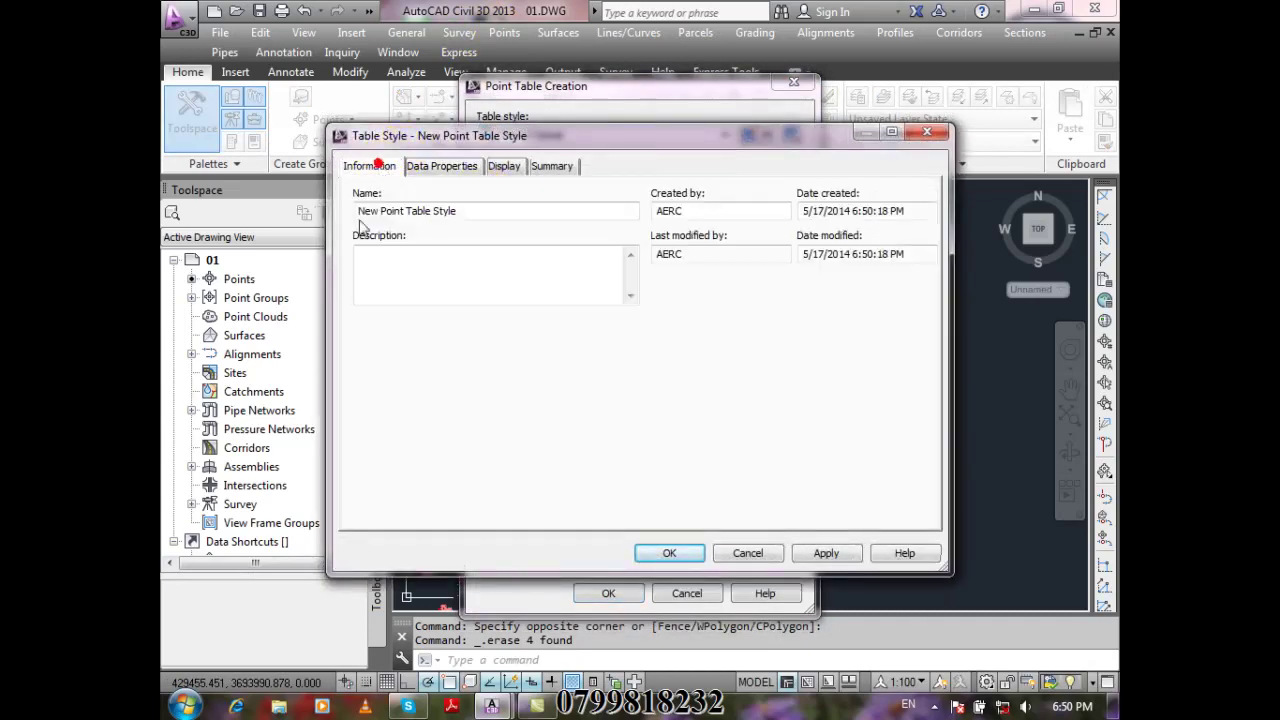
{"action": "double_click", "coordinate": [490, 209]}
{"action": "type", "text": "M"}
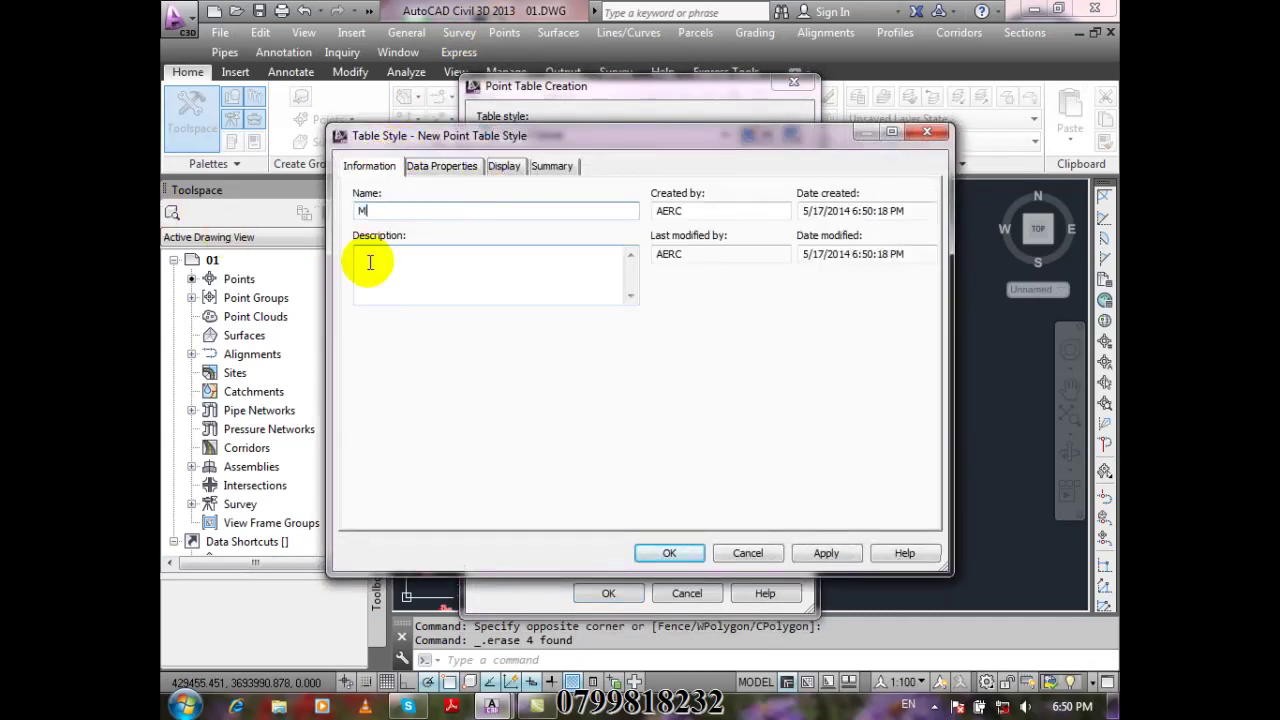
Turn on data sorting in style M, sorting by column 3 (Elevation) in ascending order
{"action": "left_click", "coordinate": [468, 166]}
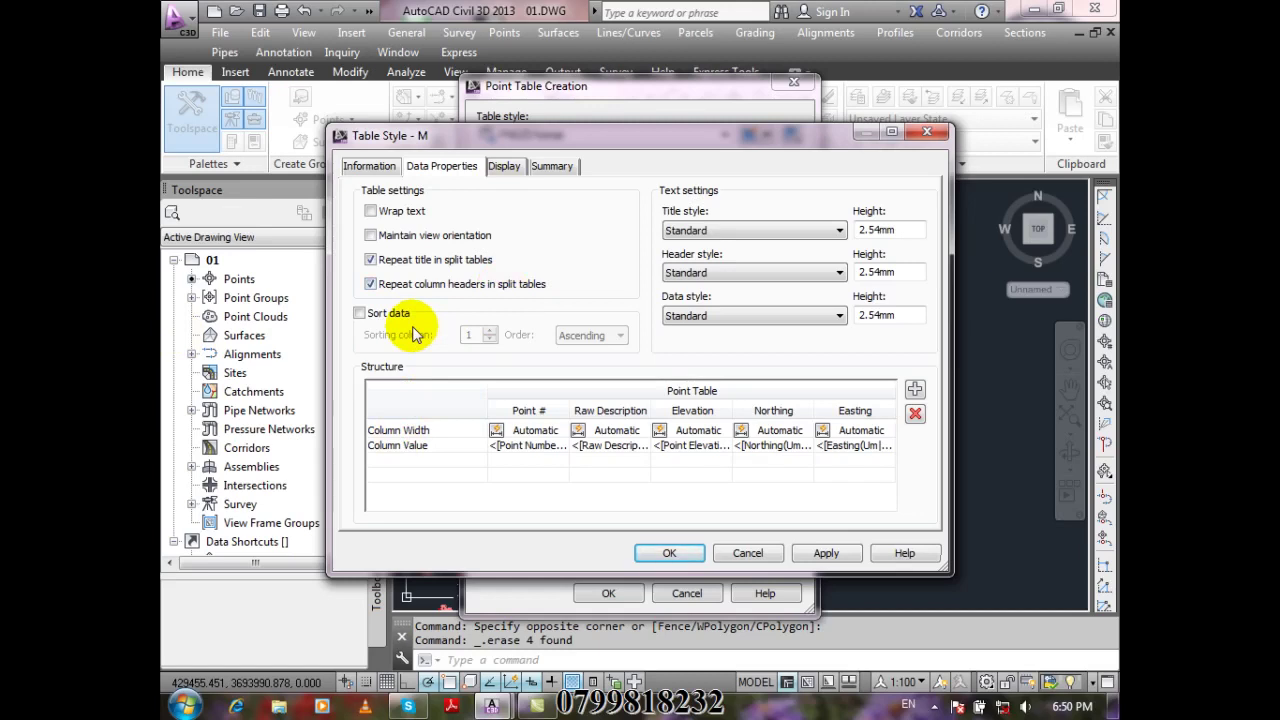
{"action": "left_click", "coordinate": [362, 313]}
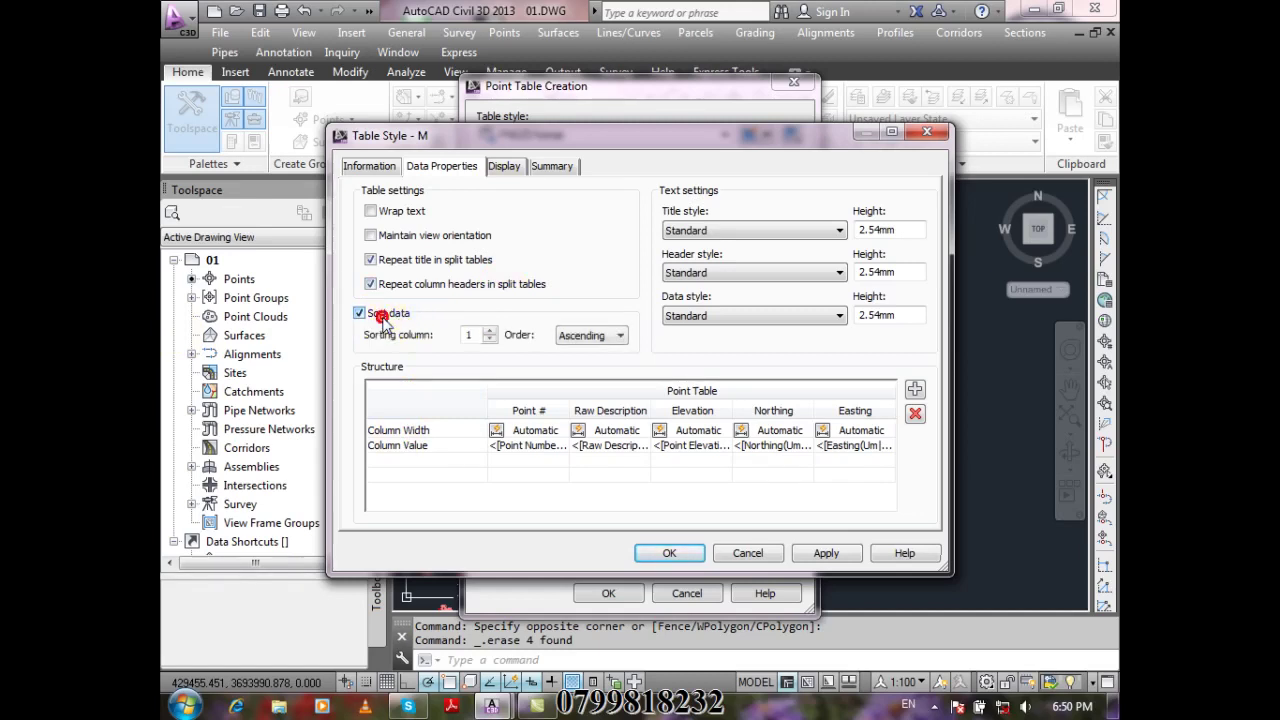
{"action": "left_click", "coordinate": [489, 331]}
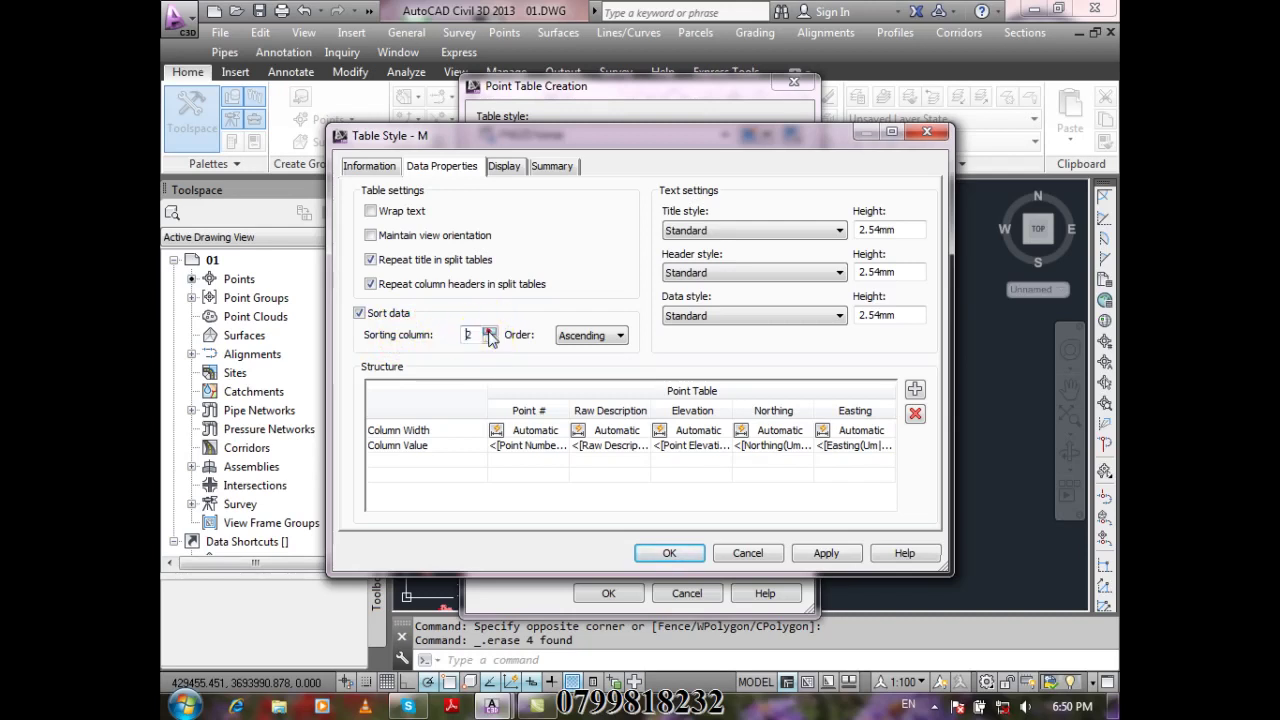
{"action": "left_click", "coordinate": [491, 341]}
{"action": "left_click", "coordinate": [498, 337]}
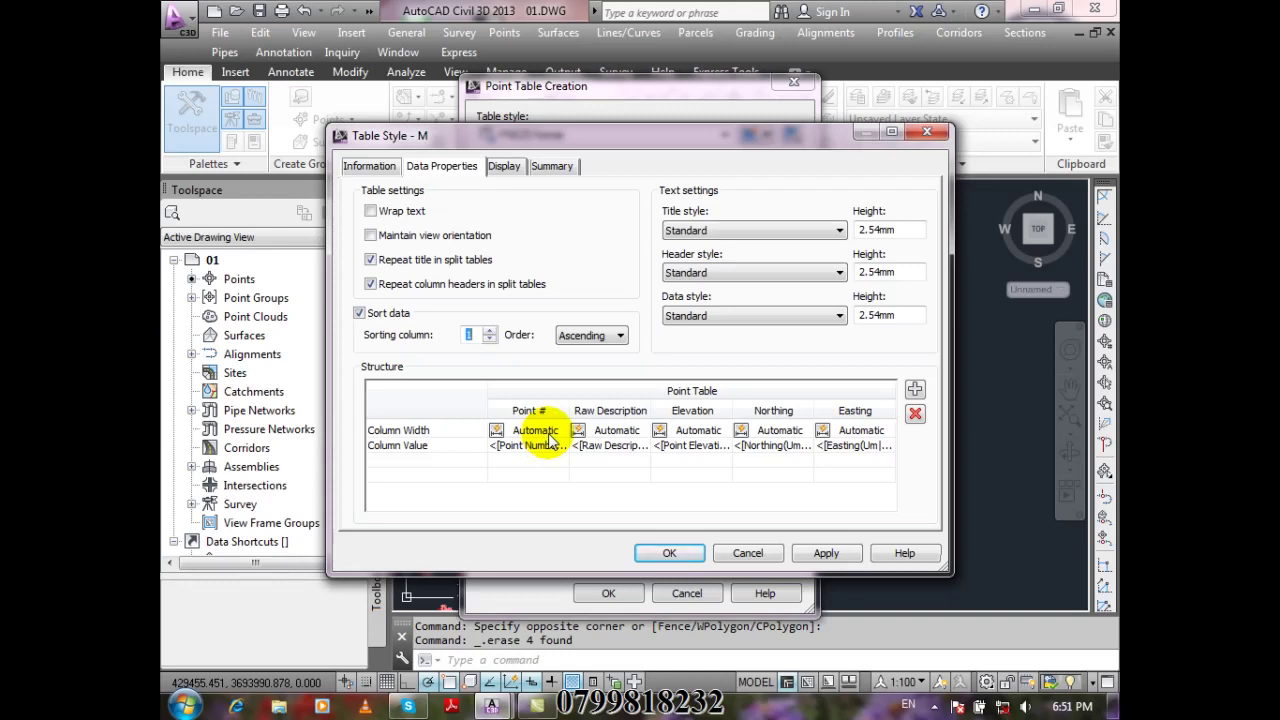
{"action": "left_click", "coordinate": [490, 330]}
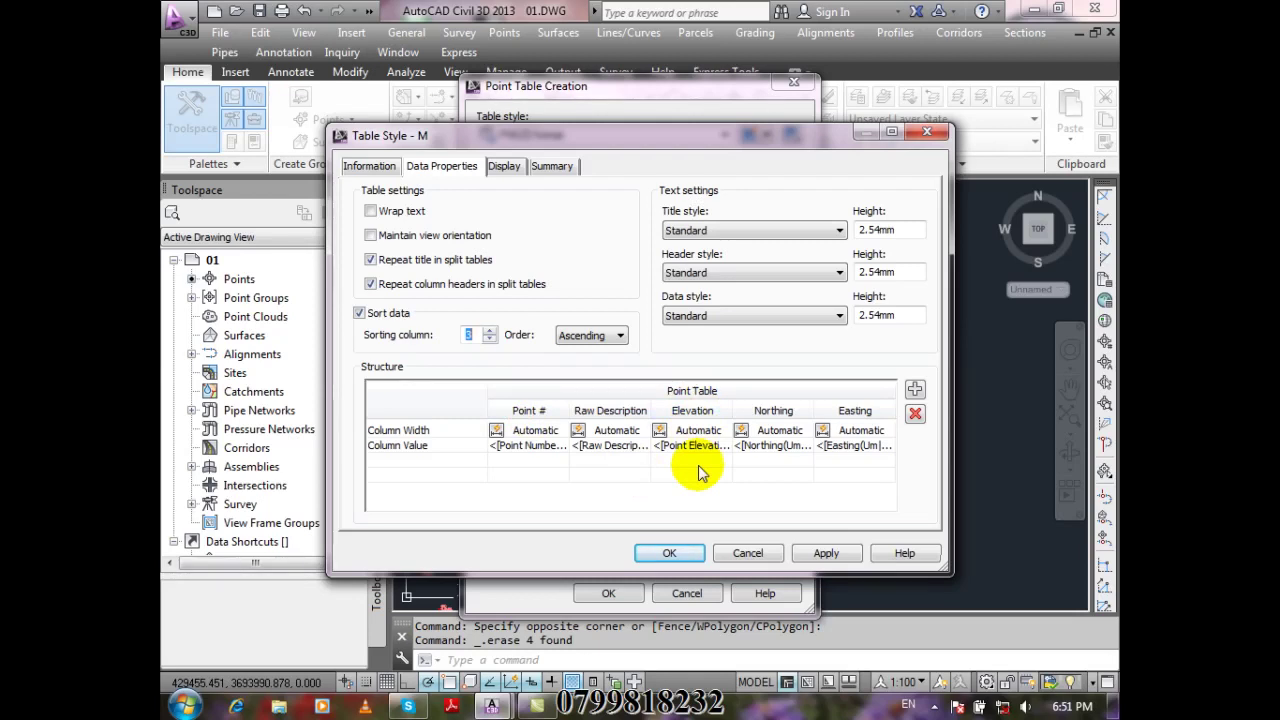
{"action": "left_click", "coordinate": [615, 335]}
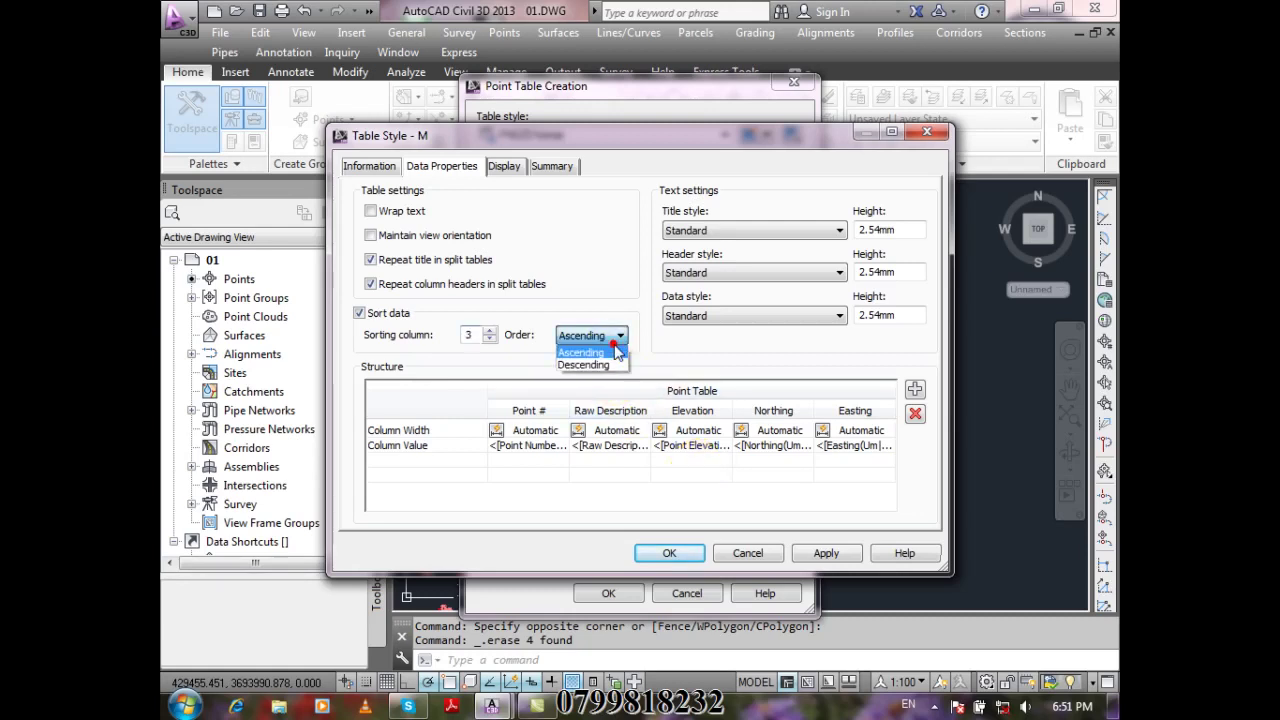
{"action": "left_click", "coordinate": [610, 352]}
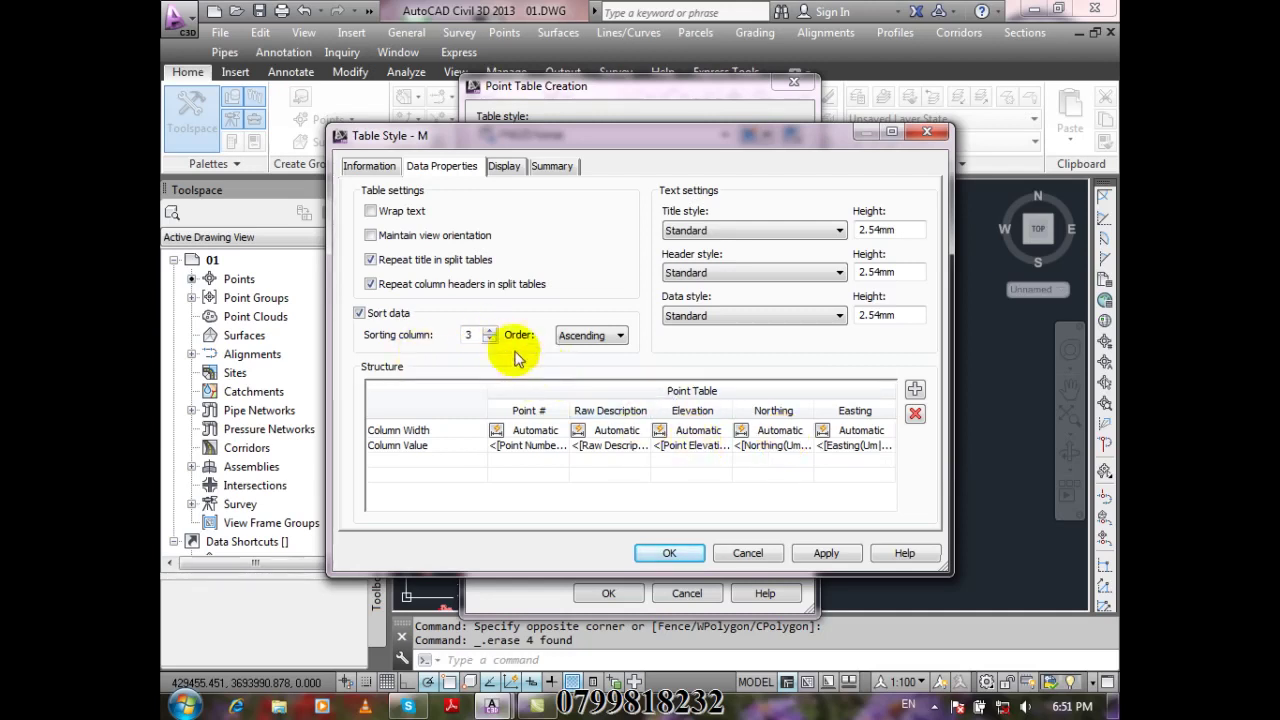
{"action": "left_click", "coordinate": [585, 335]}
{"action": "left_click", "coordinate": [591, 354]}
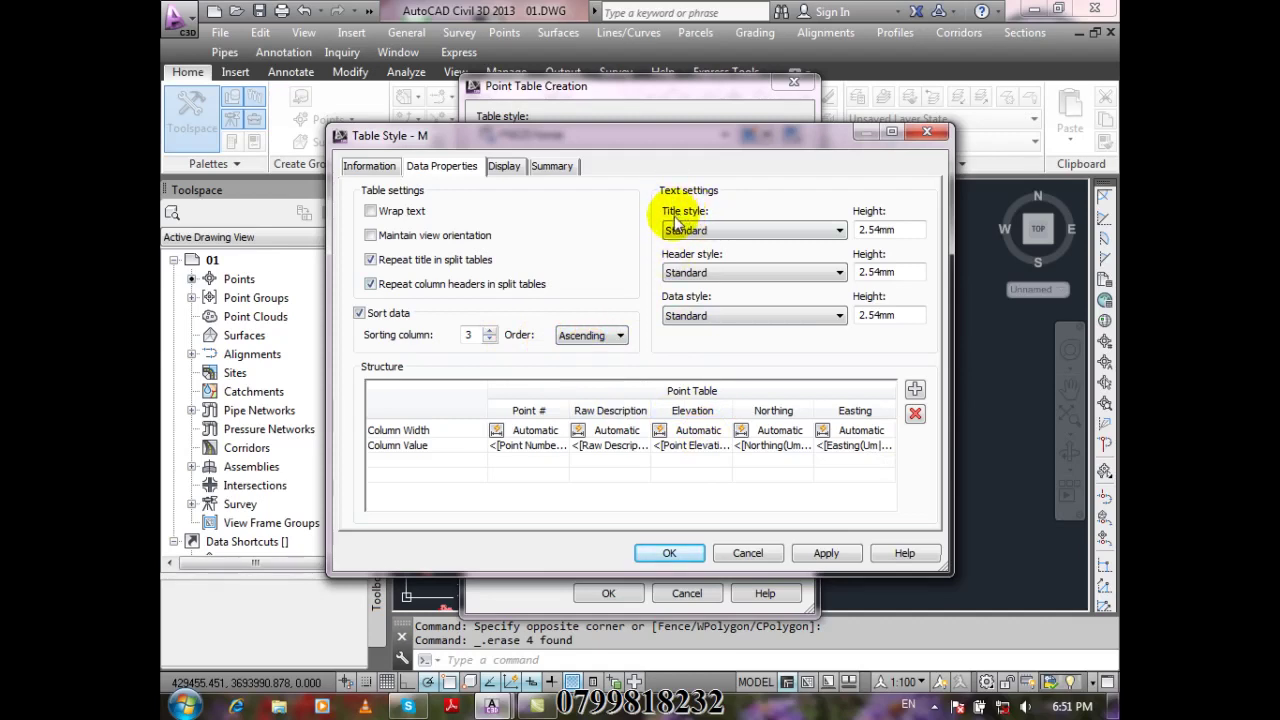
Use the Standard text style for the table title and set its text height to 4 mm
{"action": "left_click", "coordinate": [745, 229]}
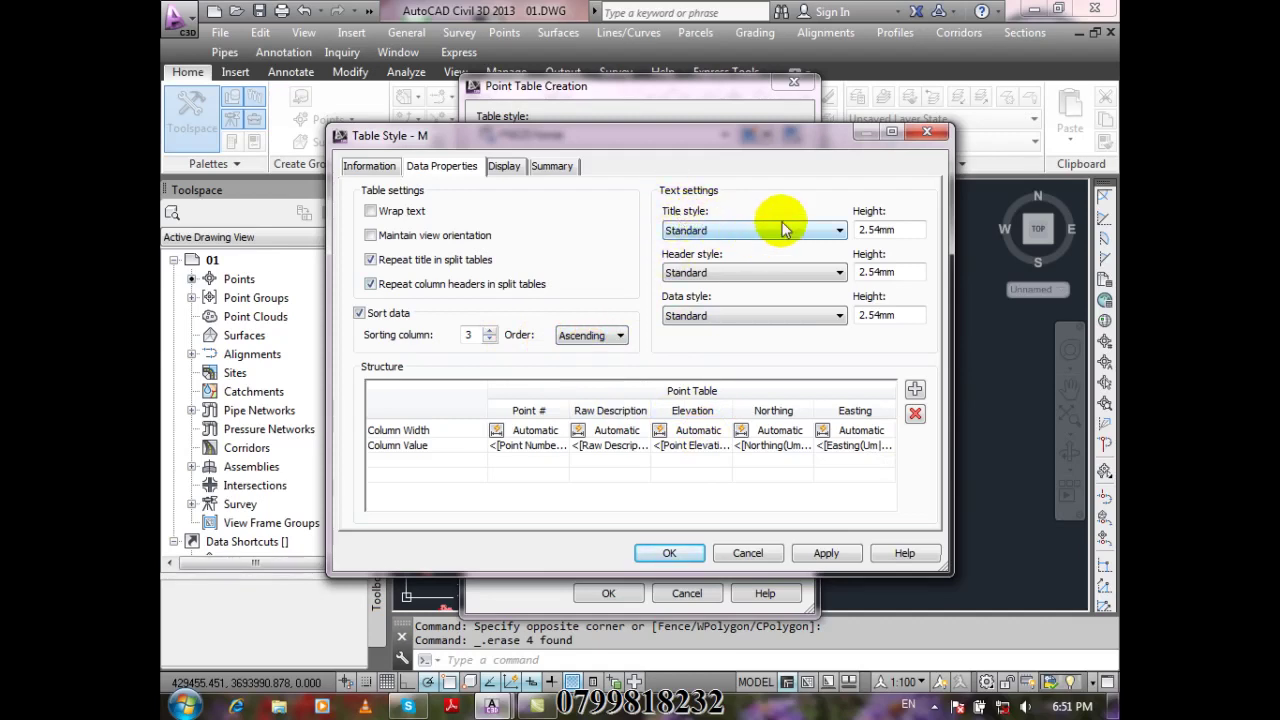
{"action": "left_click", "coordinate": [730, 226]}
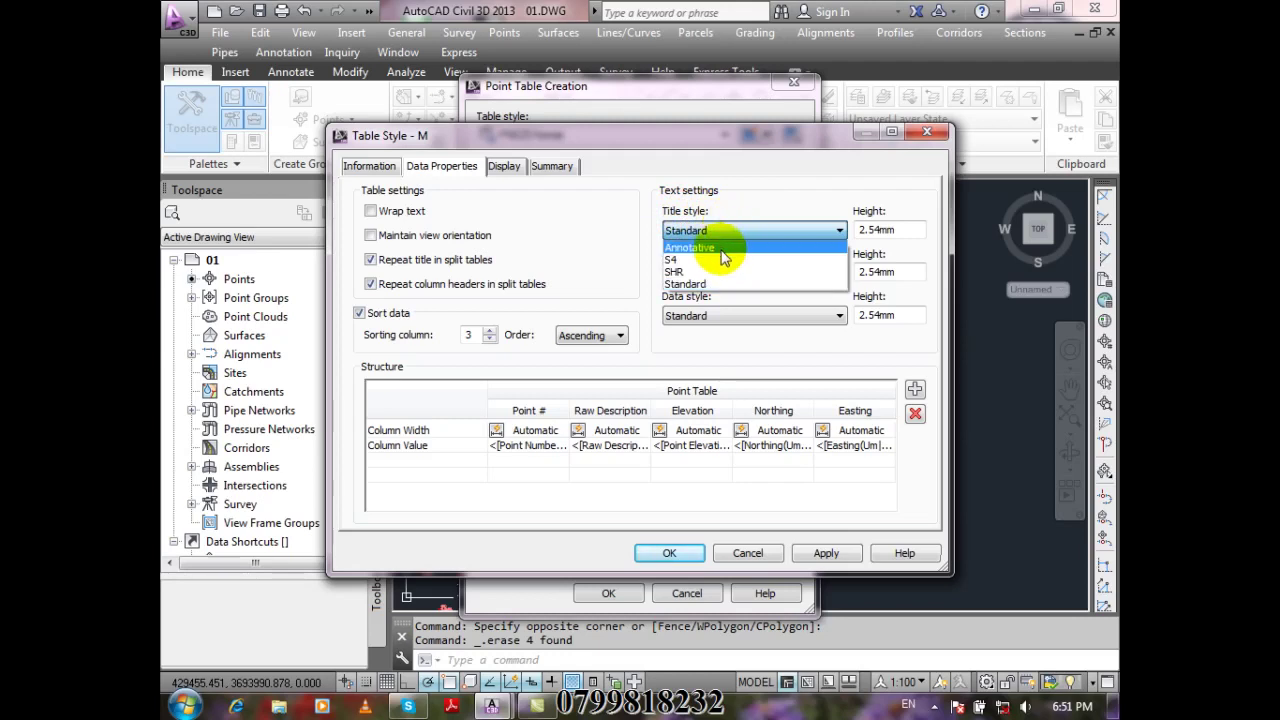
{"action": "left_click", "coordinate": [724, 283]}
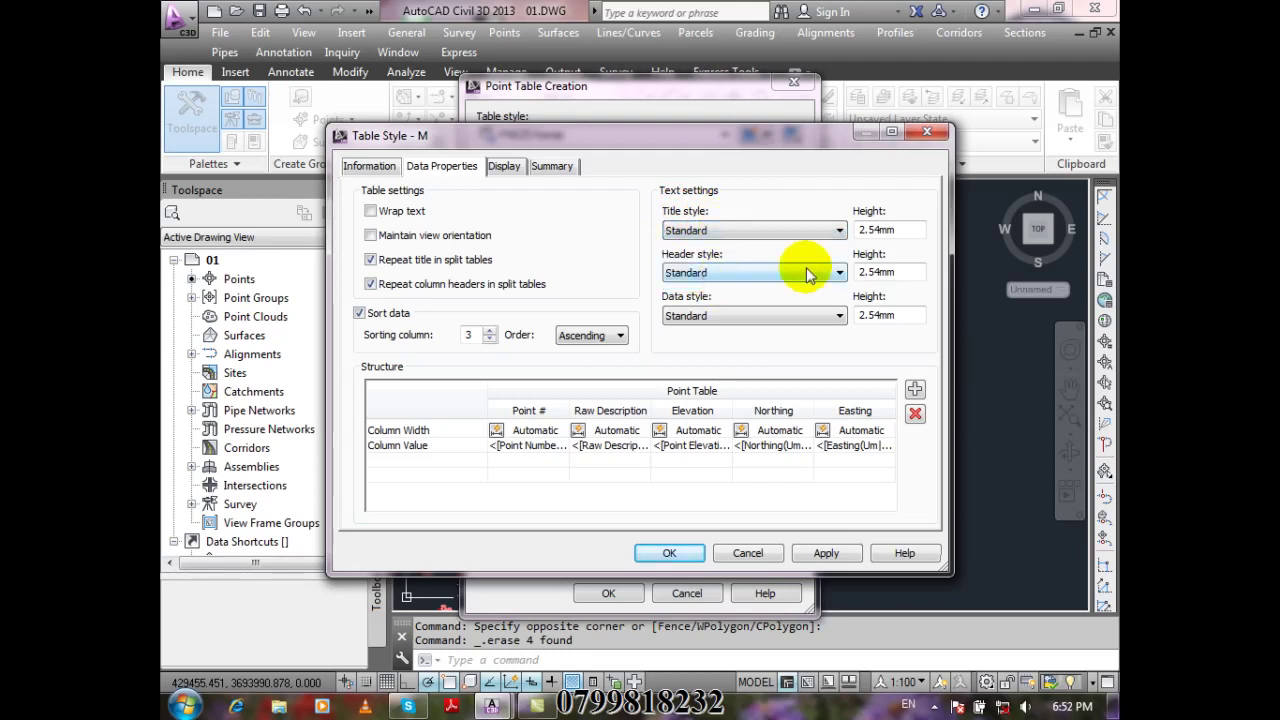
{"action": "double_click", "coordinate": [910, 230]}
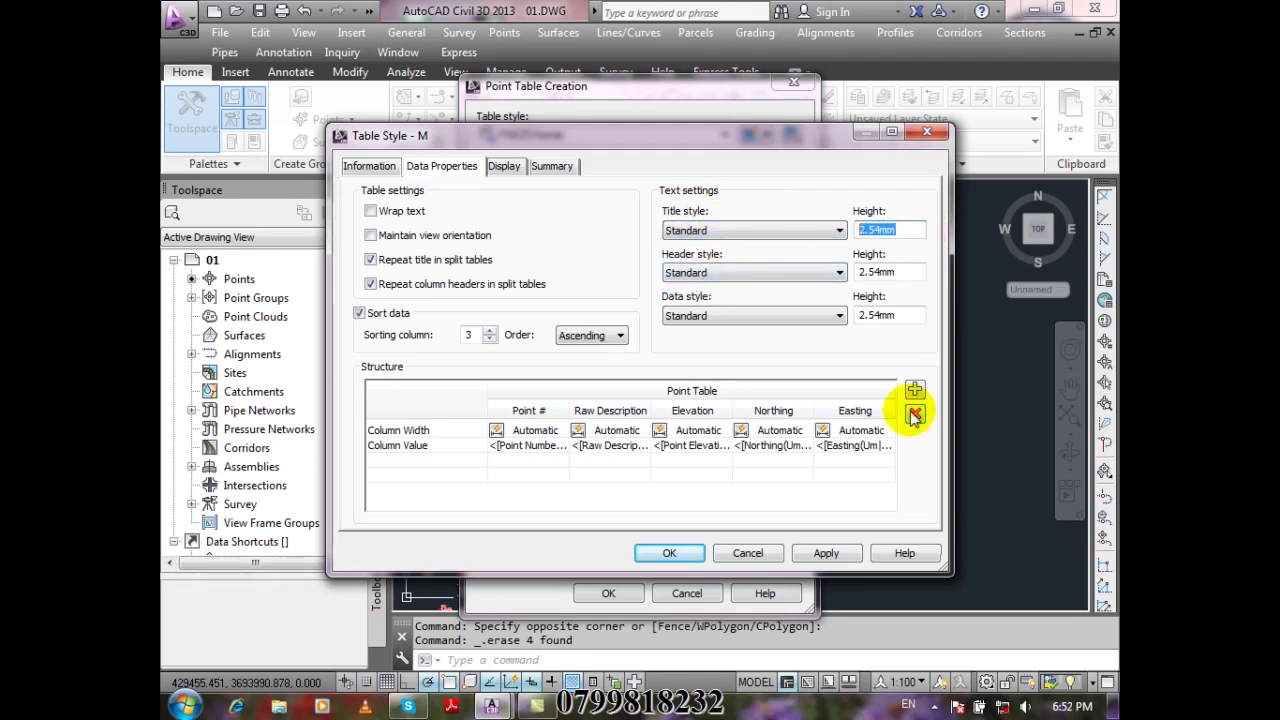
{"action": "type", "text": "4"}
Use the Standard text style for the table header and set its text height to 3 mm
{"action": "left_click", "coordinate": [900, 273]}
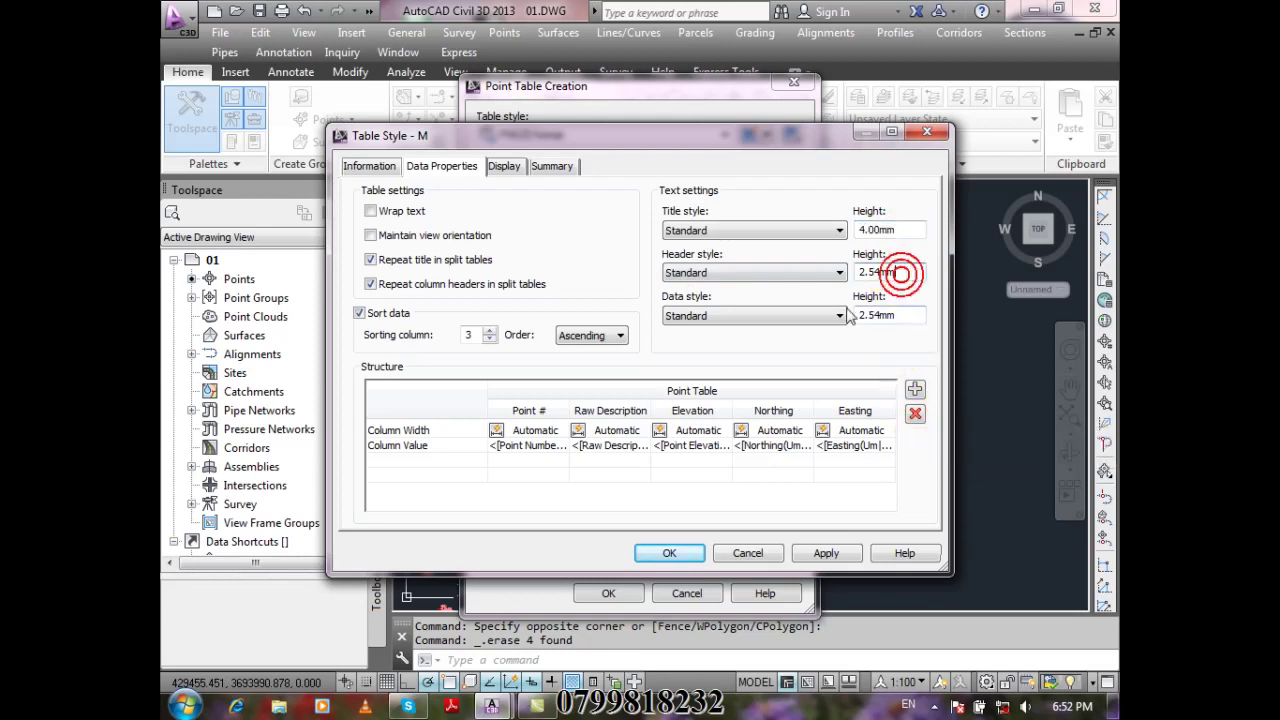
{"action": "left_click", "coordinate": [728, 270]}
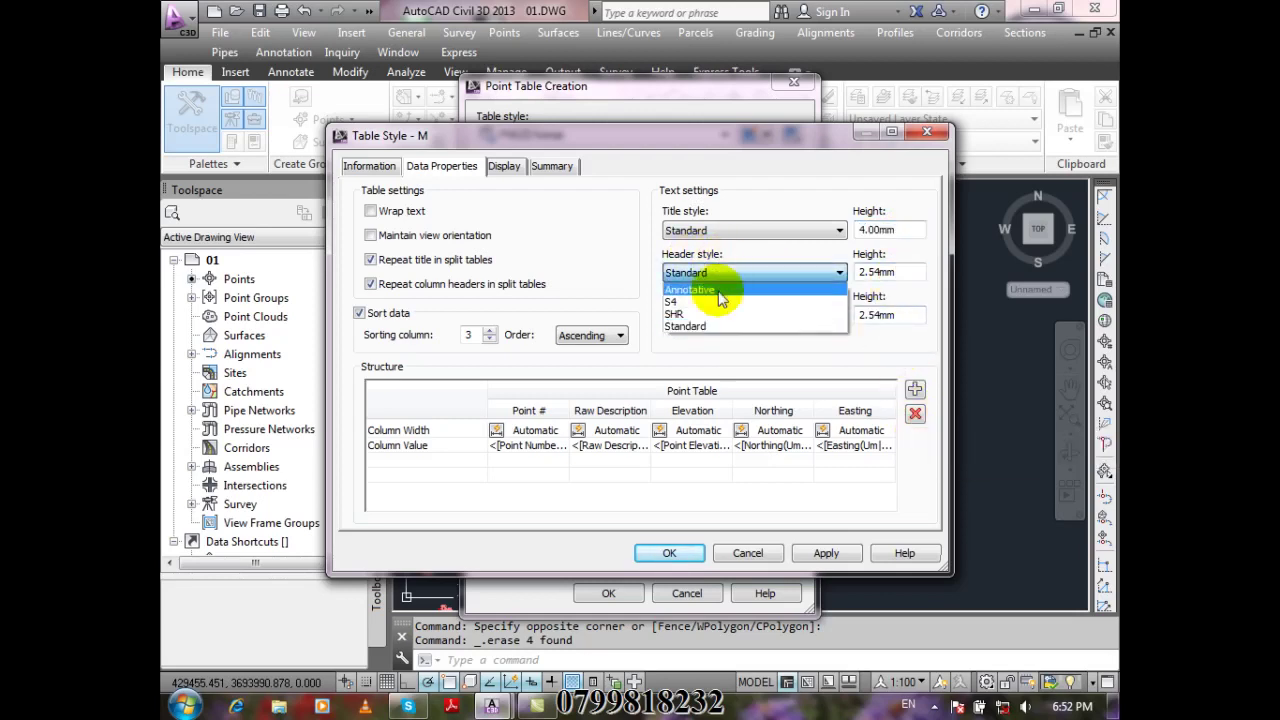
{"action": "left_click", "coordinate": [685, 326]}
{"action": "left_click", "coordinate": [898, 267]}
{"action": "double_click", "coordinate": [914, 265]}
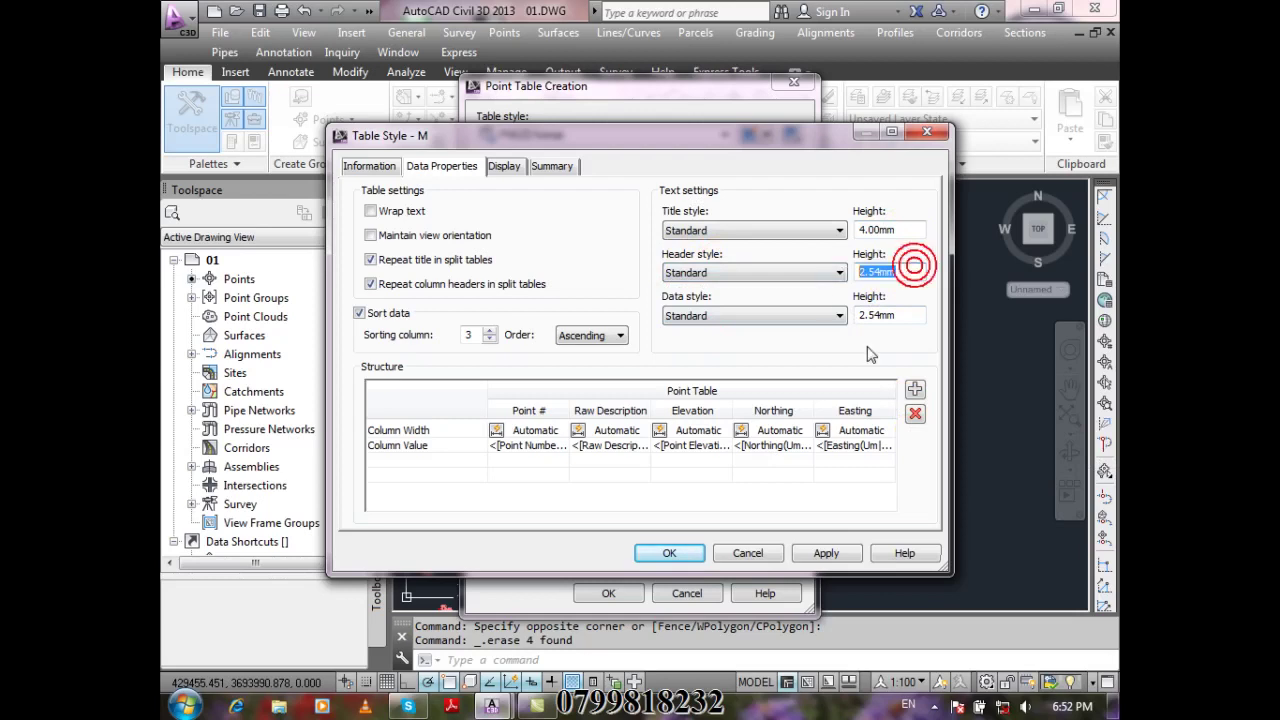
{"action": "type", "text": "3"}
{"action": "left_click", "coordinate": [888, 236]}
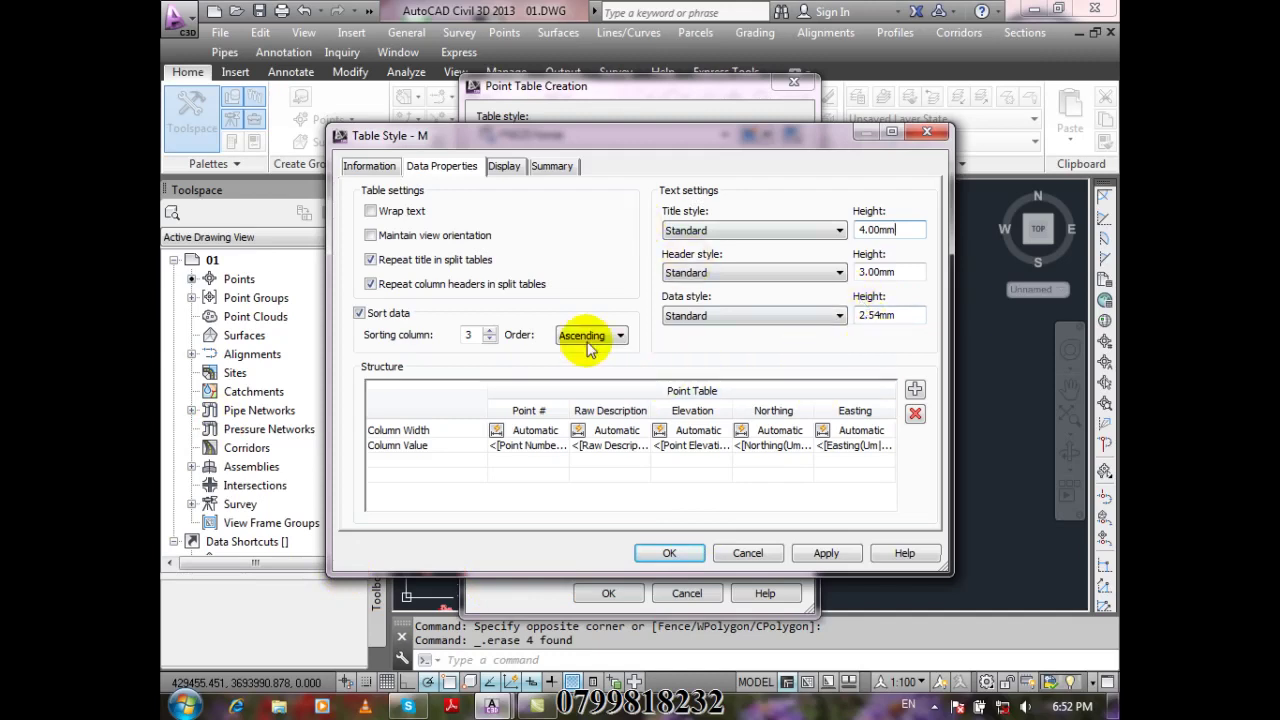
Examine style M's component display settings for the Plan view, including layers, colours, lineweights and the visibility of Data Text and Title Text
{"action": "left_click", "coordinate": [504, 166]}
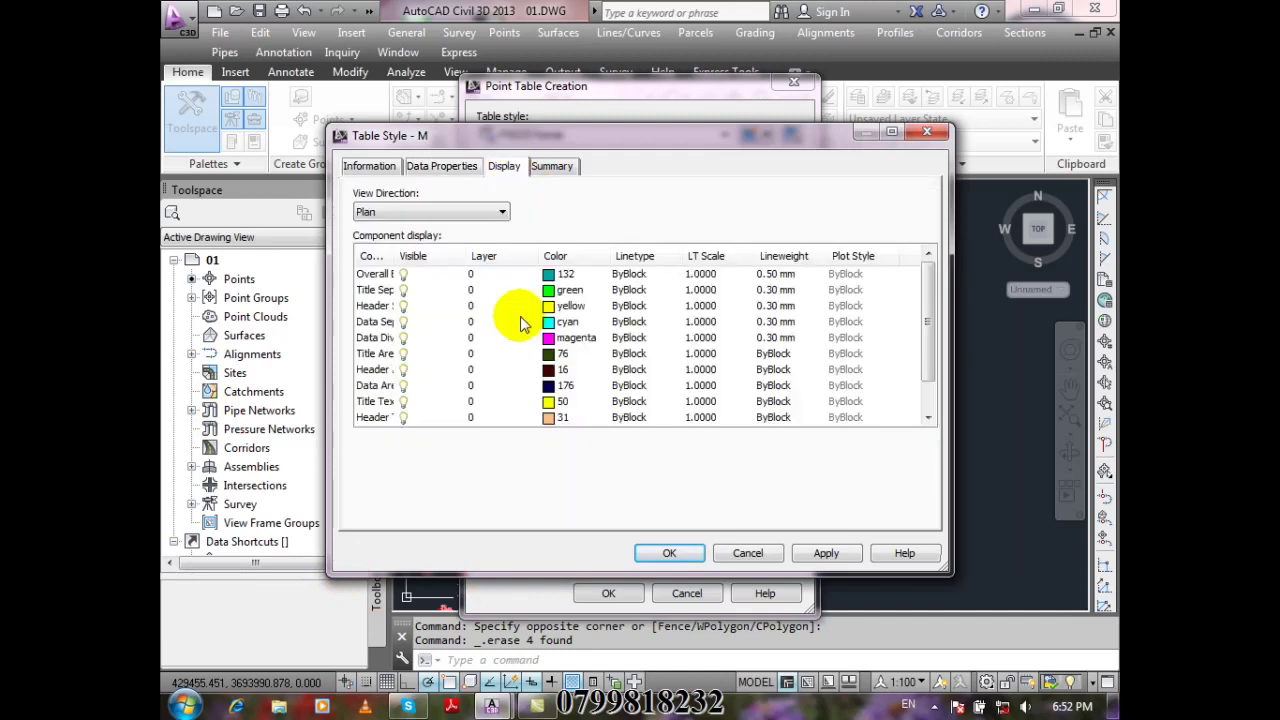
{"action": "double_click", "coordinate": [395, 256]}
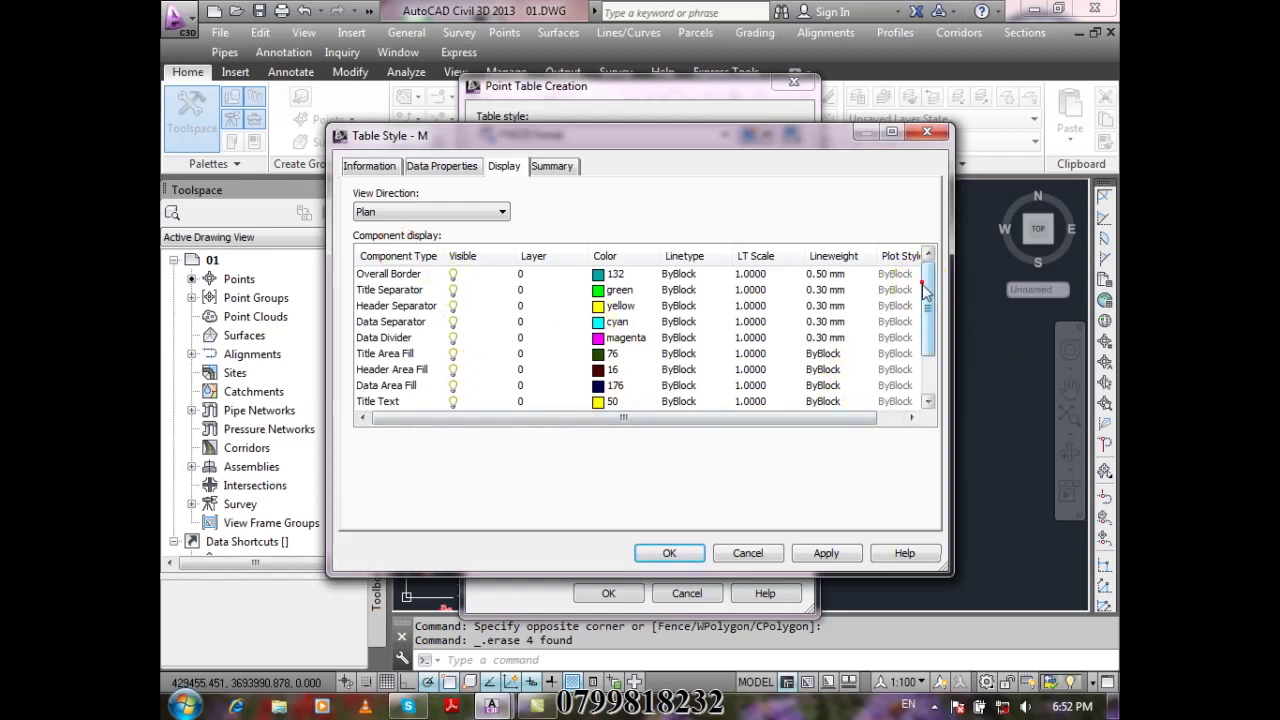
{"action": "left_click_drag", "start_coordinate": [926, 290], "coordinate": [931, 365]}
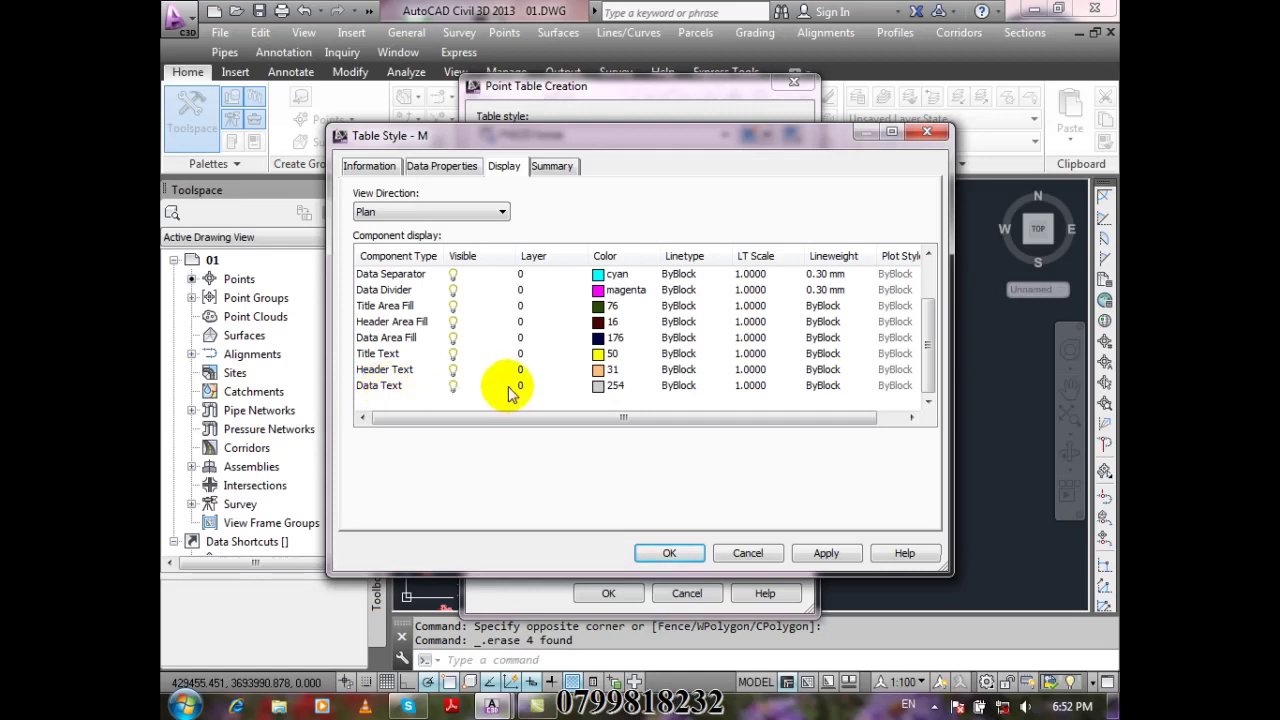
{"action": "left_click", "coordinate": [453, 390]}
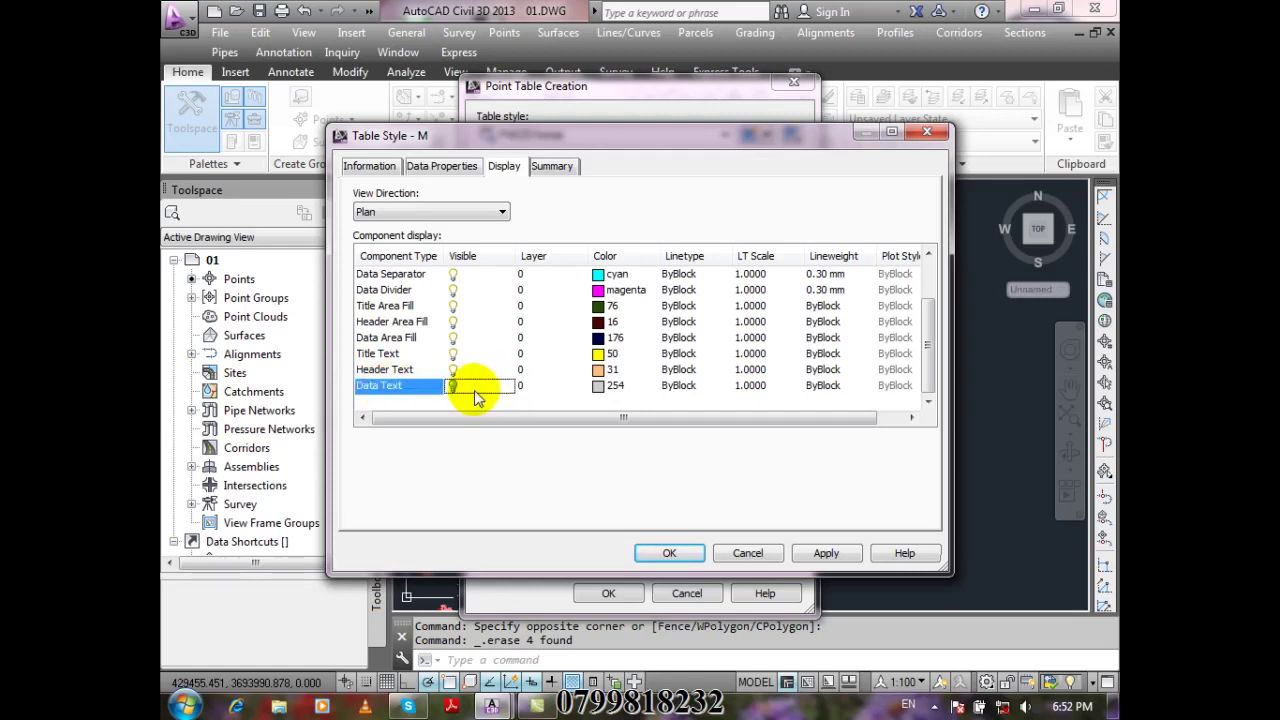
{"action": "left_click", "coordinate": [453, 390]}
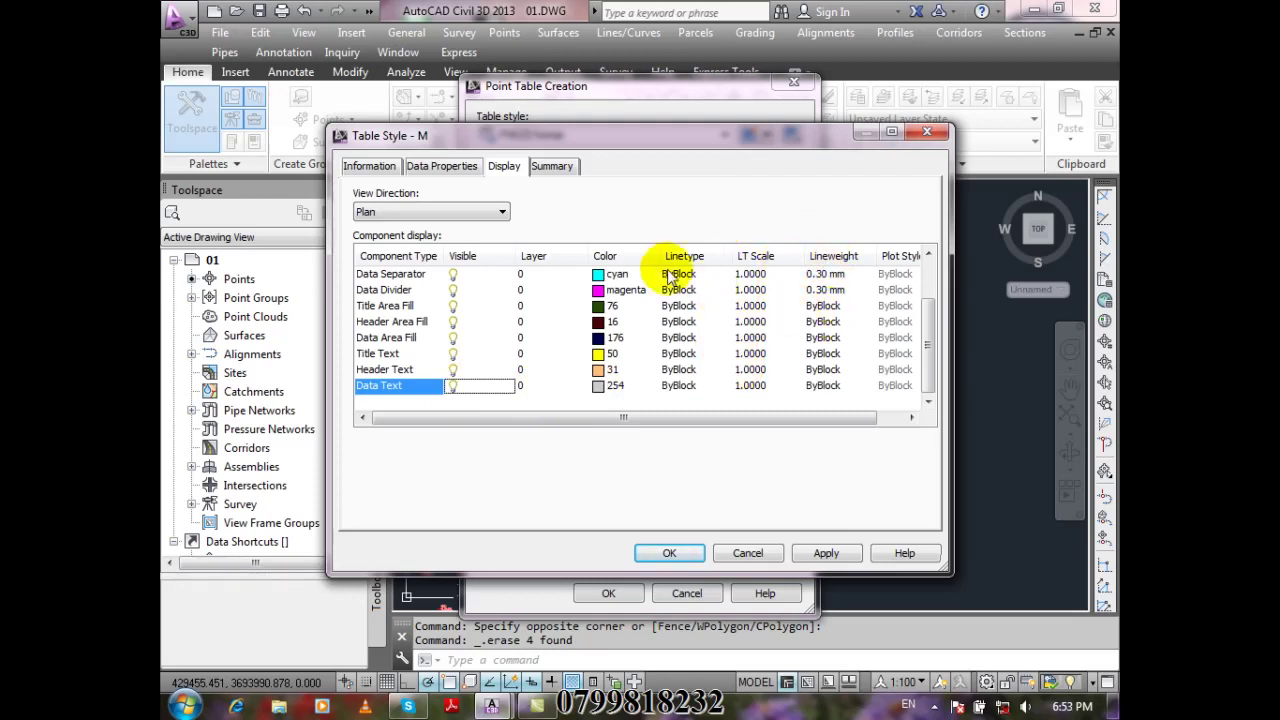
{"action": "scroll", "coordinate": [560, 335], "scroll_direction": "up", "scroll_amount": 1}
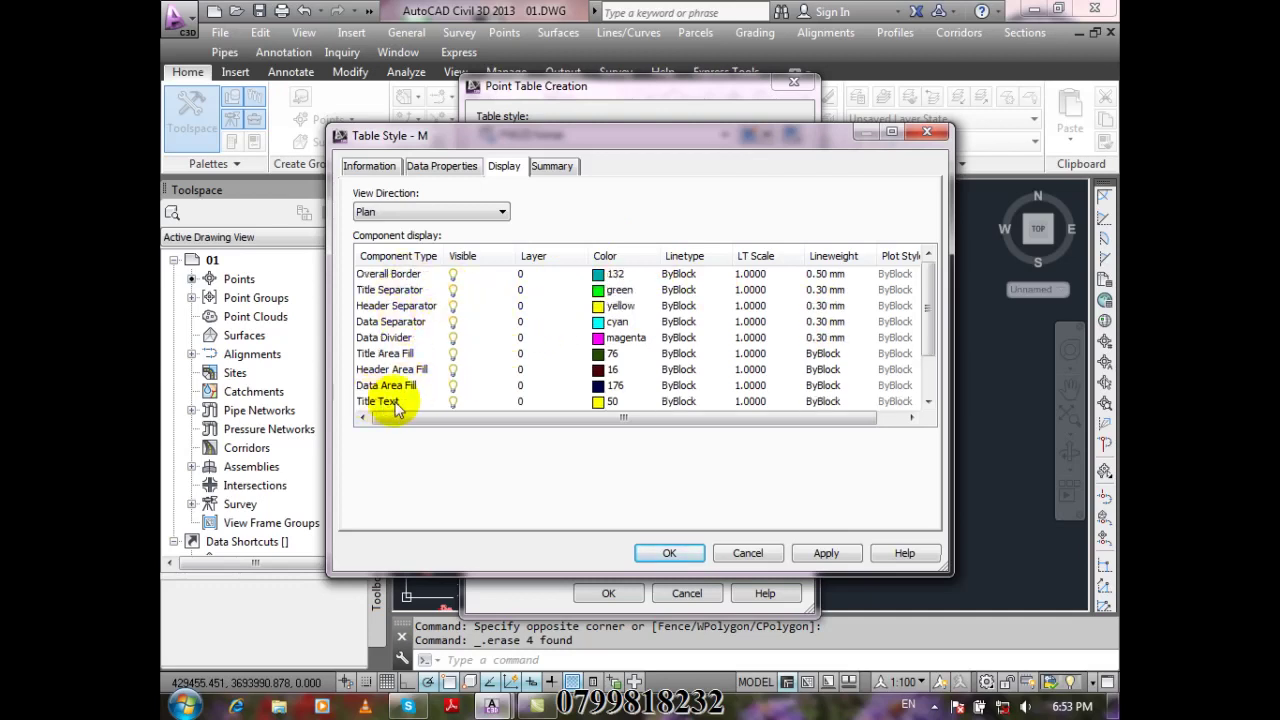
{"action": "left_click", "coordinate": [452, 401]}
{"action": "scroll", "coordinate": [472, 470], "scroll_direction": "down", "scroll_amount": 1}
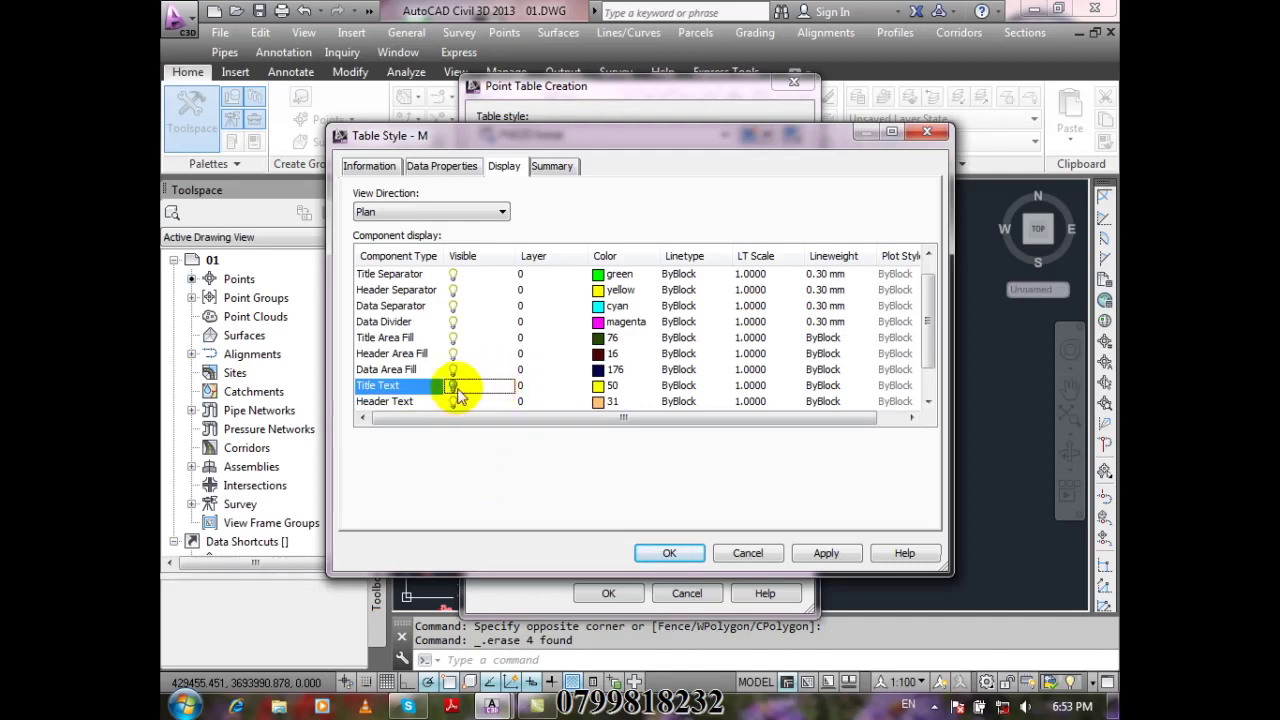
Review style M's summary, checking its Information properties and expanding the General properties
{"action": "left_click", "coordinate": [548, 166]}
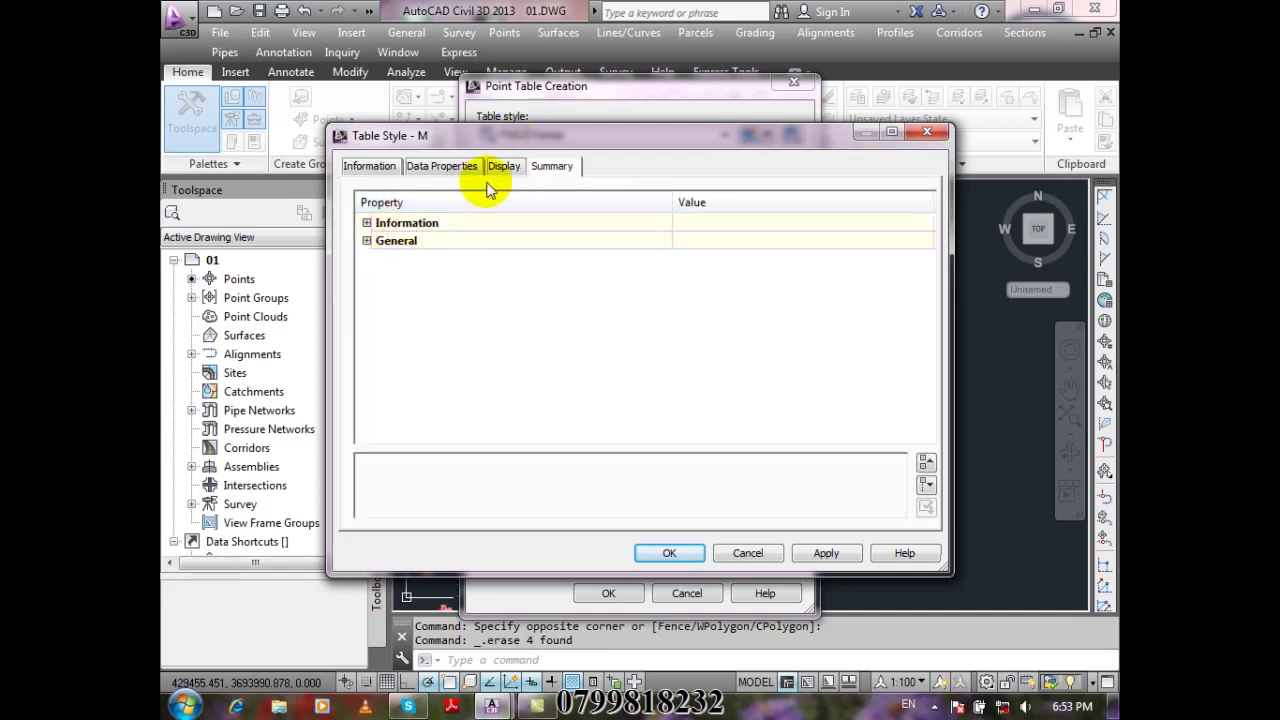
{"action": "left_click", "coordinate": [366, 223]}
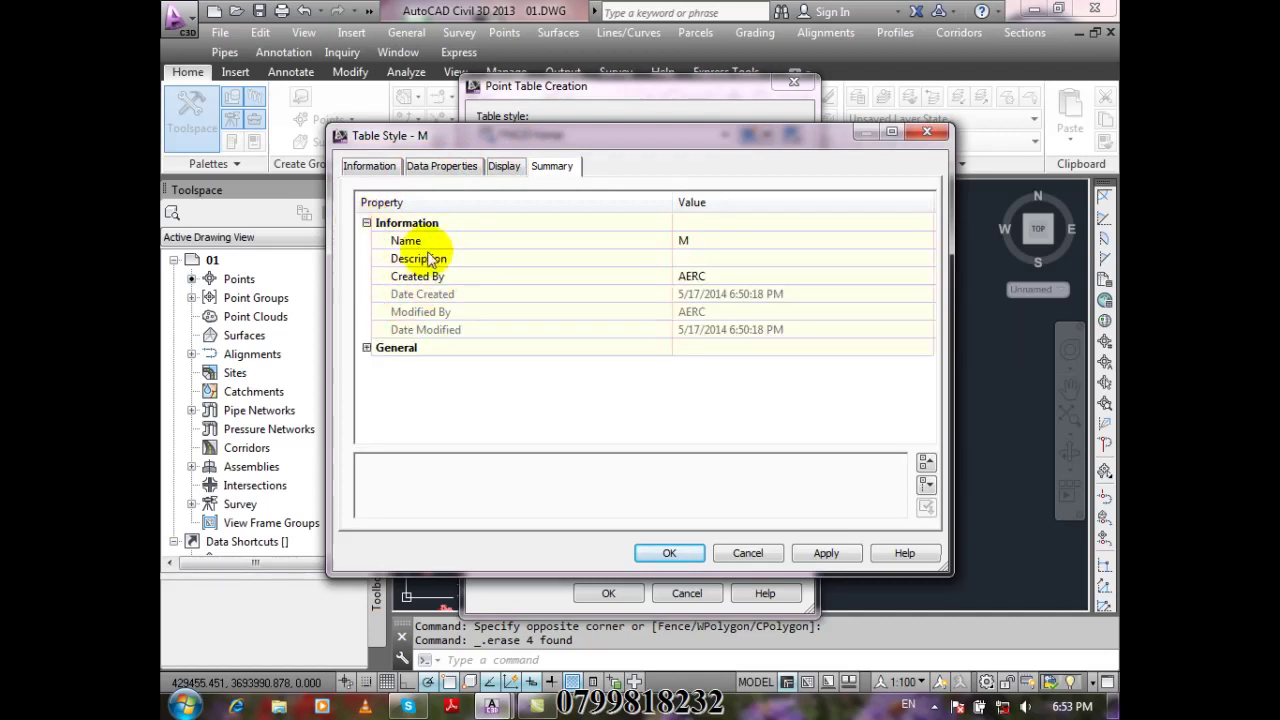
{"action": "left_click", "coordinate": [708, 239]}
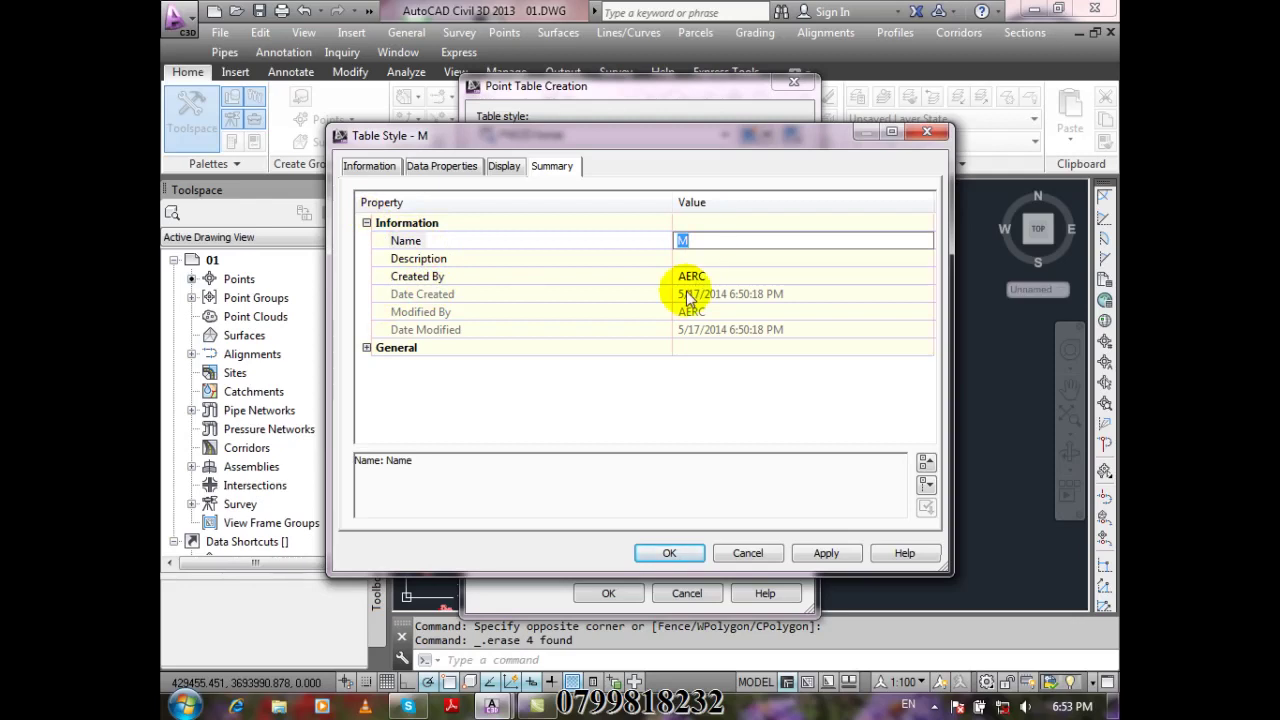
{"action": "left_click", "coordinate": [729, 260]}
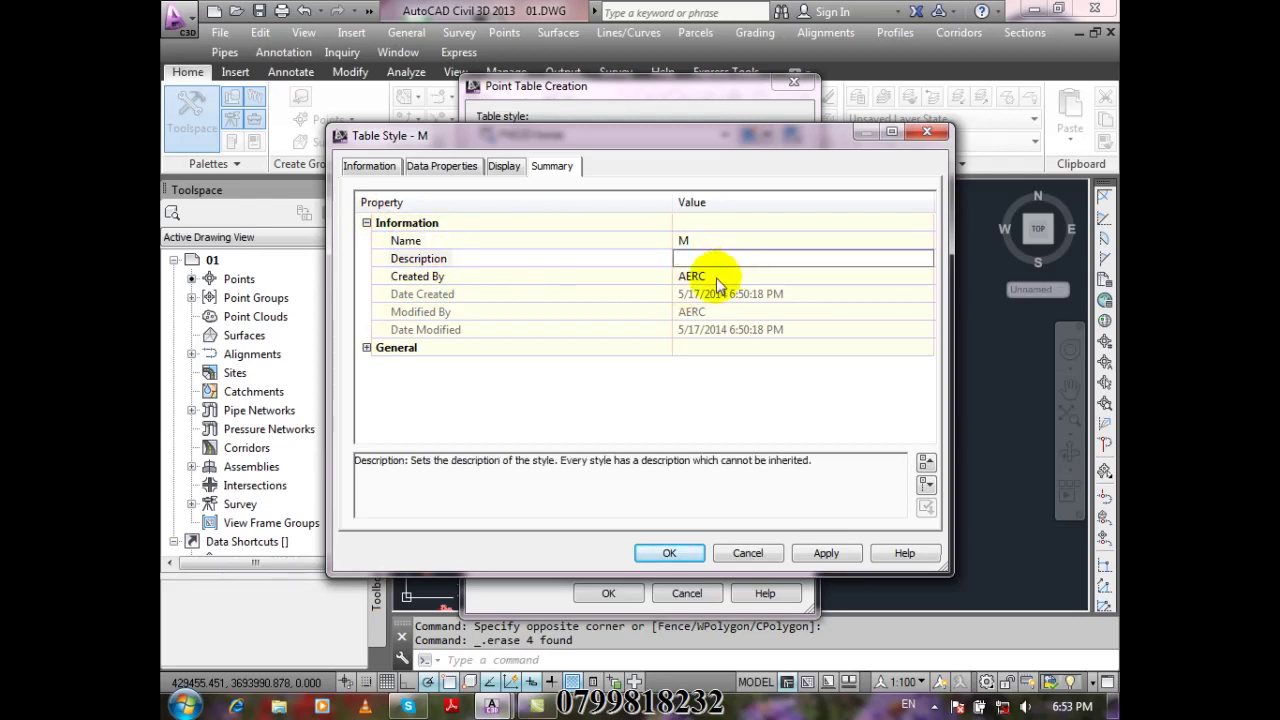
{"action": "left_click", "coordinate": [711, 277]}
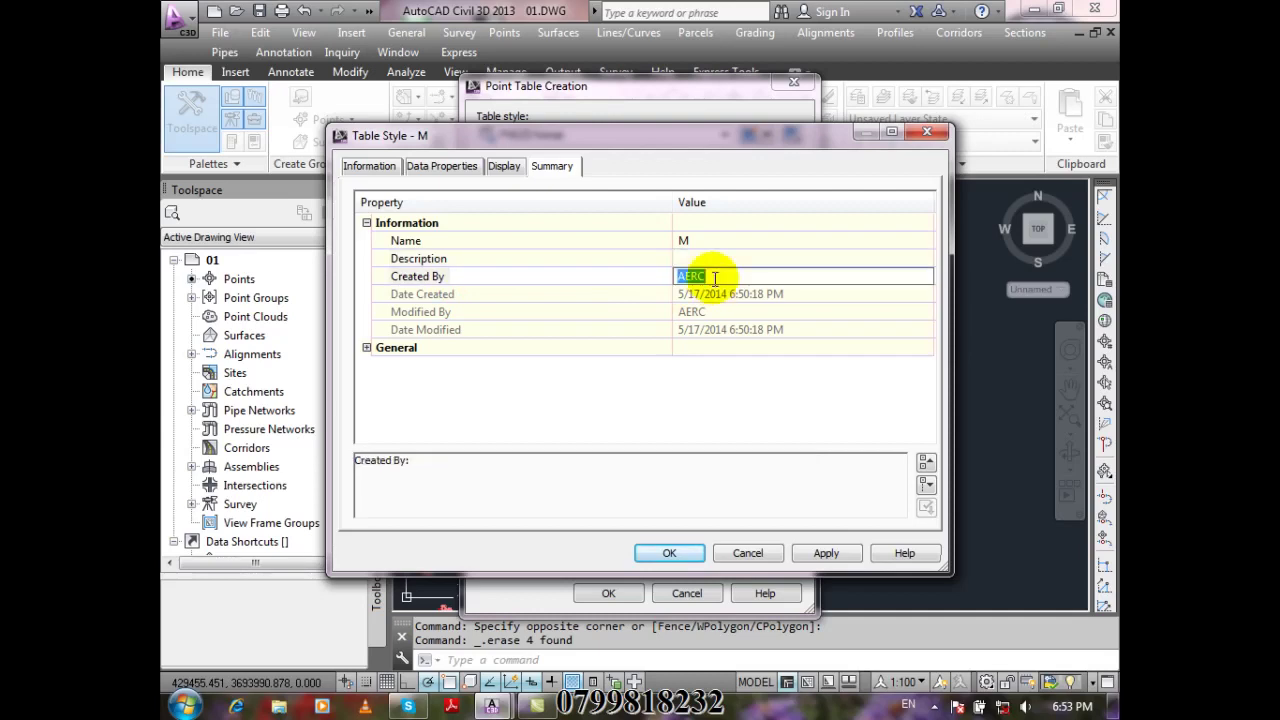
{"action": "left_click", "coordinate": [398, 172]}
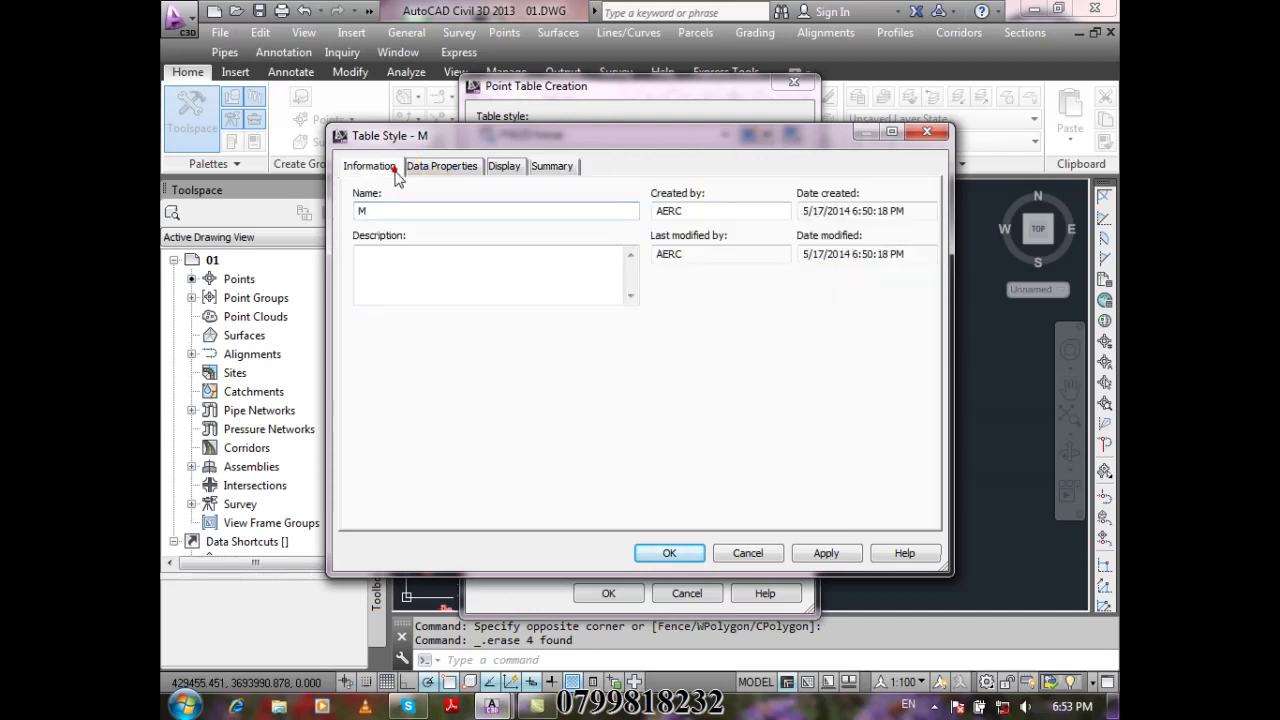
{"action": "left_click", "coordinate": [565, 166]}
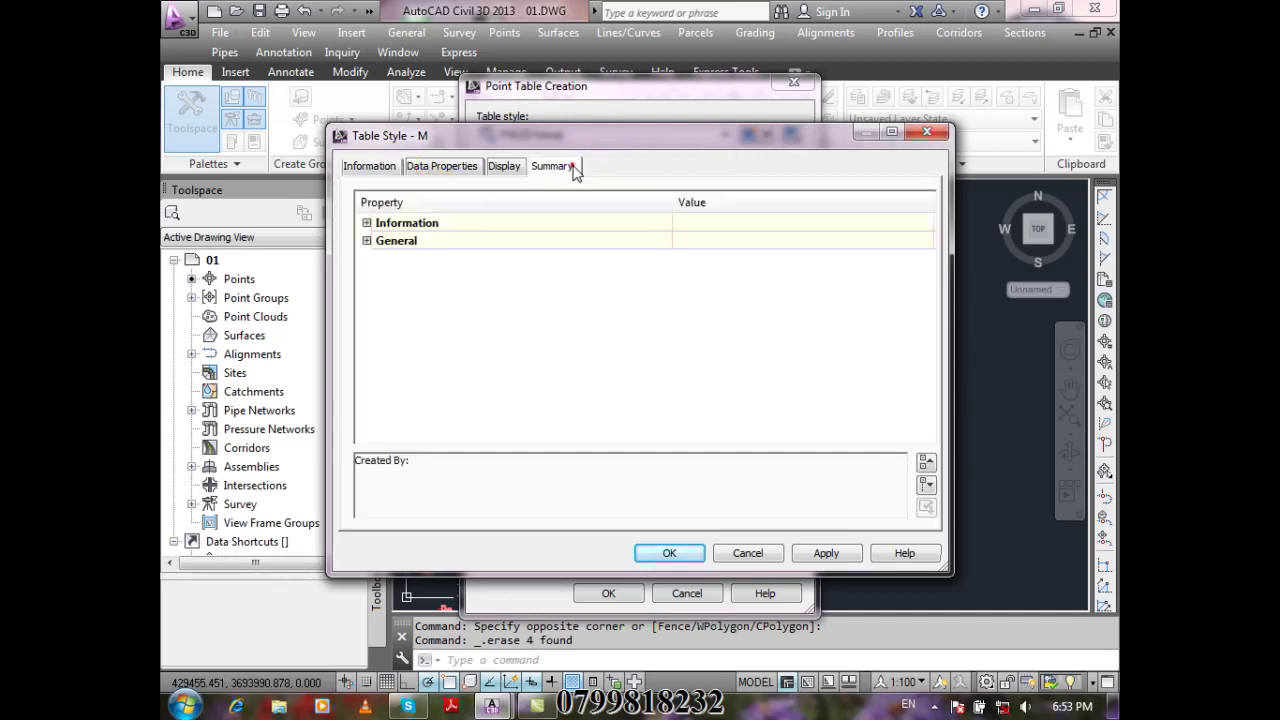
{"action": "left_click", "coordinate": [366, 241]}
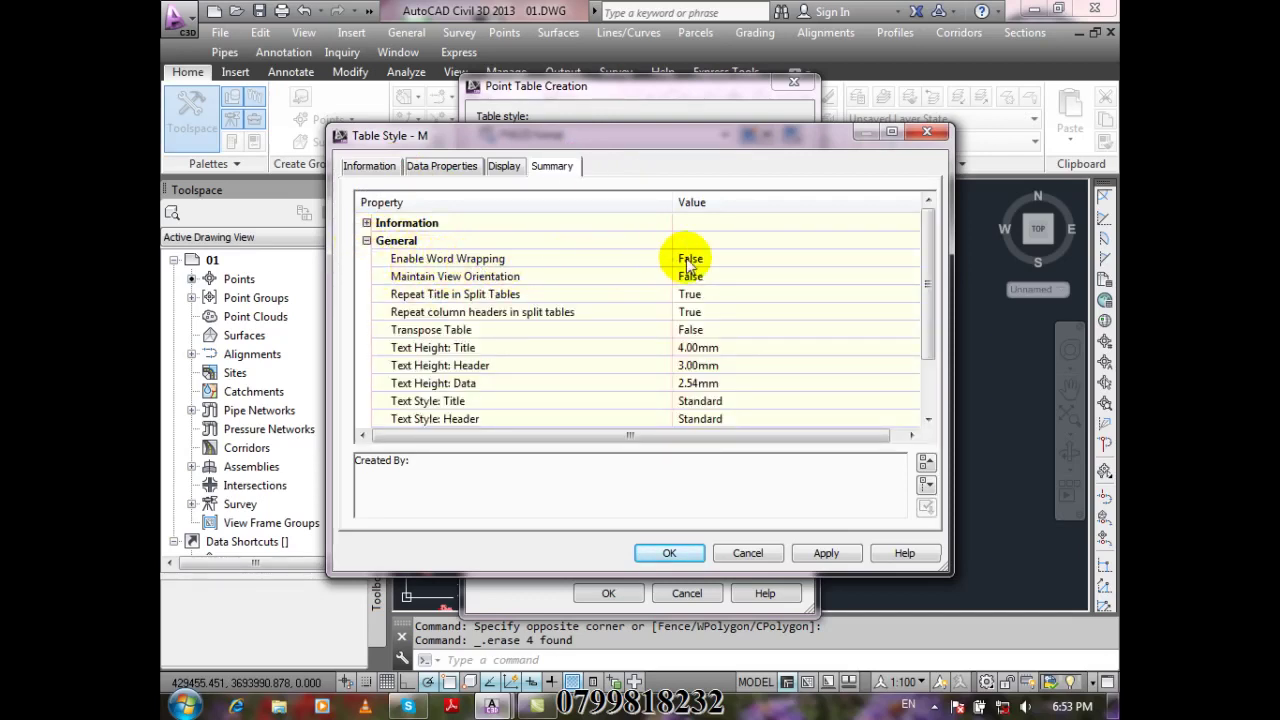
Recheck table style M's data properties and summary, and accept the style settings
{"action": "left_click", "coordinate": [468, 166]}
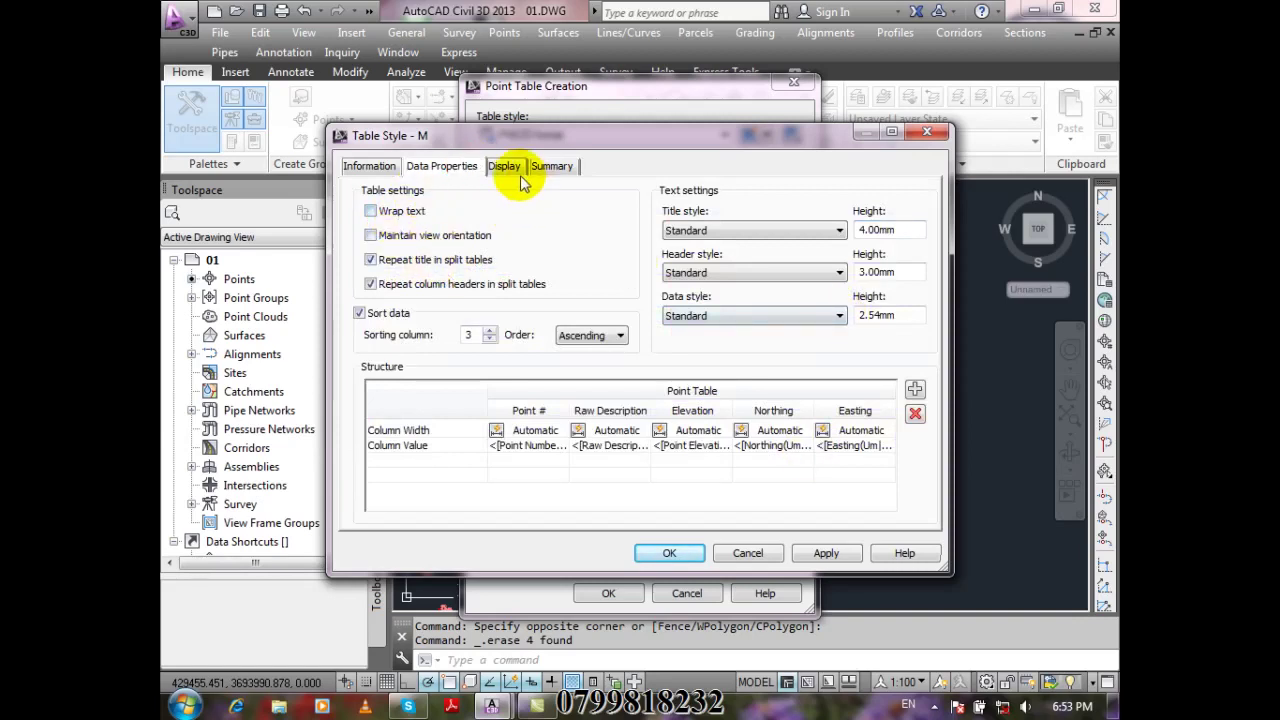
{"action": "left_click", "coordinate": [572, 168]}
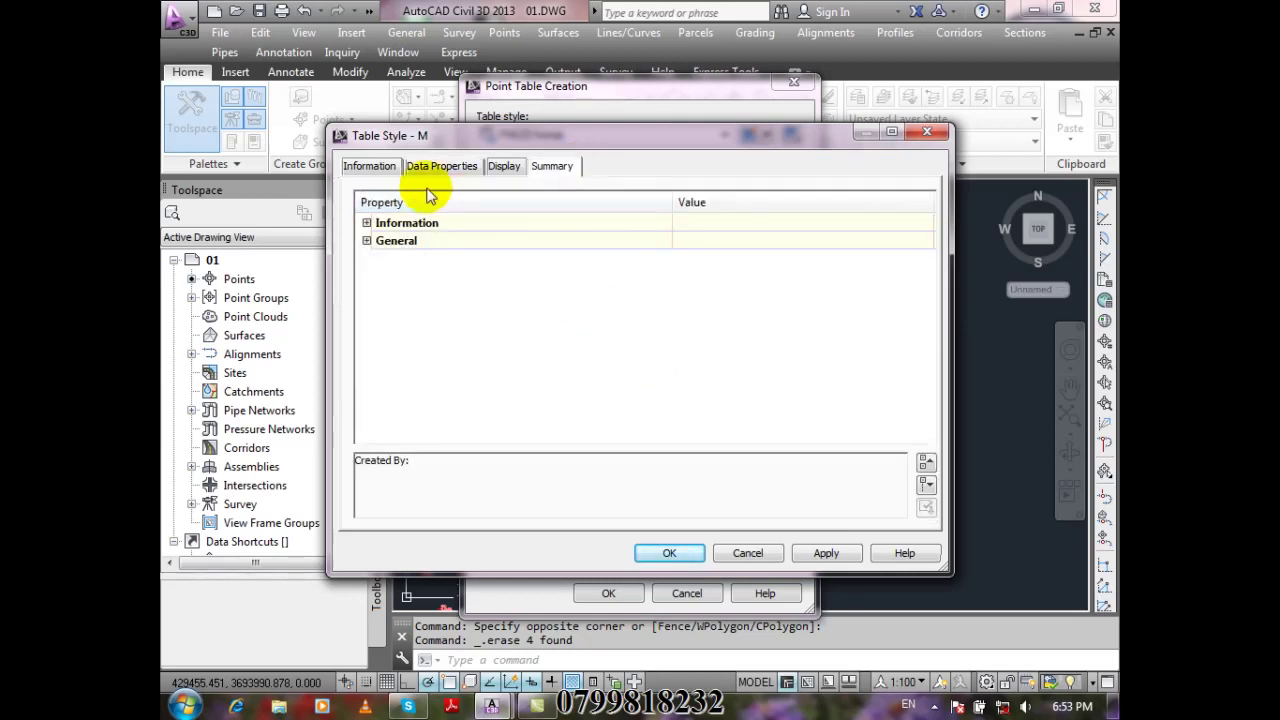
{"action": "left_click", "coordinate": [368, 166]}
{"action": "left_click", "coordinate": [442, 166]}
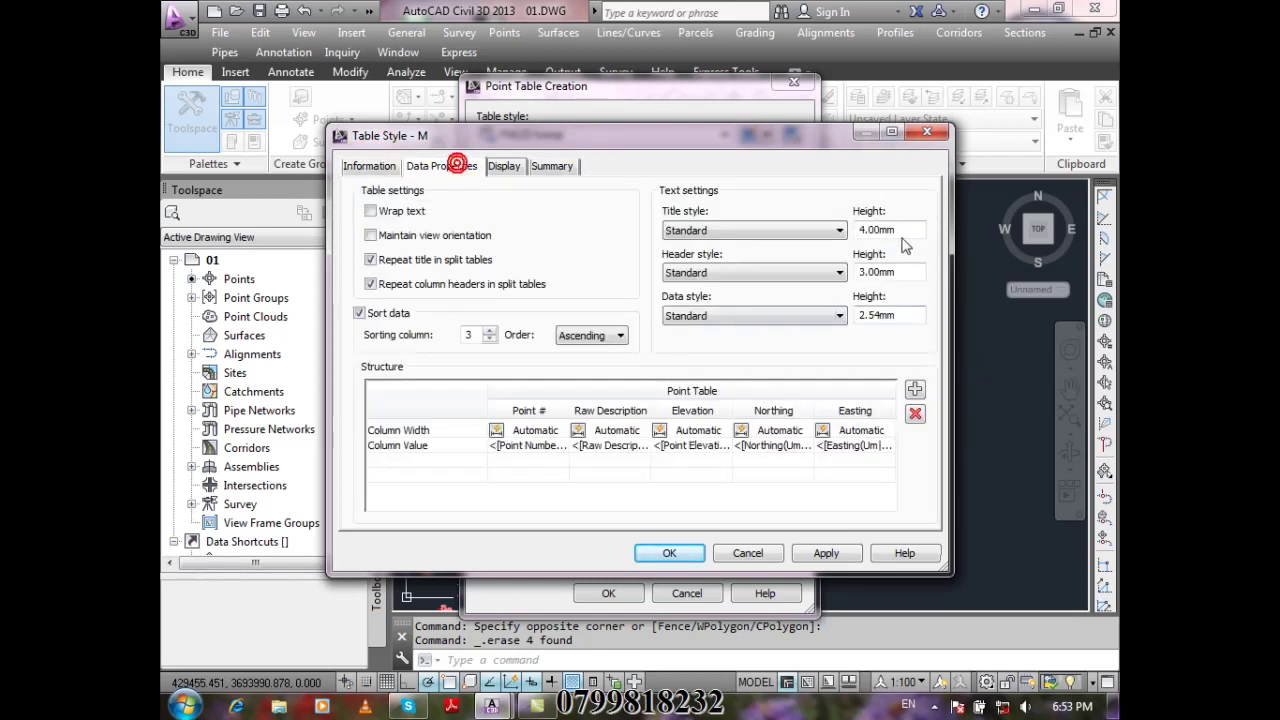
{"action": "left_click", "coordinate": [686, 556]}
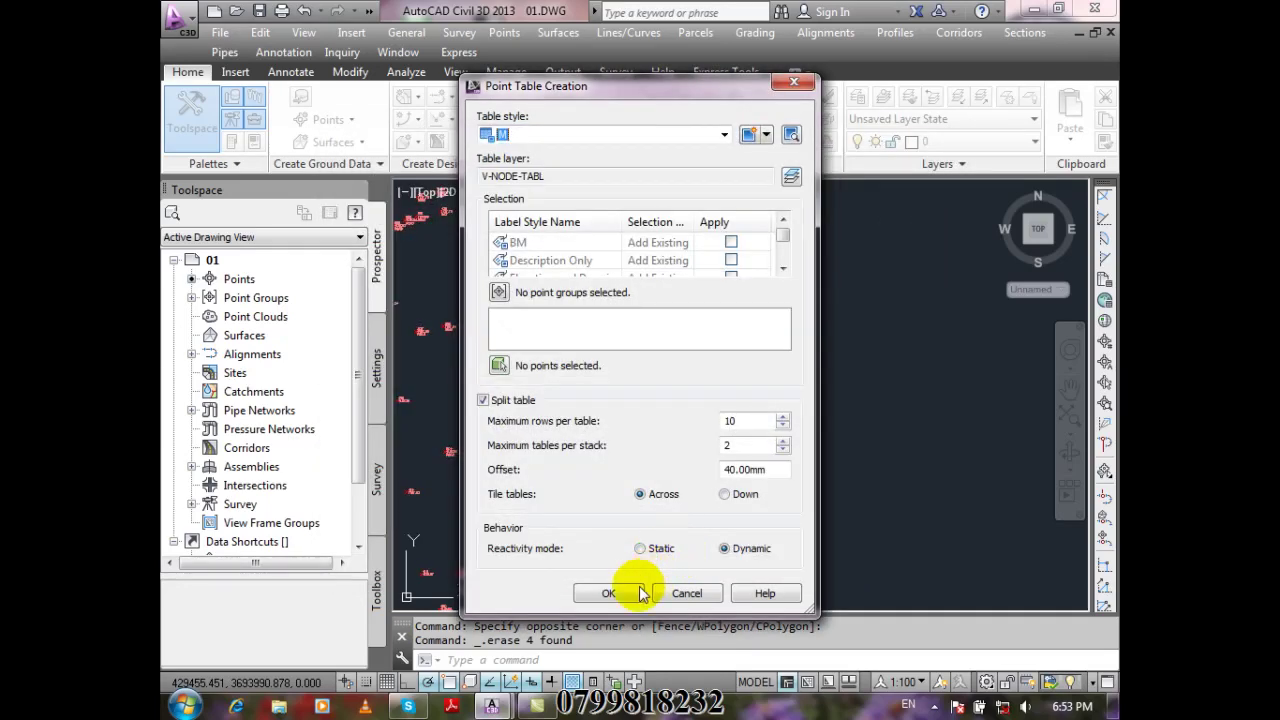
Create split point tables in style M for the BUILDING point group and place them in the empty area beside the points
{"action": "left_click", "coordinate": [499, 295]}
{"action": "left_click", "coordinate": [530, 321]}
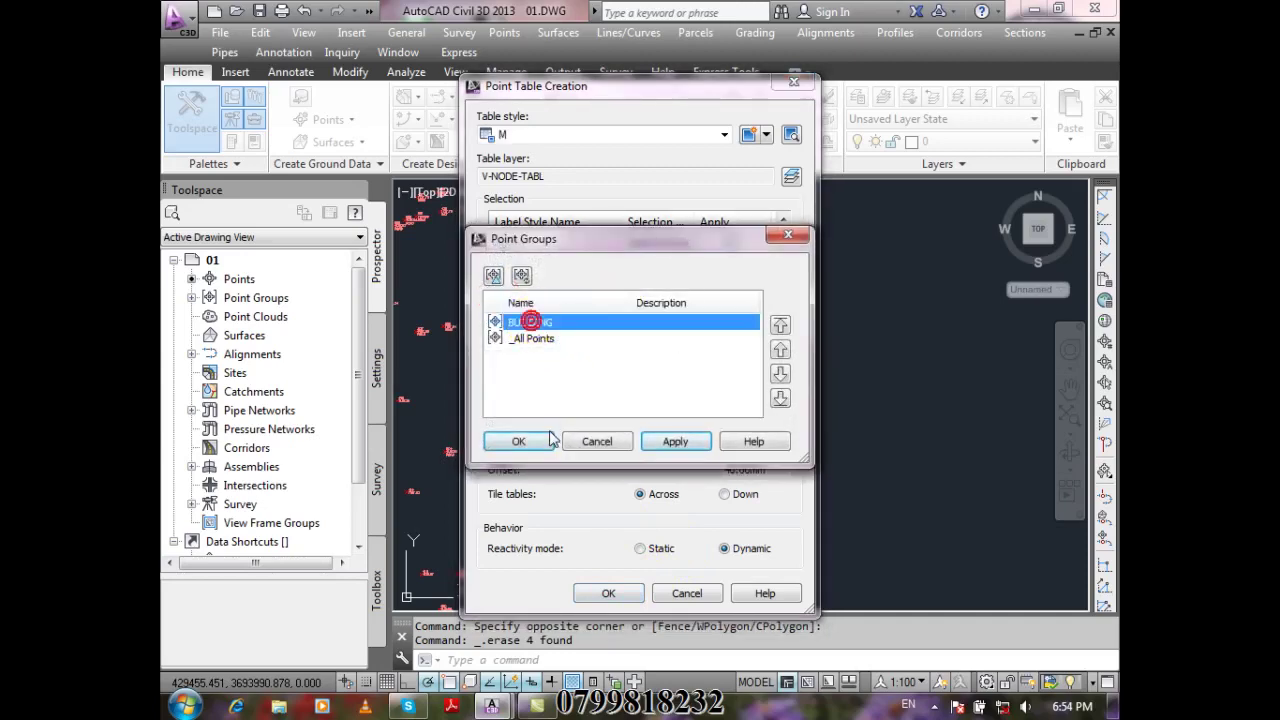
{"action": "left_click", "coordinate": [549, 440]}
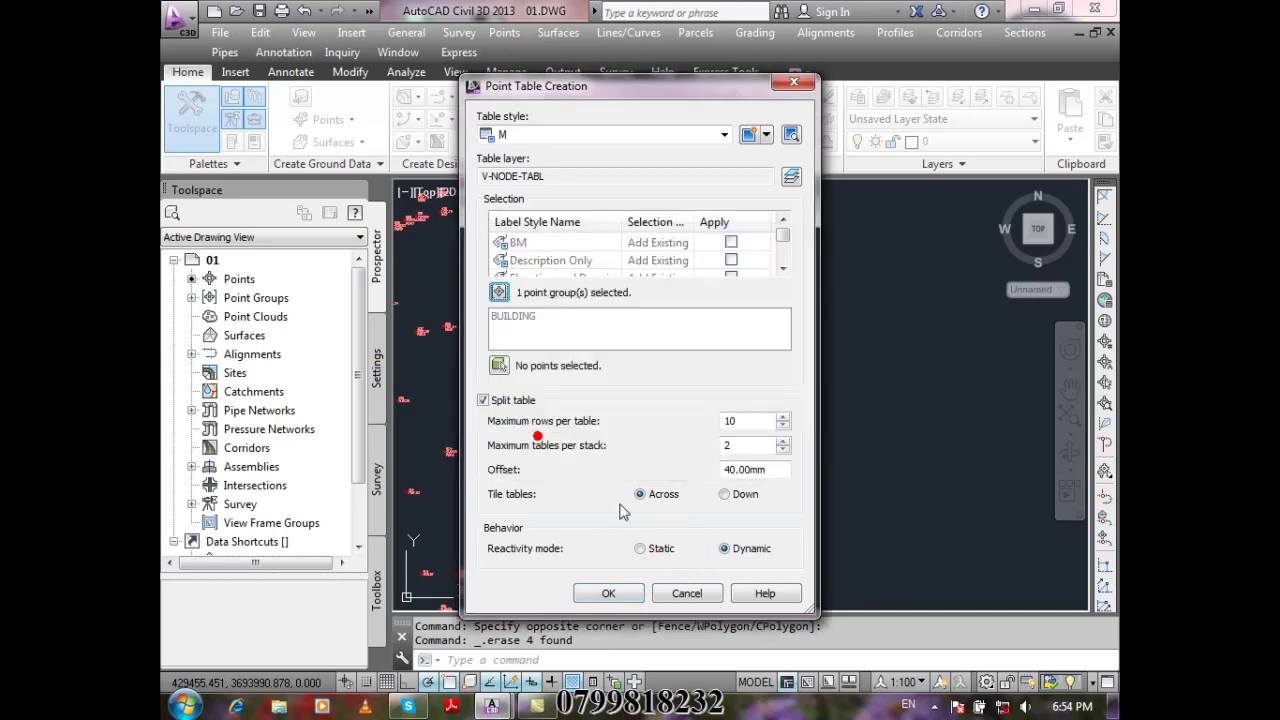
{"action": "left_click", "coordinate": [612, 592]}
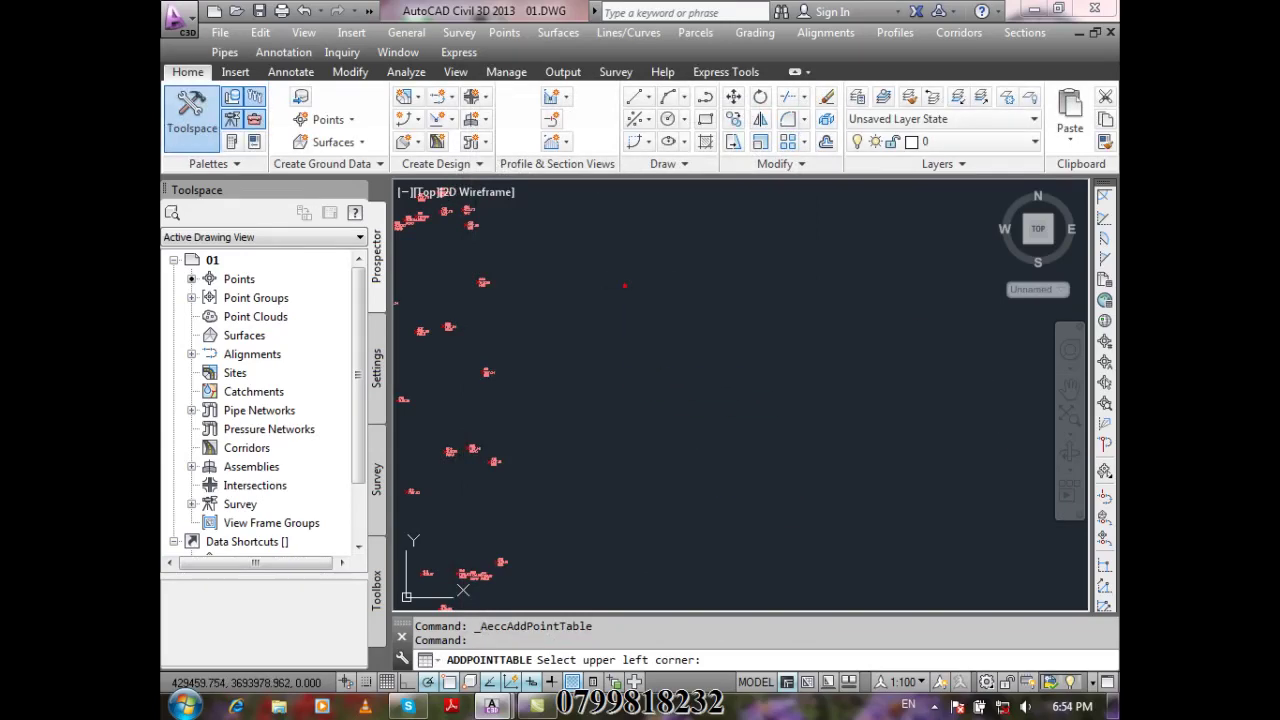
{"action": "left_click", "coordinate": [625, 286]}
Examine the split tables' titles, column headers, text and the order of the elevation values
{"action": "scroll", "coordinate": [700, 300], "scroll_direction": "up", "scroll_amount": 6}
{"action": "scroll", "coordinate": [703, 308], "scroll_direction": "down", "scroll_amount": 4}
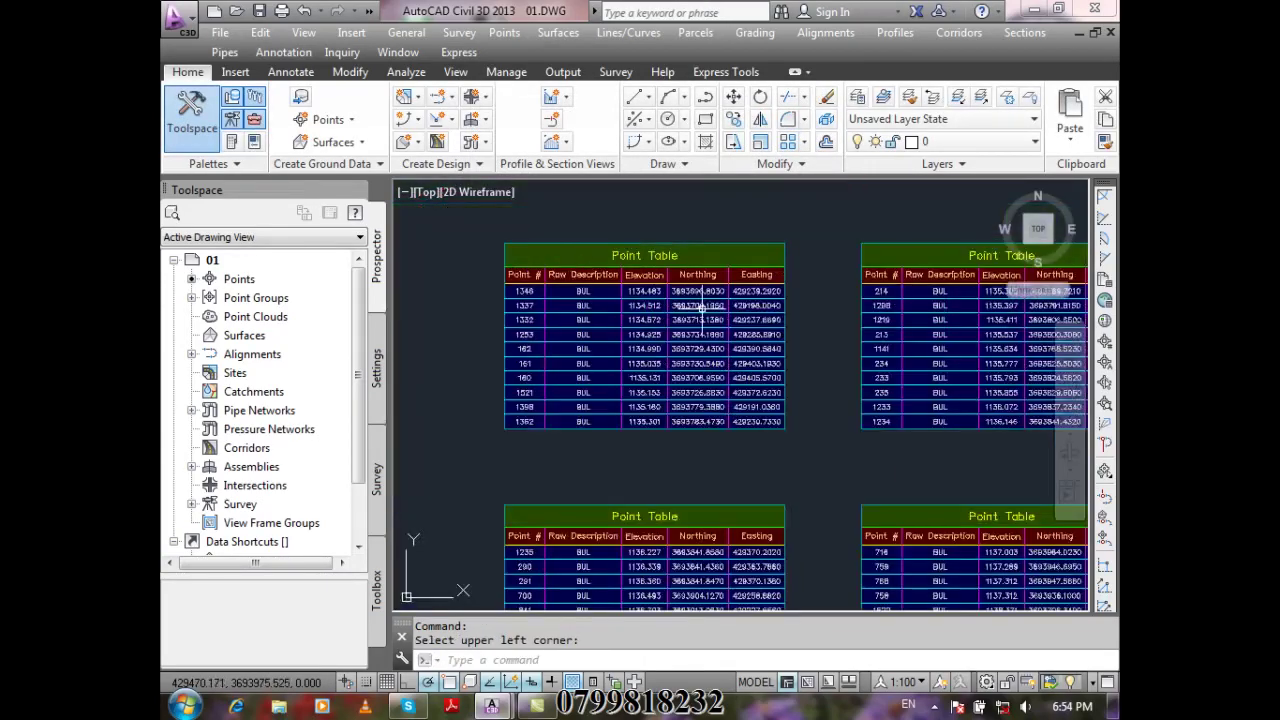
{"action": "scroll", "coordinate": [570, 234], "scroll_direction": "up", "scroll_amount": 2}
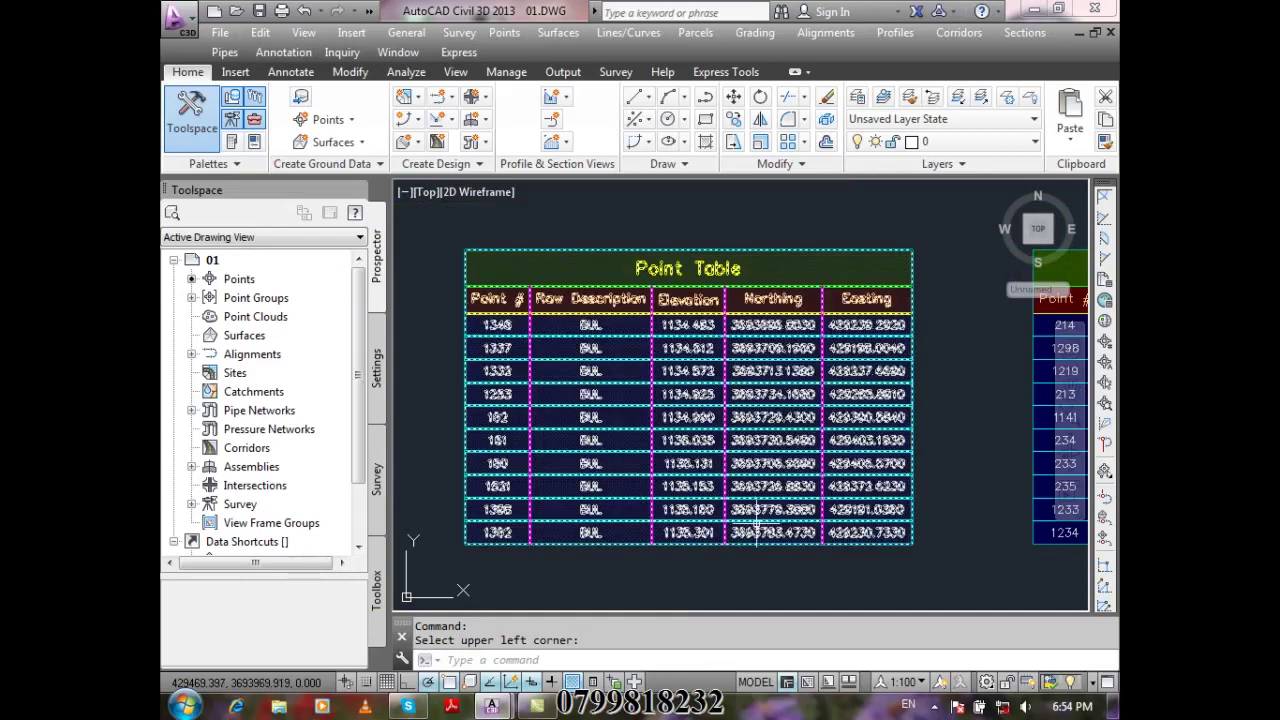
{"action": "scroll", "coordinate": [968, 400], "scroll_direction": "up", "scroll_amount": 2}
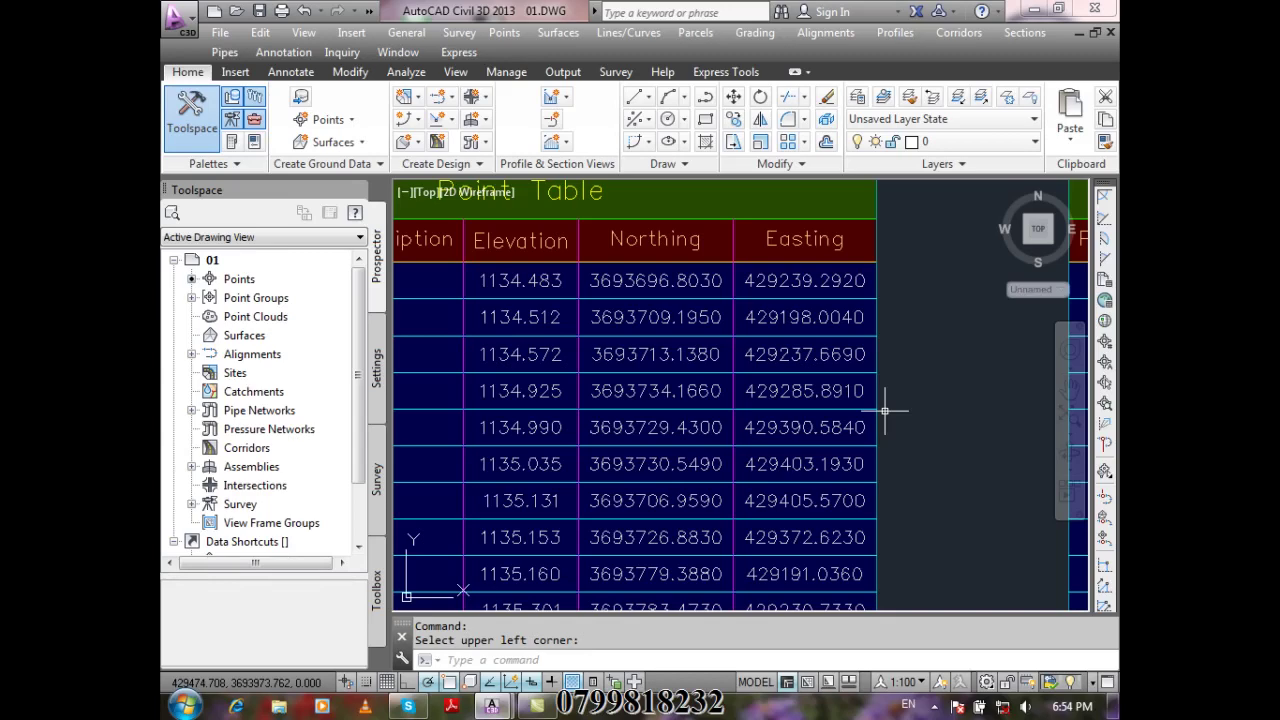
{"action": "scroll", "coordinate": [937, 414], "scroll_direction": "down", "scroll_amount": 5}
{"action": "scroll", "coordinate": [831, 300], "scroll_direction": "up", "scroll_amount": 3}
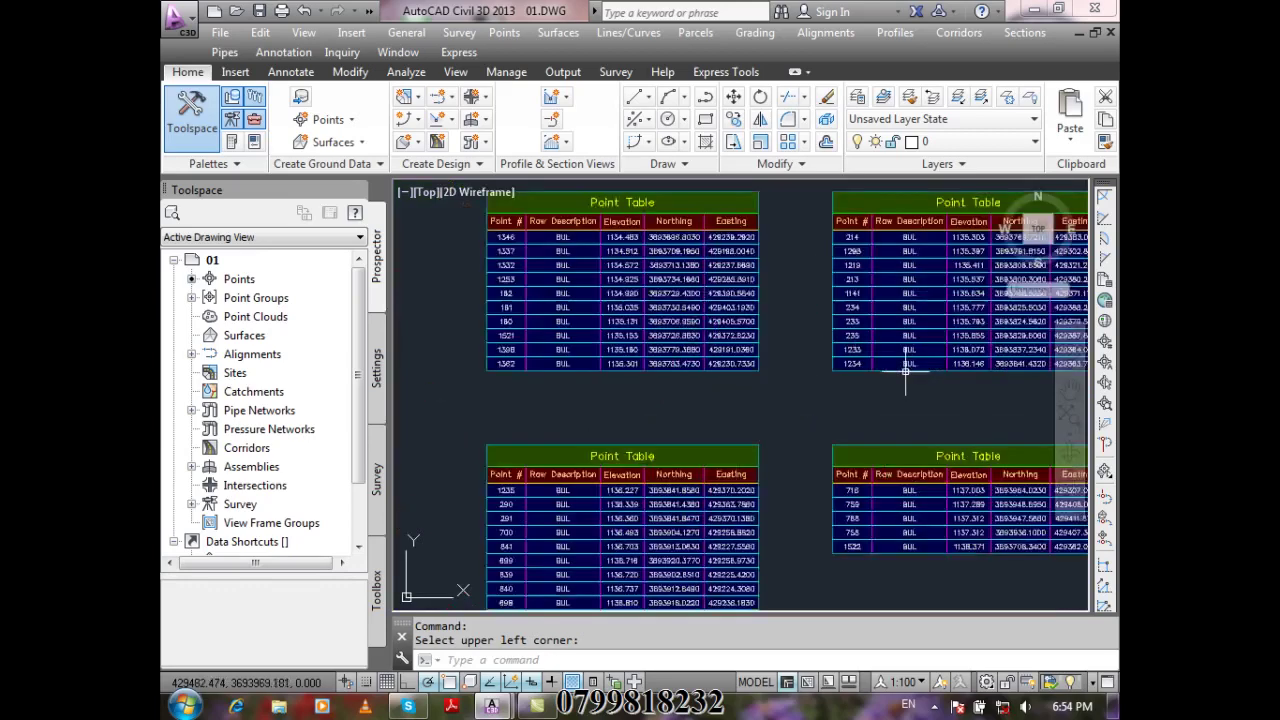
{"action": "scroll", "coordinate": [905, 372], "scroll_direction": "down", "scroll_amount": 3}
Erase all the split point tables from the drawing
{"action": "left_click", "coordinate": [1043, 520]}
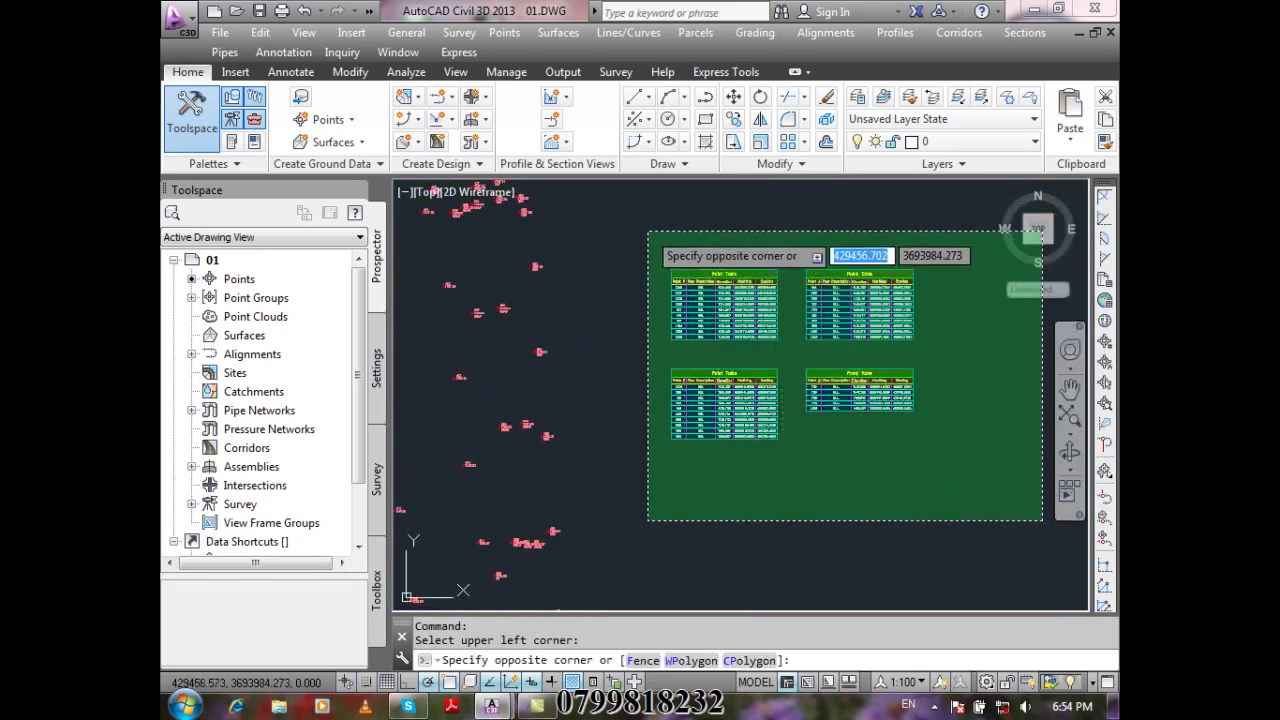
{"action": "left_click", "coordinate": [648, 232]}
{"action": "key", "text": "Delete"}
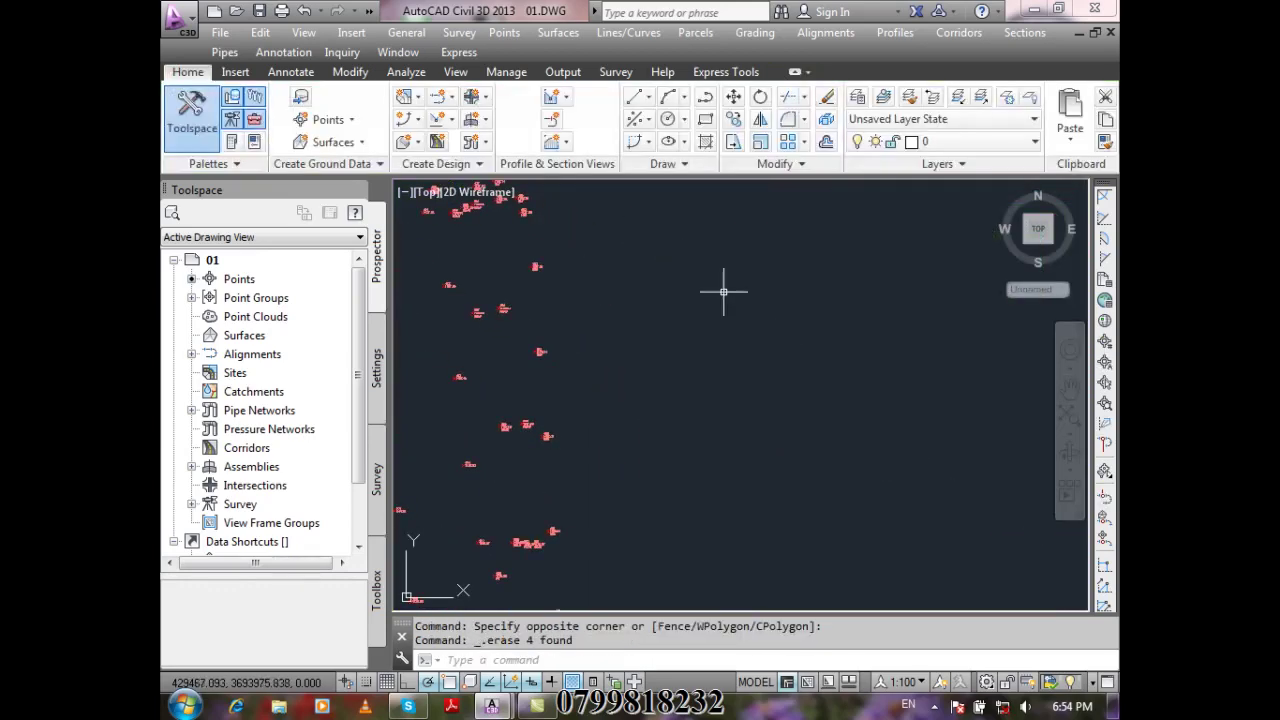
Begin a new point table with style M and edit the style so titles and column headers do not repeat in split tables
{"action": "left_click", "coordinate": [504, 32]}
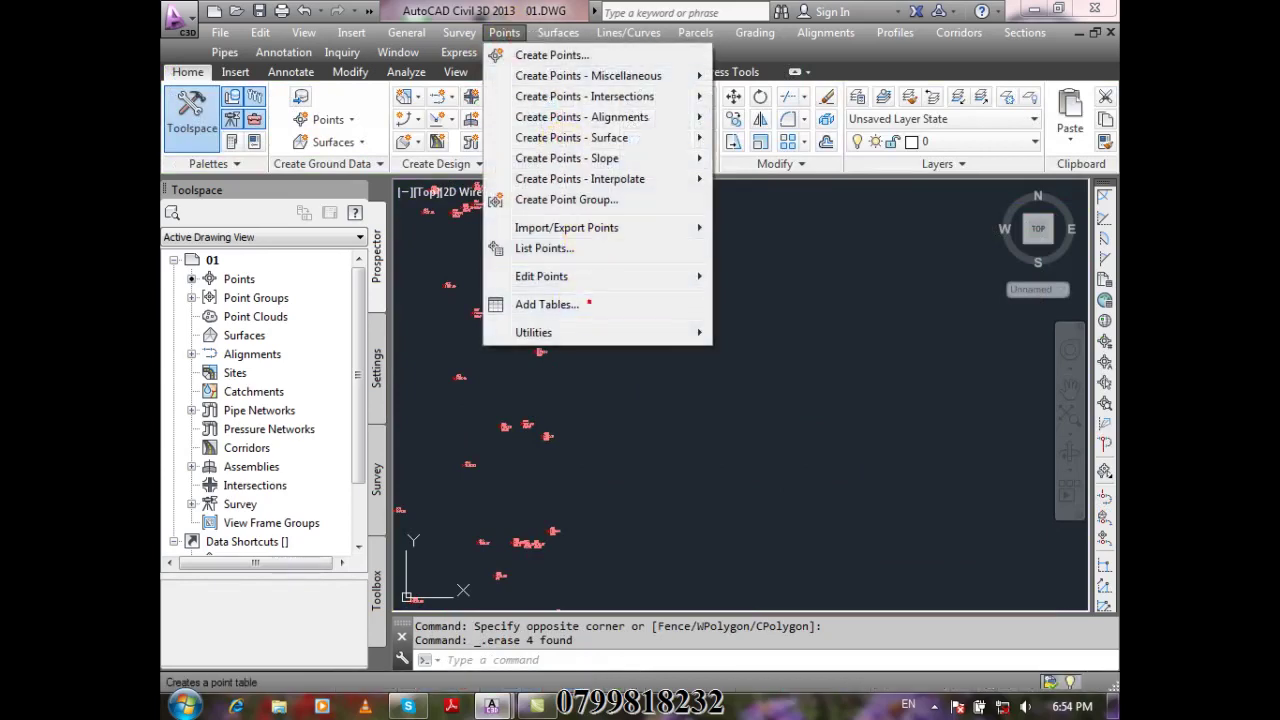
{"action": "left_click", "coordinate": [589, 304]}
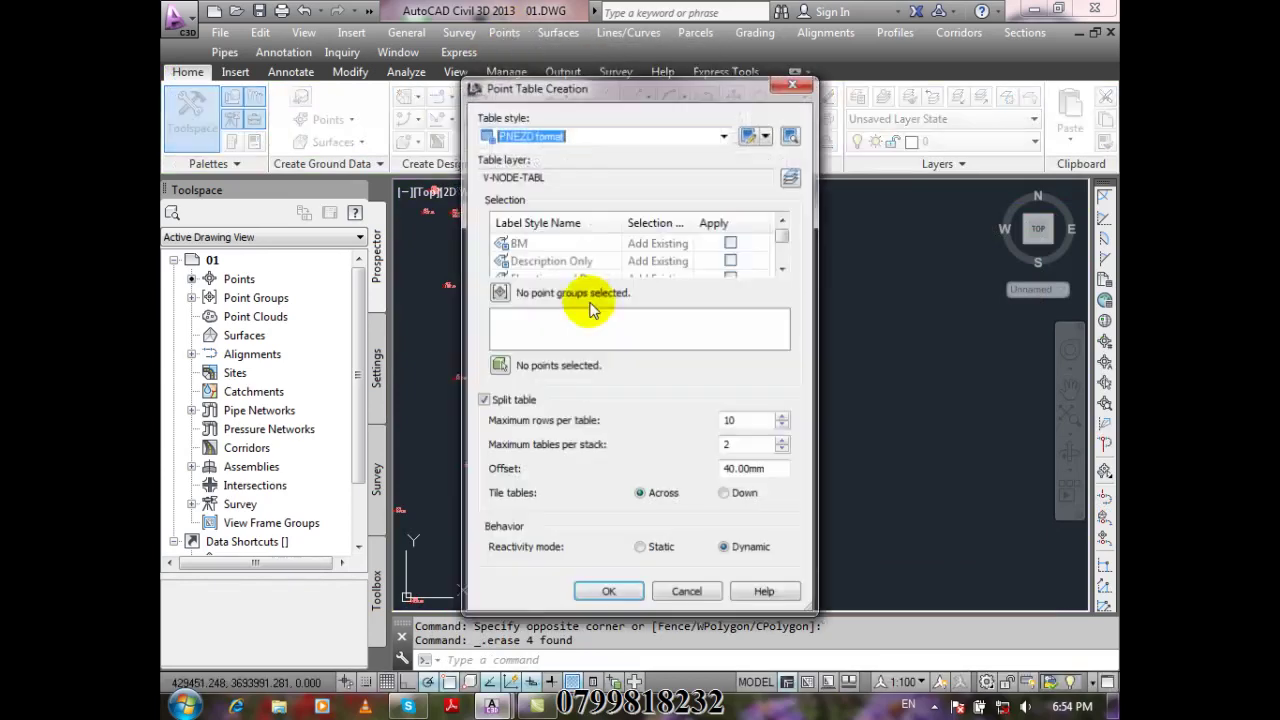
{"action": "left_click", "coordinate": [724, 134]}
{"action": "left_click", "coordinate": [508, 164]}
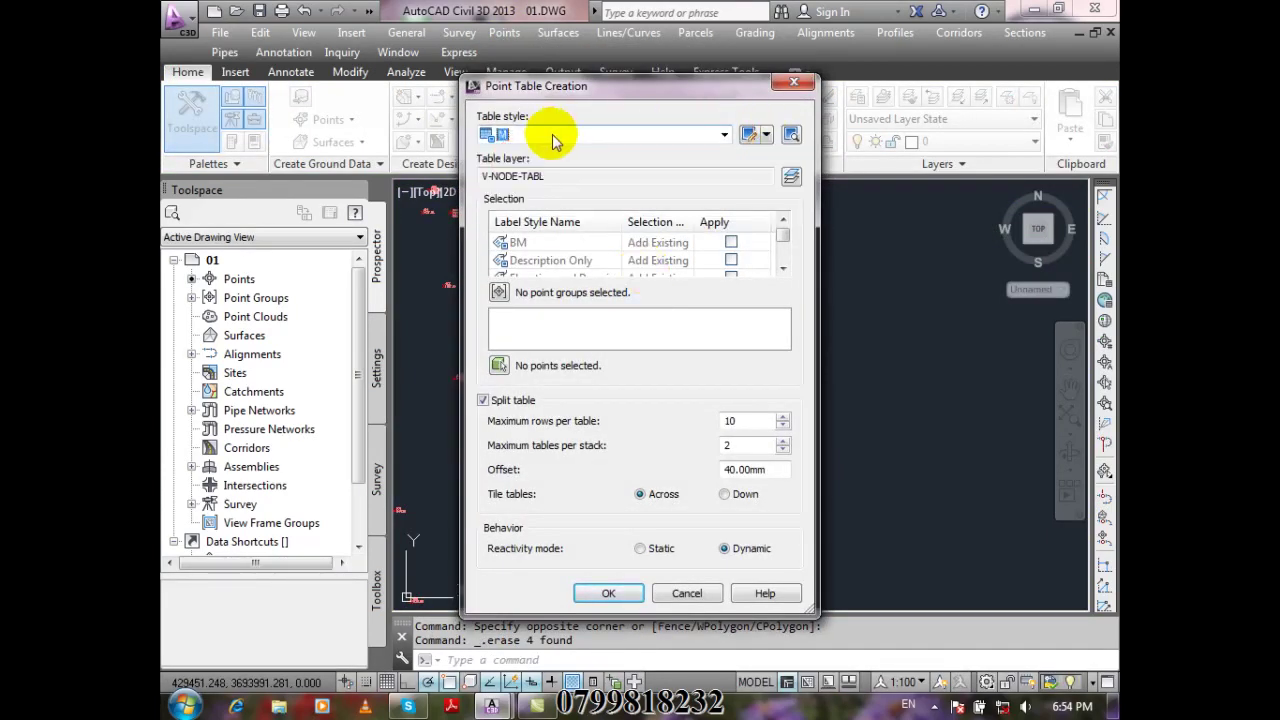
{"action": "left_click", "coordinate": [766, 134]}
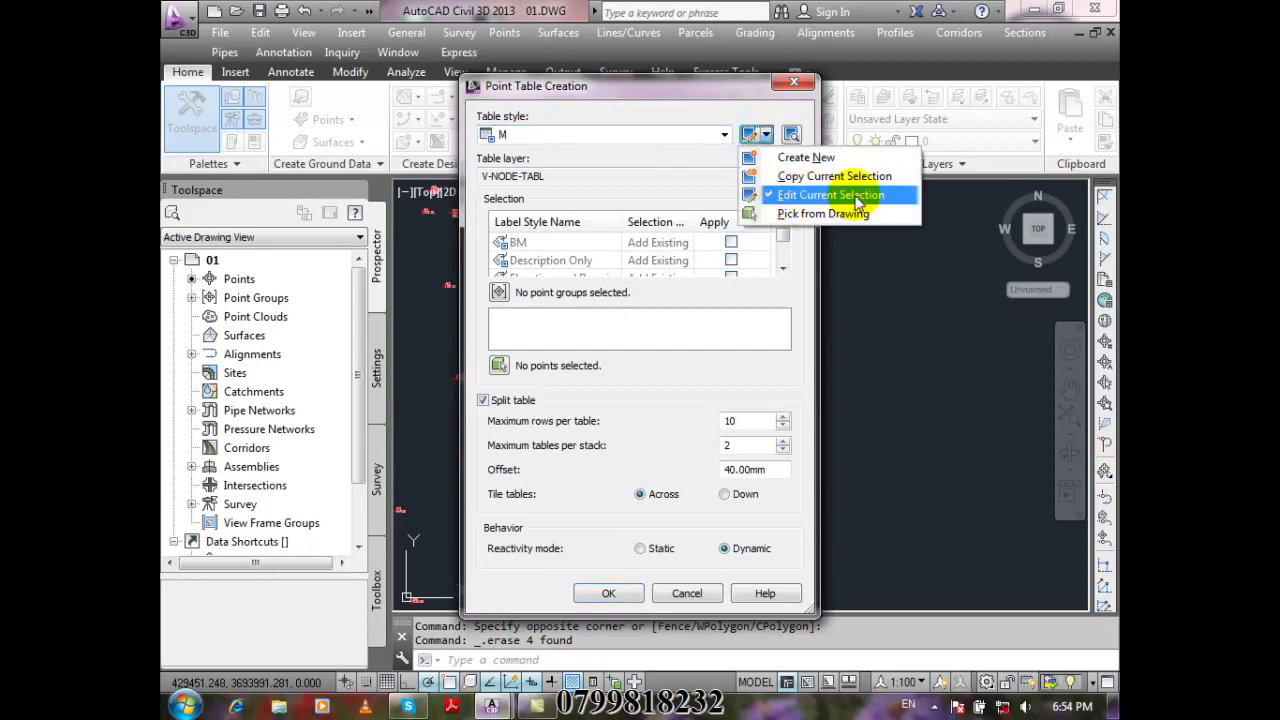
{"action": "left_click", "coordinate": [900, 197]}
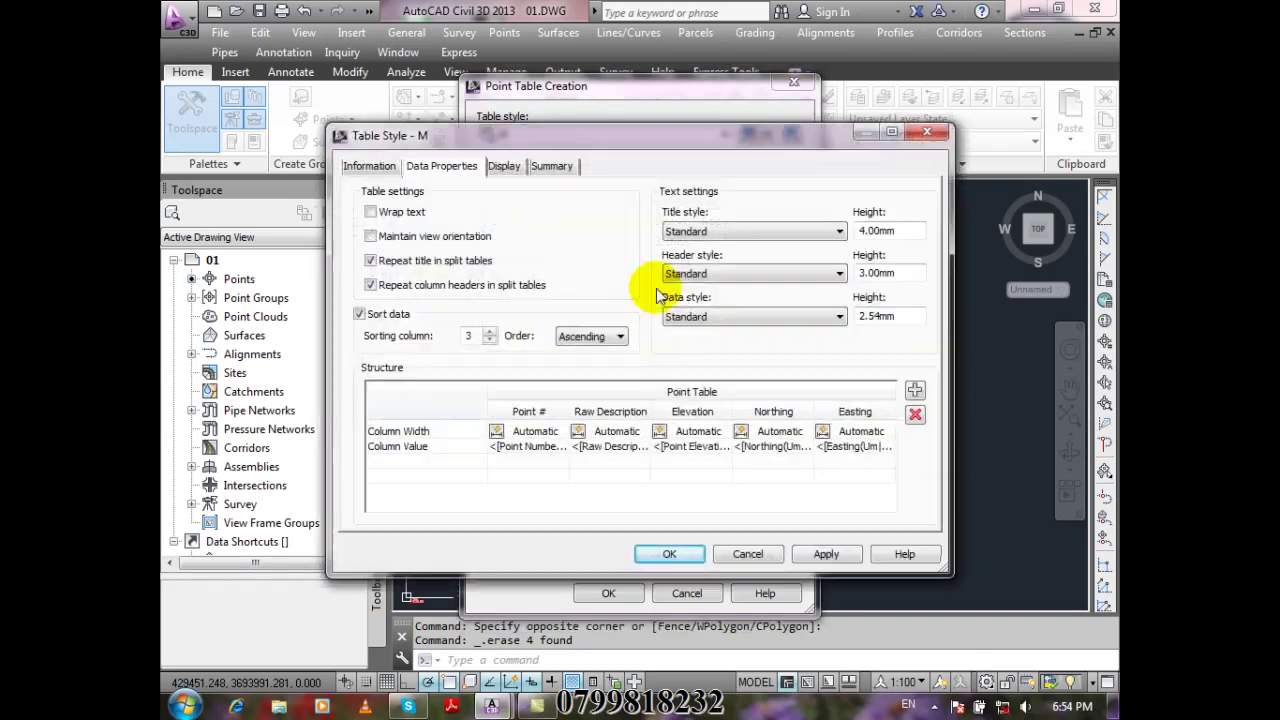
{"action": "left_click", "coordinate": [430, 262]}
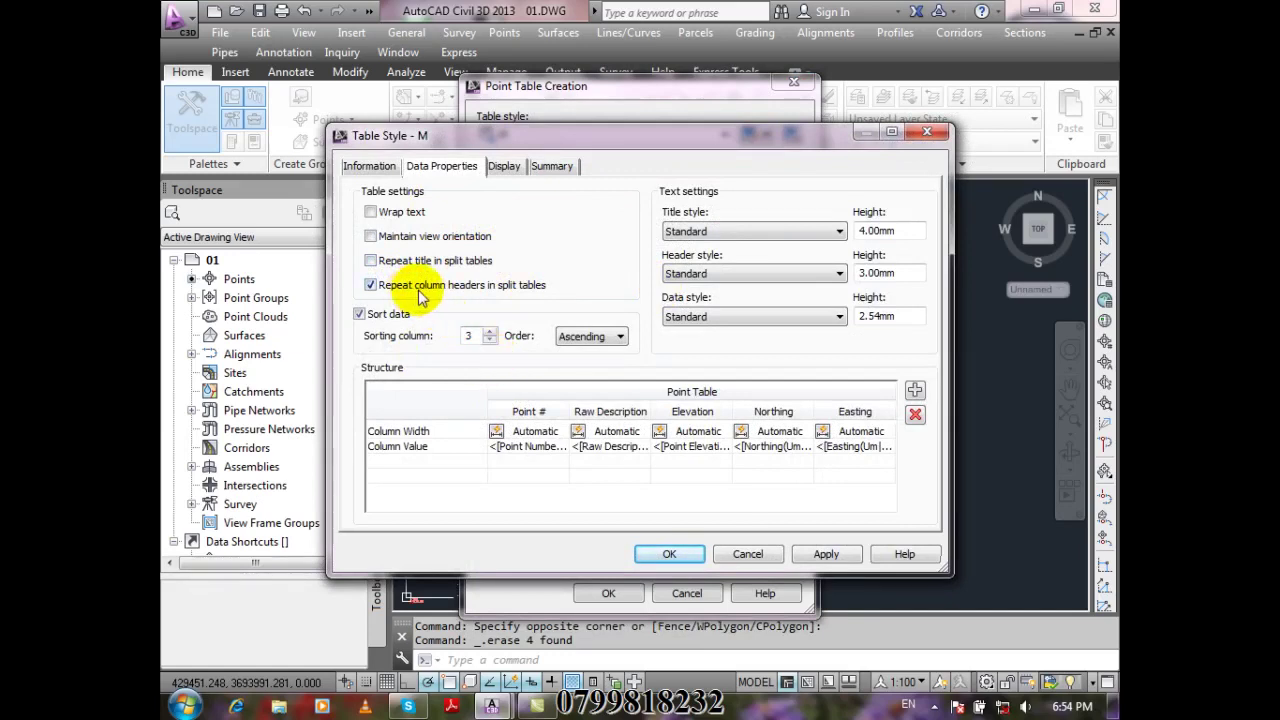
{"action": "left_click", "coordinate": [504, 289]}
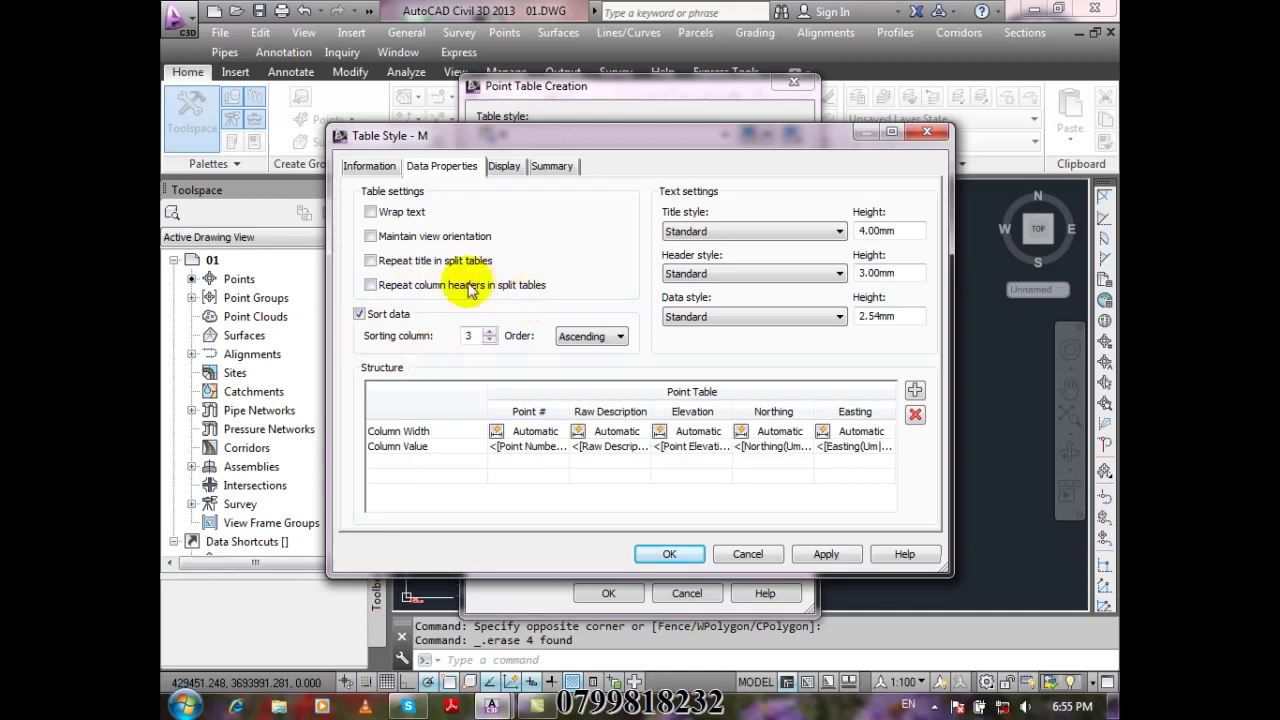
Set style M's sorting column to 1 so the data is sorted by Point #
{"action": "left_click", "coordinate": [491, 340]}
{"action": "left_click", "coordinate": [491, 340]}
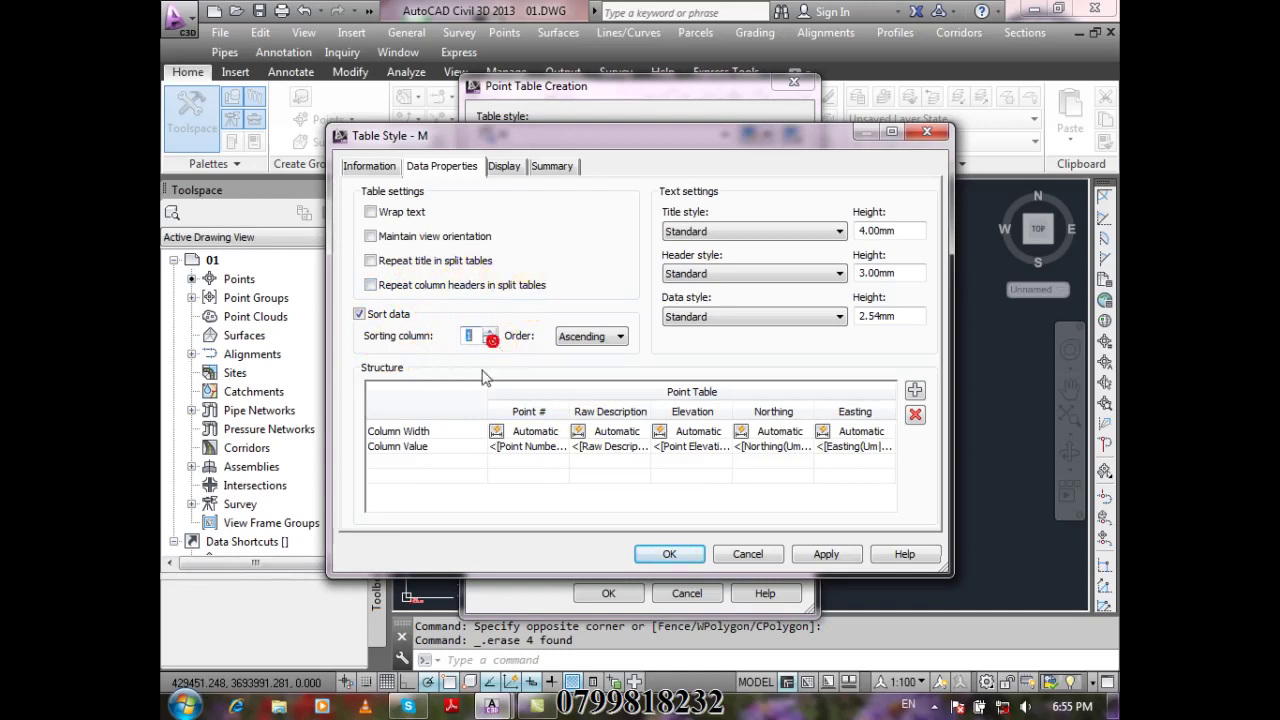
{"action": "left_click", "coordinate": [516, 412]}
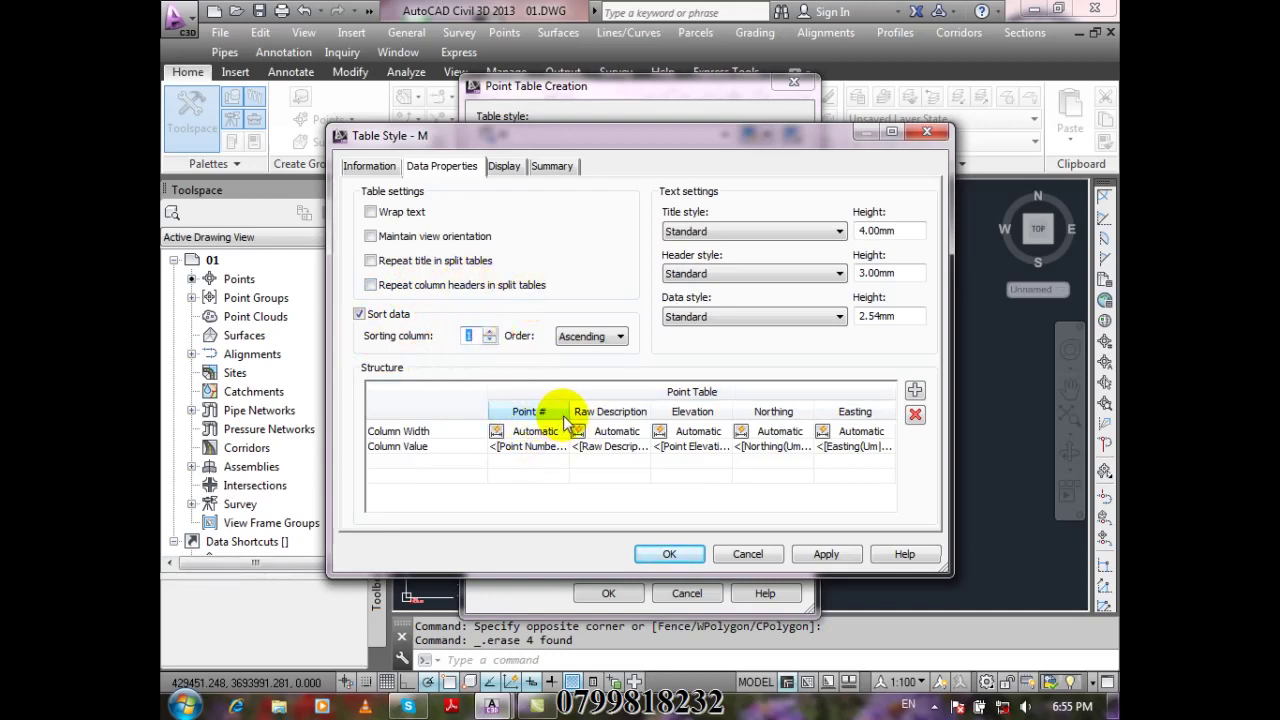
{"action": "left_click", "coordinate": [586, 395]}
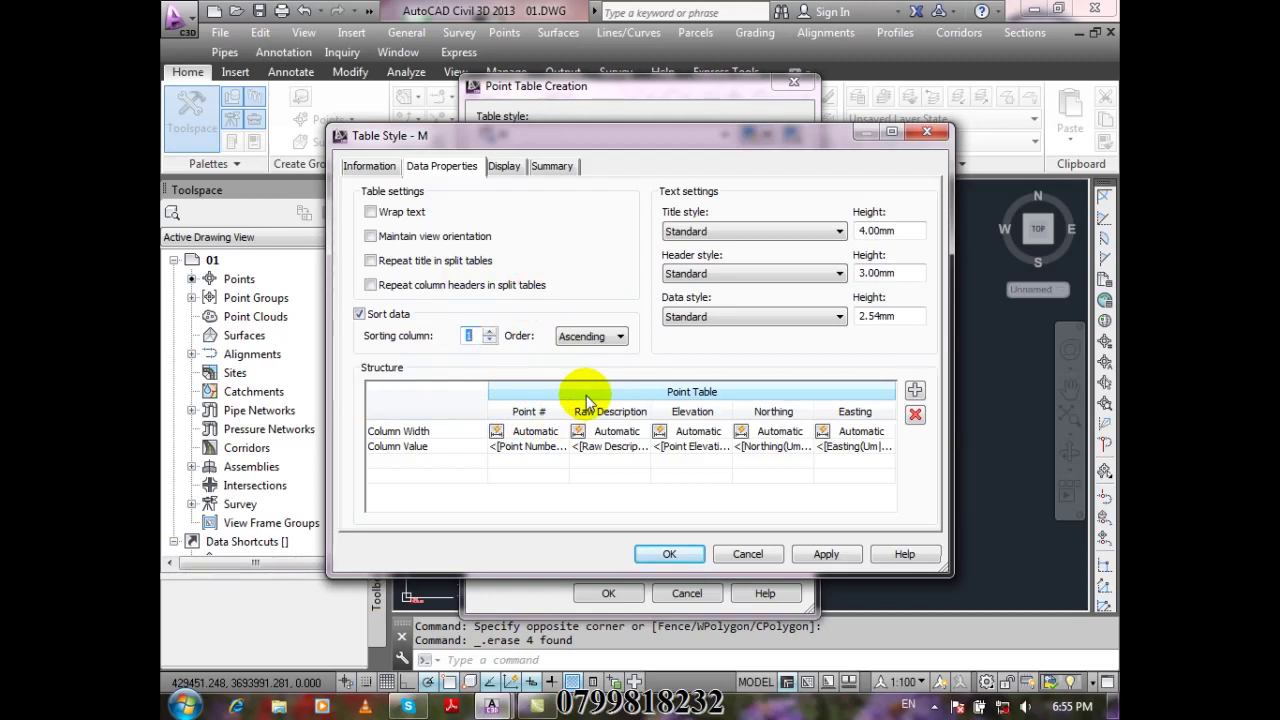
Set the Title Text colour of style M to red, index 10, and accept the style changes
{"action": "left_click", "coordinate": [508, 170]}
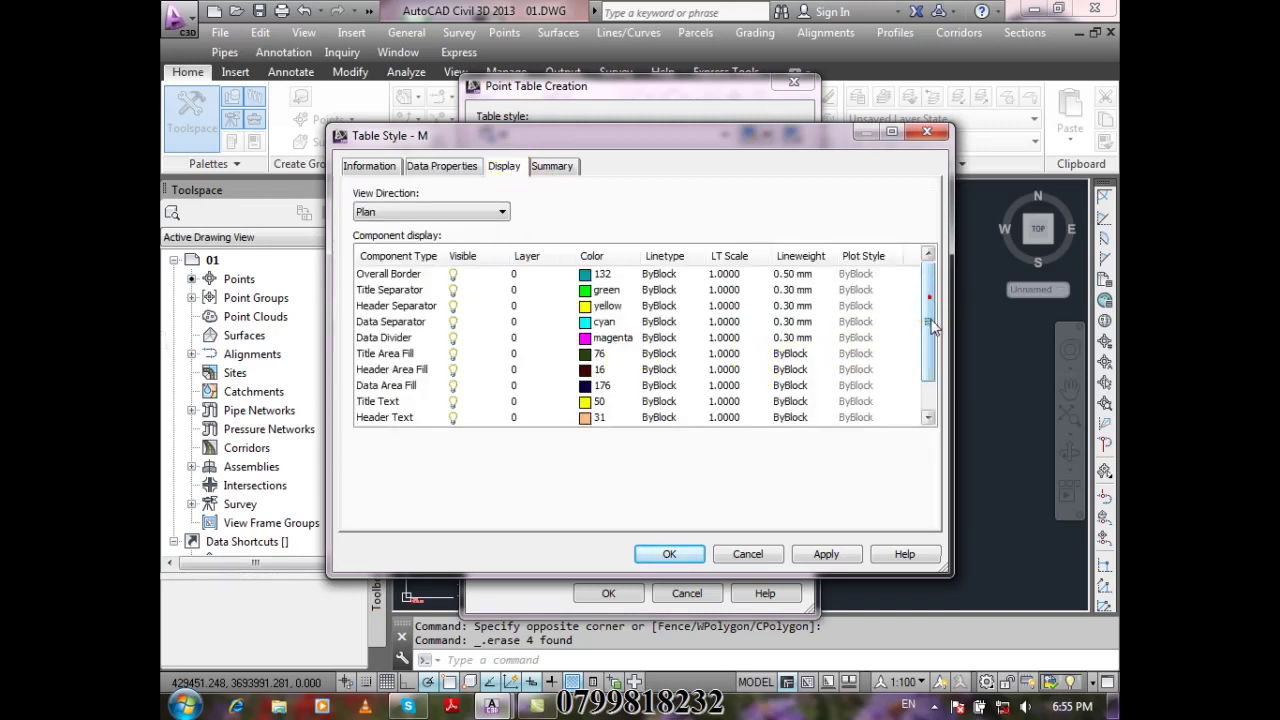
{"action": "scroll", "coordinate": [928, 330], "scroll_direction": "down", "scroll_amount": 1}
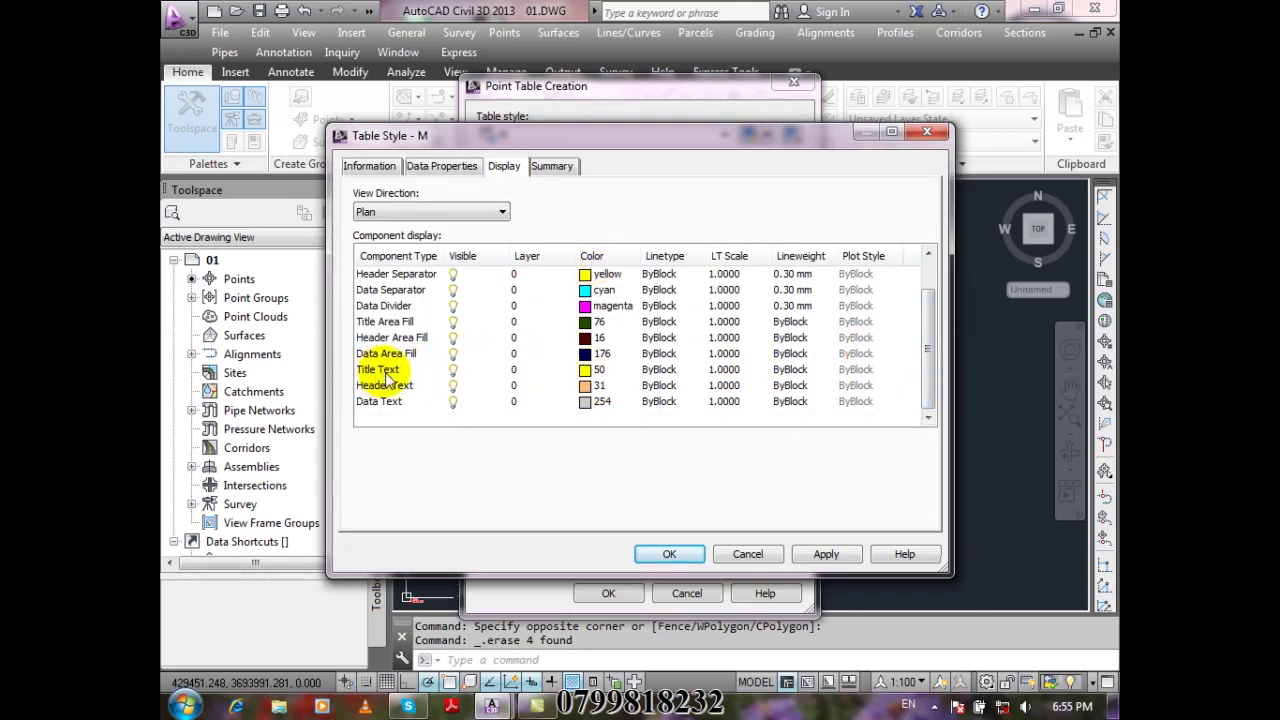
{"action": "left_click", "coordinate": [589, 376]}
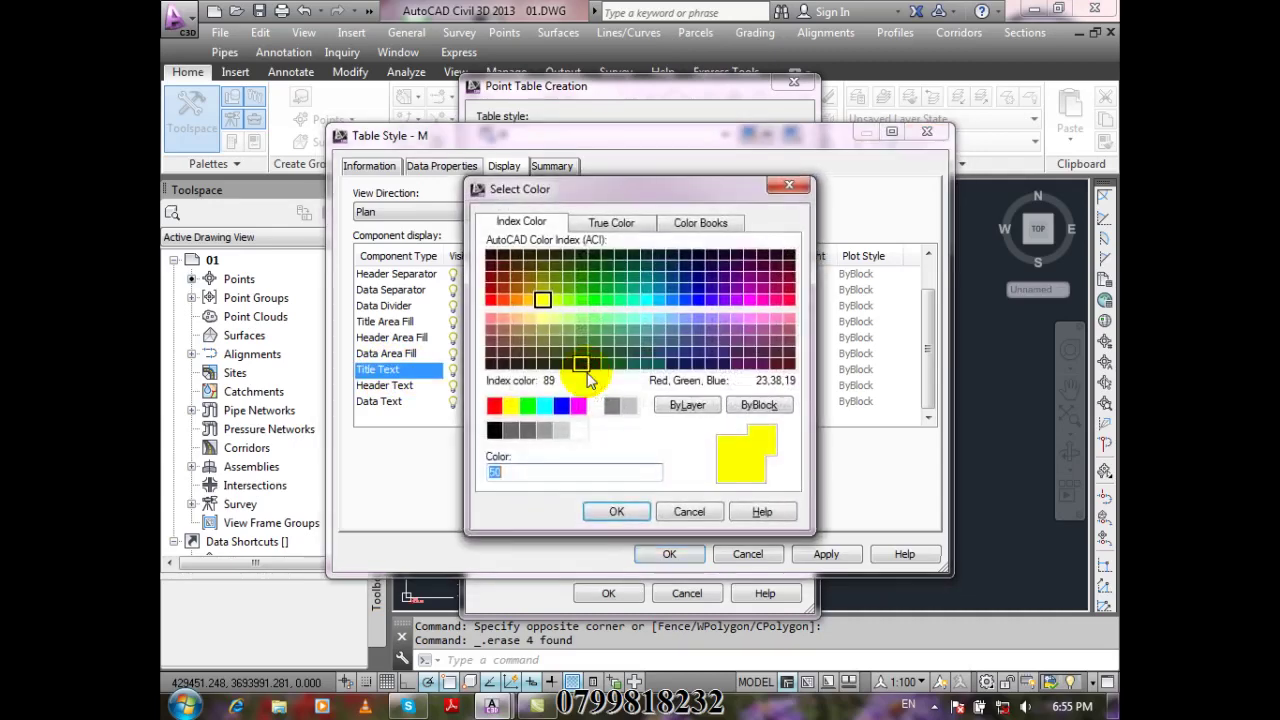
{"action": "left_click", "coordinate": [492, 302]}
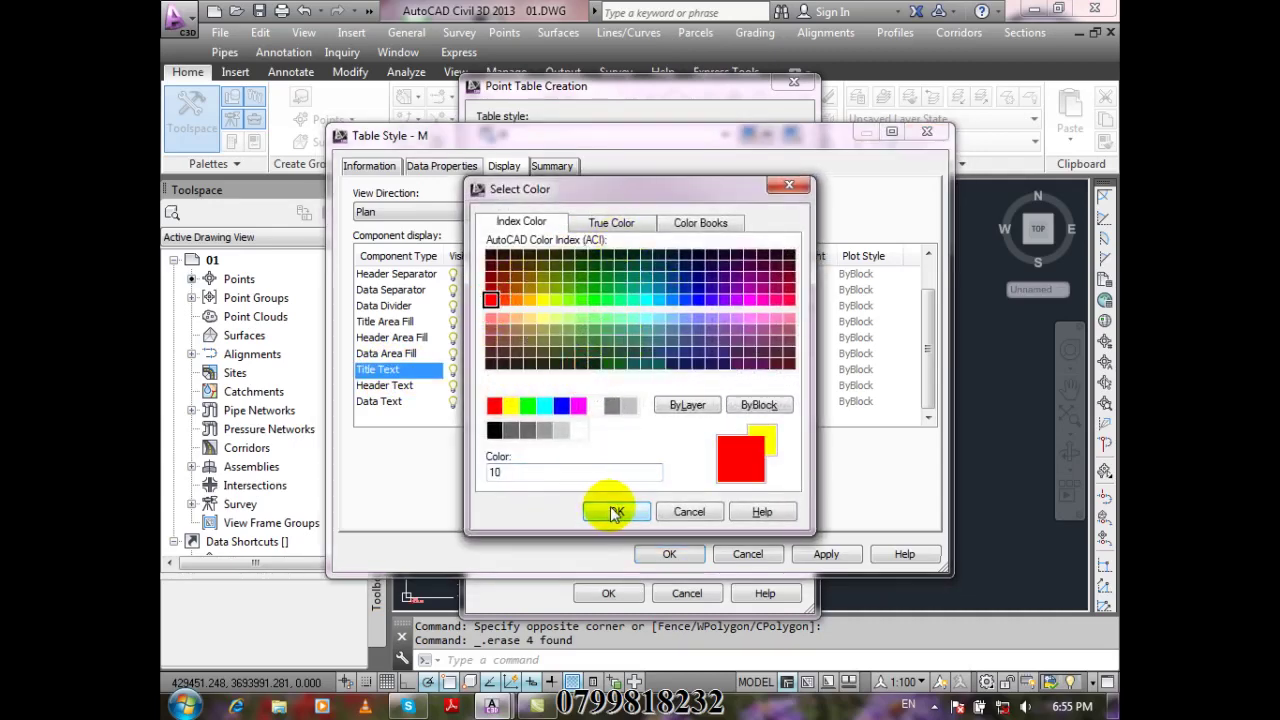
{"action": "left_click", "coordinate": [616, 511]}
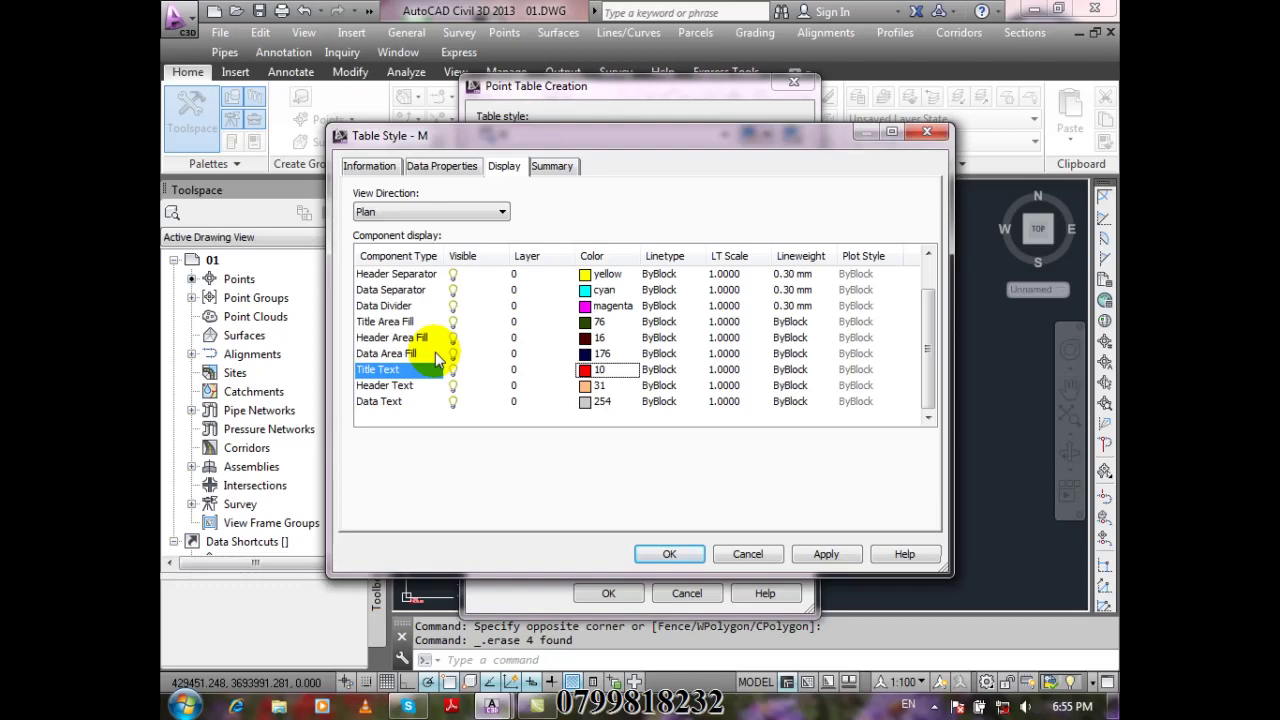
{"action": "left_click", "coordinate": [680, 556]}
Create the split tables for the BUILDING point group with the edited style and place them beside the points
{"action": "left_click", "coordinate": [610, 593]}
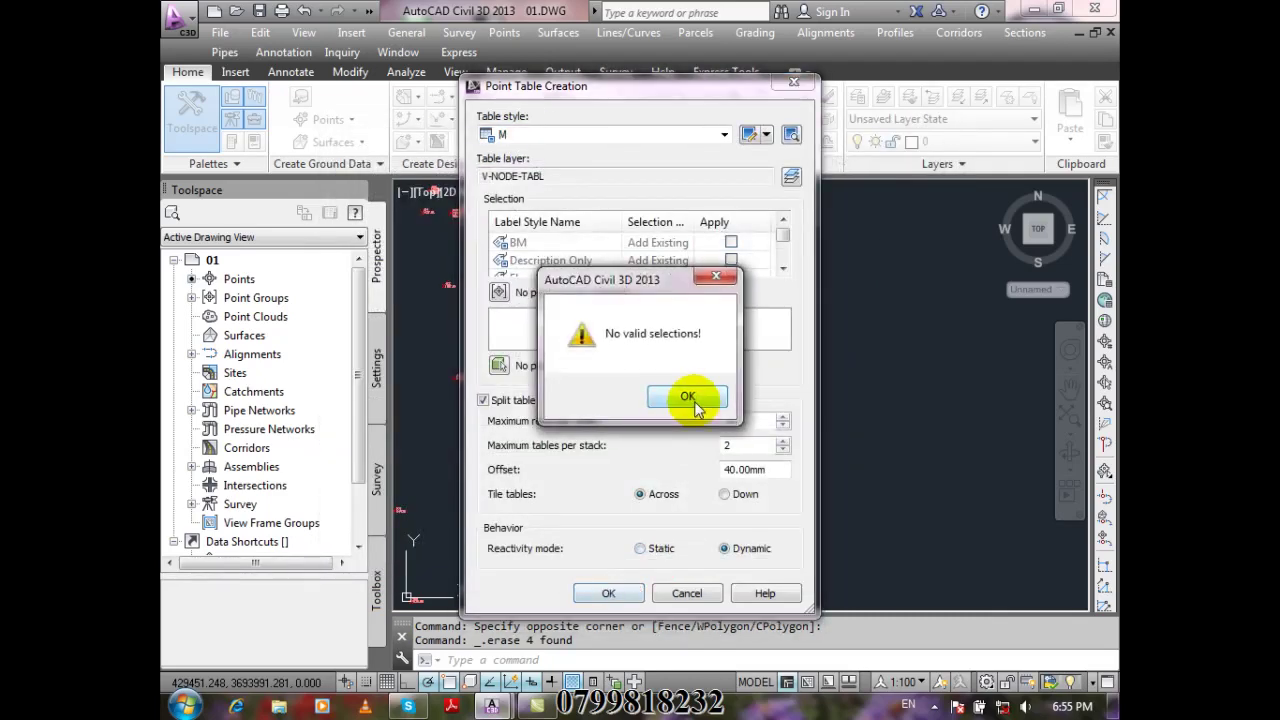
{"action": "left_click", "coordinate": [689, 398]}
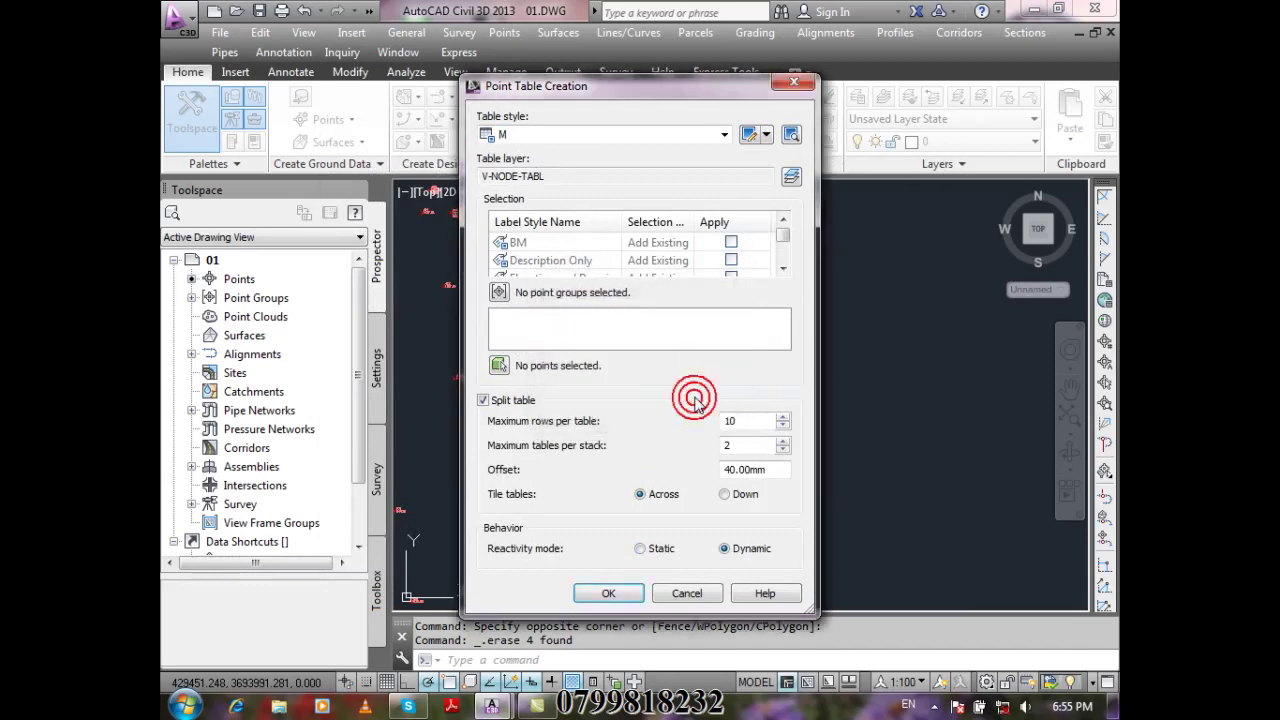
{"action": "left_click", "coordinate": [498, 291]}
{"action": "left_click", "coordinate": [527, 322]}
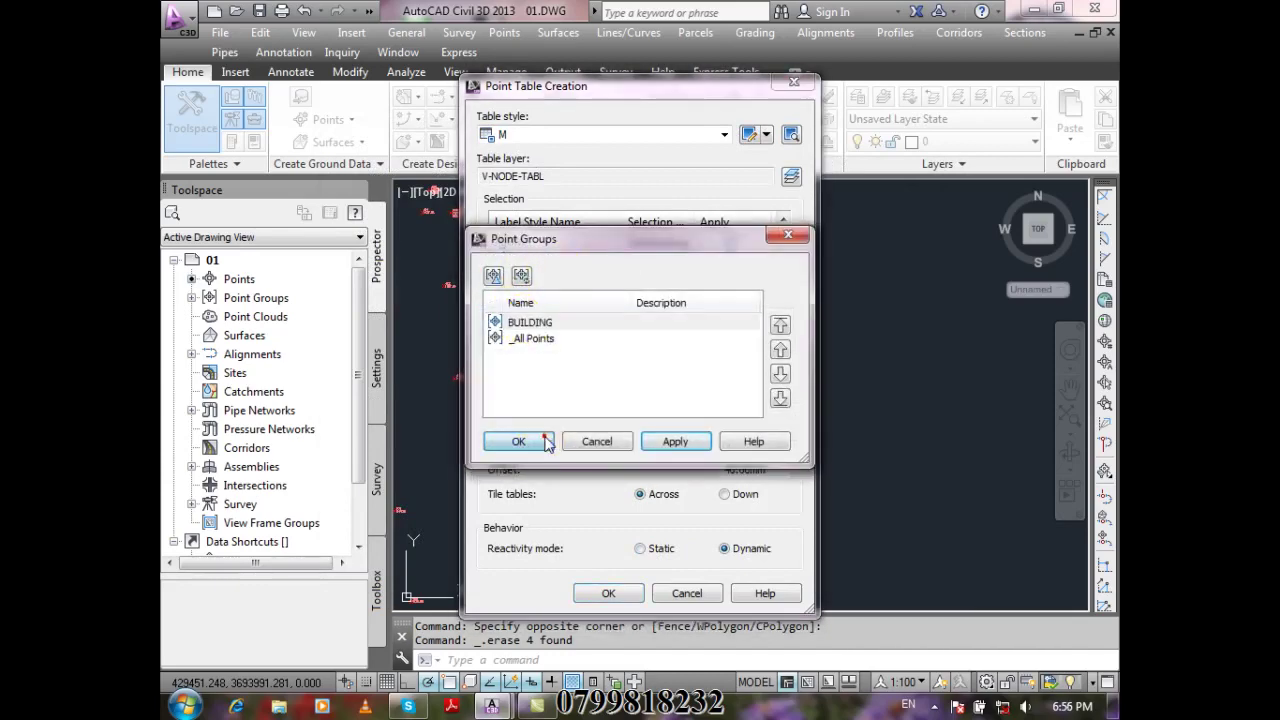
{"action": "left_click", "coordinate": [518, 441]}
{"action": "left_click", "coordinate": [629, 584]}
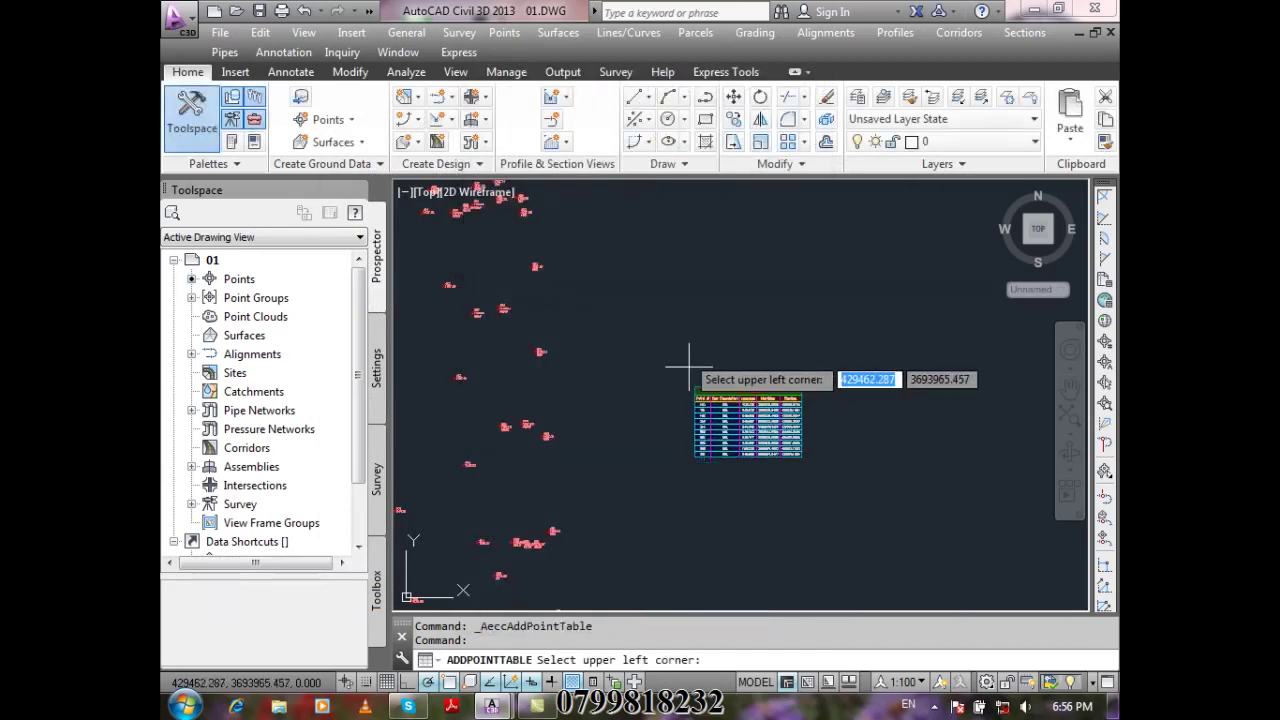
{"action": "left_click", "coordinate": [663, 285]}
Examine the placed tables' title, column headers and point number order
{"action": "scroll", "coordinate": [729, 281], "scroll_direction": "up", "scroll_amount": 5}
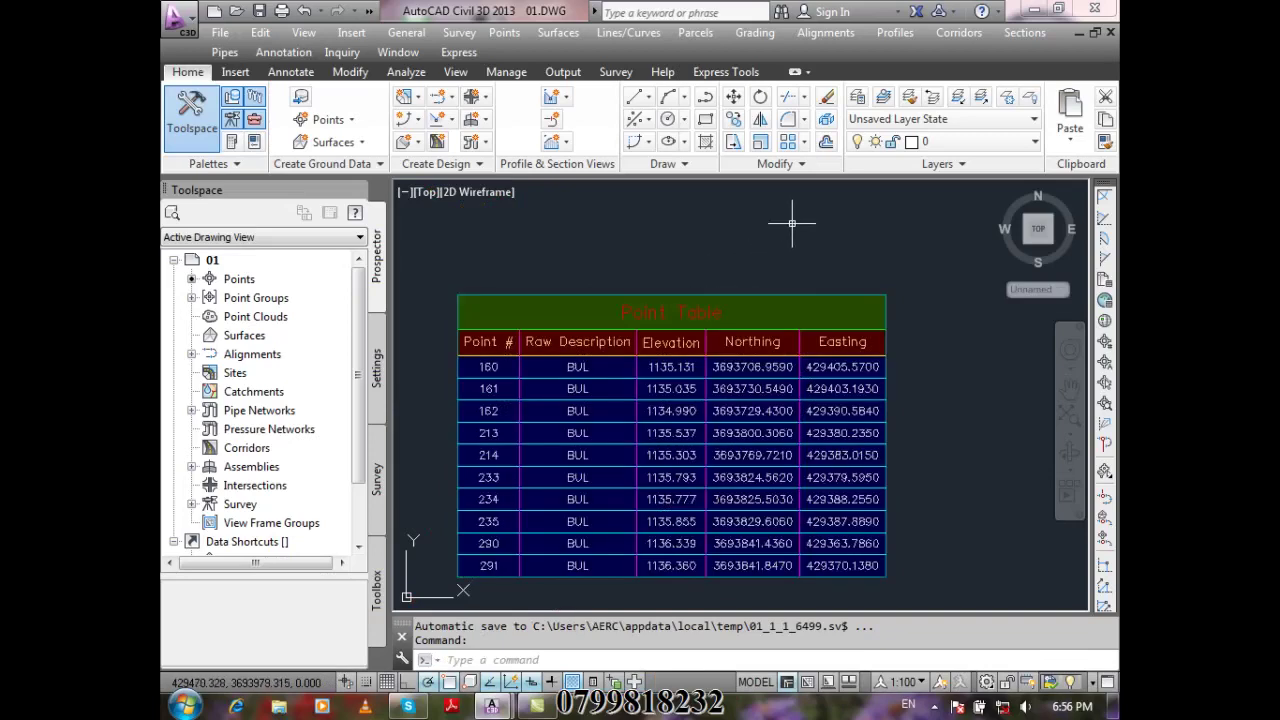
{"action": "scroll", "coordinate": [780, 235], "scroll_direction": "down", "scroll_amount": 5}
{"action": "scroll", "coordinate": [790, 230], "scroll_direction": "up", "scroll_amount": 4}
{"action": "scroll", "coordinate": [800, 242], "scroll_direction": "down", "scroll_amount": 1}
{"action": "scroll", "coordinate": [800, 242], "scroll_direction": "up", "scroll_amount": 4}
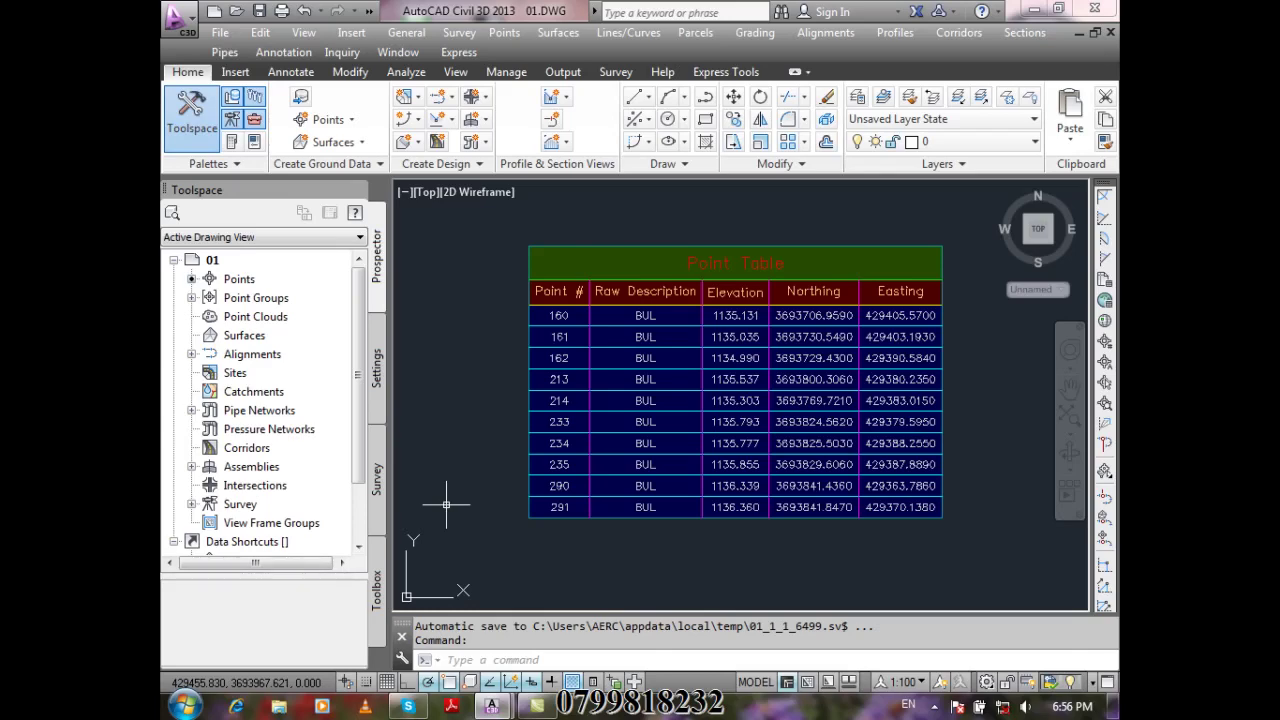
Erase the existing set of split point tables beside the survey points
{"action": "left_click", "coordinate": [689, 243]}
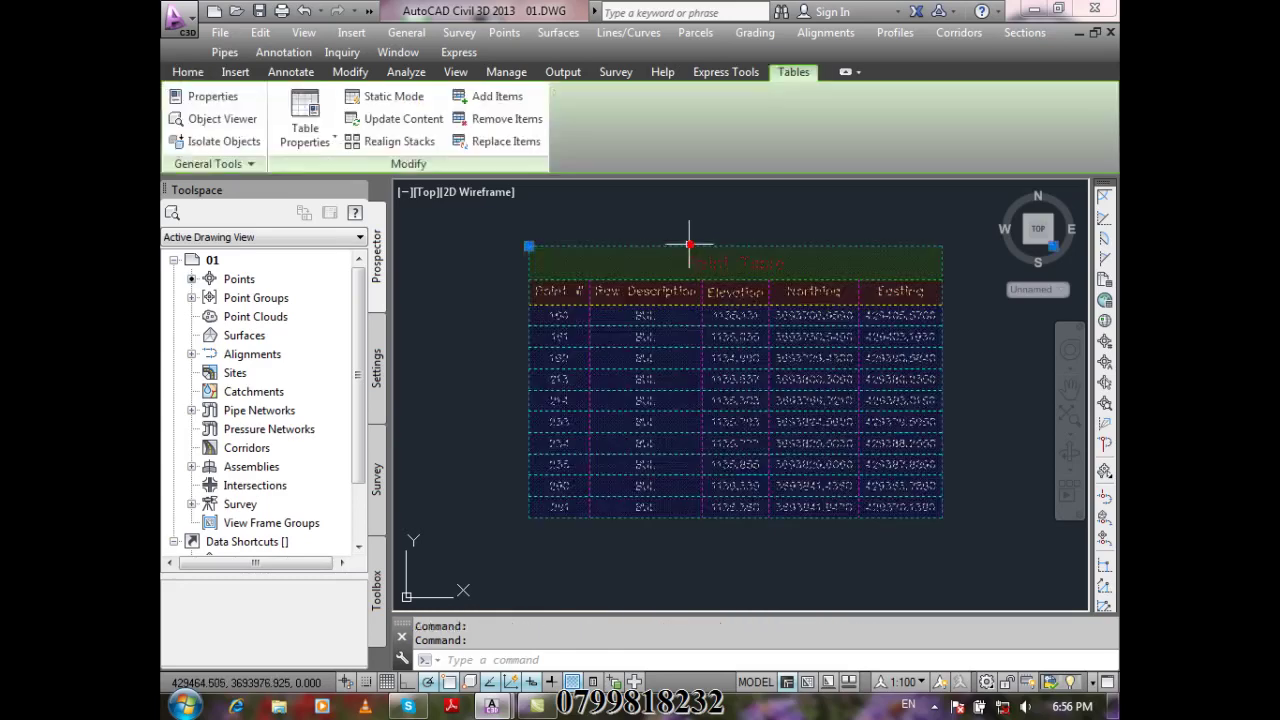
{"action": "scroll", "coordinate": [670, 290], "scroll_direction": "down", "scroll_amount": 5}
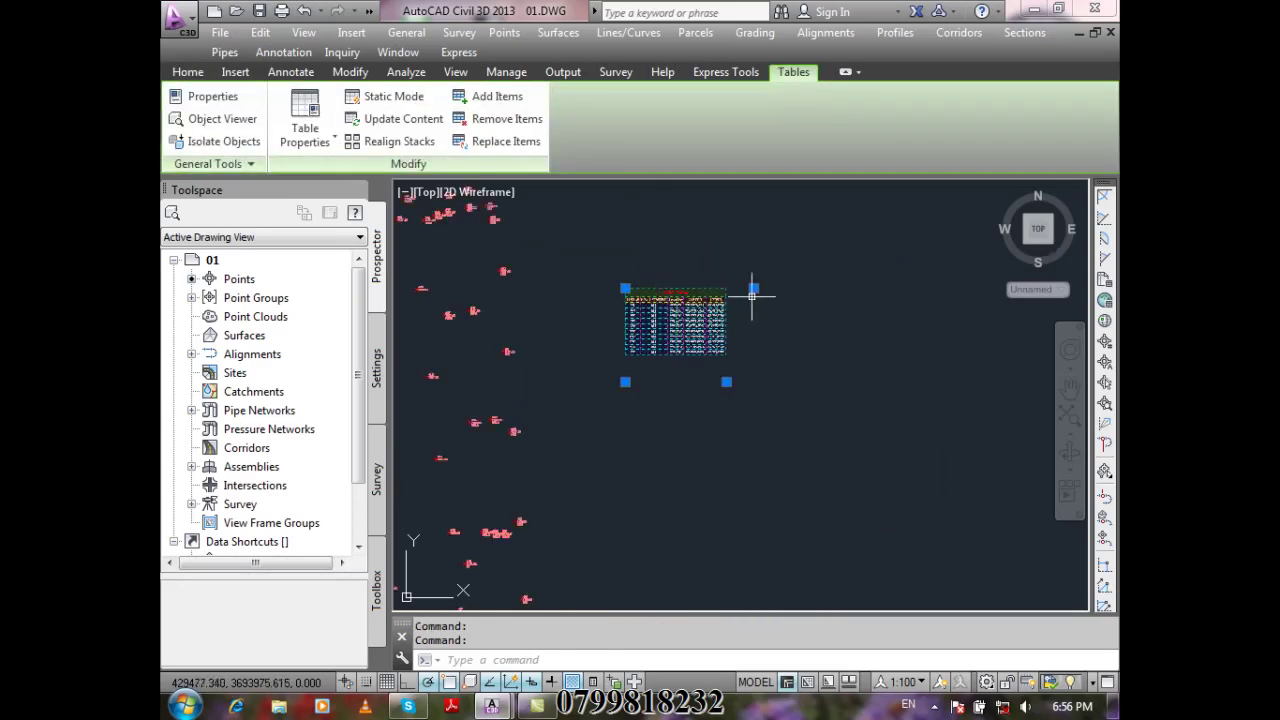
{"action": "key", "text": "Escape"}
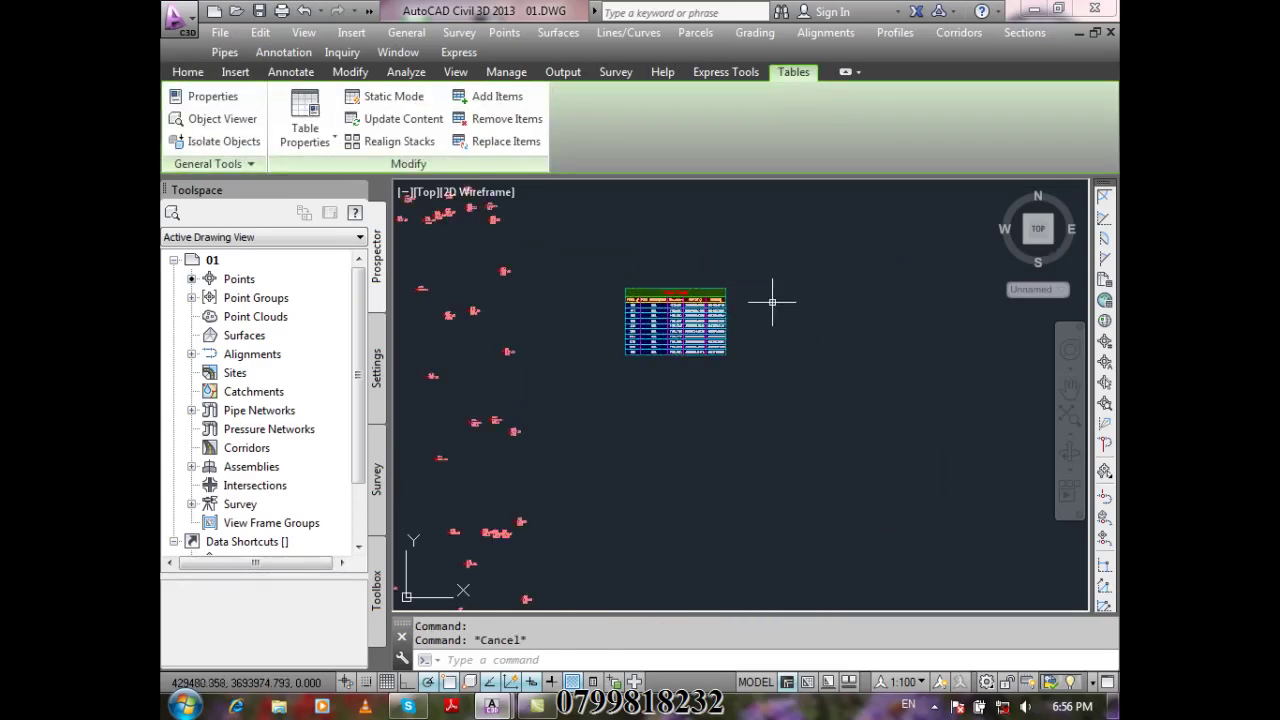
{"action": "left_click_drag", "start_coordinate": [772, 301], "coordinate": [705, 300]}
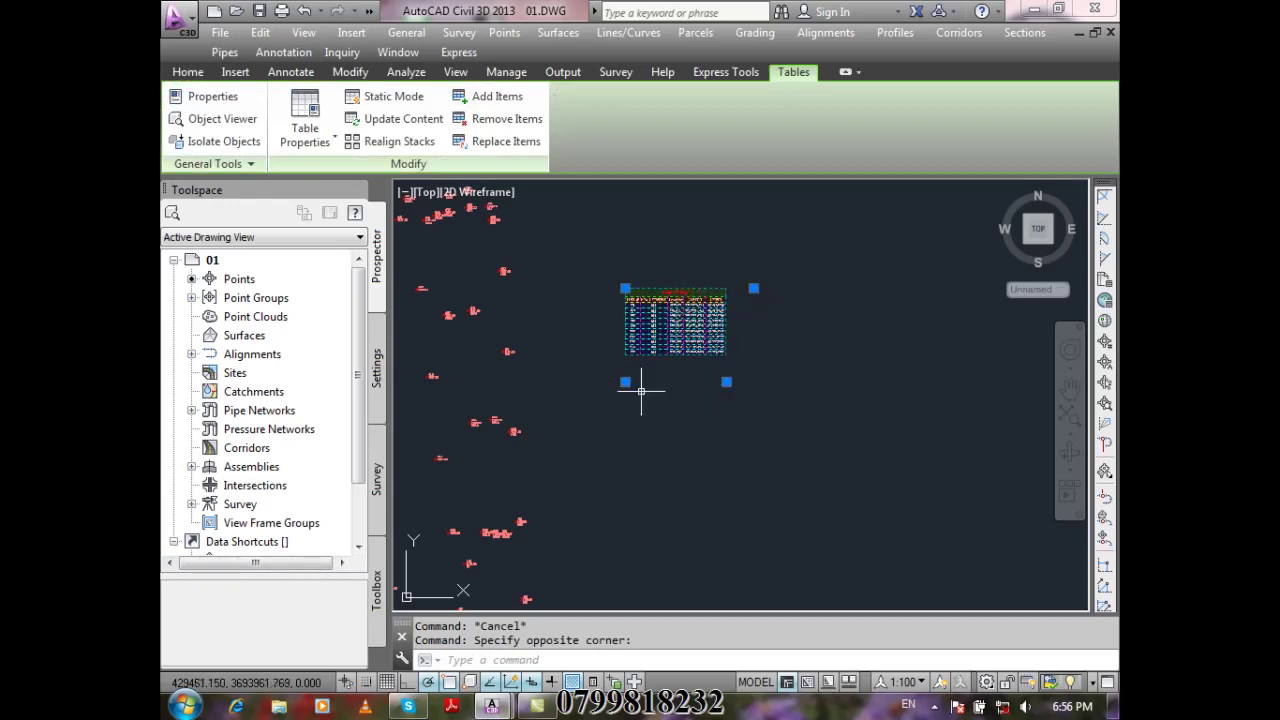
{"action": "key", "text": "Escape"}
{"action": "left_click", "coordinate": [765, 288]}
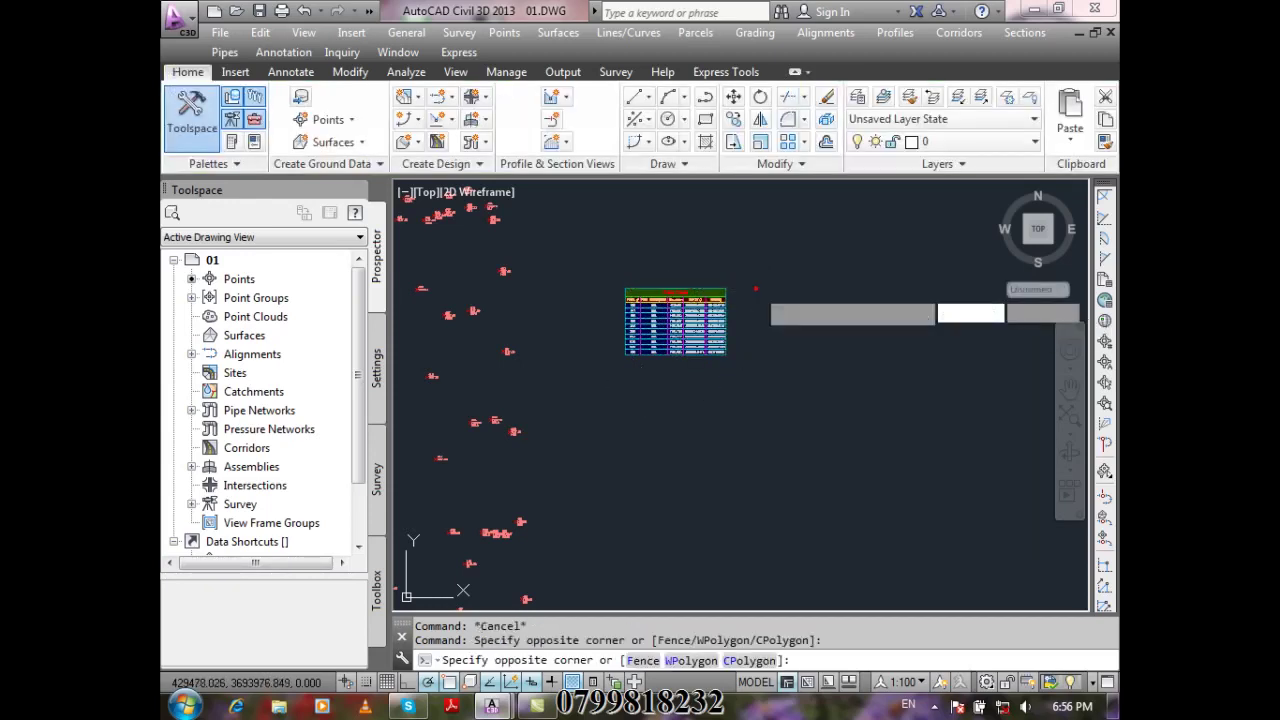
{"action": "left_click", "coordinate": [763, 306]}
{"action": "key", "text": "Escape"}
{"action": "left_click", "coordinate": [766, 291]}
{"action": "left_click", "coordinate": [816, 387]}
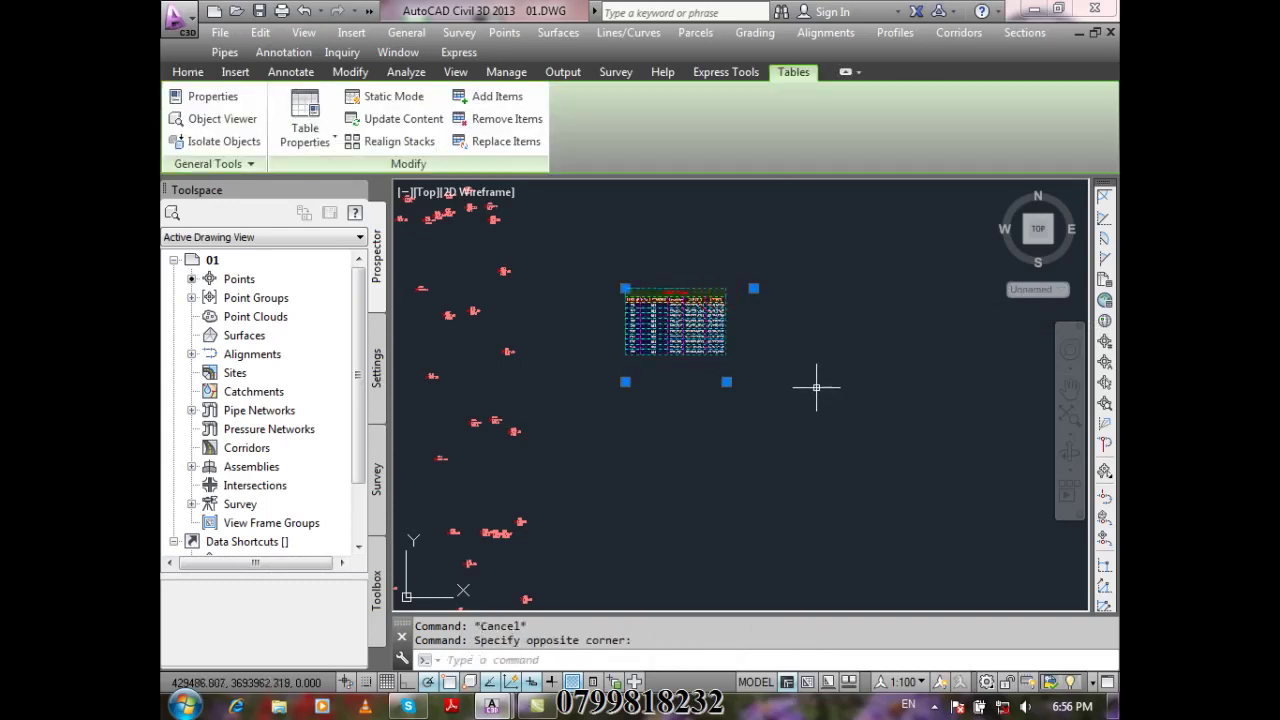
{"action": "key", "text": "Delete"}
Create split point tables for the BUILDING point group with table style M and place them beside the survey points
{"action": "left_click", "coordinate": [505, 32]}
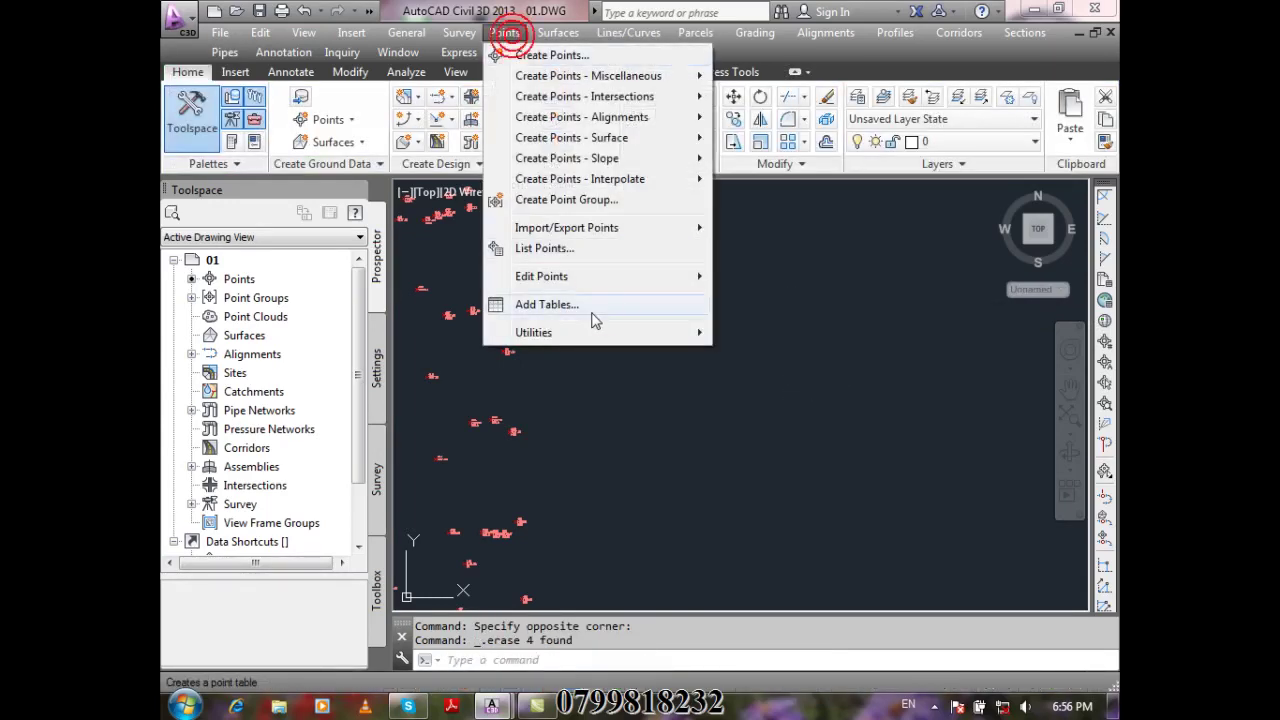
{"action": "left_click", "coordinate": [592, 316]}
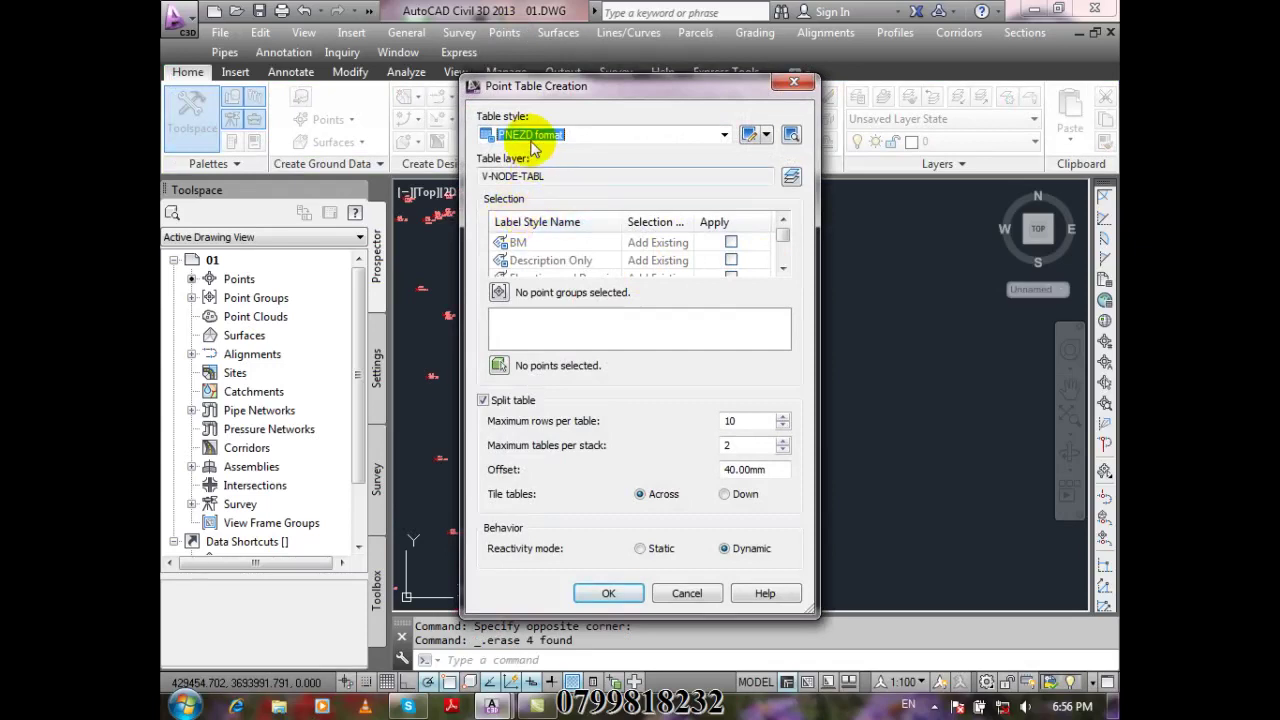
{"action": "left_click", "coordinate": [710, 134]}
{"action": "left_click", "coordinate": [535, 166]}
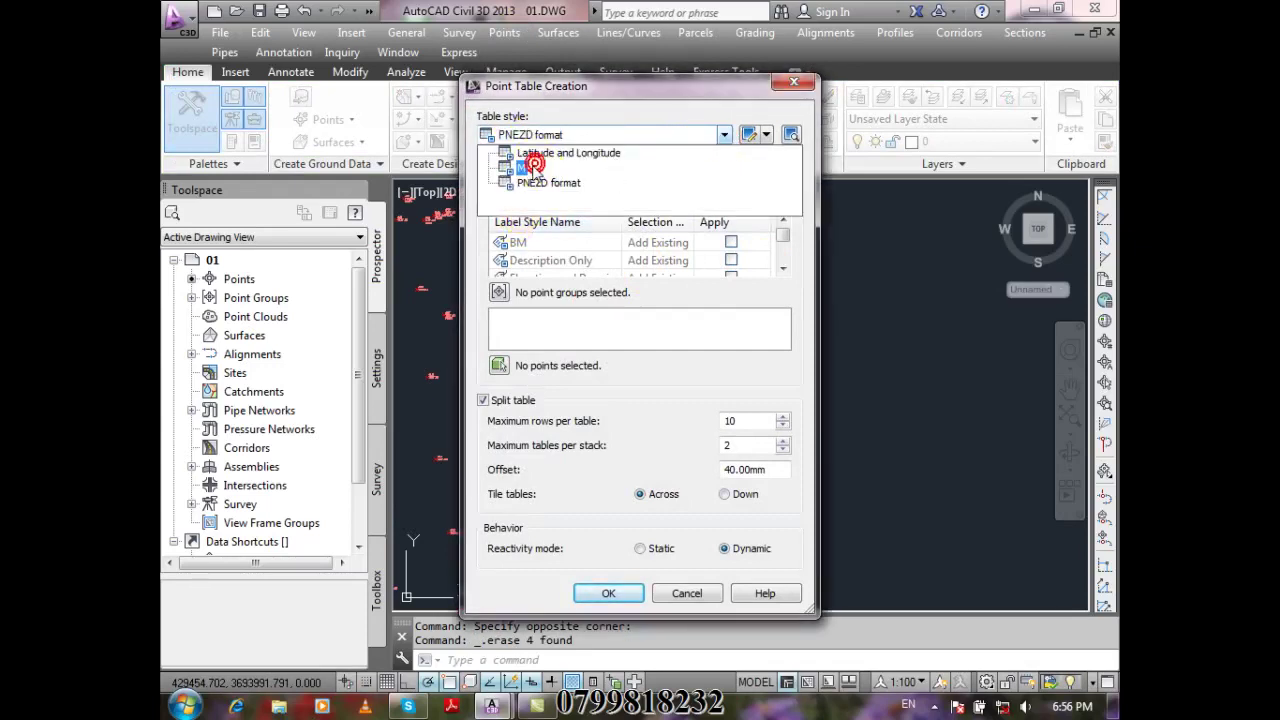
{"action": "left_click", "coordinate": [498, 292]}
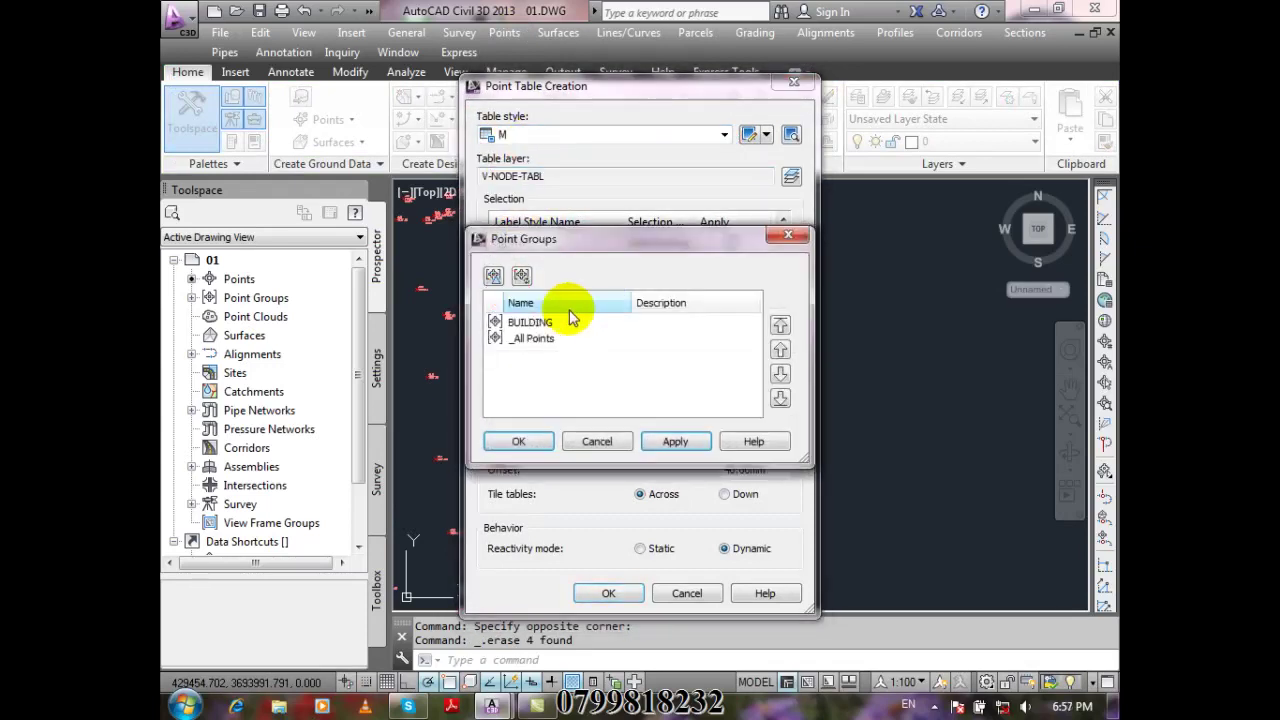
{"action": "left_click", "coordinate": [568, 322]}
{"action": "left_click", "coordinate": [518, 441]}
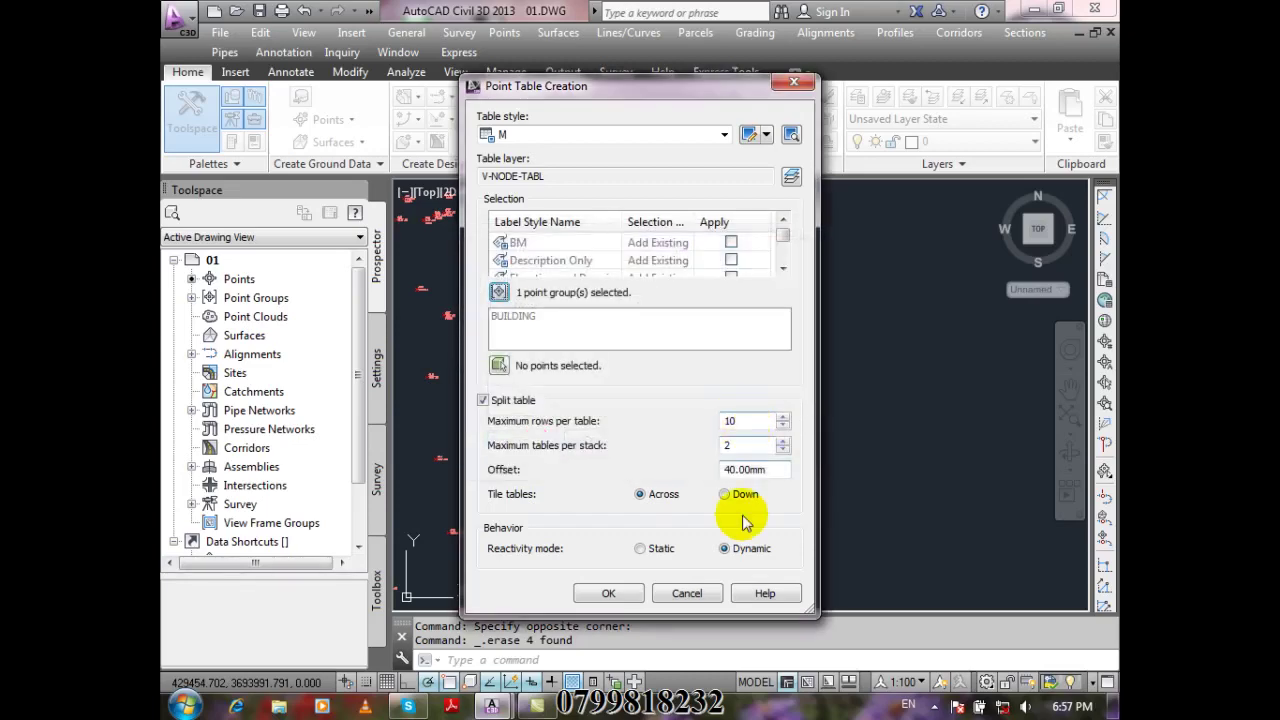
{"action": "left_click", "coordinate": [610, 593]}
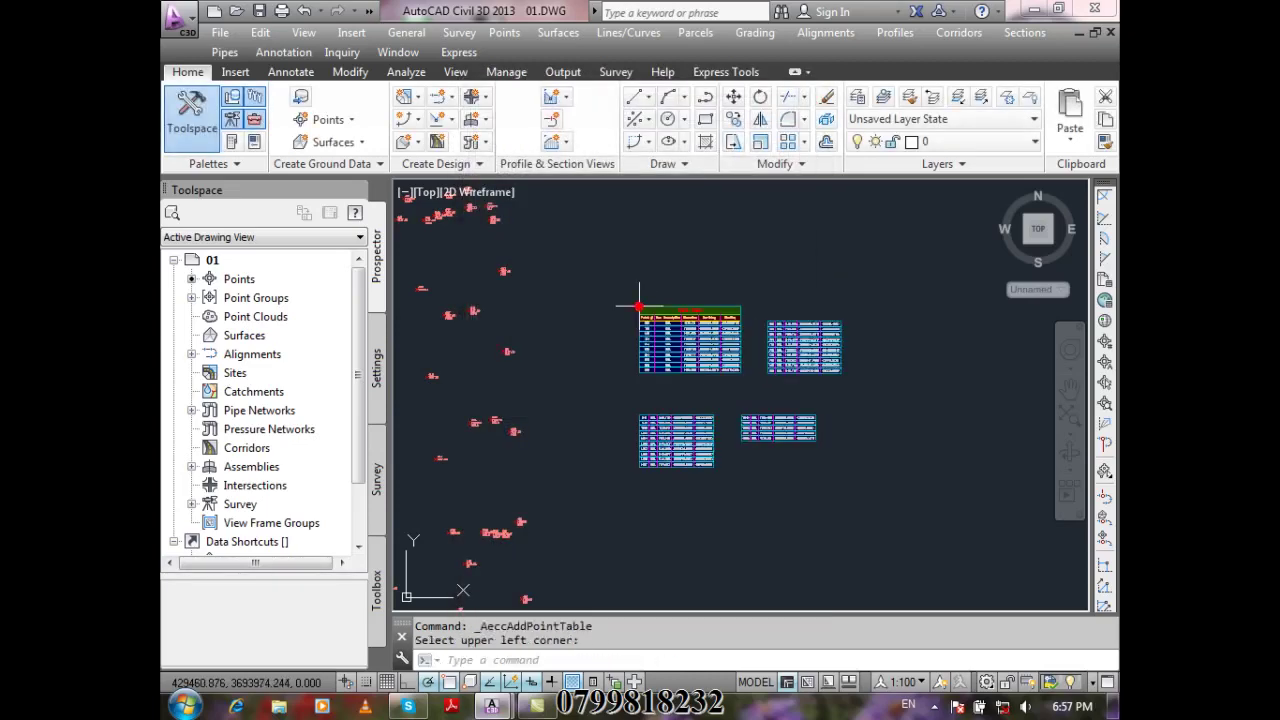
{"action": "left_click", "coordinate": [639, 306]}
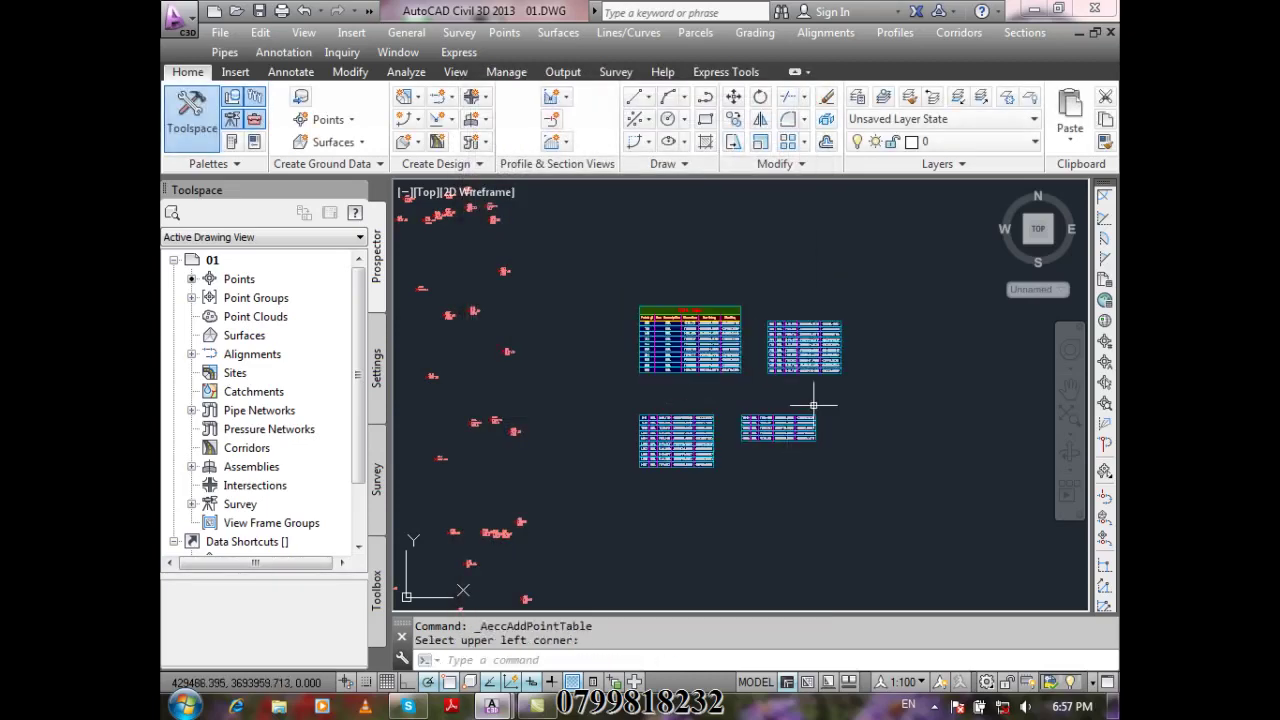
Examine the title and header rows across the newly placed split tables
{"action": "scroll", "coordinate": [816, 370], "scroll_direction": "up", "scroll_amount": 2}
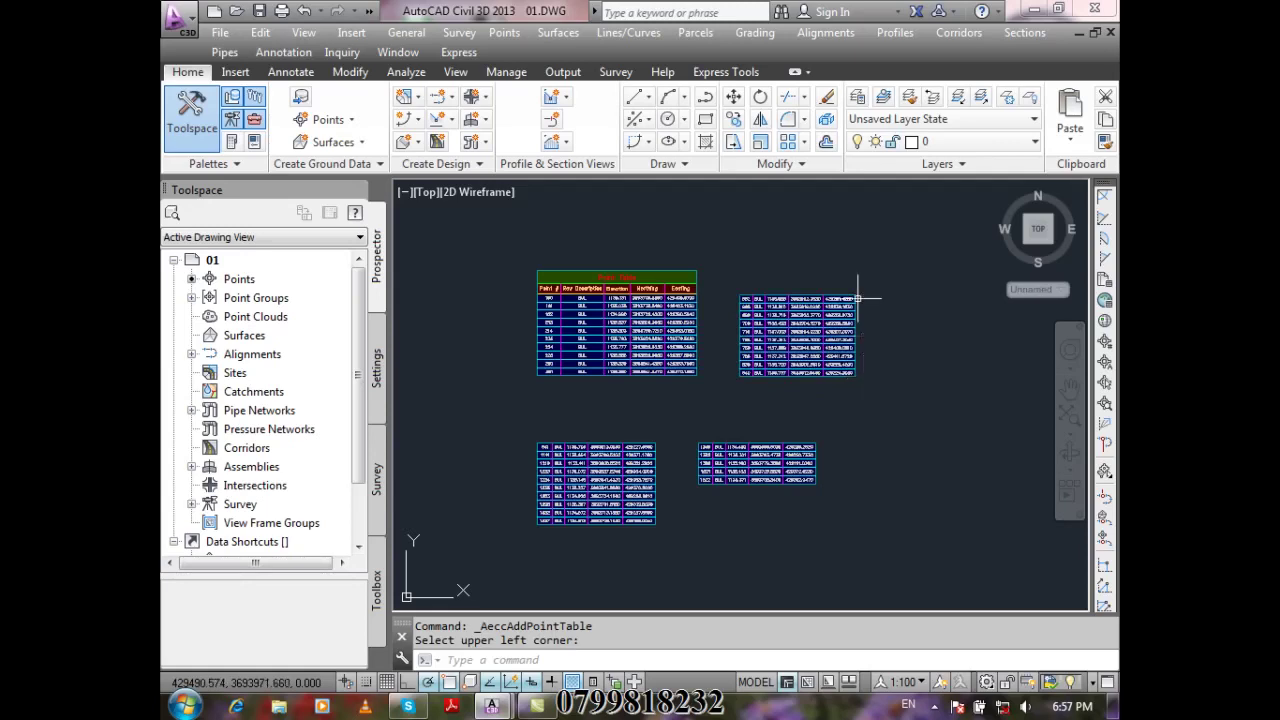
{"action": "scroll", "coordinate": [798, 279], "scroll_direction": "up", "scroll_amount": 2}
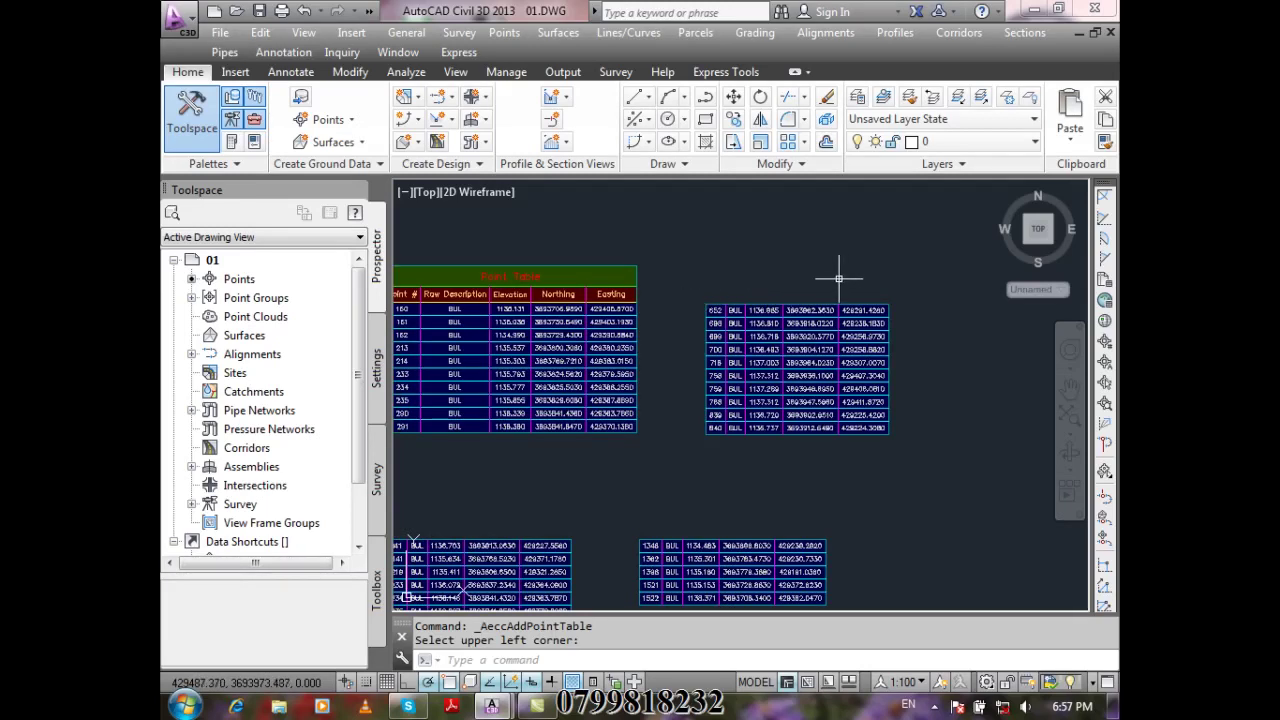
{"action": "scroll", "coordinate": [840, 272], "scroll_direction": "down", "scroll_amount": 2}
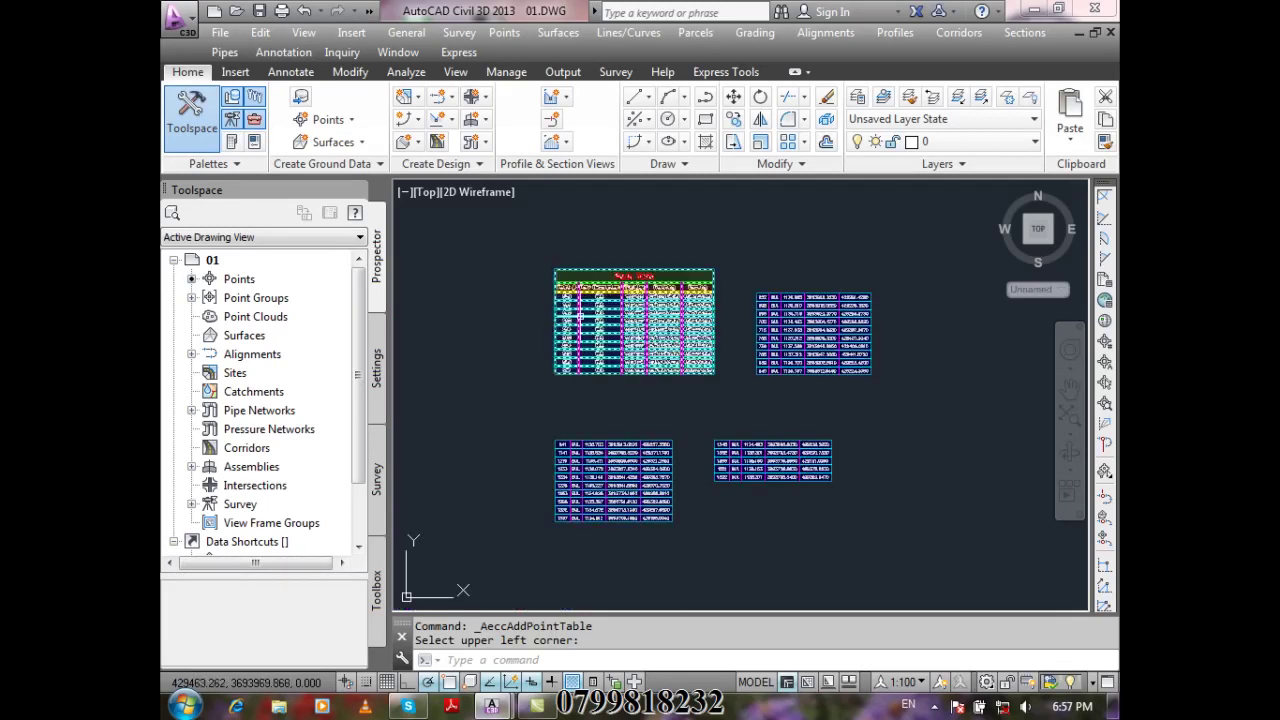
{"action": "scroll", "coordinate": [565, 315], "scroll_direction": "up", "scroll_amount": 8}
{"action": "scroll", "coordinate": [591, 323], "scroll_direction": "up", "scroll_amount": 2}
{"action": "scroll", "coordinate": [591, 323], "scroll_direction": "down", "scroll_amount": 8}
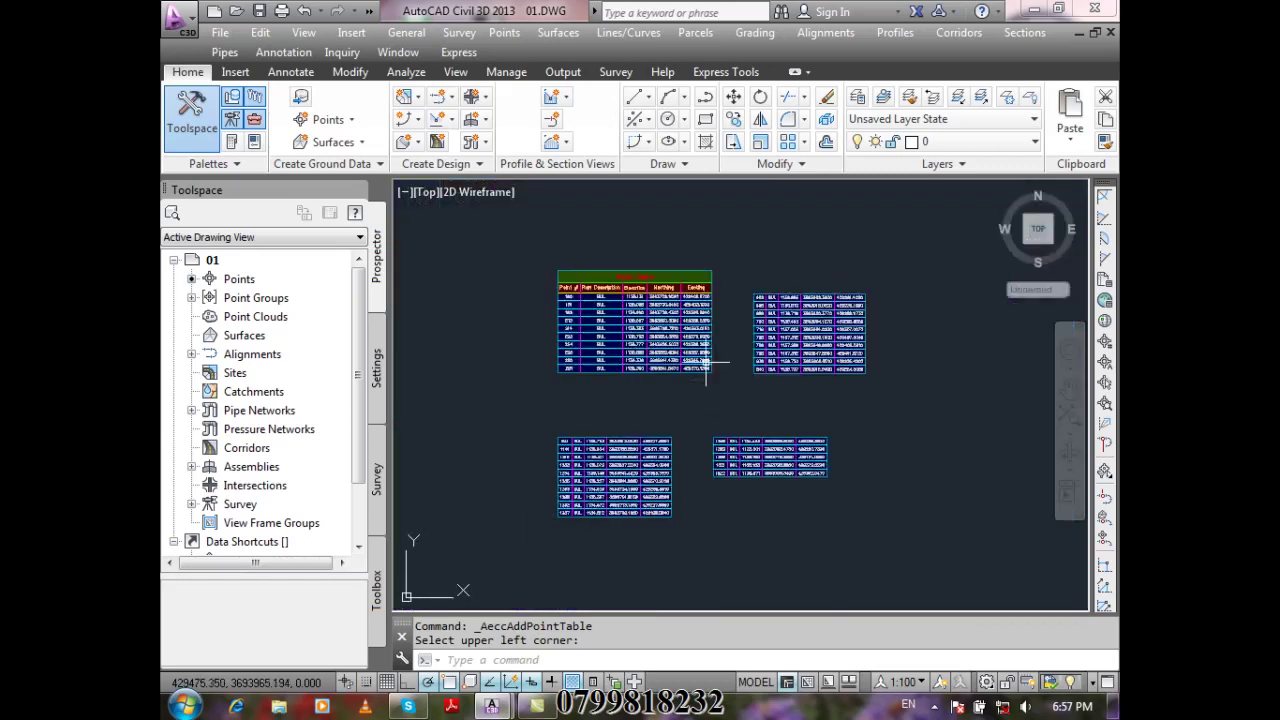
Erase the newly placed split tables and undo the deletion
{"action": "left_click", "coordinate": [668, 266]}
{"action": "left_click", "coordinate": [734, 354]}
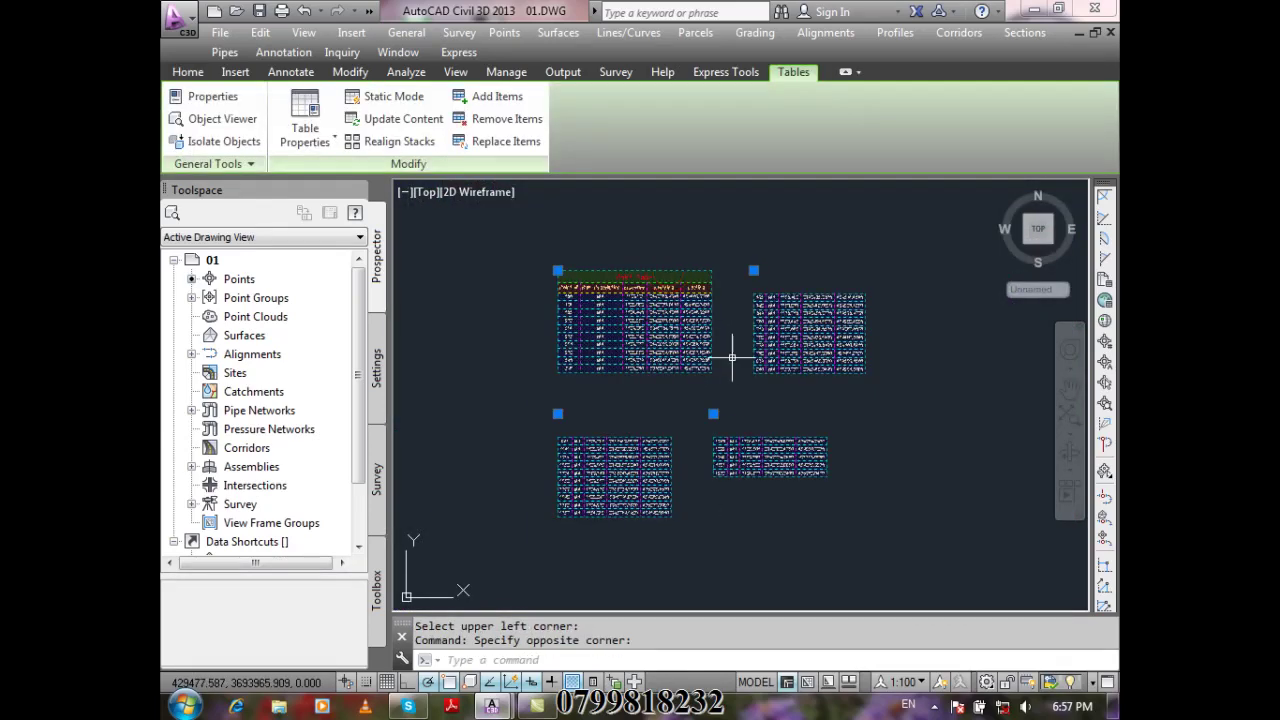
{"action": "key", "text": "Delete"}
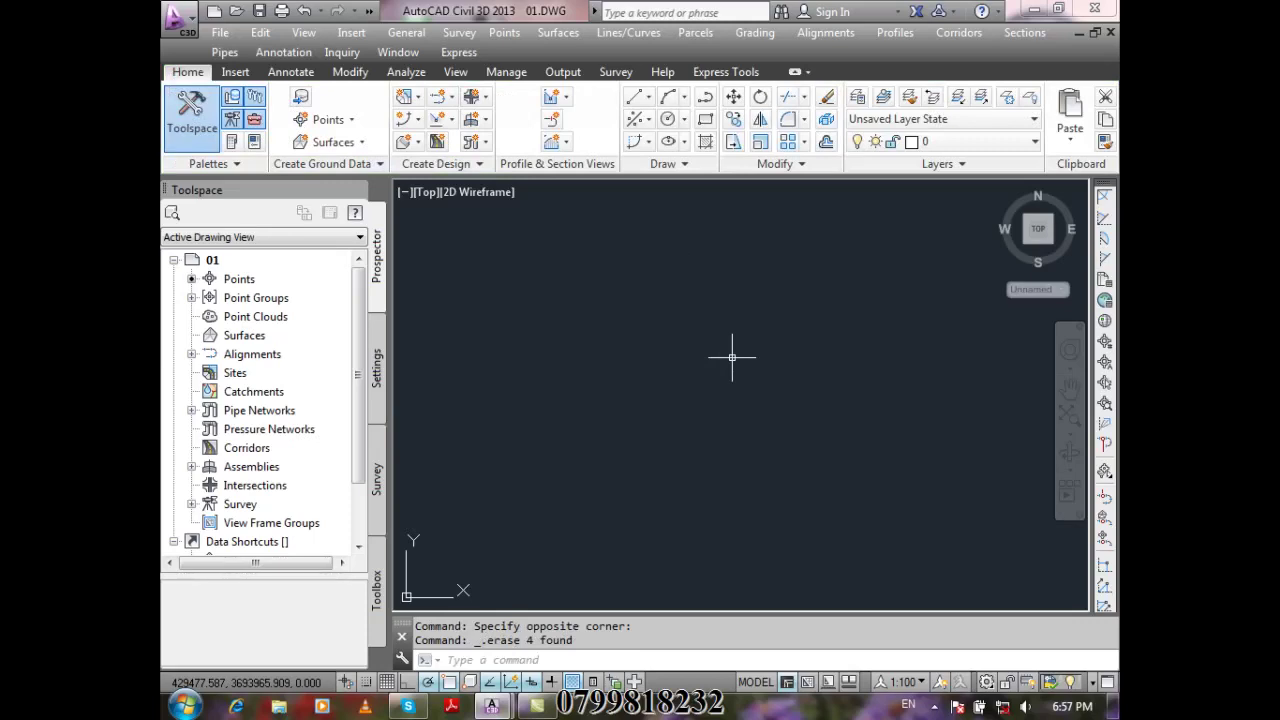
{"action": "key", "text": "ctrl+z"}
Compare the first table's title, column headers and column widths with the other split tables, and check how point numbers continue between them
{"action": "scroll", "coordinate": [773, 295], "scroll_direction": "up", "scroll_amount": 2}
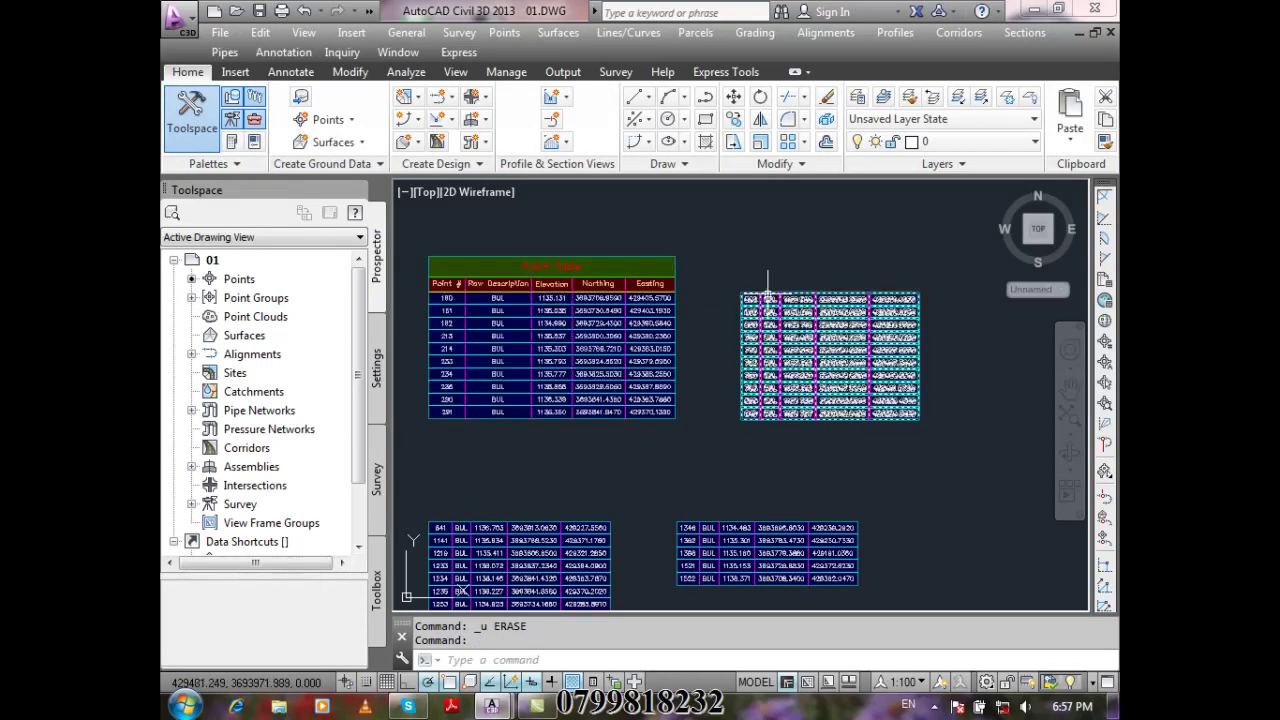
{"action": "mouse_move", "coordinate": [729, 463]}
{"action": "middle_mouse_down"}
{"action": "mouse_move", "coordinate": [750, 336]}
{"action": "mouse_move", "coordinate": [753, 376]}
{"action": "middle_mouse_up"}
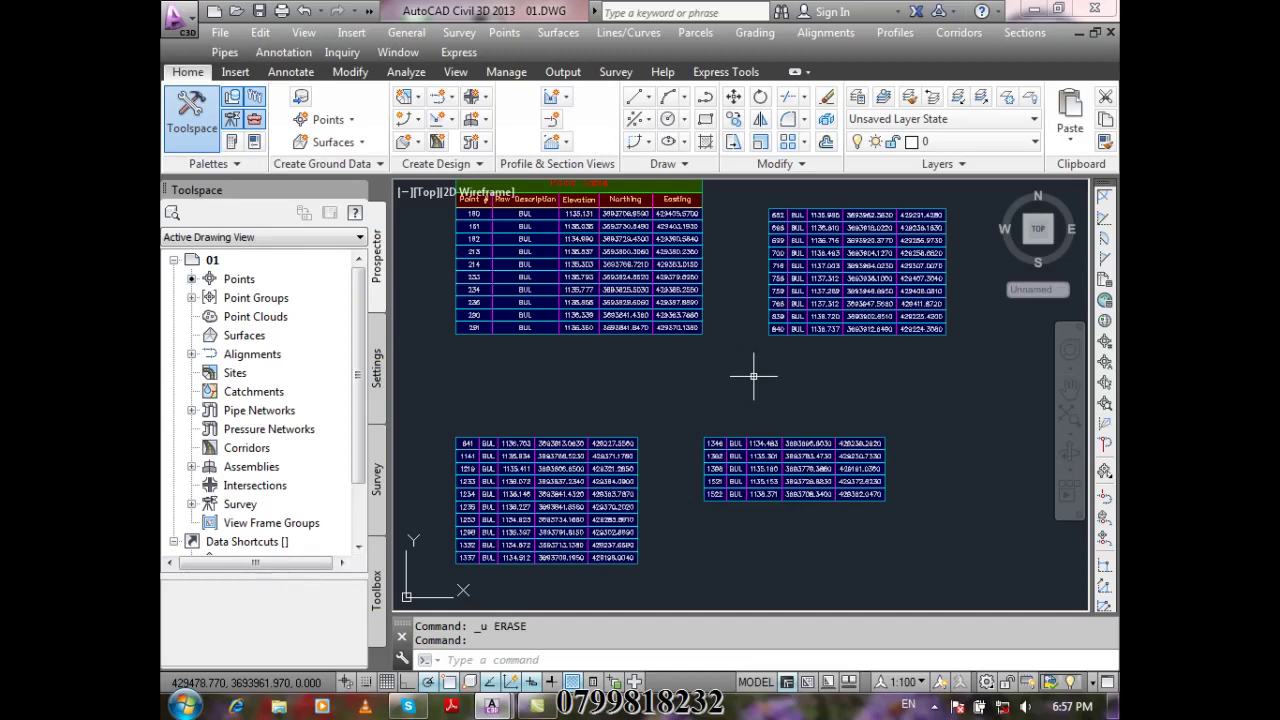
{"action": "middle_click_drag", "start_coordinate": [753, 376], "coordinate": [757, 434]}
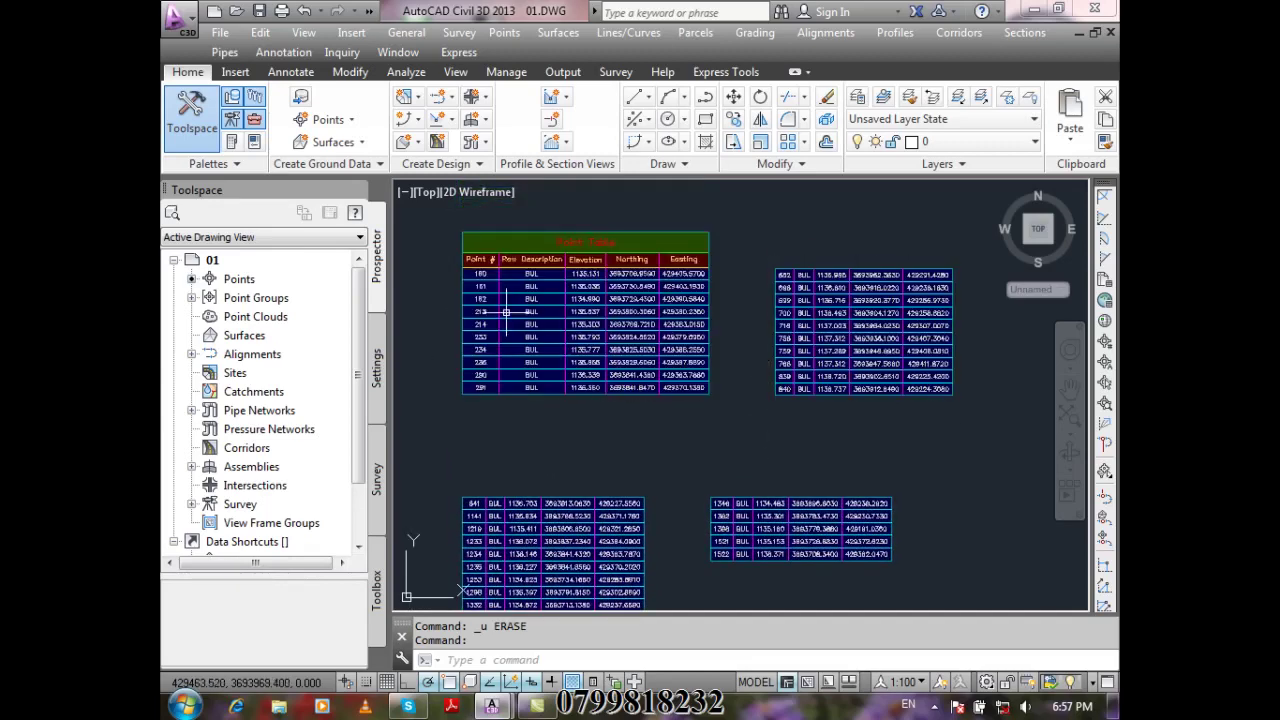
{"action": "left_click", "coordinate": [556, 317]}
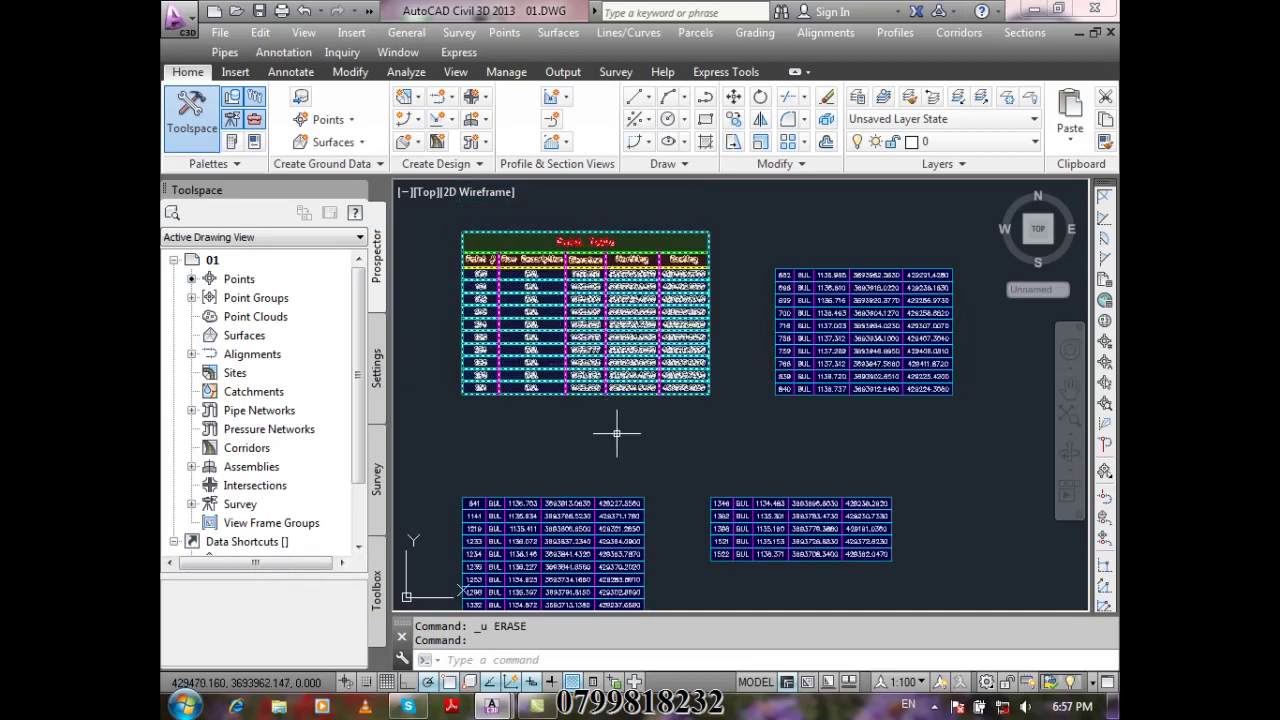
{"action": "scroll", "coordinate": [536, 273], "scroll_direction": "up", "scroll_amount": 2}
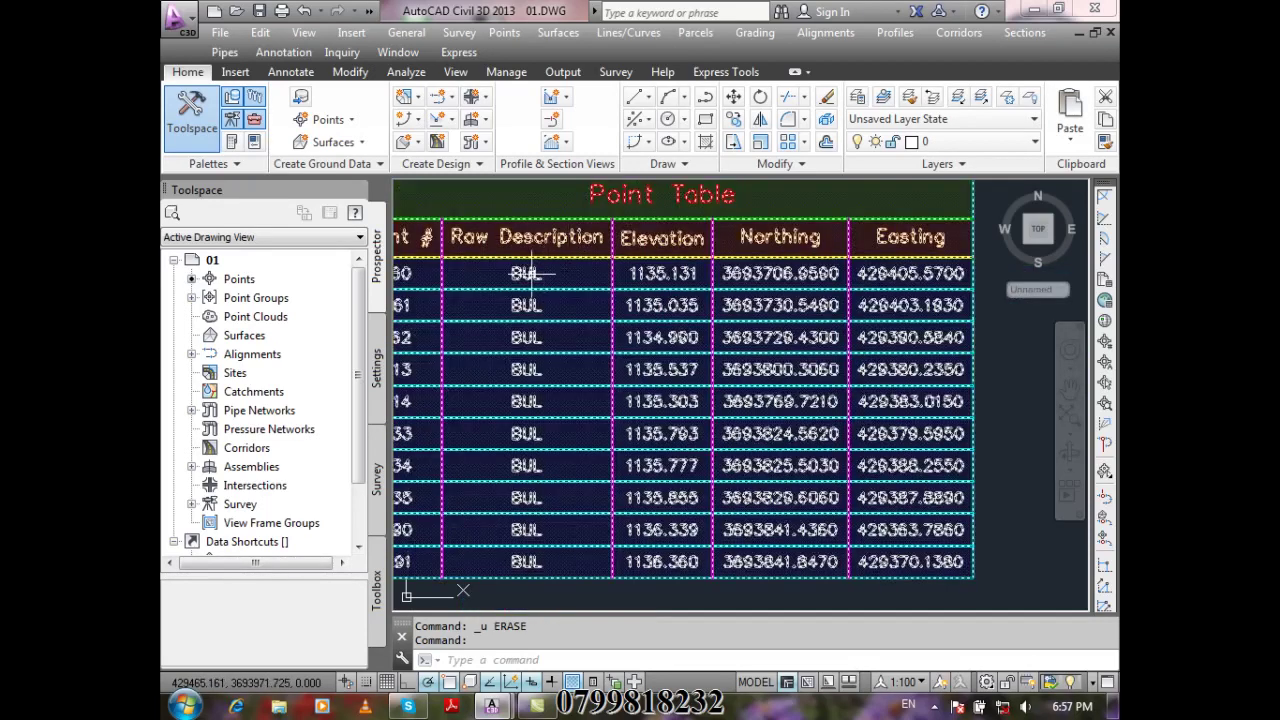
{"action": "scroll", "coordinate": [525, 273], "scroll_direction": "down", "scroll_amount": 3}
{"action": "scroll", "coordinate": [846, 263], "scroll_direction": "up", "scroll_amount": 2}
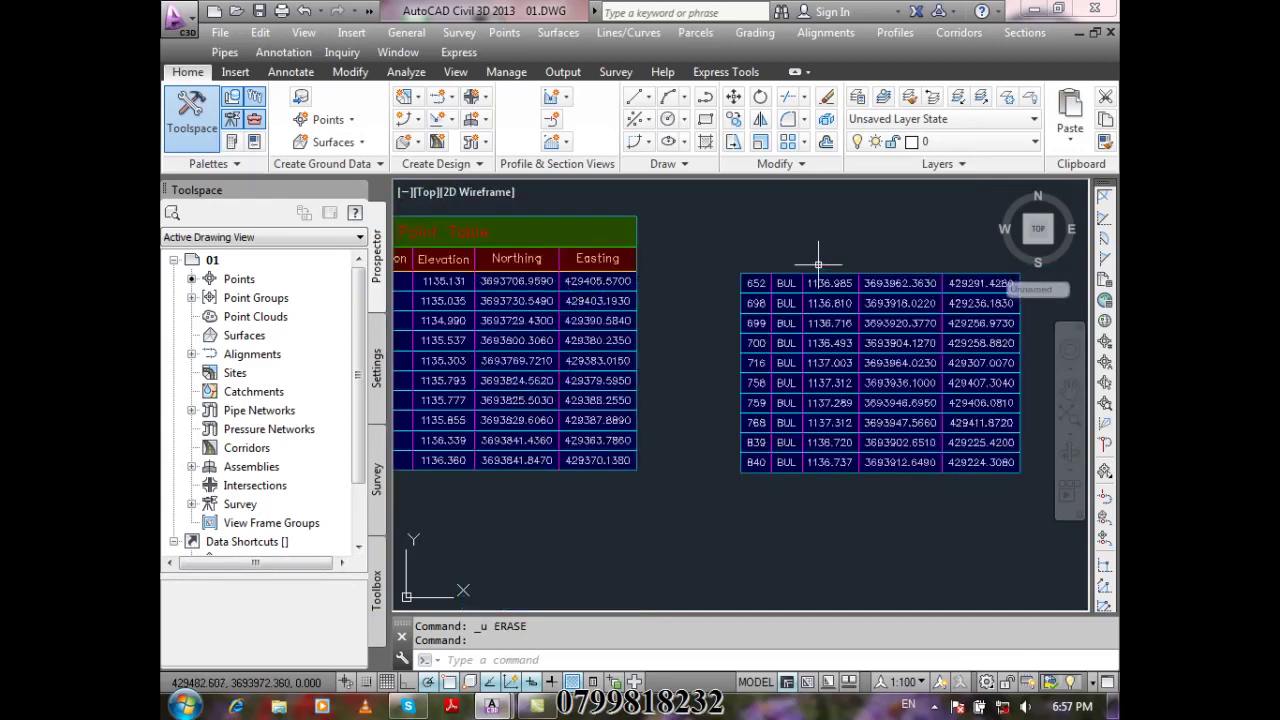
{"action": "scroll", "coordinate": [818, 265], "scroll_direction": "down", "scroll_amount": 2}
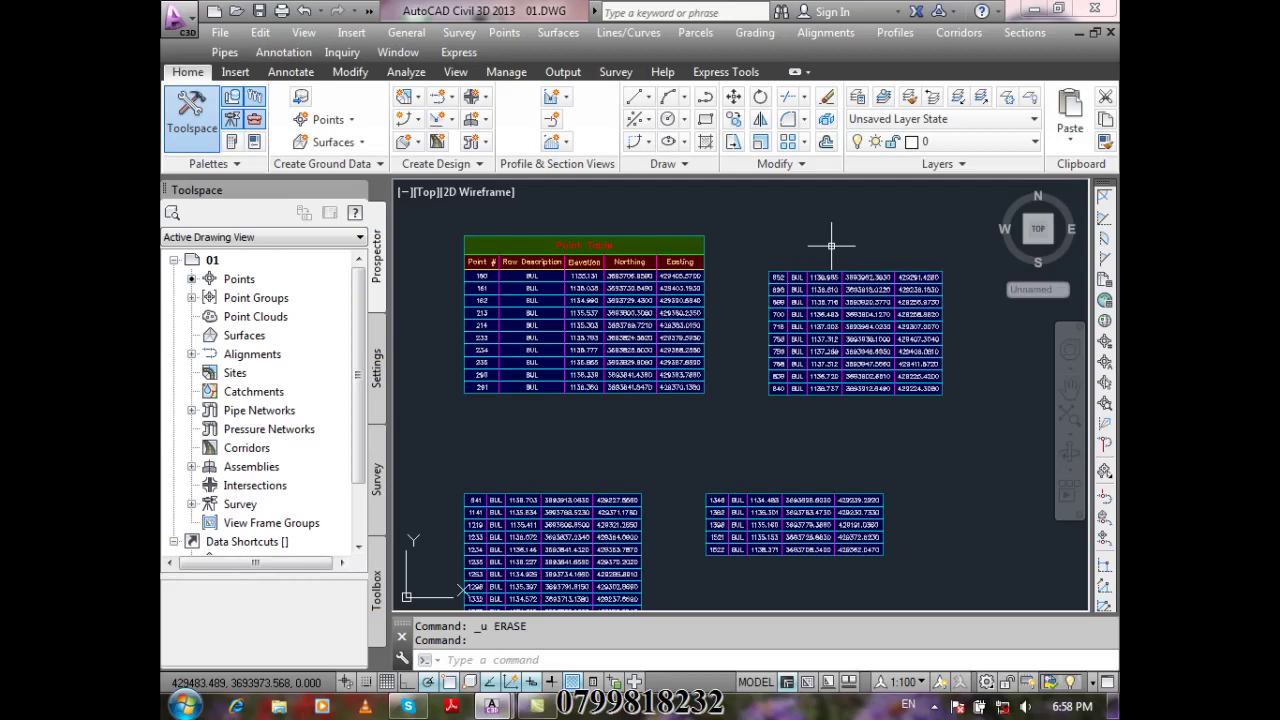
{"action": "scroll", "coordinate": [831, 245], "scroll_direction": "up", "scroll_amount": 2}
{"action": "scroll", "coordinate": [729, 286], "scroll_direction": "down", "scroll_amount": 2}
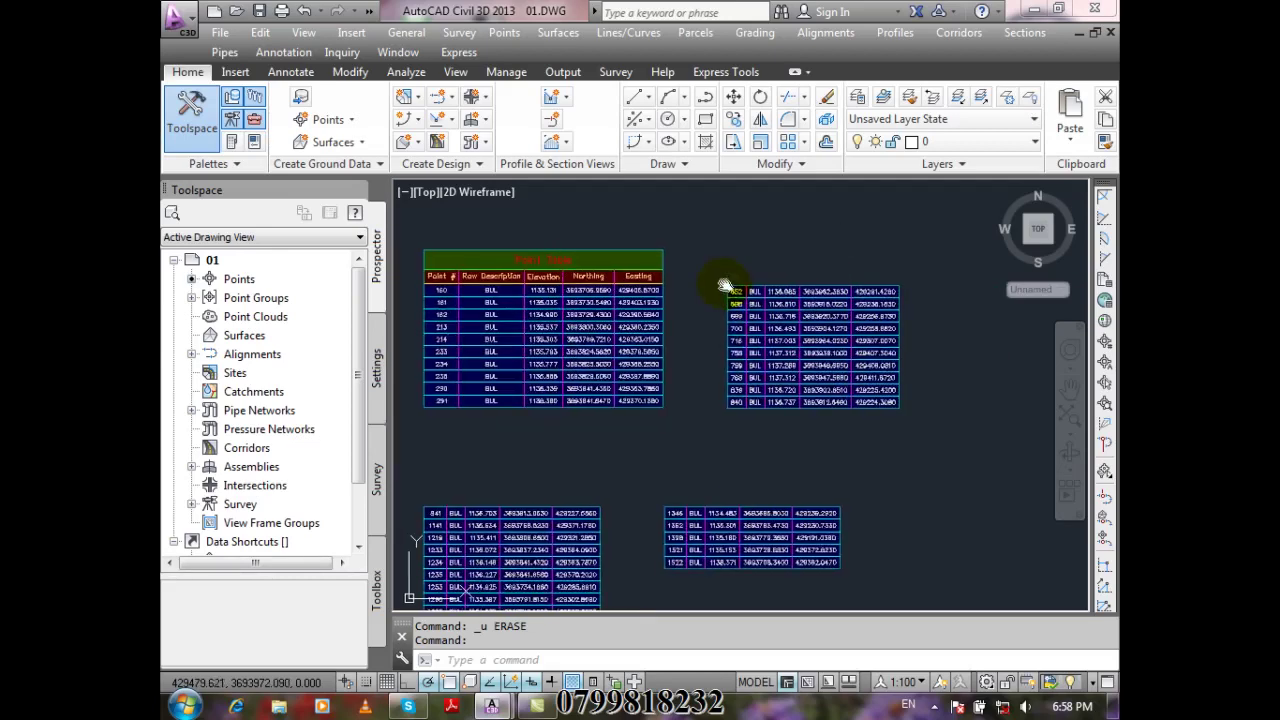
{"action": "scroll", "coordinate": [596, 290], "scroll_direction": "up", "scroll_amount": 2}
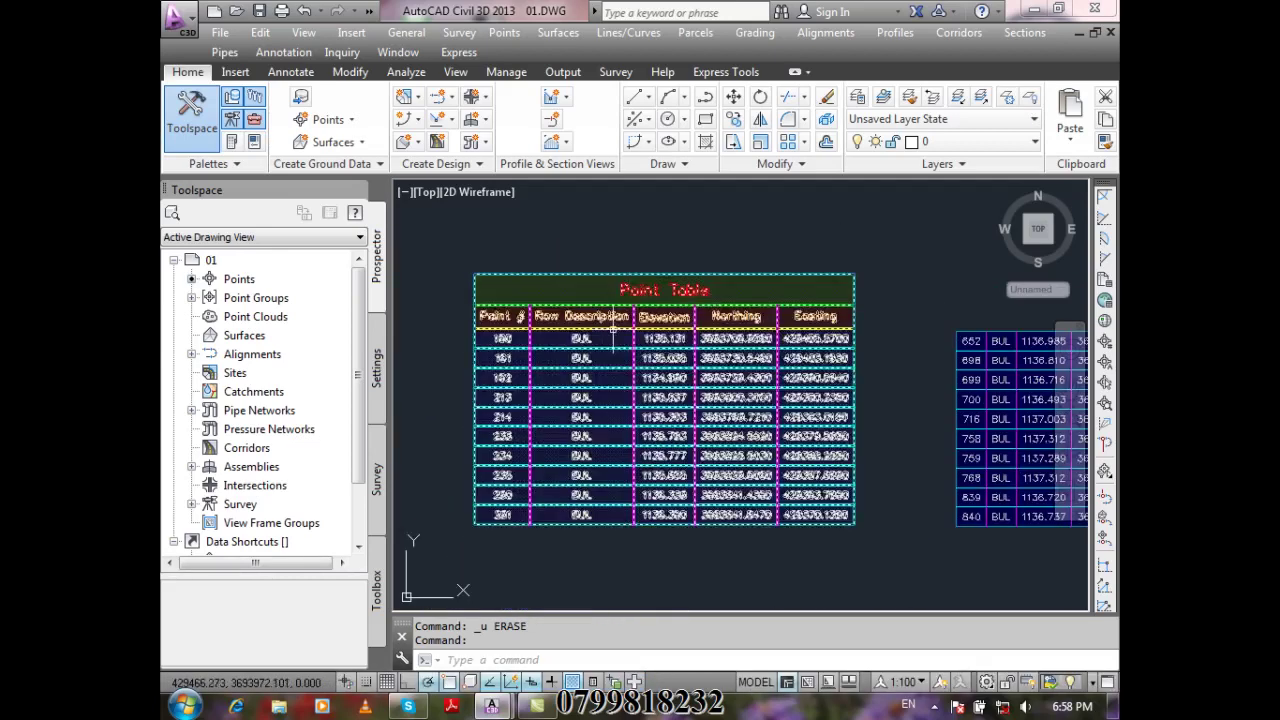
{"action": "scroll", "coordinate": [733, 365], "scroll_direction": "down", "scroll_amount": 2}
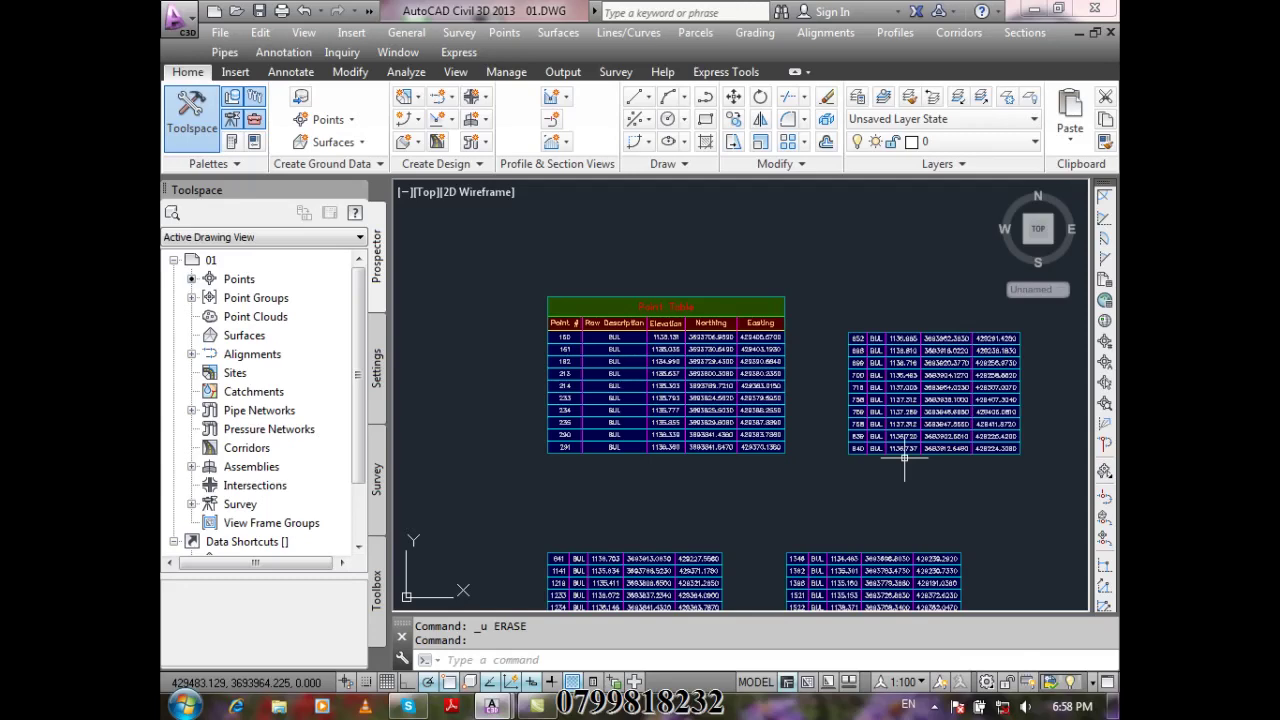
{"action": "middle_click_drag", "start_coordinate": [816, 500], "coordinate": [843, 371]}
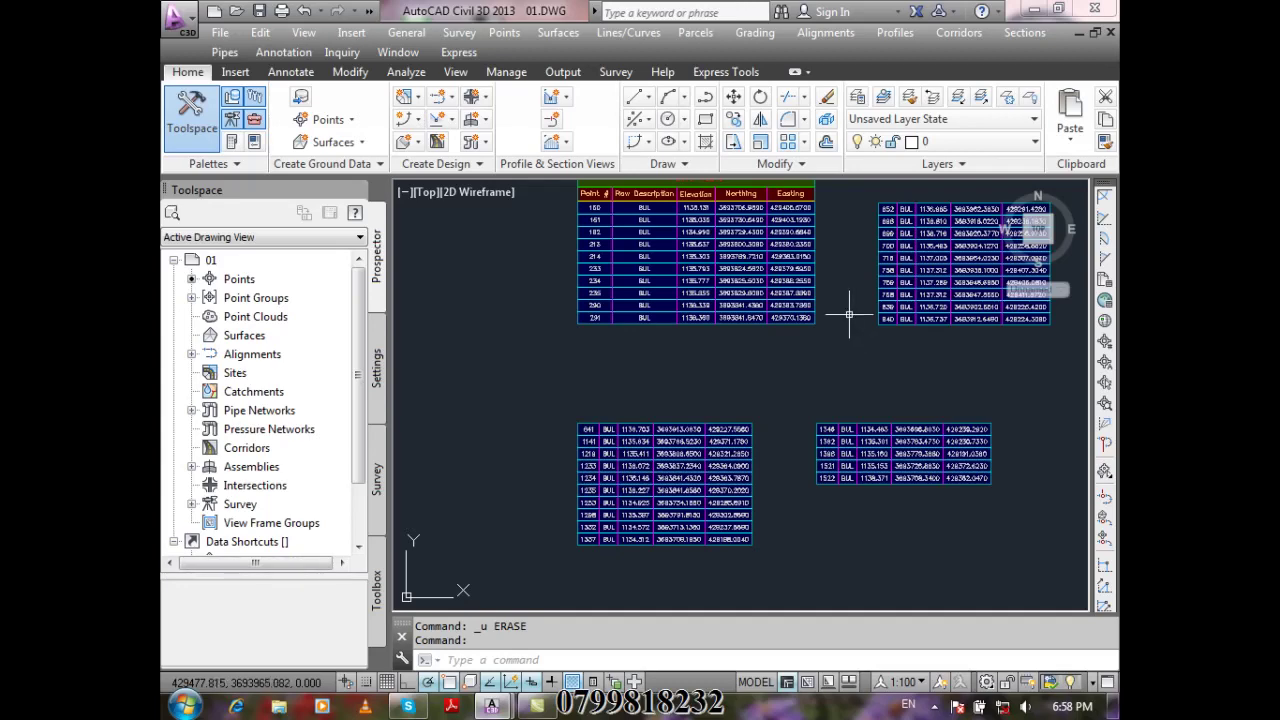
{"action": "left_click", "coordinate": [651, 274]}
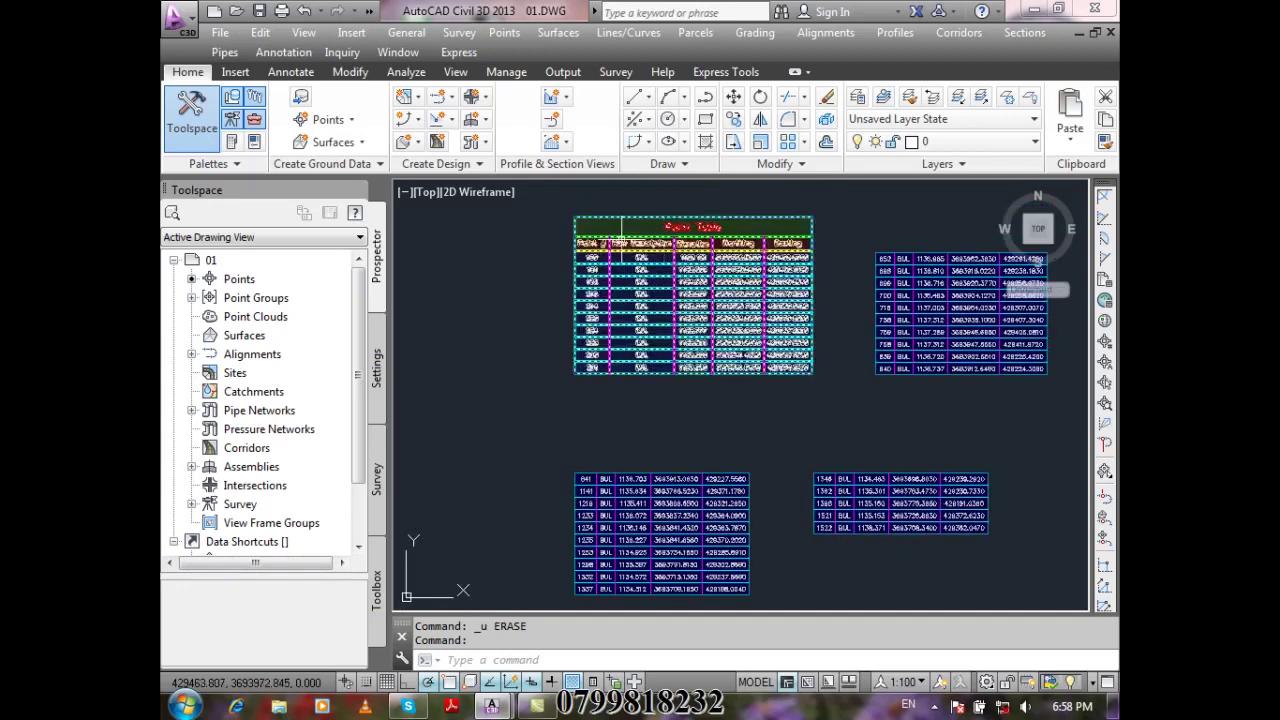
{"action": "key", "text": "Escape"}
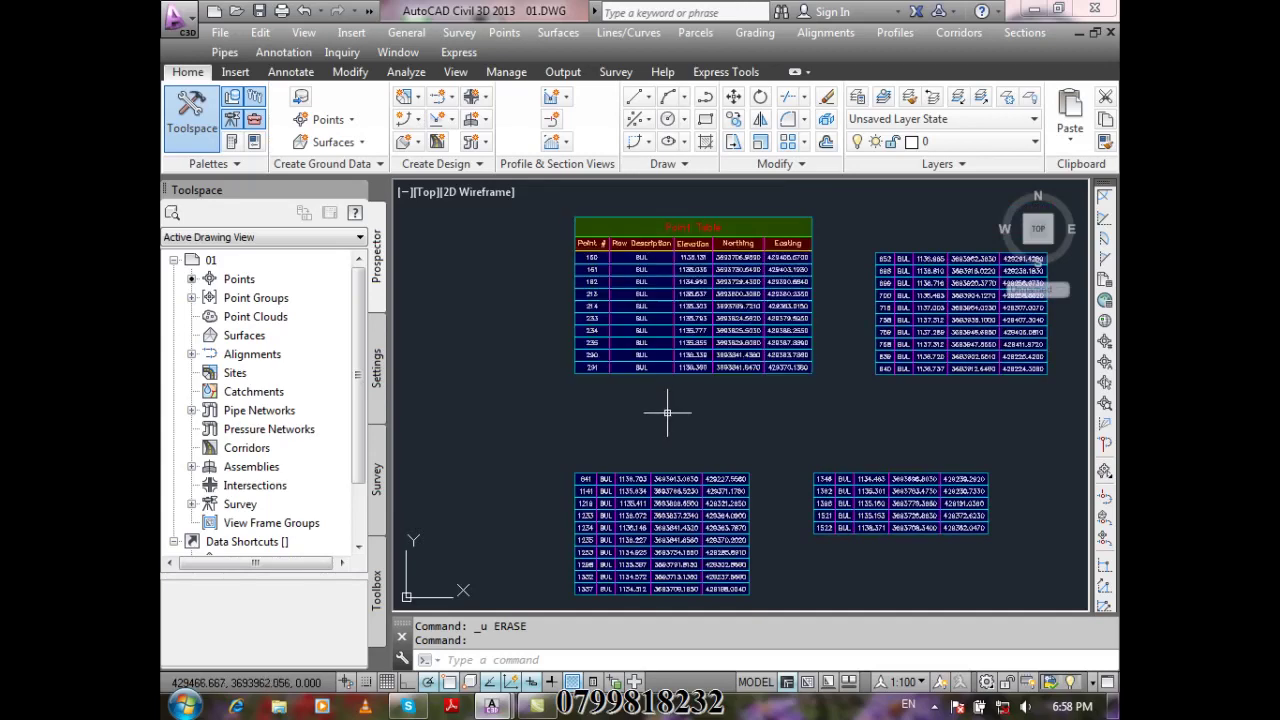
{"action": "scroll", "coordinate": [618, 500], "scroll_direction": "up", "scroll_amount": 6}
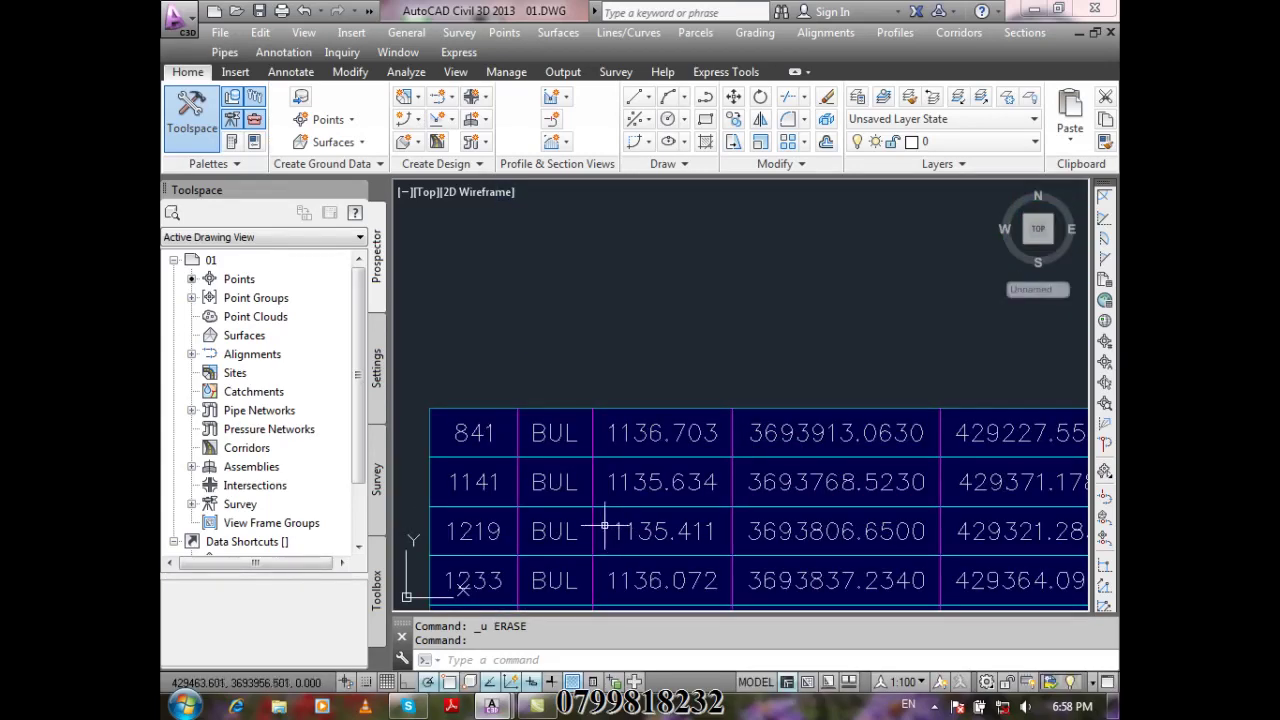
{"action": "scroll", "coordinate": [575, 460], "scroll_direction": "down", "scroll_amount": 6}
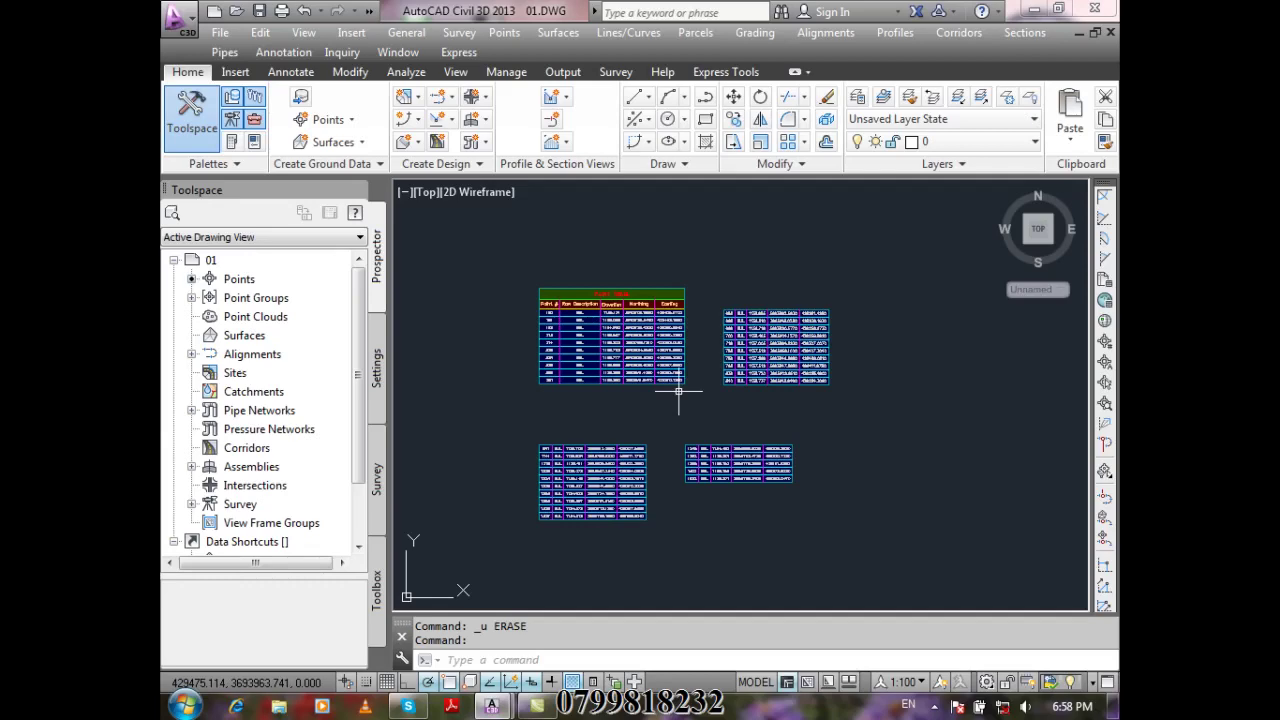
{"action": "scroll", "coordinate": [609, 380], "scroll_direction": "up", "scroll_amount": 4}
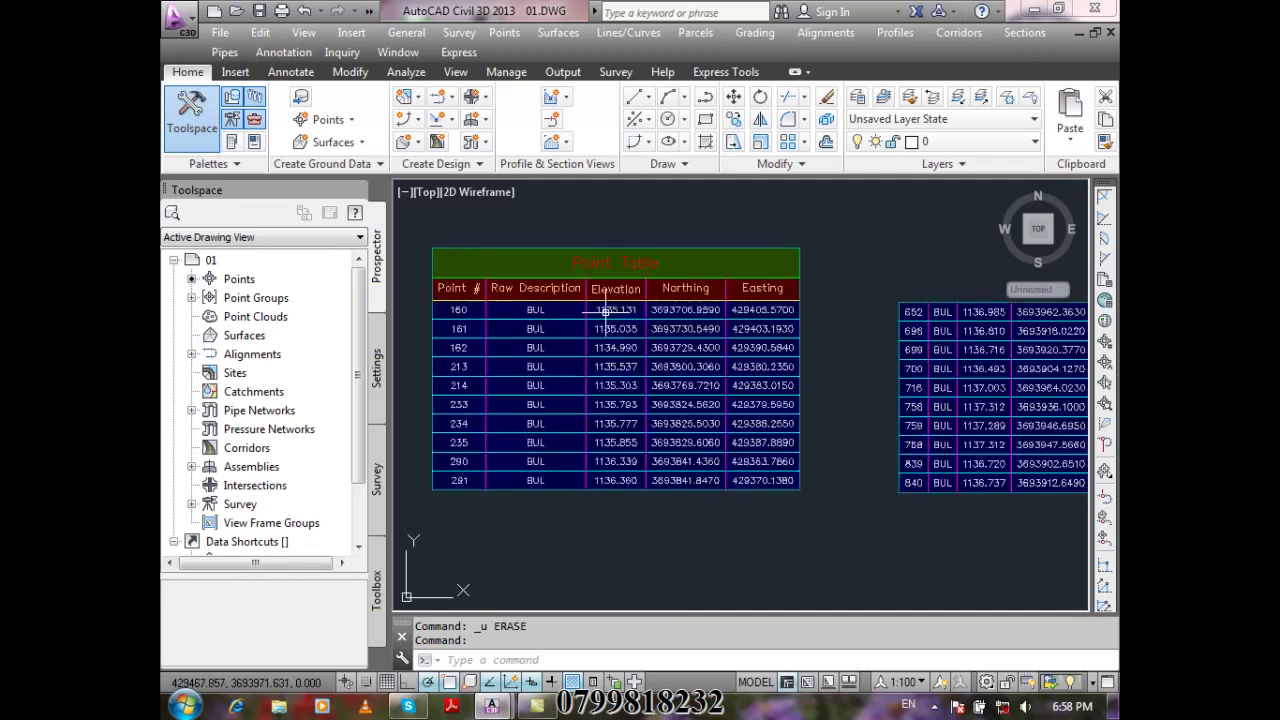
Examine the split tables without titles and compare their rows with the first table
{"action": "left_click", "coordinate": [625, 330]}
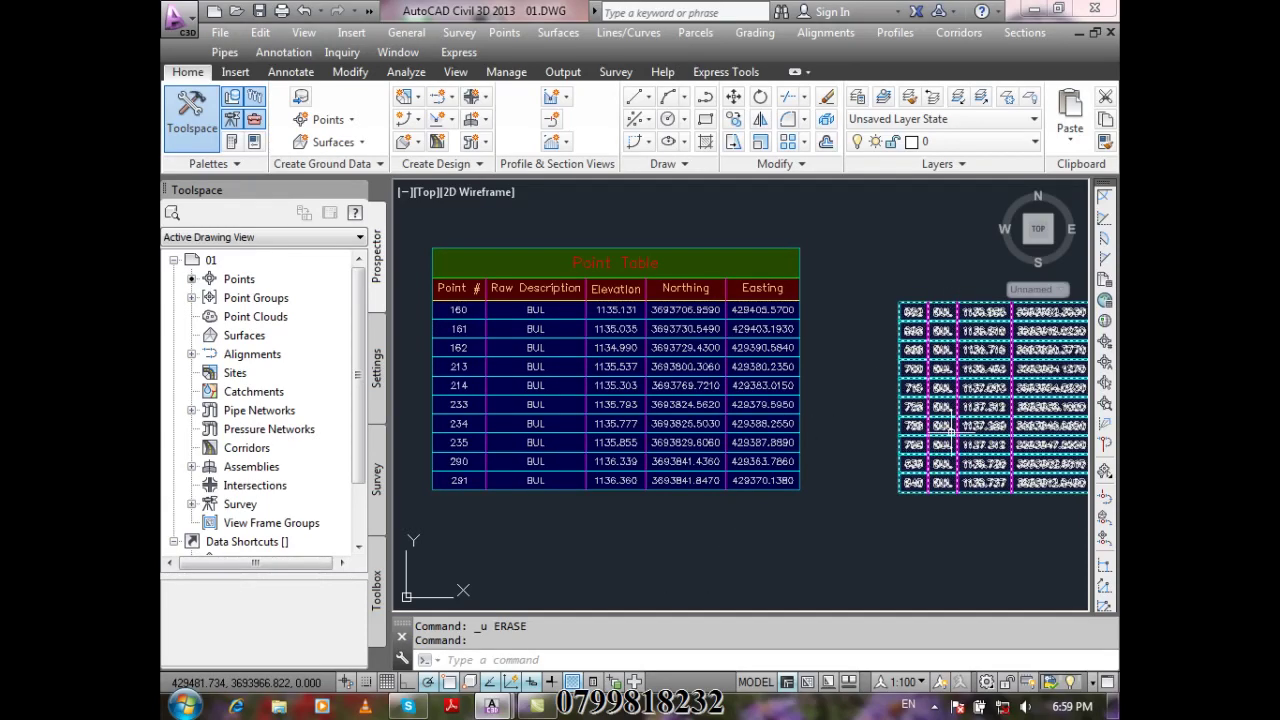
{"action": "scroll", "coordinate": [799, 344], "scroll_direction": "down", "scroll_amount": 3}
{"action": "middle_click_drag", "start_coordinate": [620, 403], "coordinate": [623, 323]}
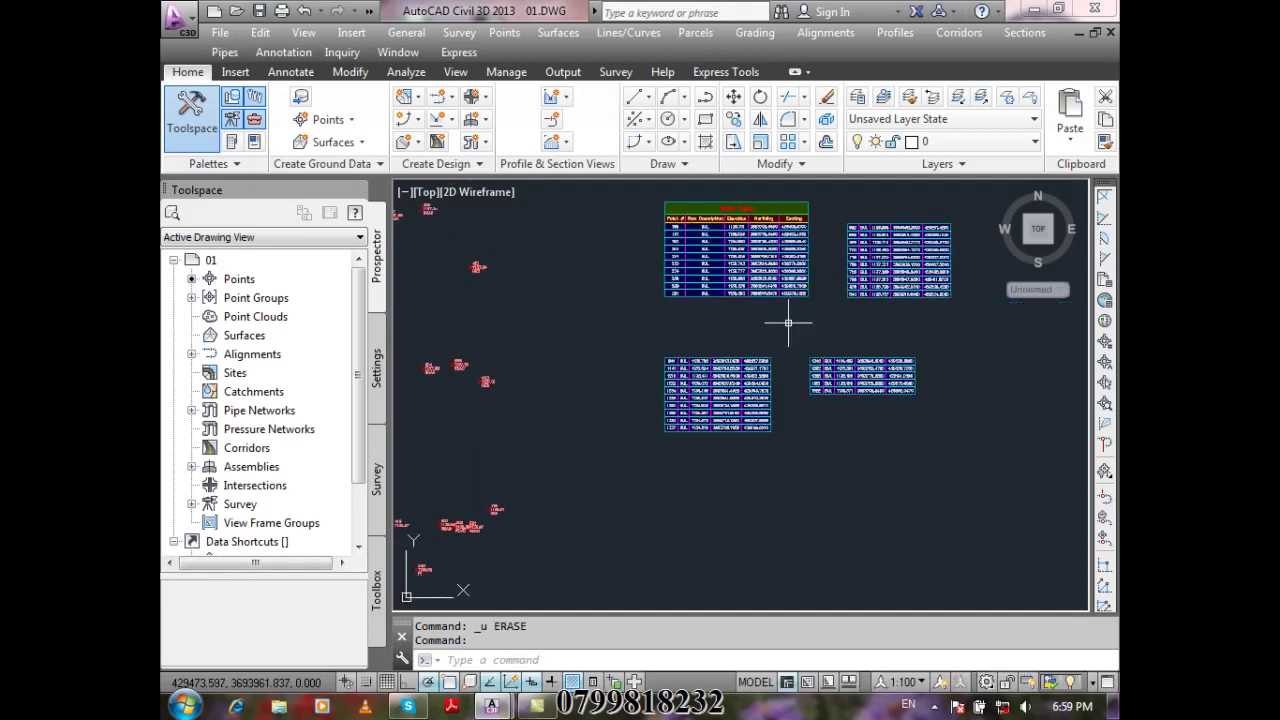
{"action": "scroll", "coordinate": [700, 420], "scroll_direction": "up", "scroll_amount": 4}
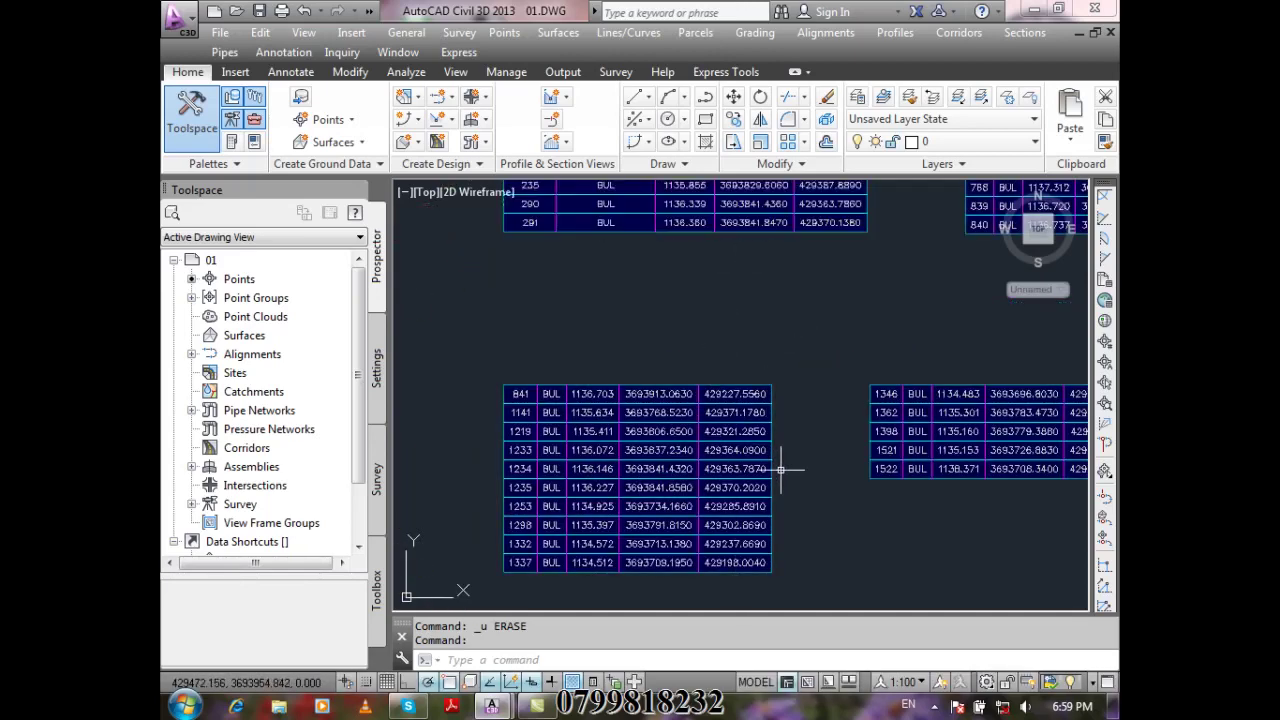
{"action": "scroll", "coordinate": [786, 493], "scroll_direction": "down", "scroll_amount": 1}
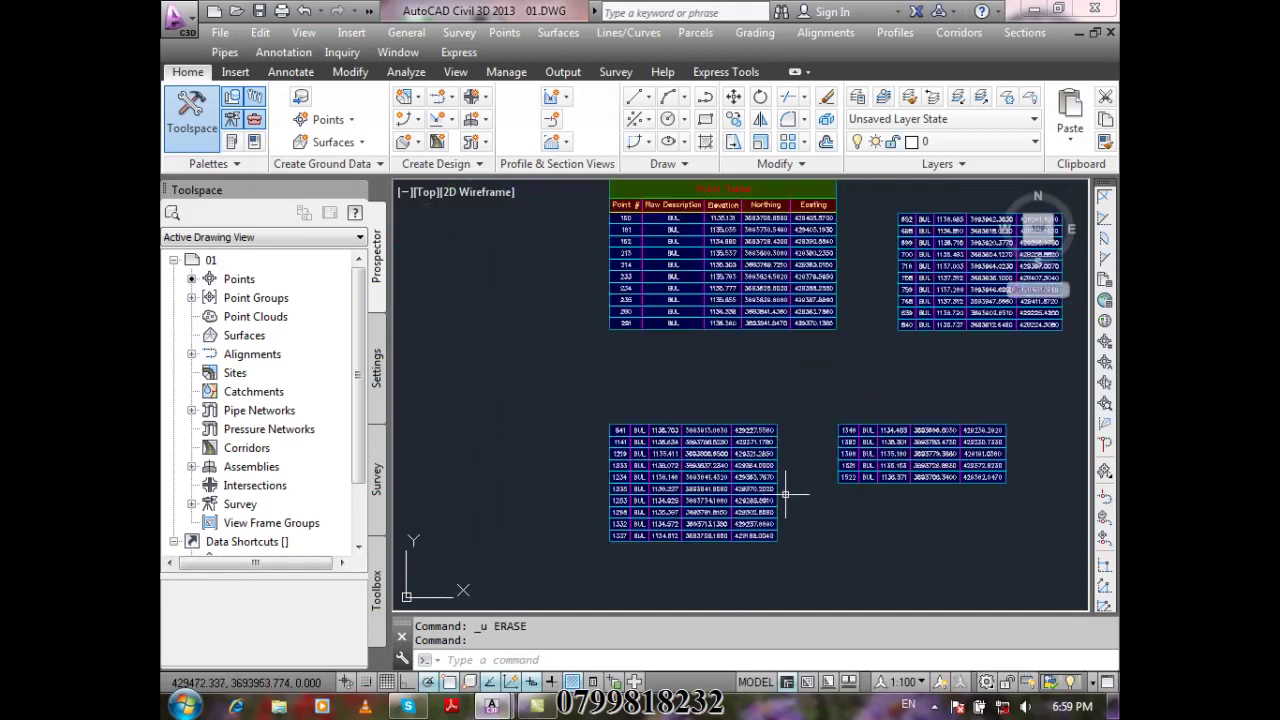
Inspect the properties of the split table starting at point 841 and the component display settings of its table style M
{"action": "left_click", "coordinate": [770, 434]}
{"action": "double_click", "coordinate": [770, 434]}
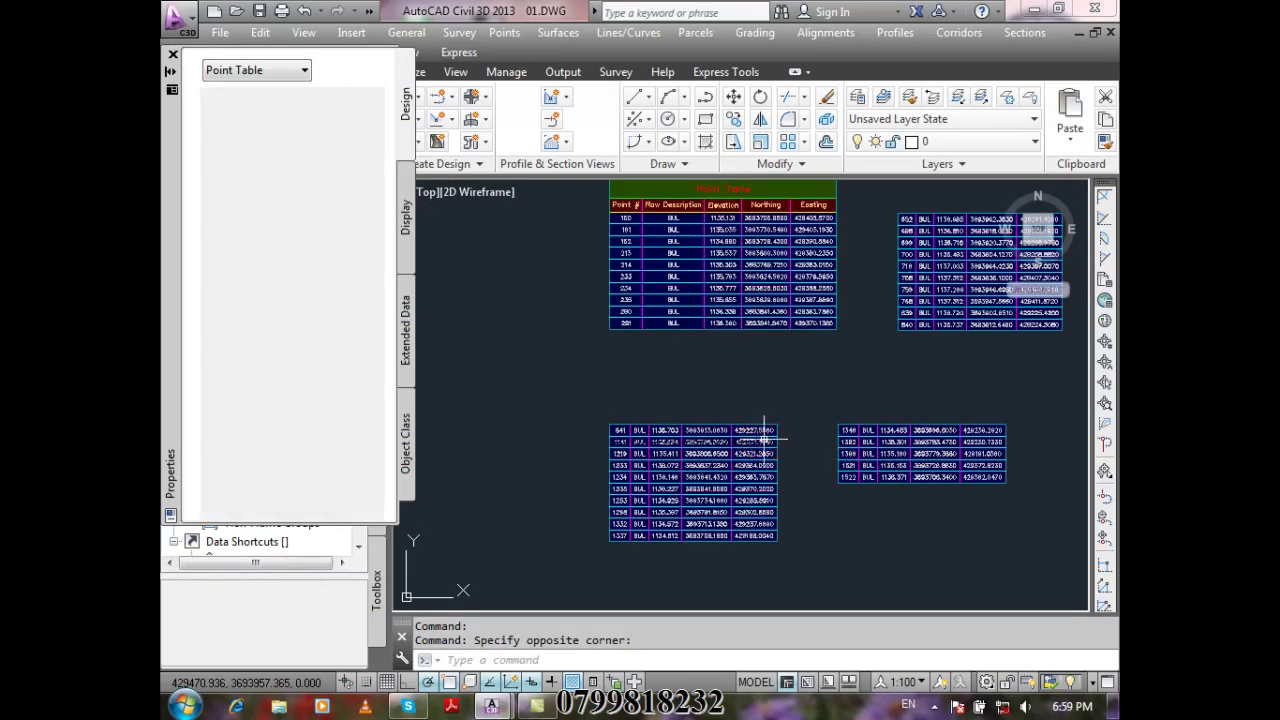
{"action": "scroll", "coordinate": [687, 440], "scroll_direction": "up", "scroll_amount": 2}
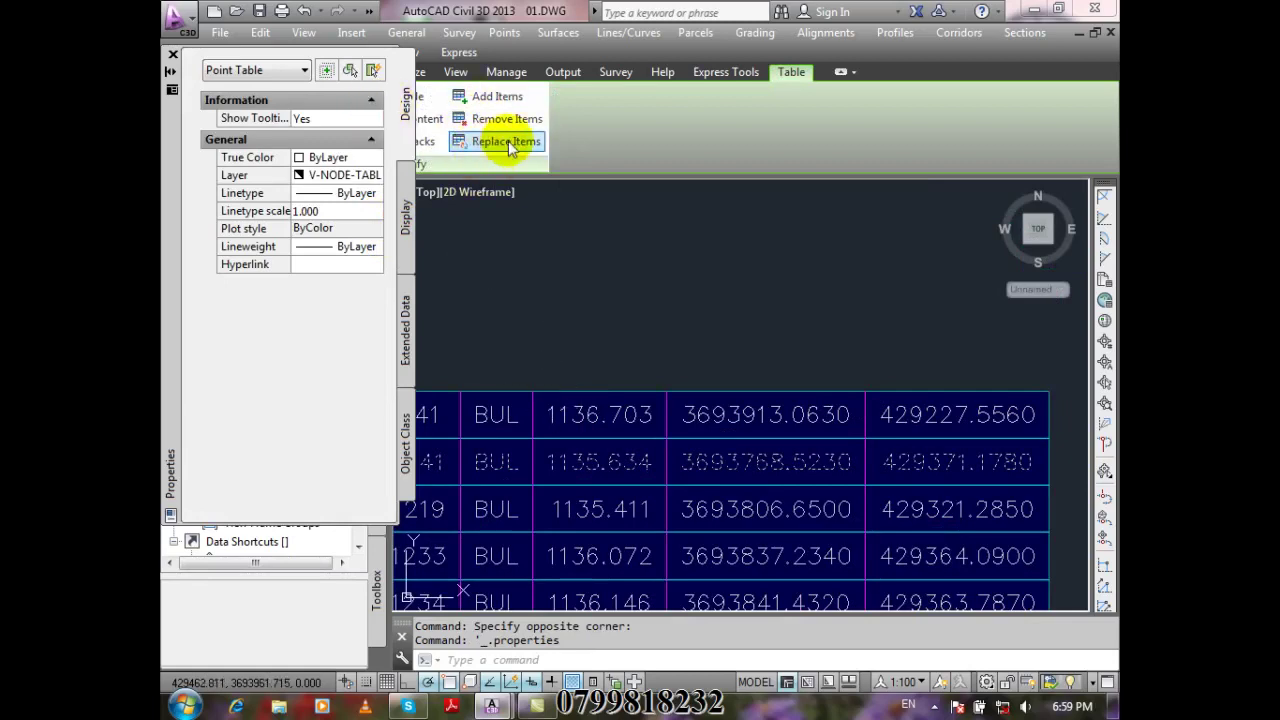
{"action": "left_click", "coordinate": [172, 56]}
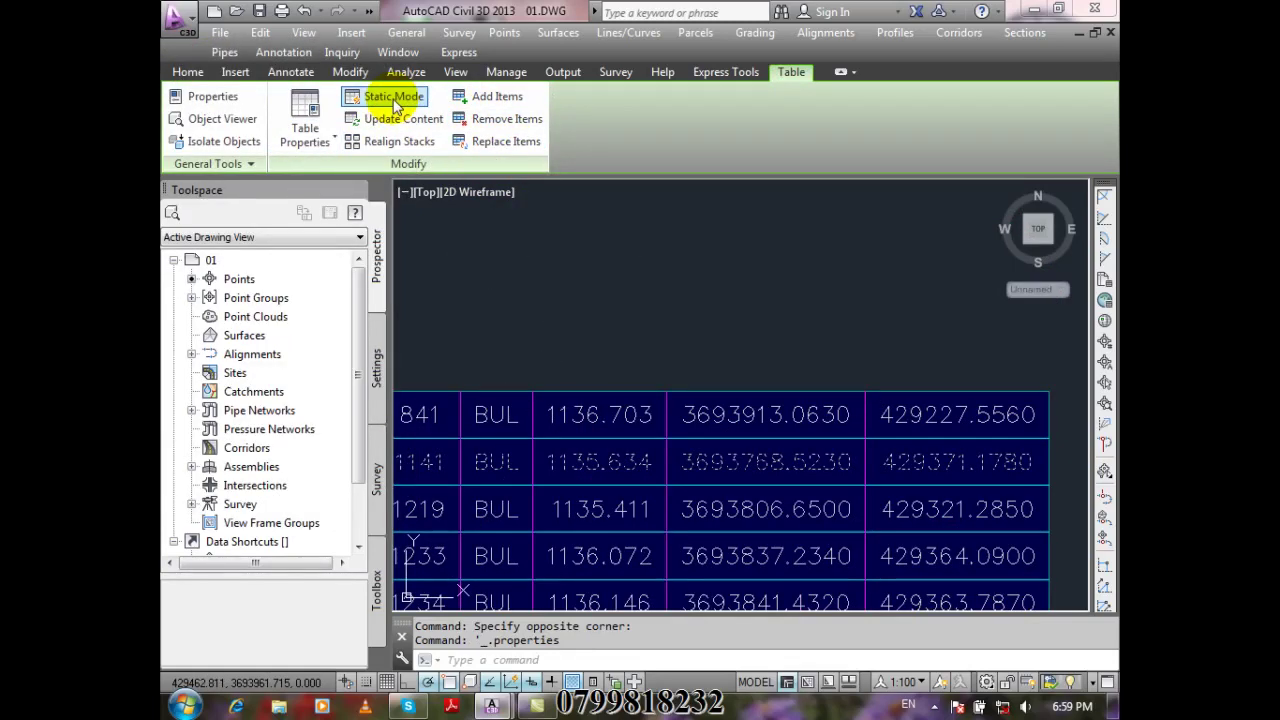
{"action": "left_click", "coordinate": [325, 140]}
{"action": "left_click", "coordinate": [310, 136]}
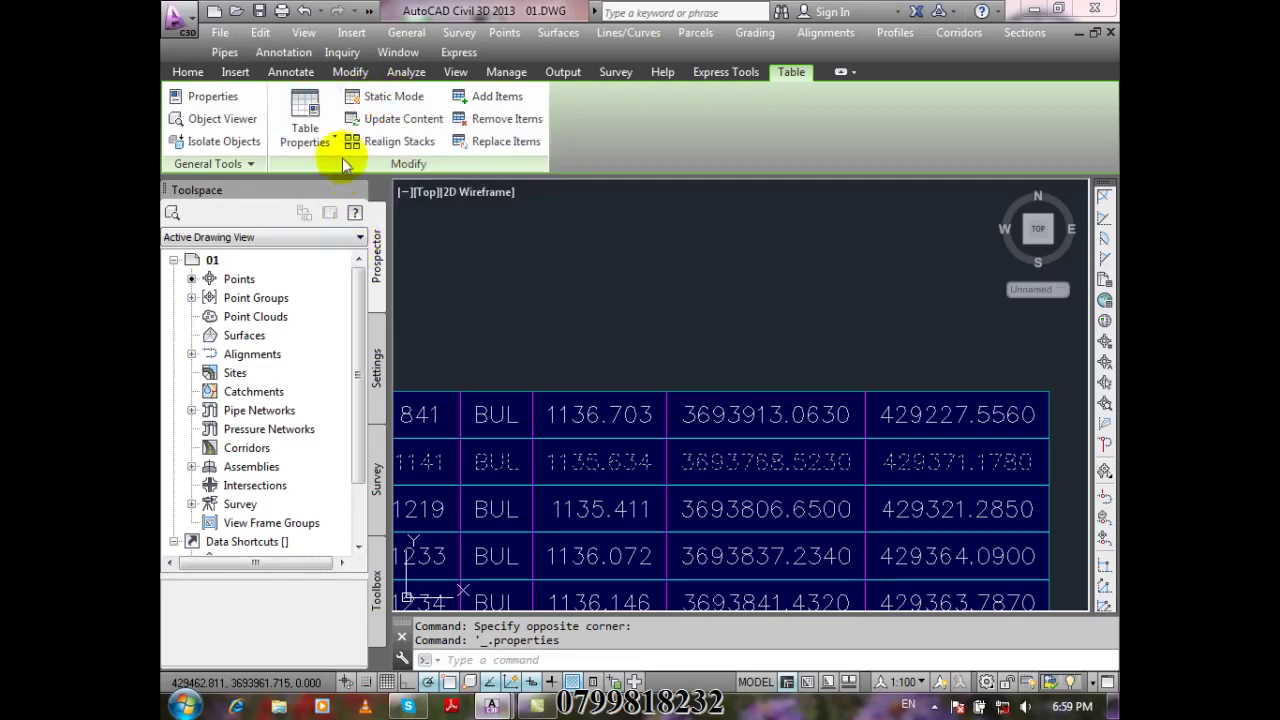
{"action": "left_click", "coordinate": [325, 138]}
{"action": "left_click", "coordinate": [333, 212]}
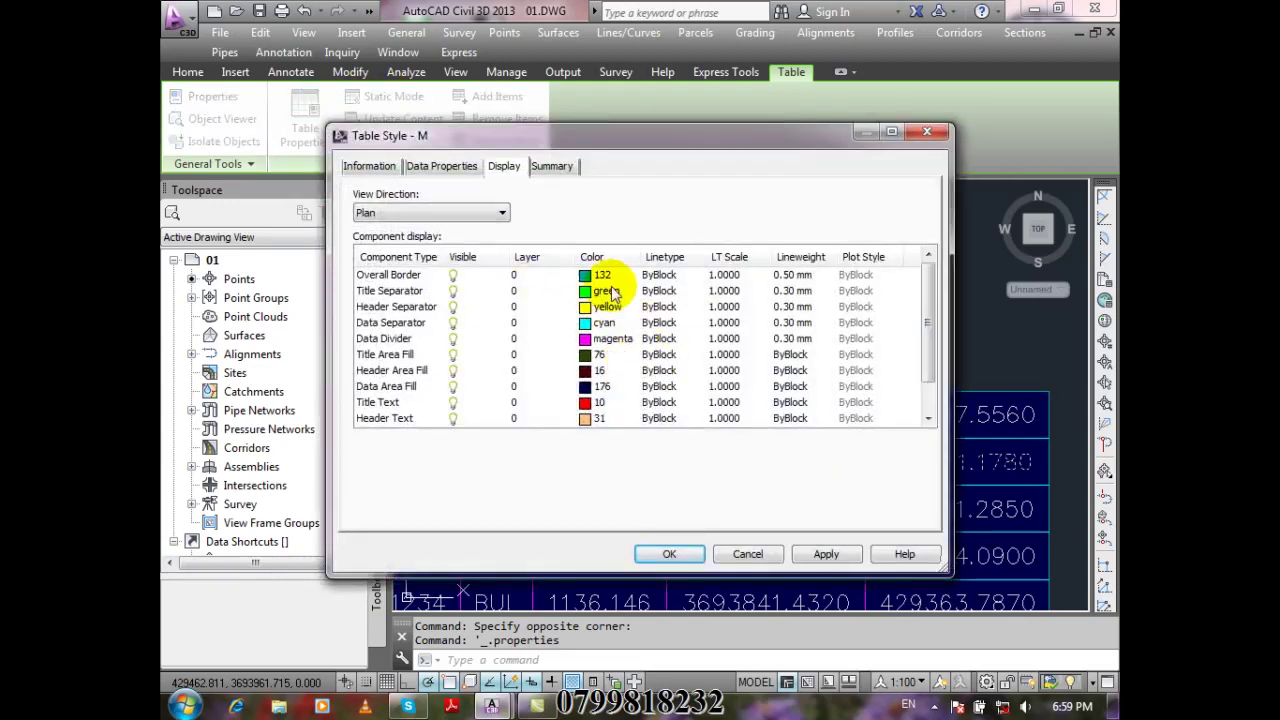
{"action": "left_click", "coordinate": [920, 130]}
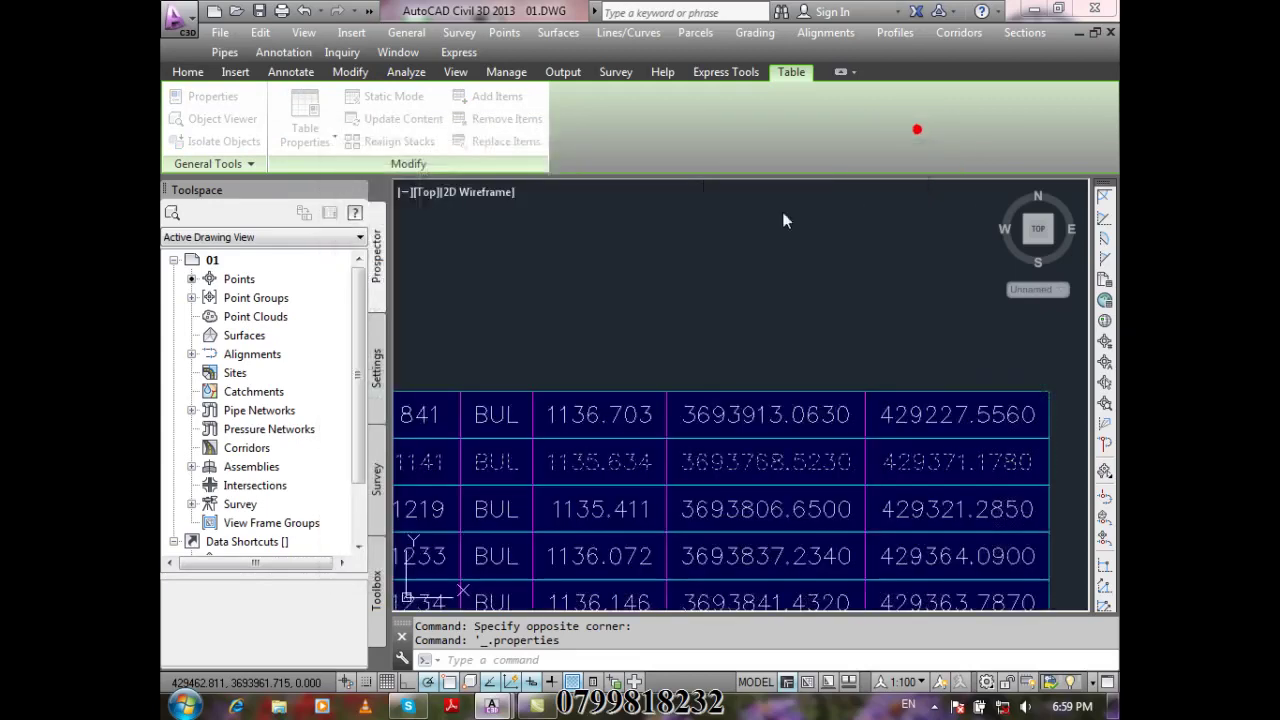
{"action": "left_click", "coordinate": [620, 456]}
{"action": "left_click", "coordinate": [620, 460]}
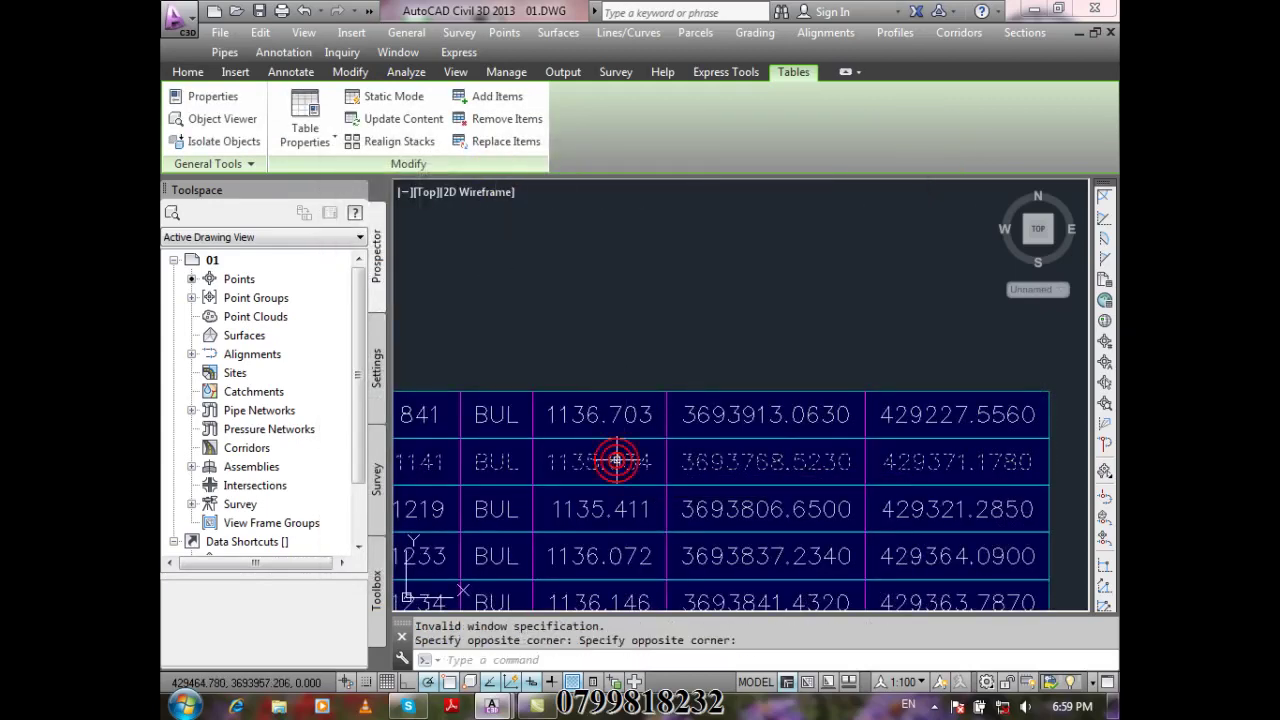
{"action": "left_click", "coordinate": [615, 460]}
{"action": "left_click", "coordinate": [612, 461]}
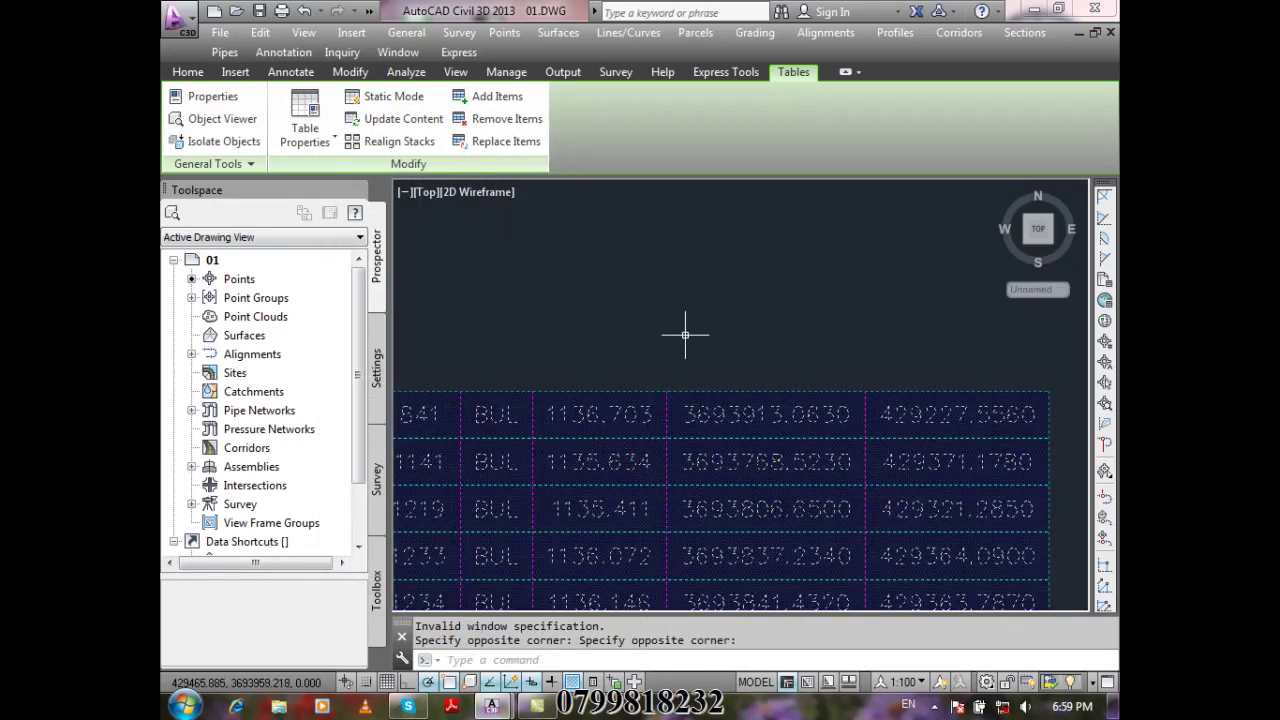
{"action": "key", "text": "Escape"}
{"action": "key", "text": "Escape"}
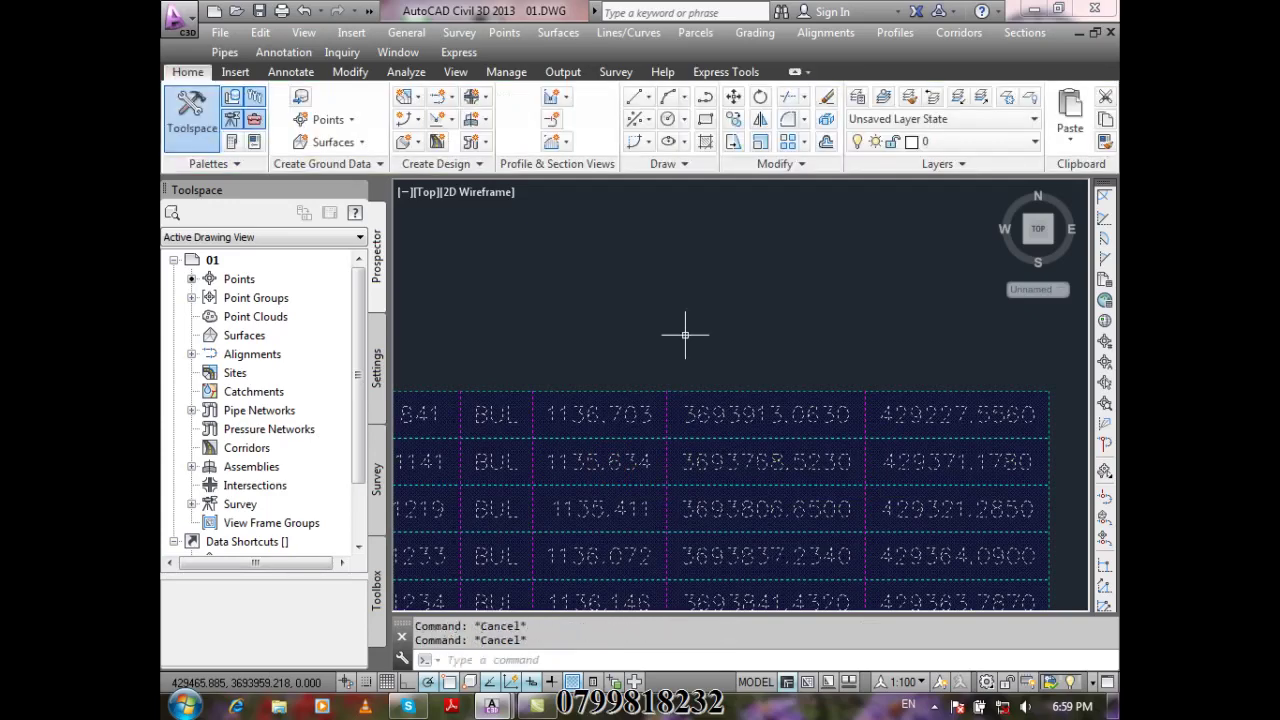
Erase all four split point tables beside the survey points
{"action": "scroll", "coordinate": [680, 290], "scroll_direction": "down", "scroll_amount": 6}
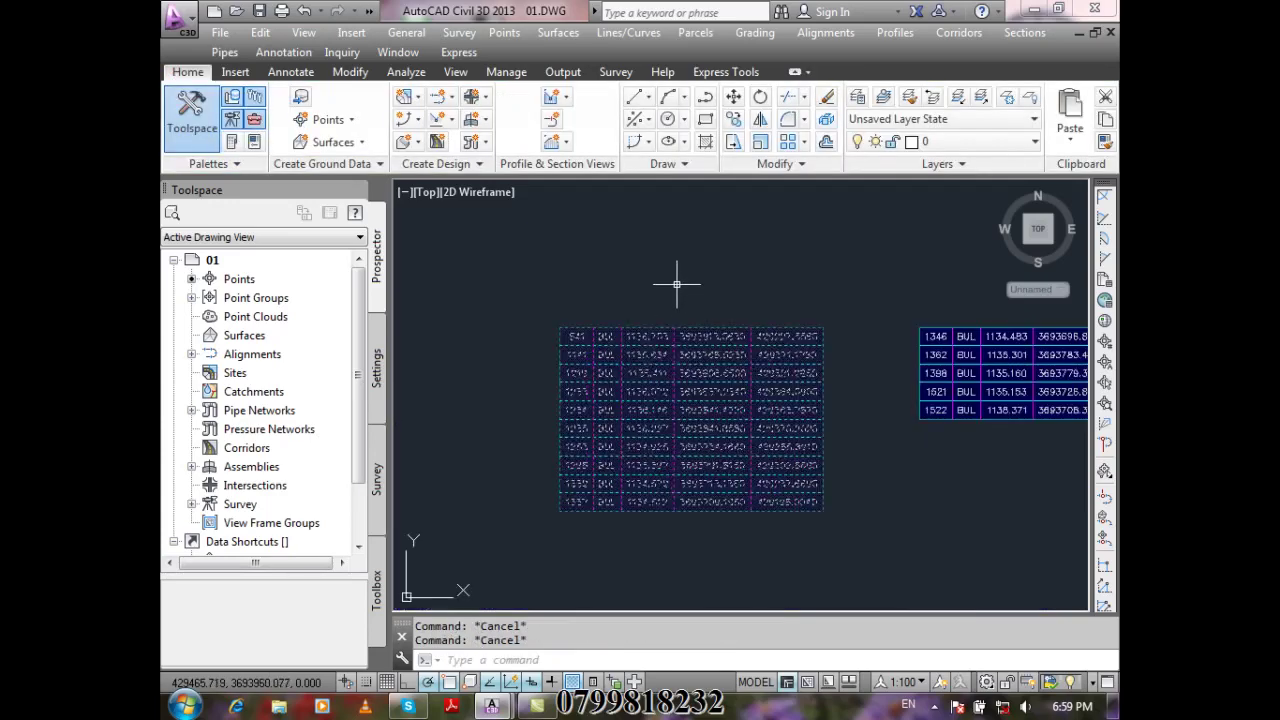
{"action": "middle_click_drag", "start_coordinate": [683, 298], "coordinate": [673, 408]}
{"action": "left_click", "coordinate": [1017, 577]}
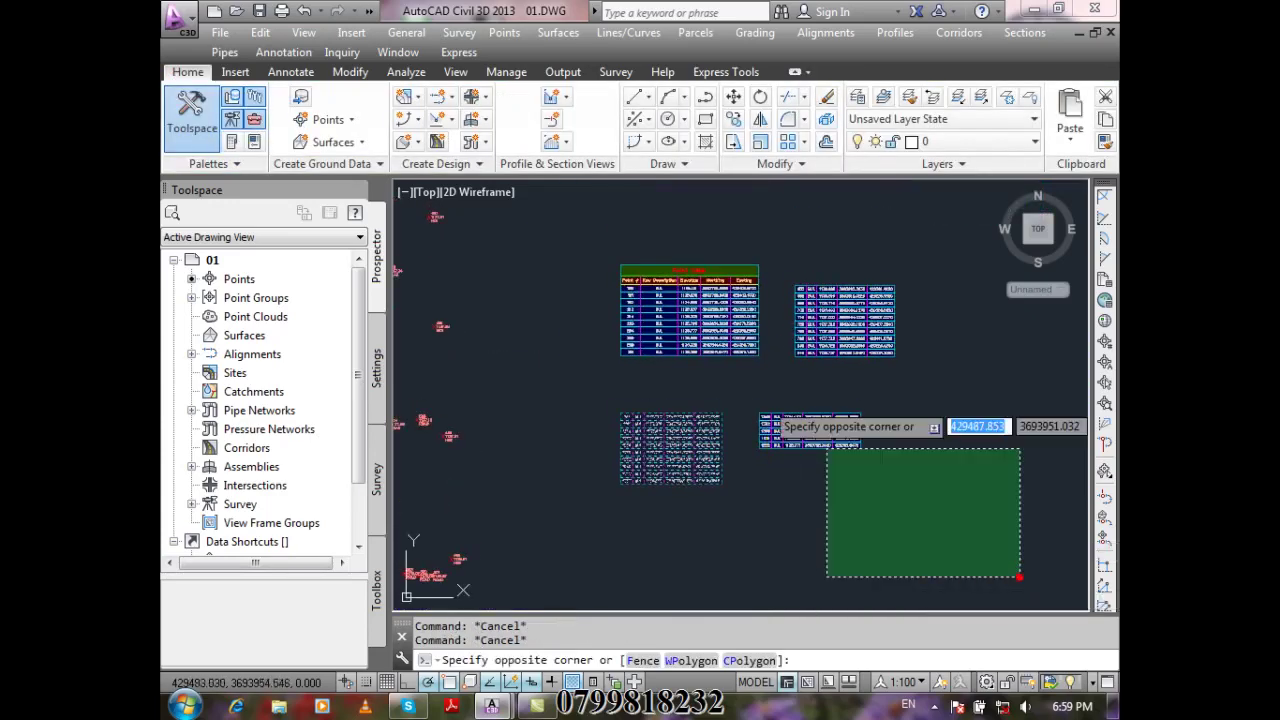
{"action": "left_click", "coordinate": [589, 248]}
{"action": "key", "text": "Delete"}
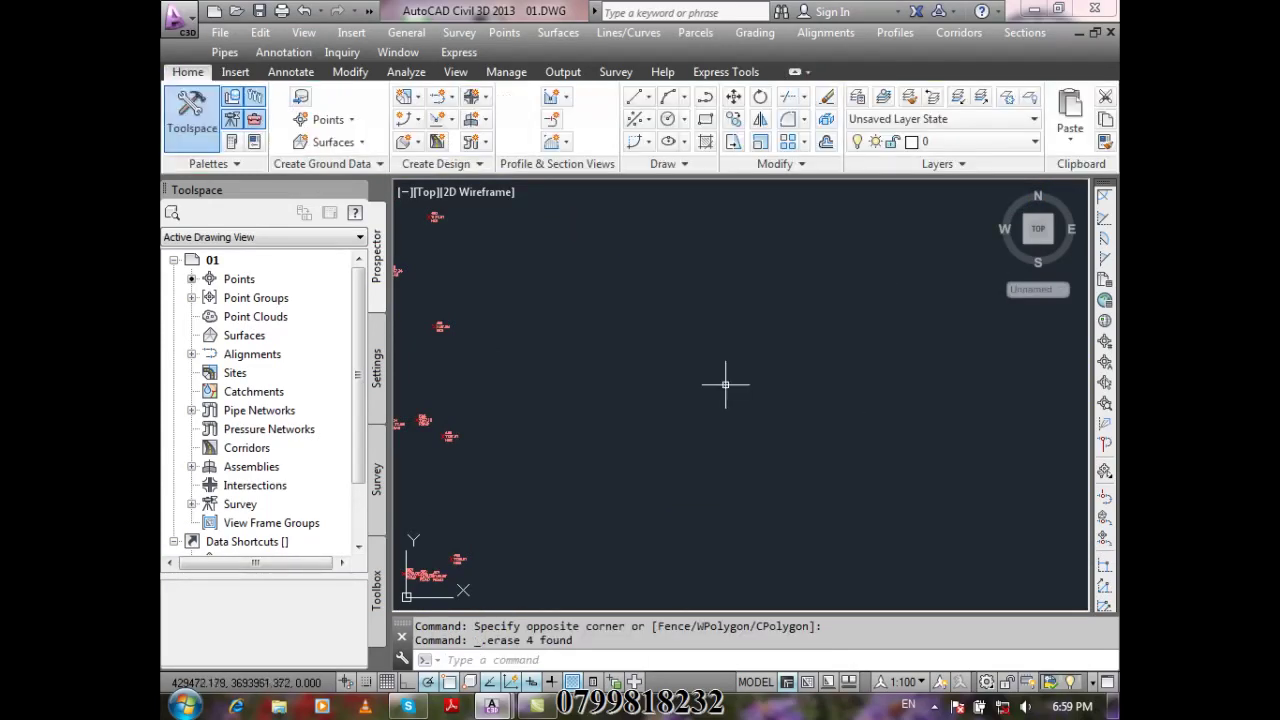
{"action": "scroll", "coordinate": [772, 345], "scroll_direction": "down", "scroll_amount": 2}
{"action": "type", "text": "z"}
{"action": "key", "text": "Return"}
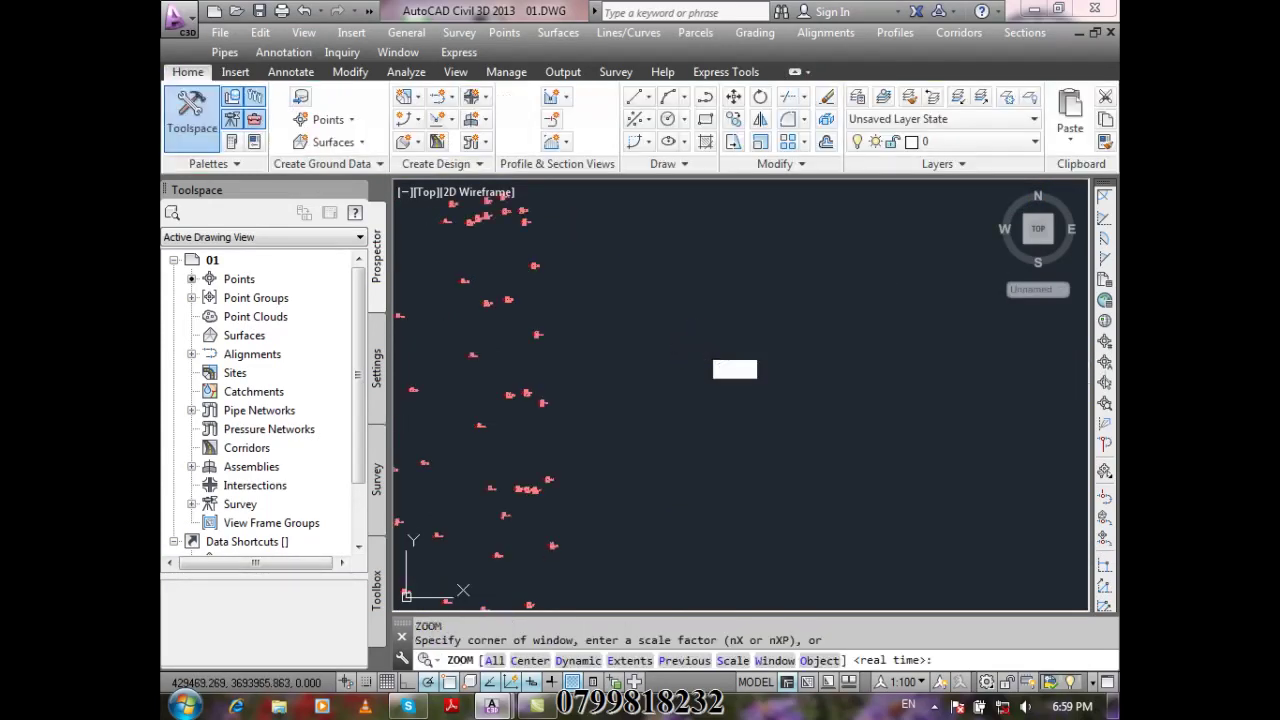
{"action": "type", "text": "e"}
{"action": "key", "text": "Return"}
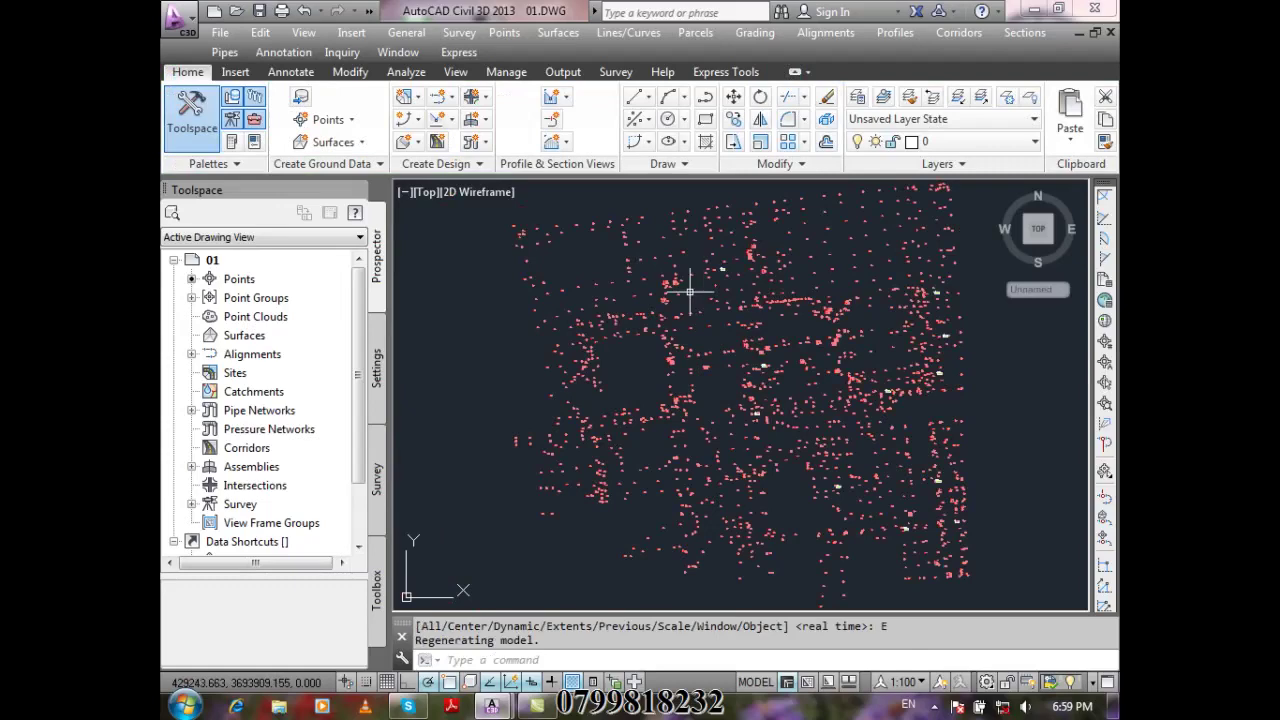
{"action": "left_click", "coordinate": [505, 34]}
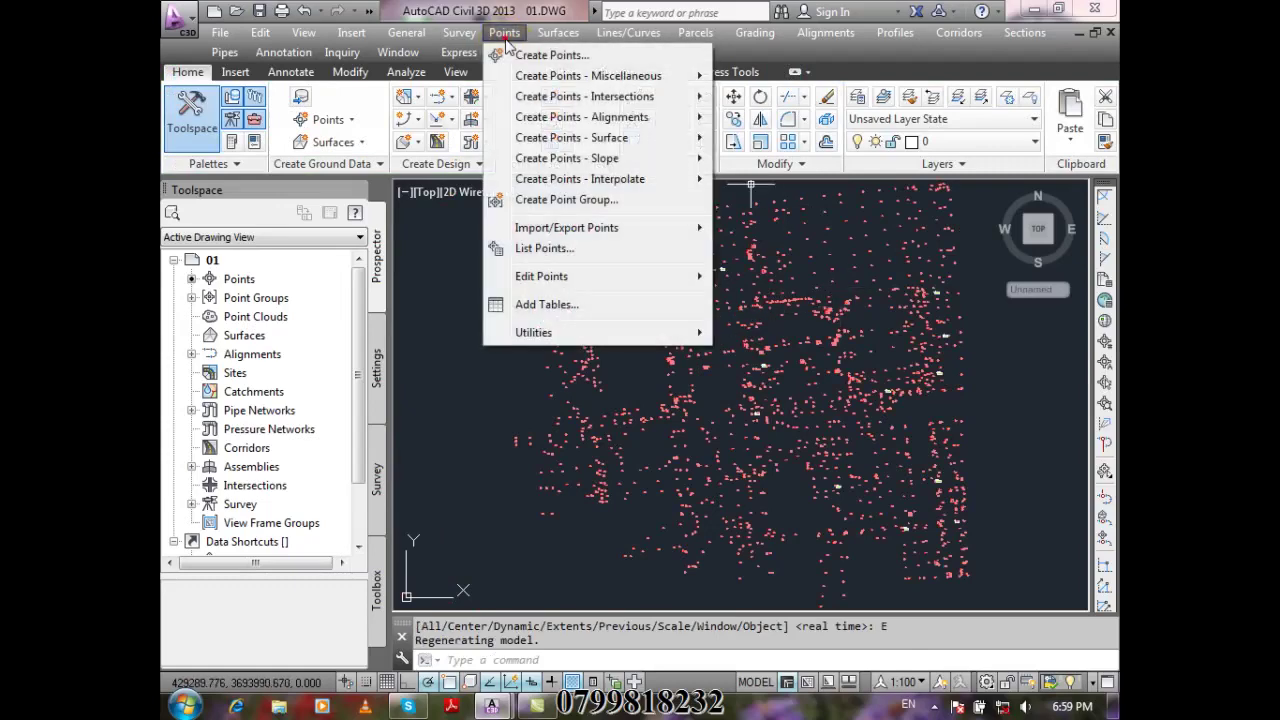
{"action": "left_click", "coordinate": [582, 306]}
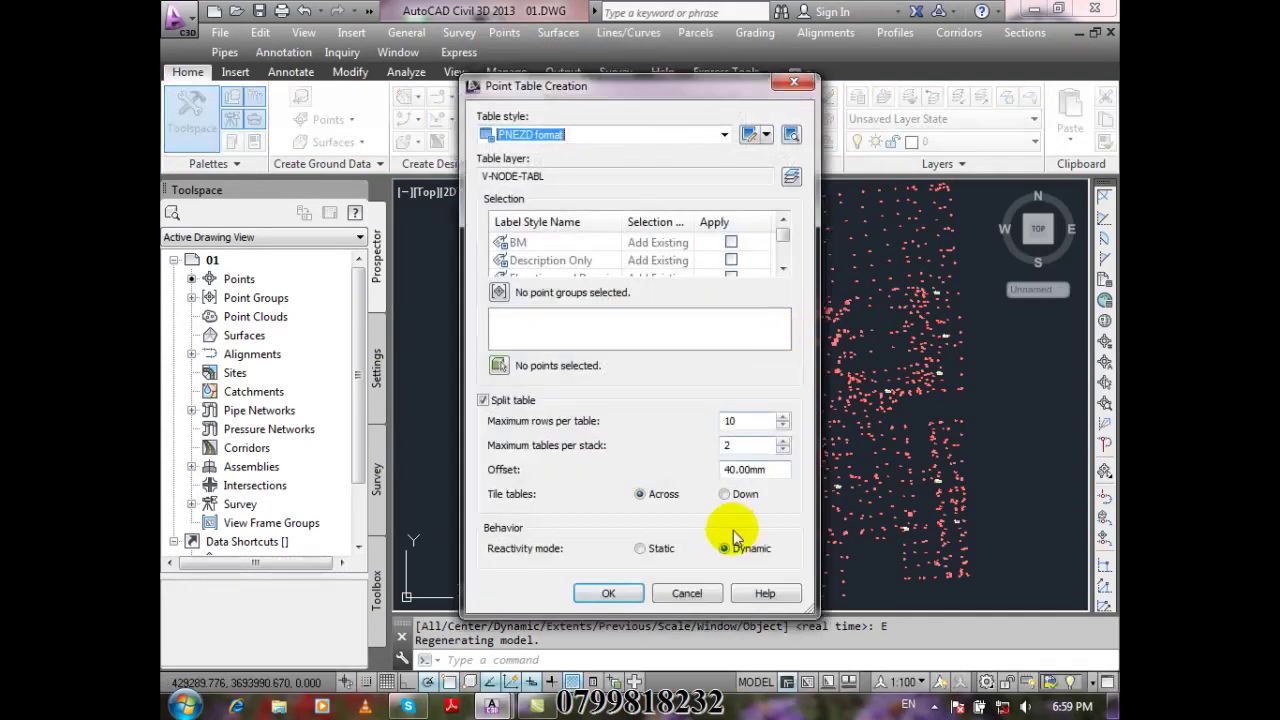
{"action": "left_click", "coordinate": [687, 593]}
Start a new point table with table style M and select the BUILDING point group as its source
{"action": "scroll", "coordinate": [771, 257], "scroll_direction": "up", "scroll_amount": 4}
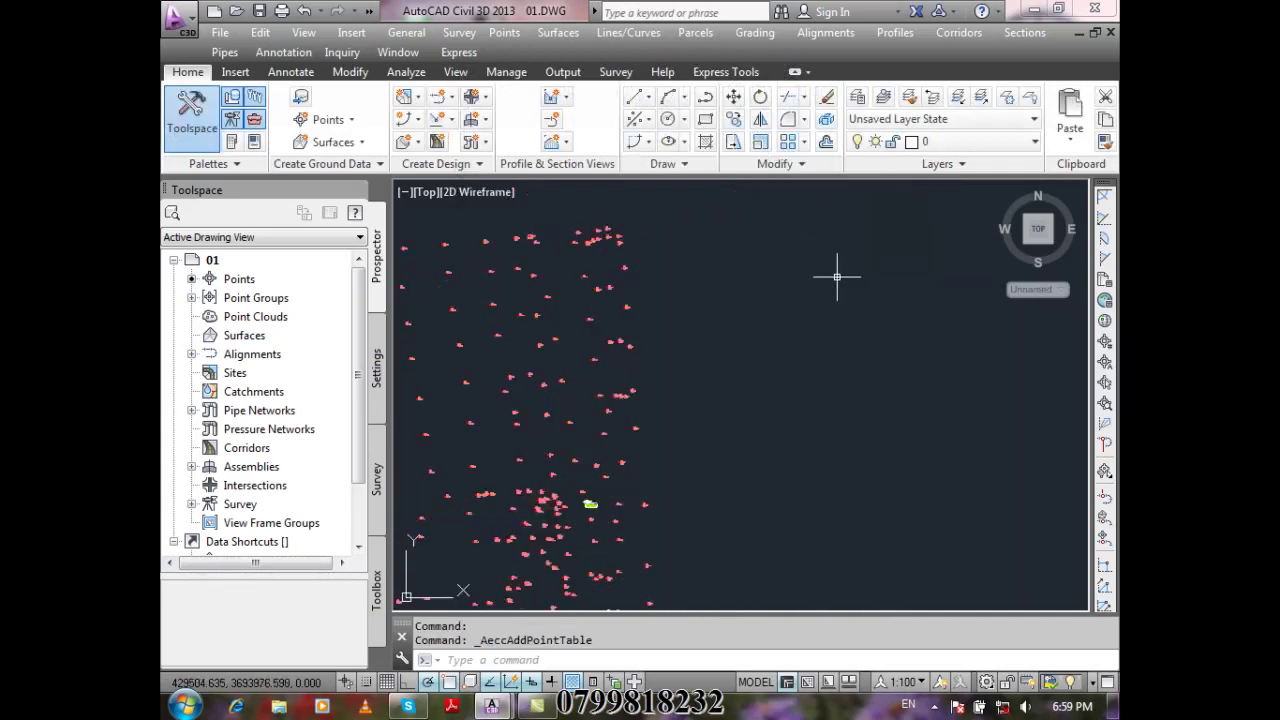
{"action": "left_click", "coordinate": [505, 34]}
{"action": "left_click", "coordinate": [600, 306]}
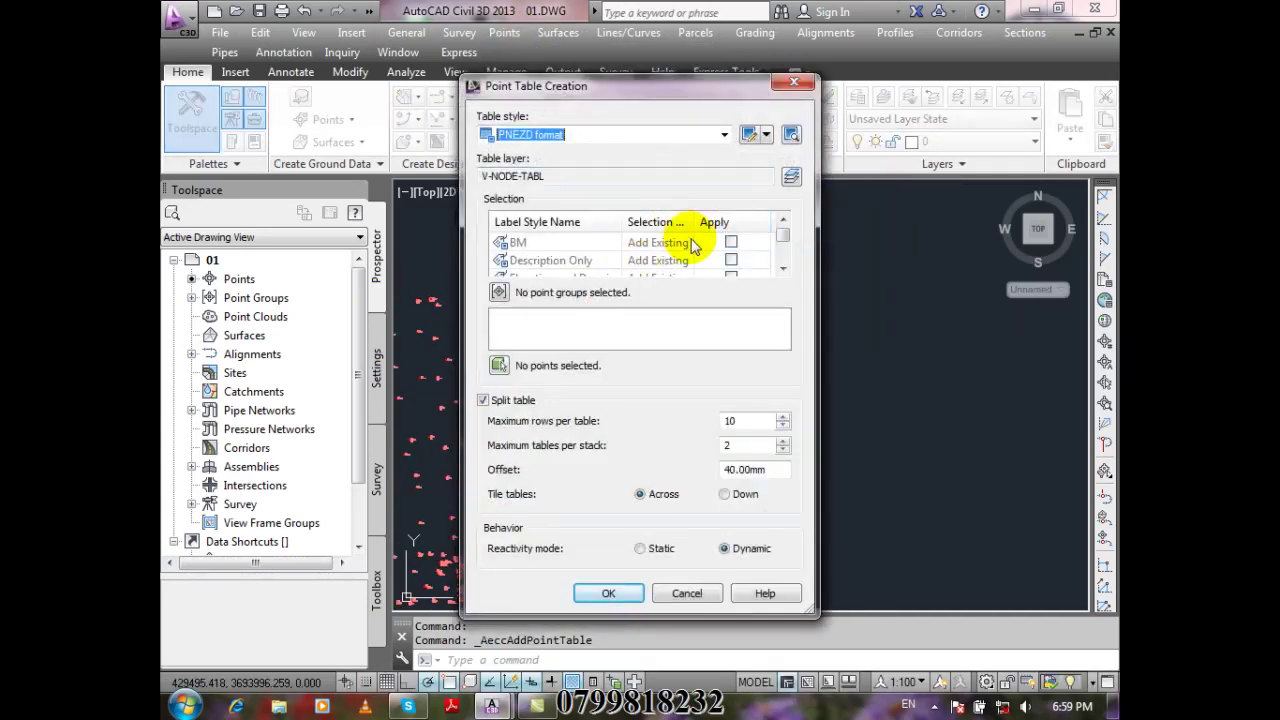
{"action": "left_click", "coordinate": [724, 134]}
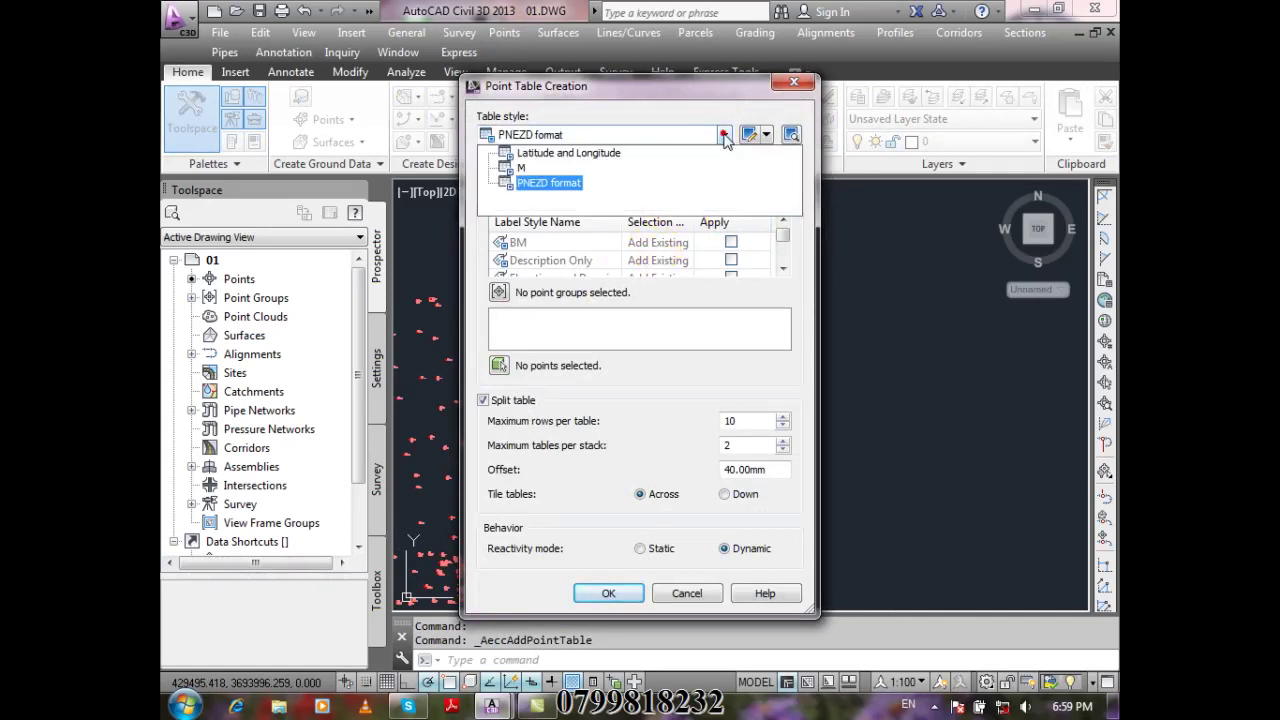
{"action": "left_click", "coordinate": [527, 182]}
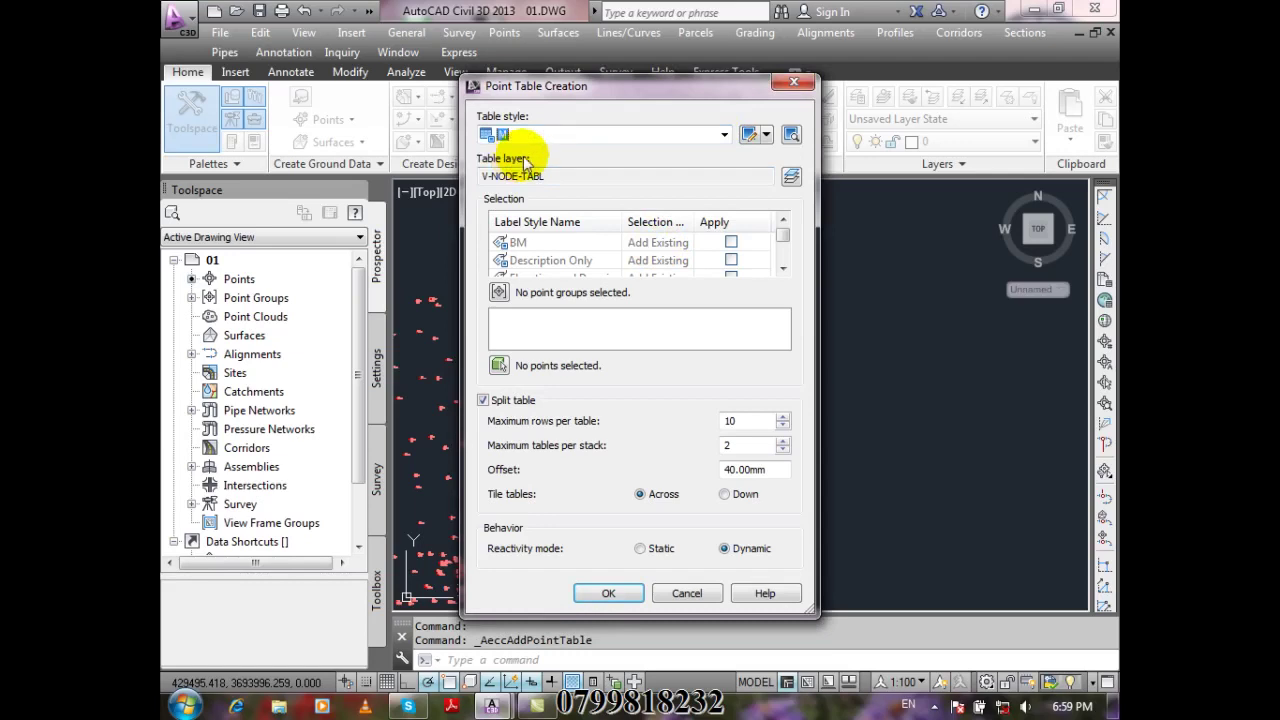
{"action": "left_click", "coordinate": [500, 292]}
{"action": "left_click", "coordinate": [530, 322]}
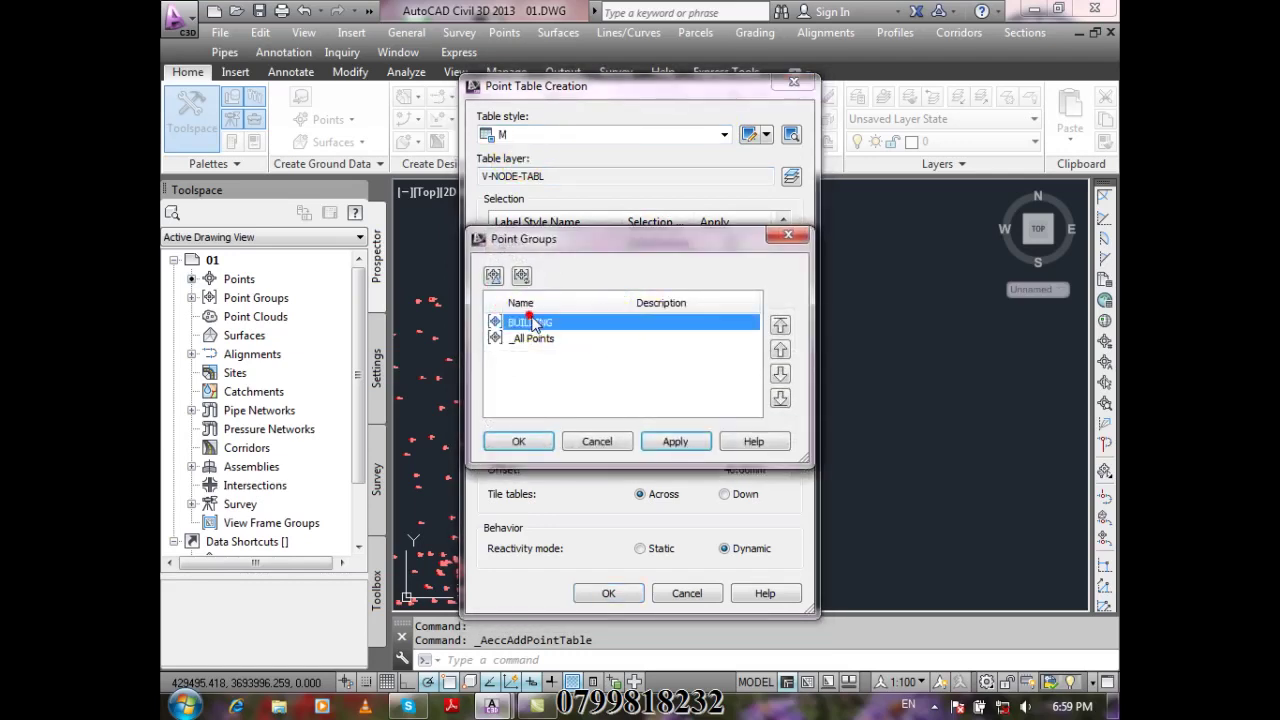
{"action": "left_click", "coordinate": [528, 441]}
Try to delete the Point # column from the structure of table style M
{"action": "left_click", "coordinate": [758, 135]}
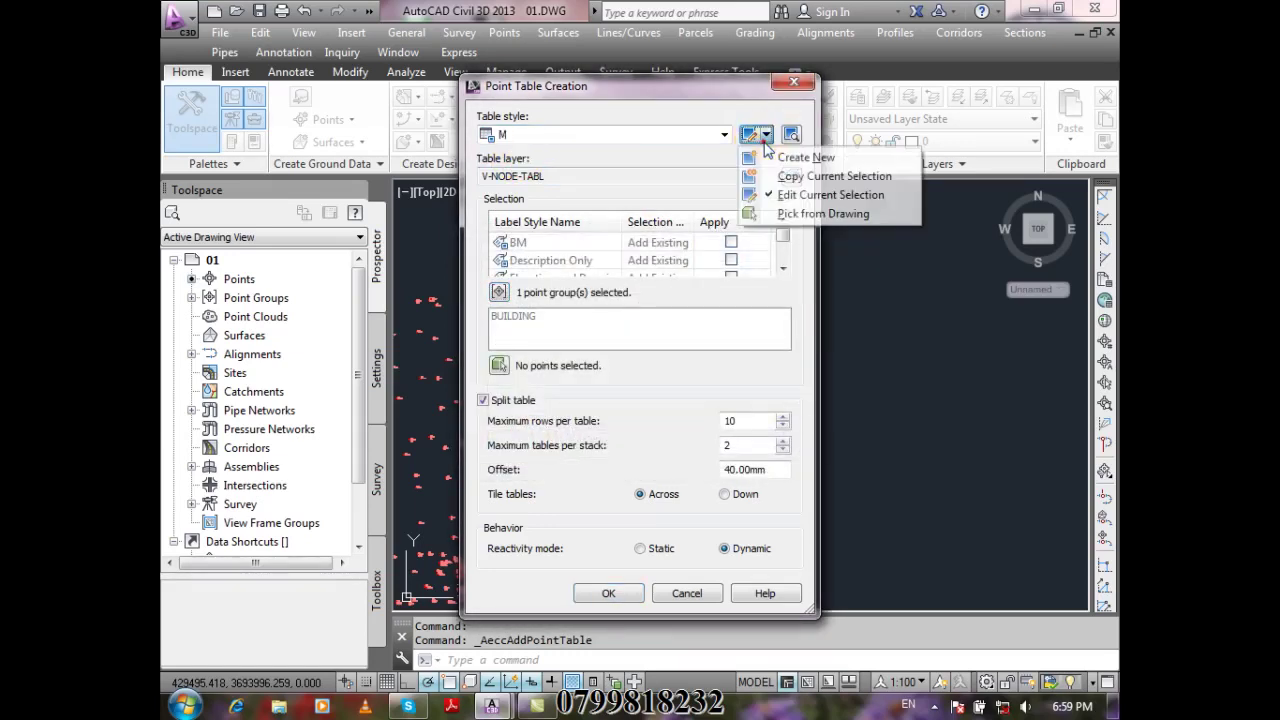
{"action": "left_click", "coordinate": [890, 196]}
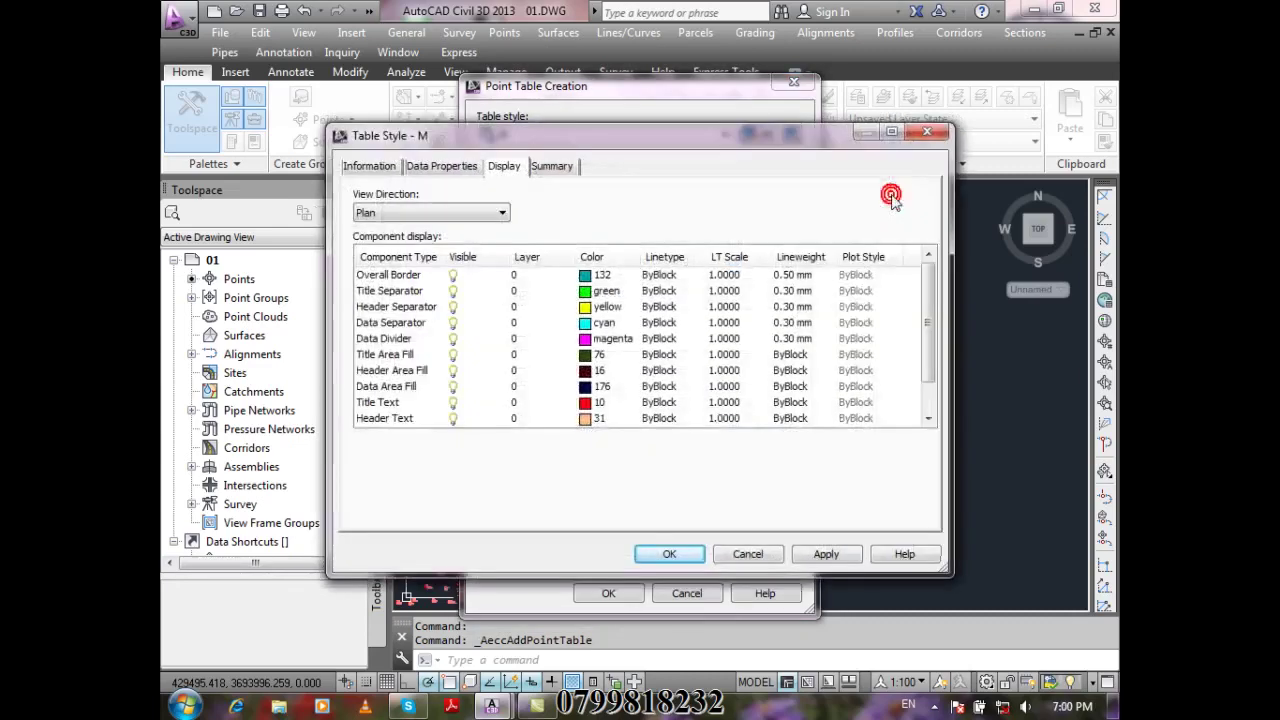
{"action": "left_click", "coordinate": [445, 176]}
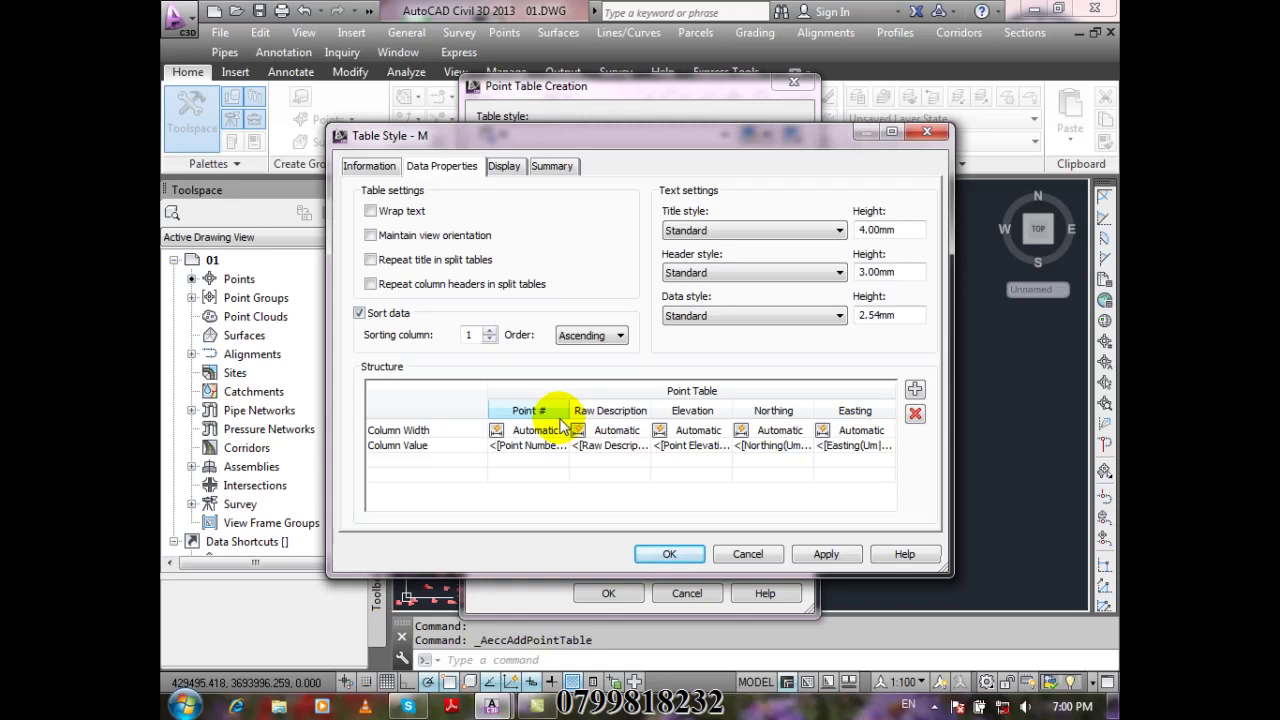
{"action": "left_click", "coordinate": [530, 410]}
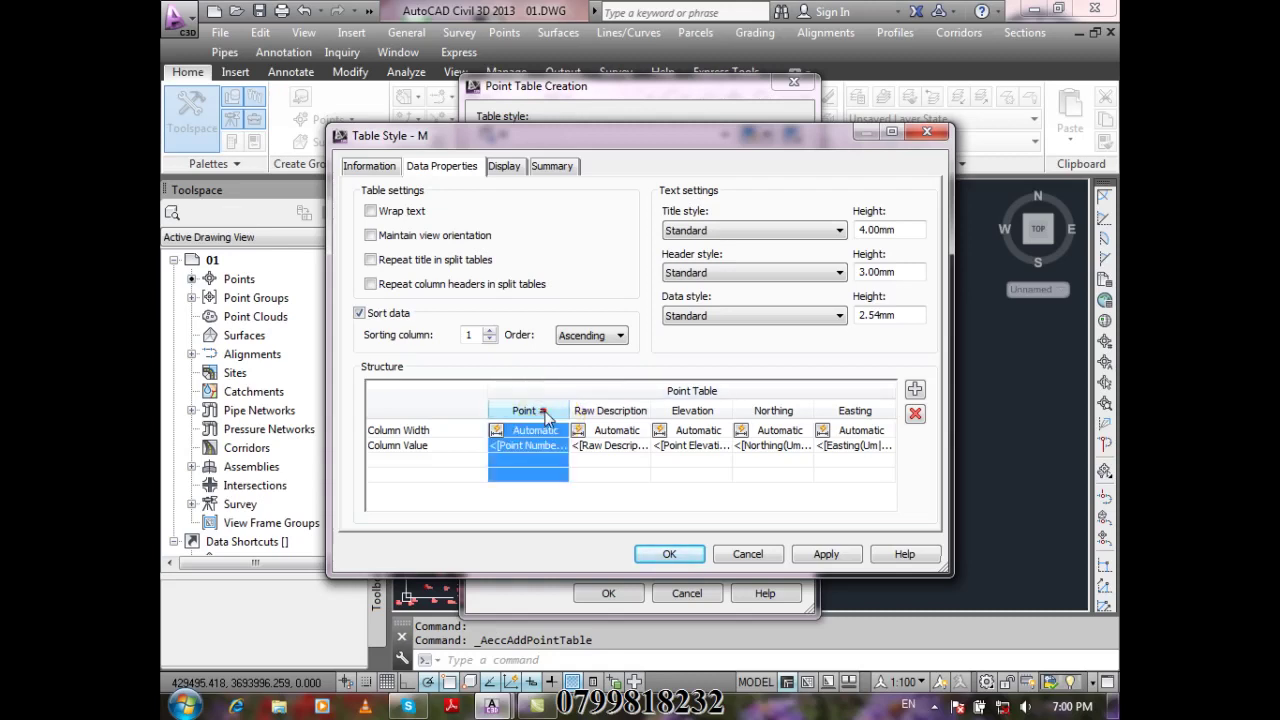
{"action": "left_click", "coordinate": [915, 413]}
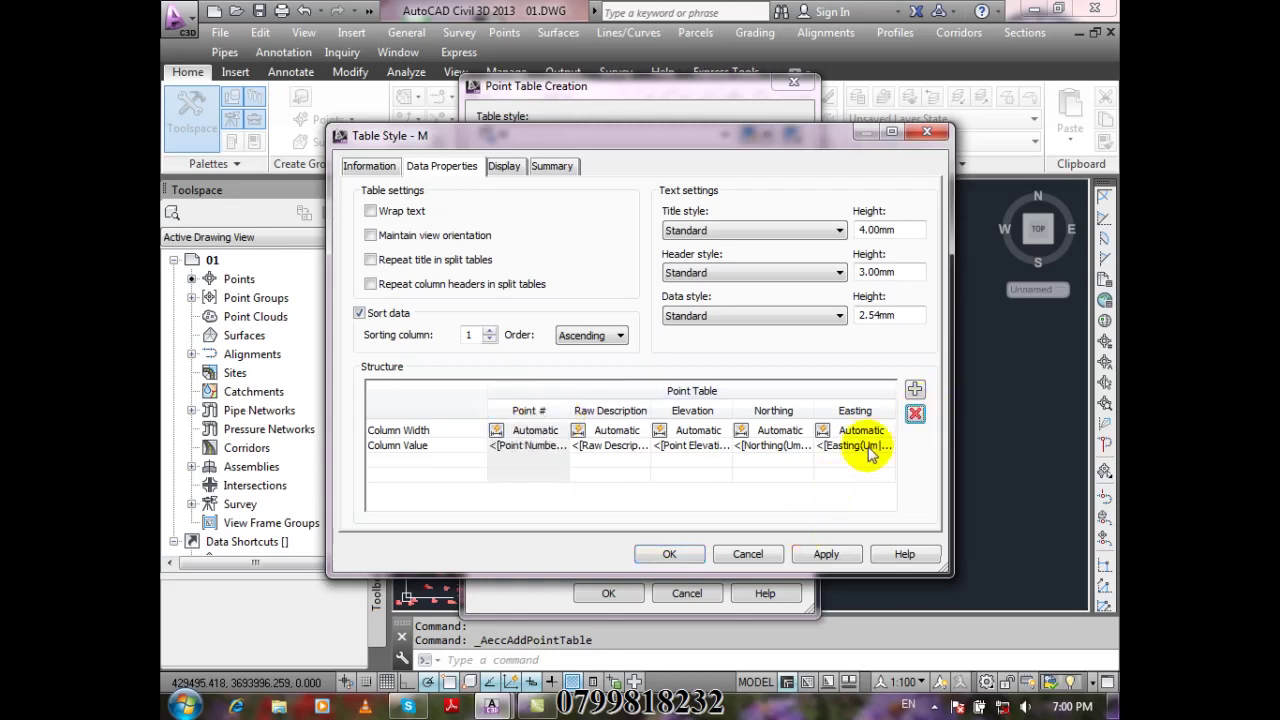
{"action": "left_click", "coordinate": [916, 414]}
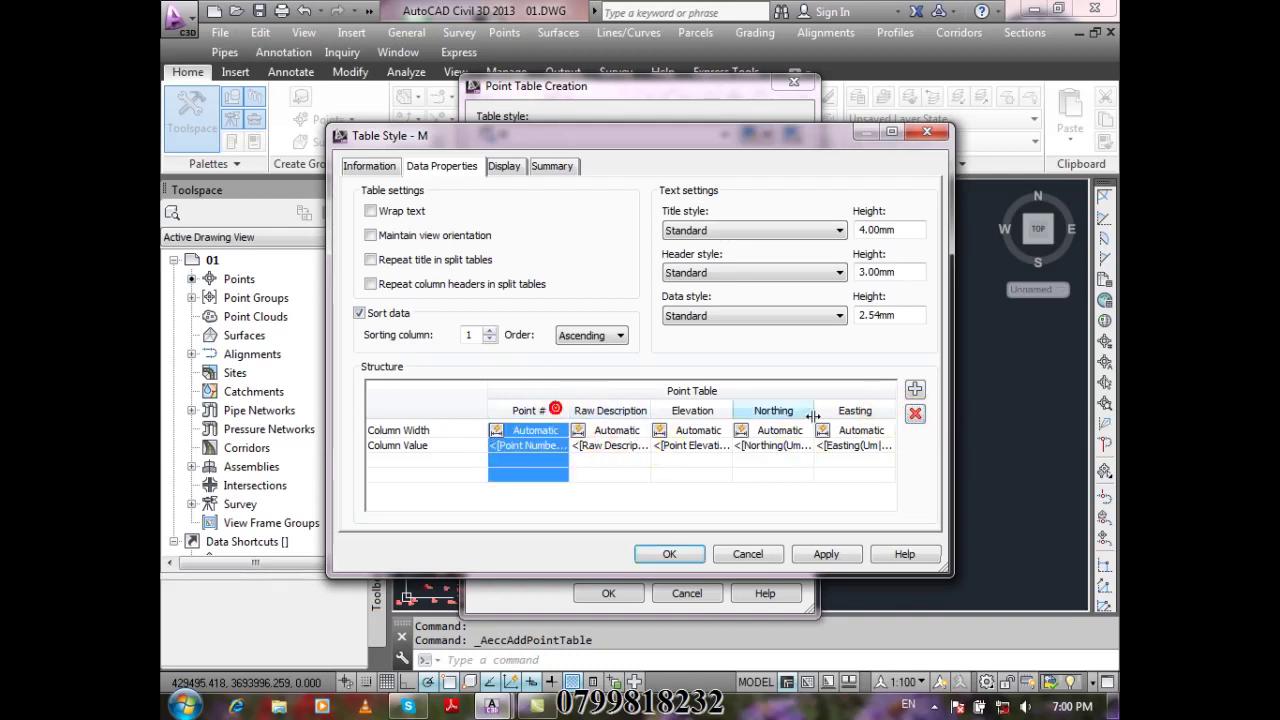
{"action": "left_click", "coordinate": [916, 414]}
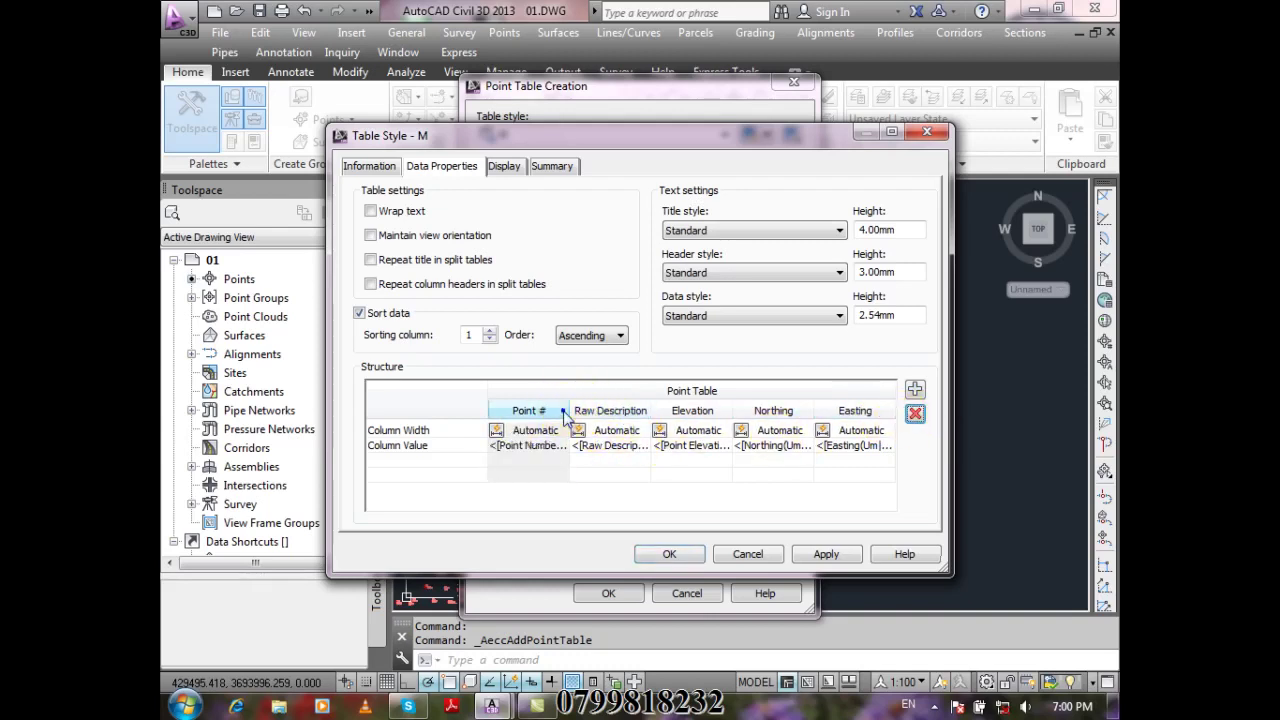
{"action": "left_click", "coordinate": [550, 445]}
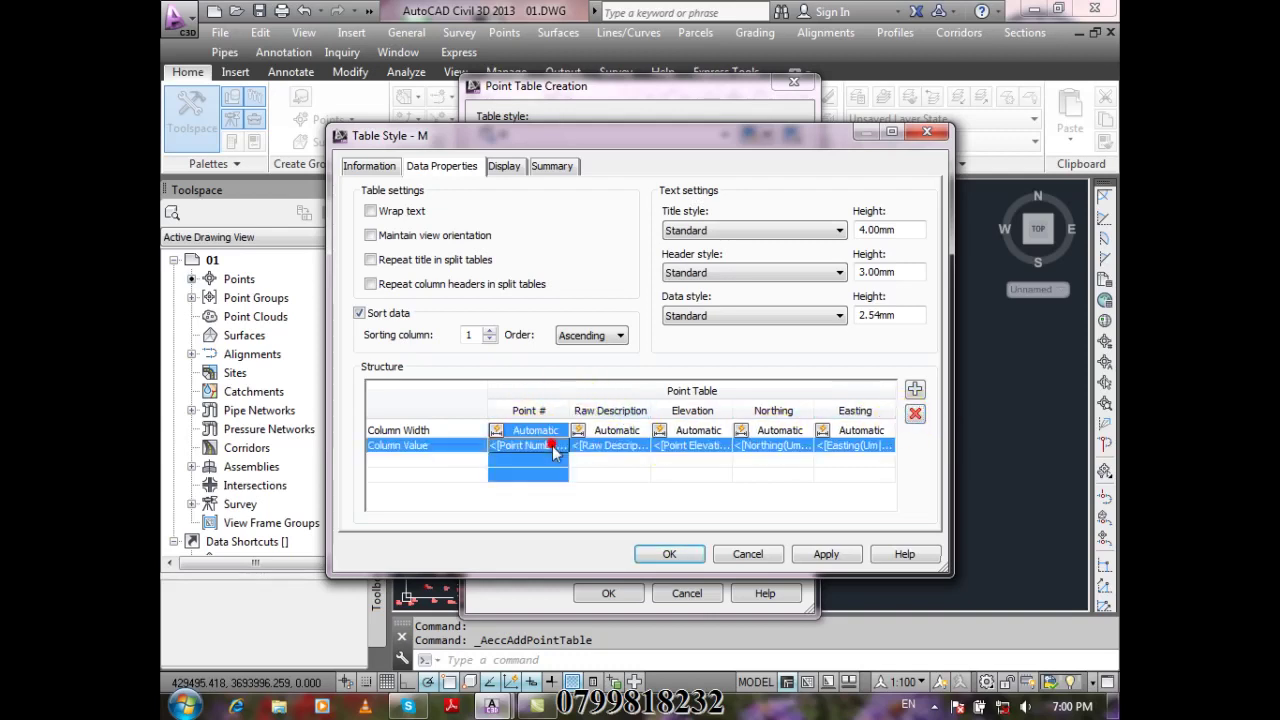
{"action": "left_click", "coordinate": [612, 432]}
{"action": "key", "text": "Return"}
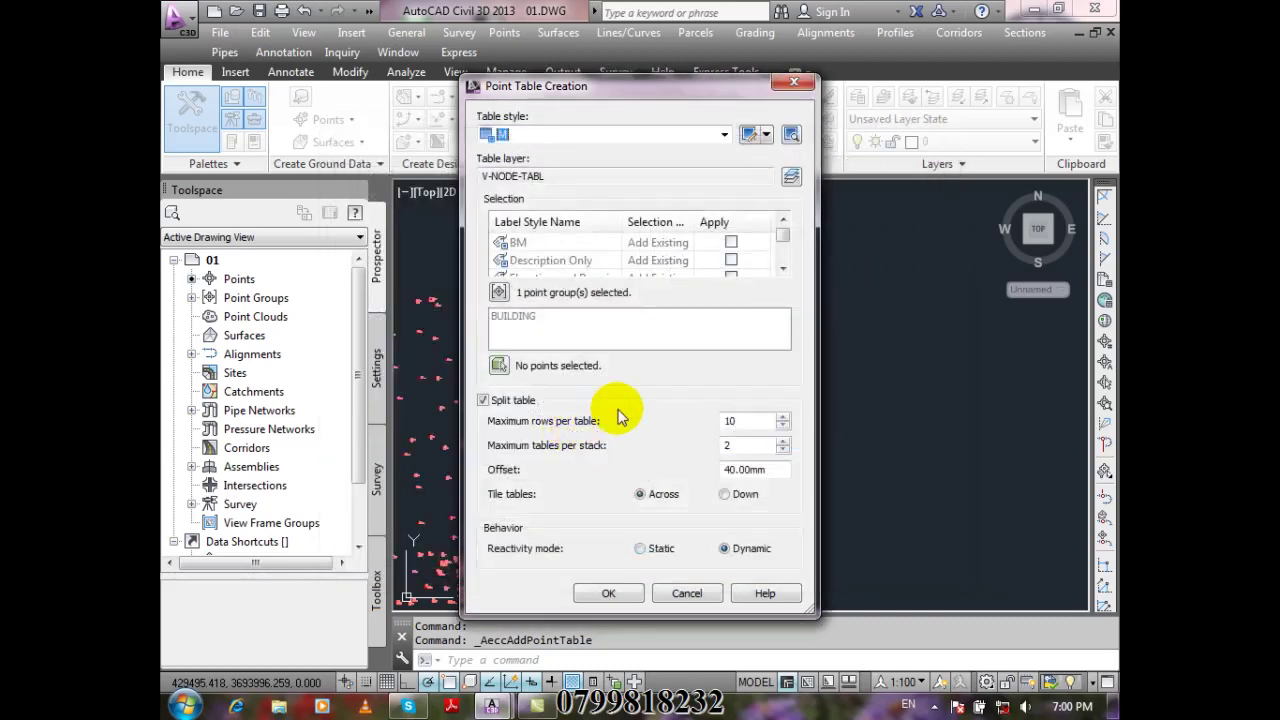
Delete the Easting, Northing and Elevation columns from the structure of table style M
{"action": "left_click", "coordinate": [750, 135]}
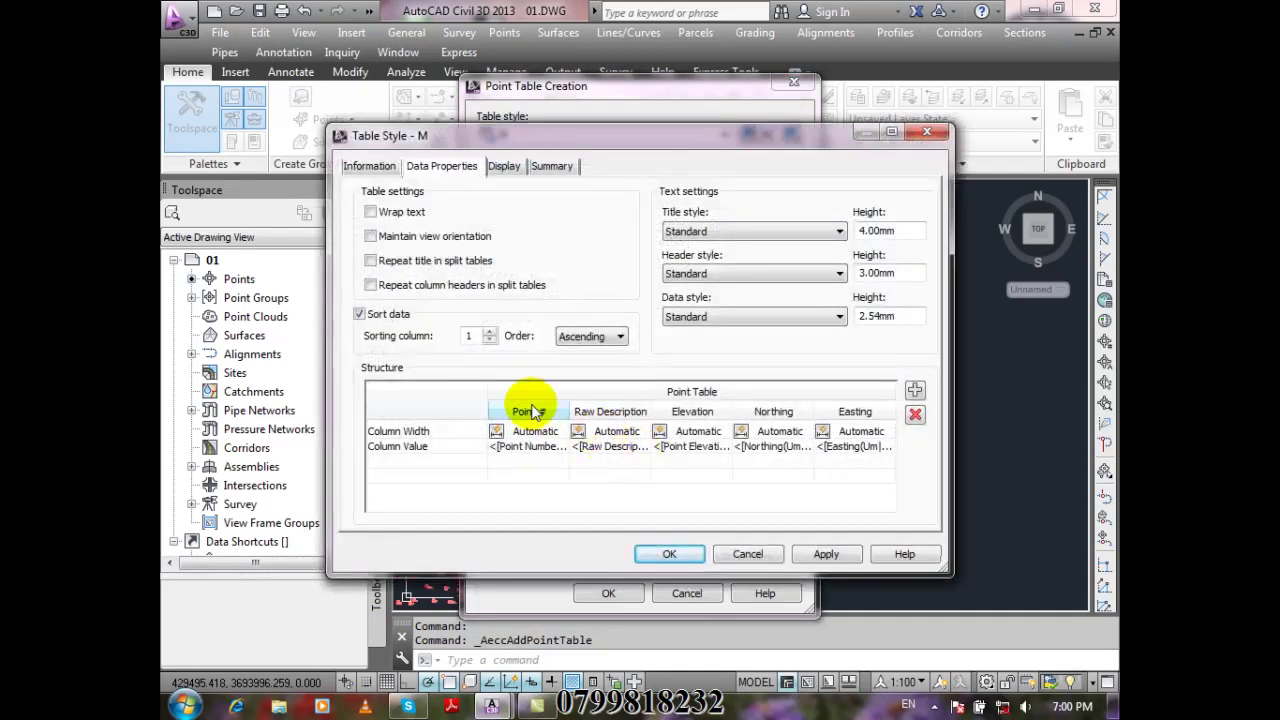
{"action": "left_click", "coordinate": [529, 410]}
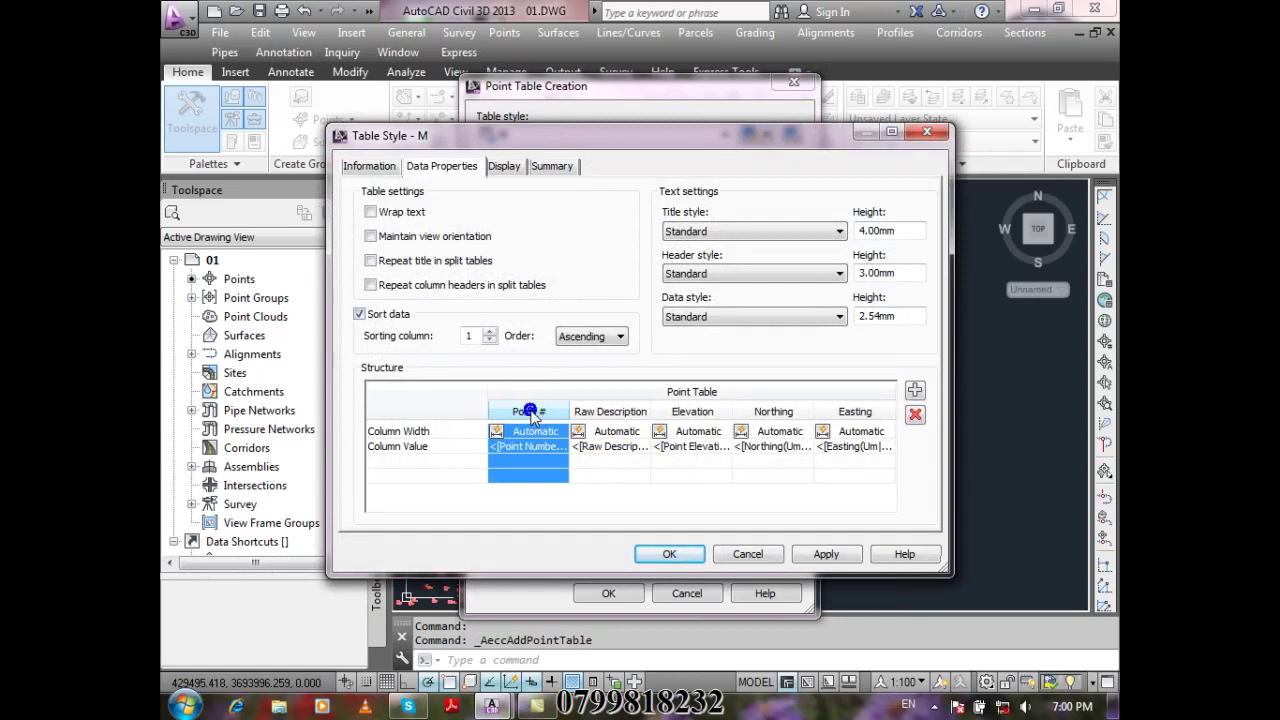
{"action": "left_click", "coordinate": [914, 413]}
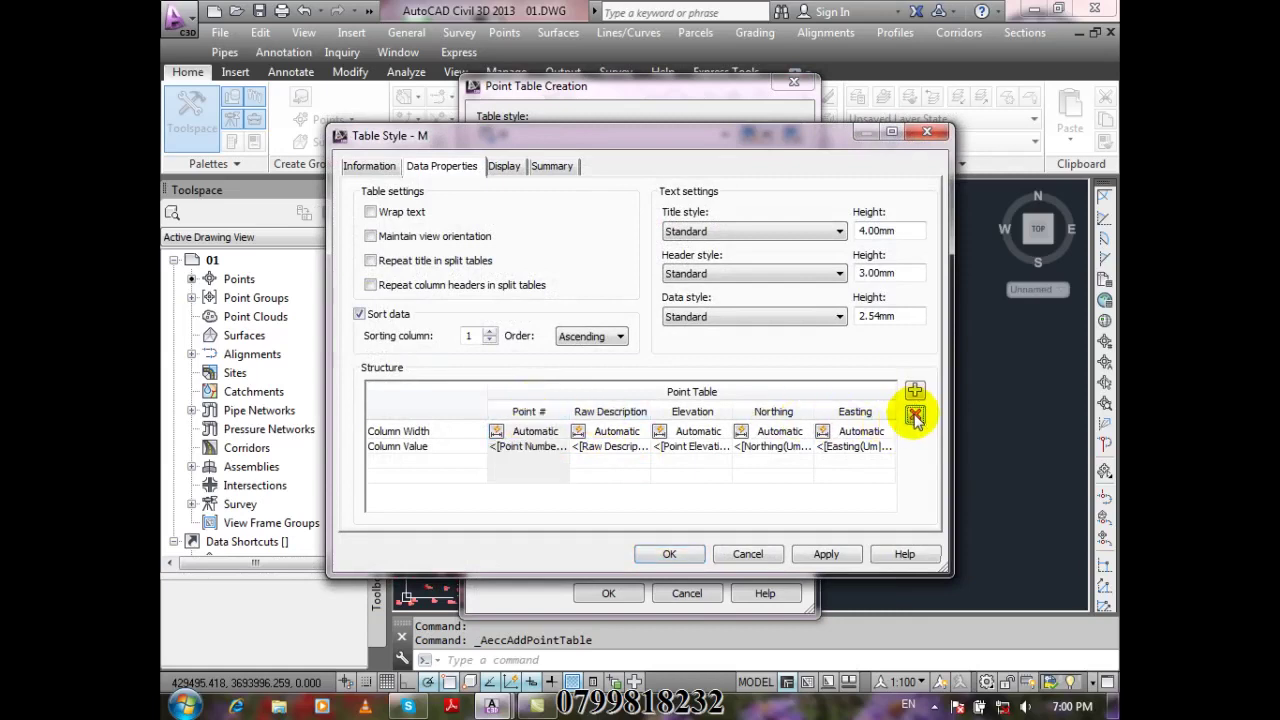
{"action": "left_click", "coordinate": [871, 411]}
{"action": "left_click", "coordinate": [914, 414]}
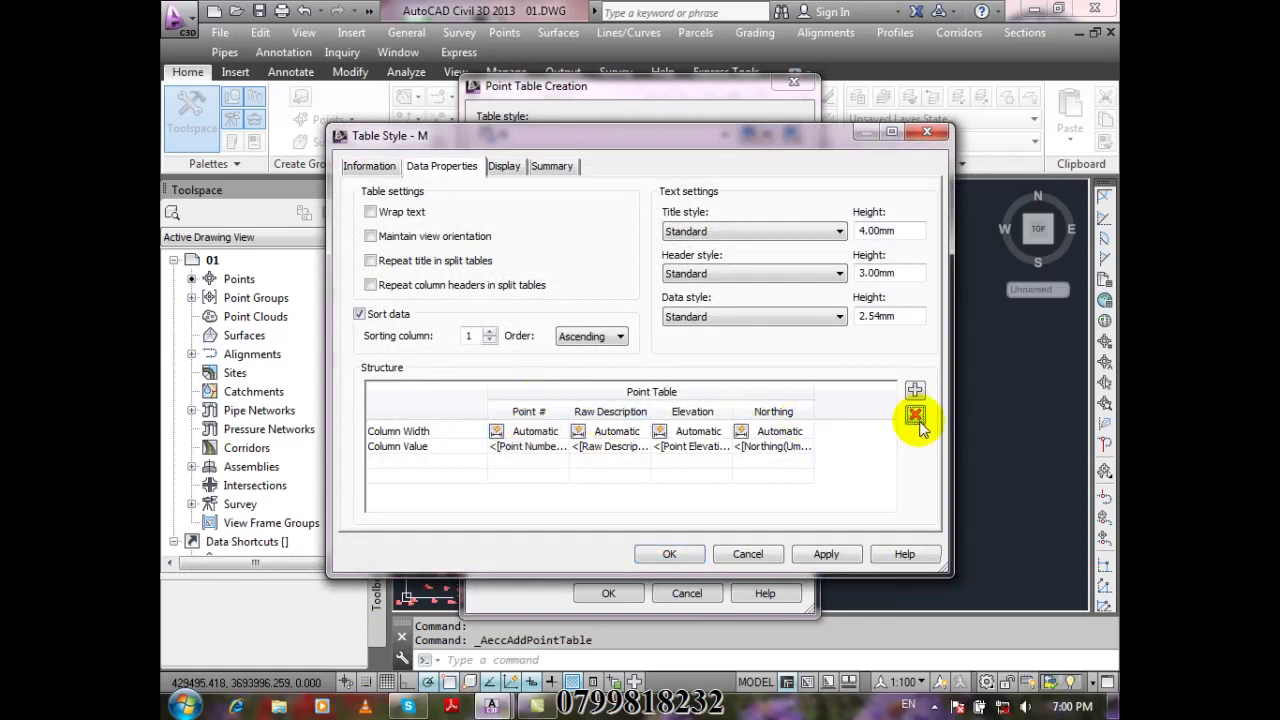
{"action": "left_click", "coordinate": [538, 413]}
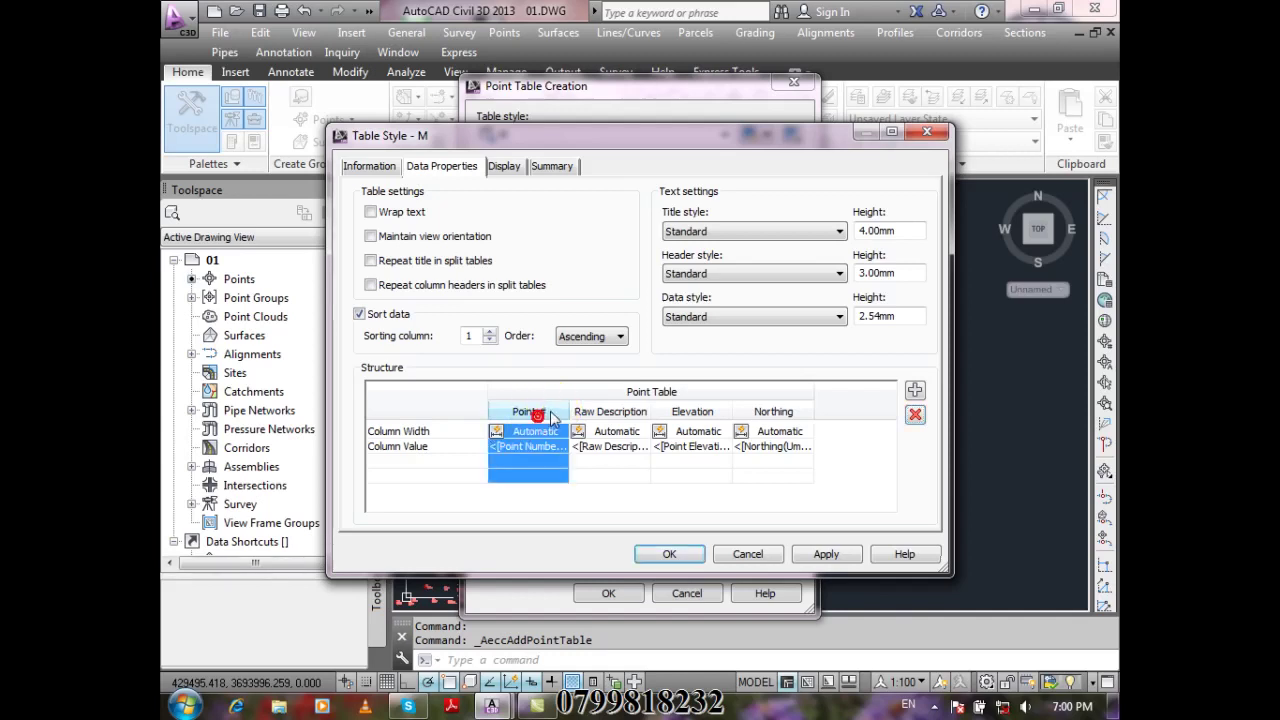
{"action": "left_click", "coordinate": [914, 414]}
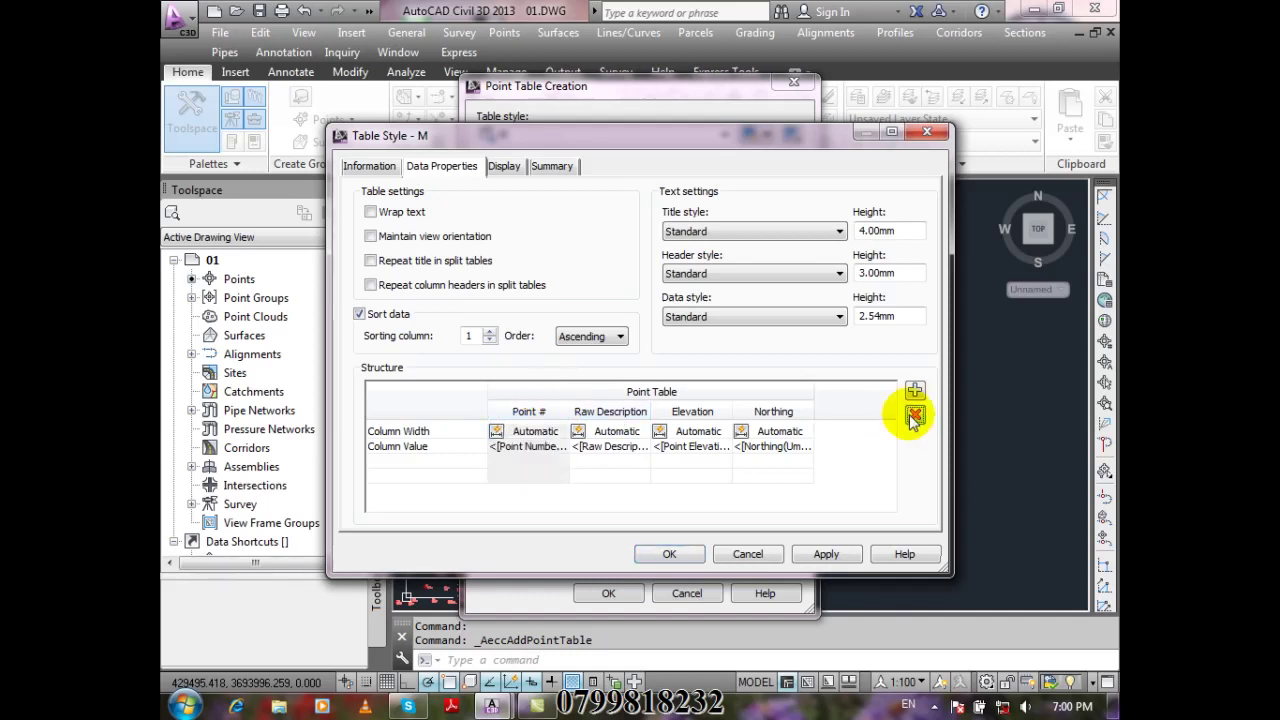
{"action": "left_click", "coordinate": [799, 429]}
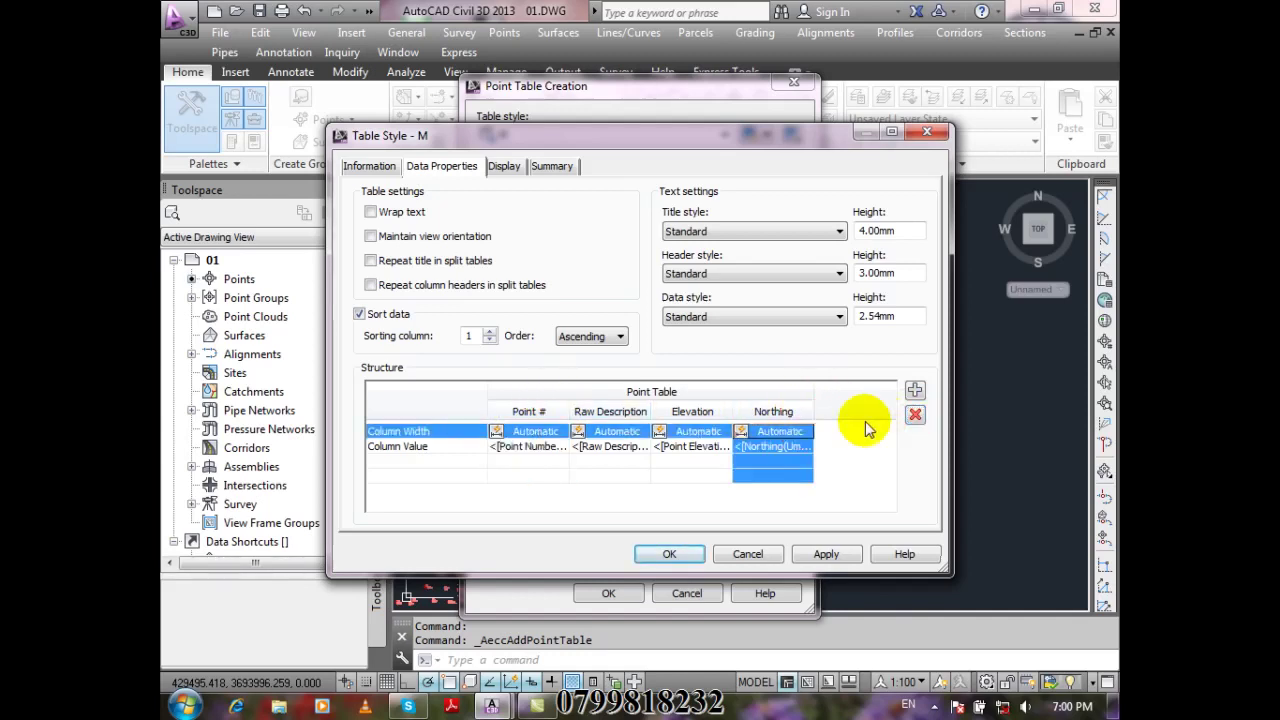
{"action": "left_click", "coordinate": [914, 414]}
{"action": "left_click", "coordinate": [697, 409]}
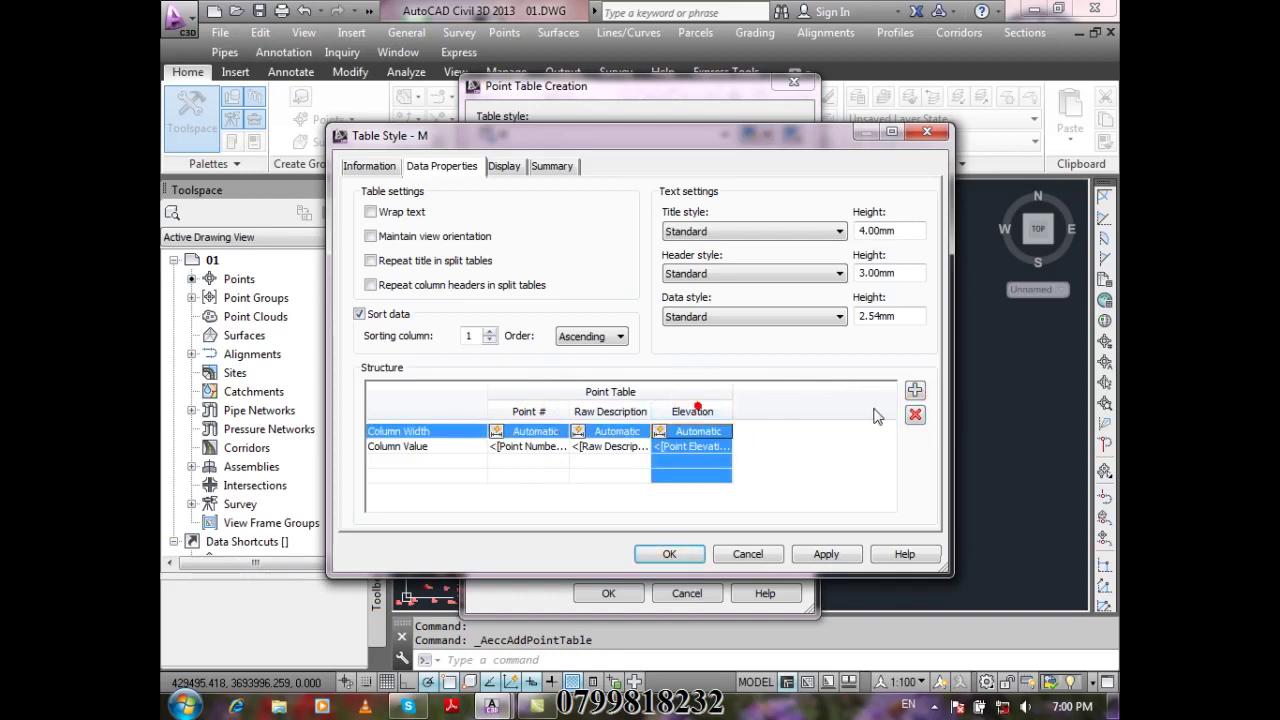
{"action": "left_click", "coordinate": [914, 414]}
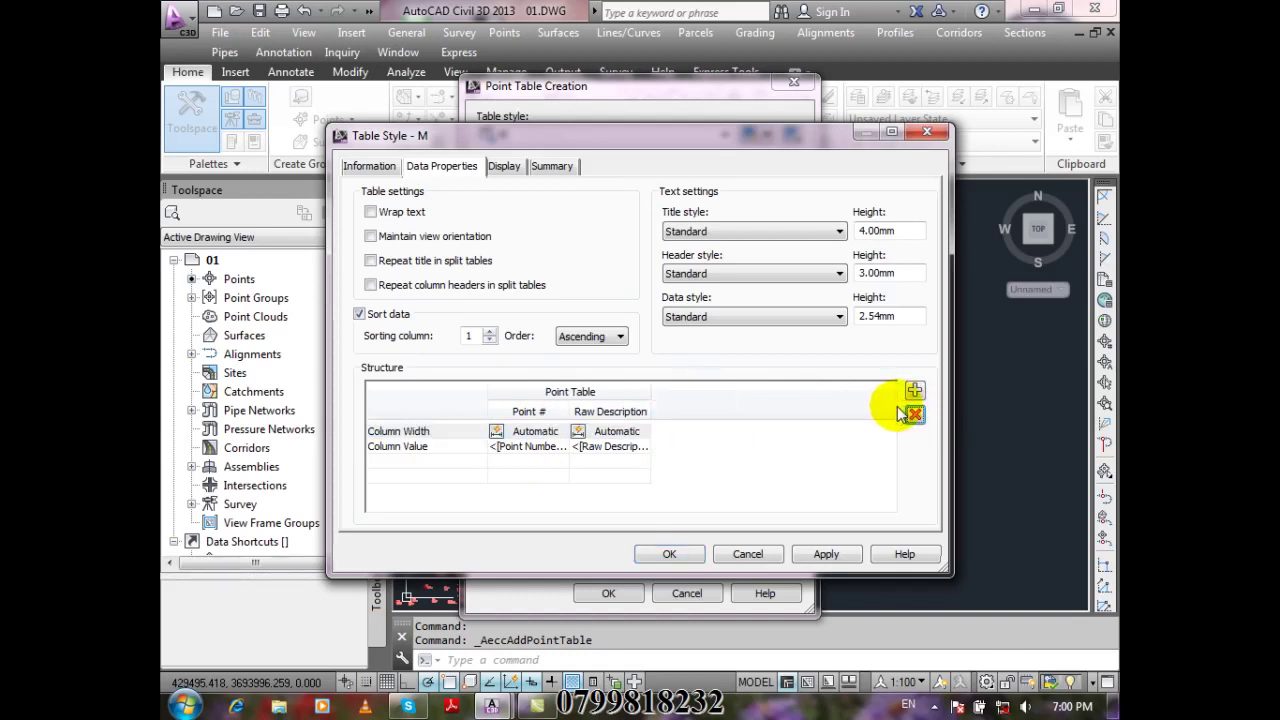
Add a new column after Raw Description in the table structure and title it LAT
{"action": "left_click", "coordinate": [580, 410]}
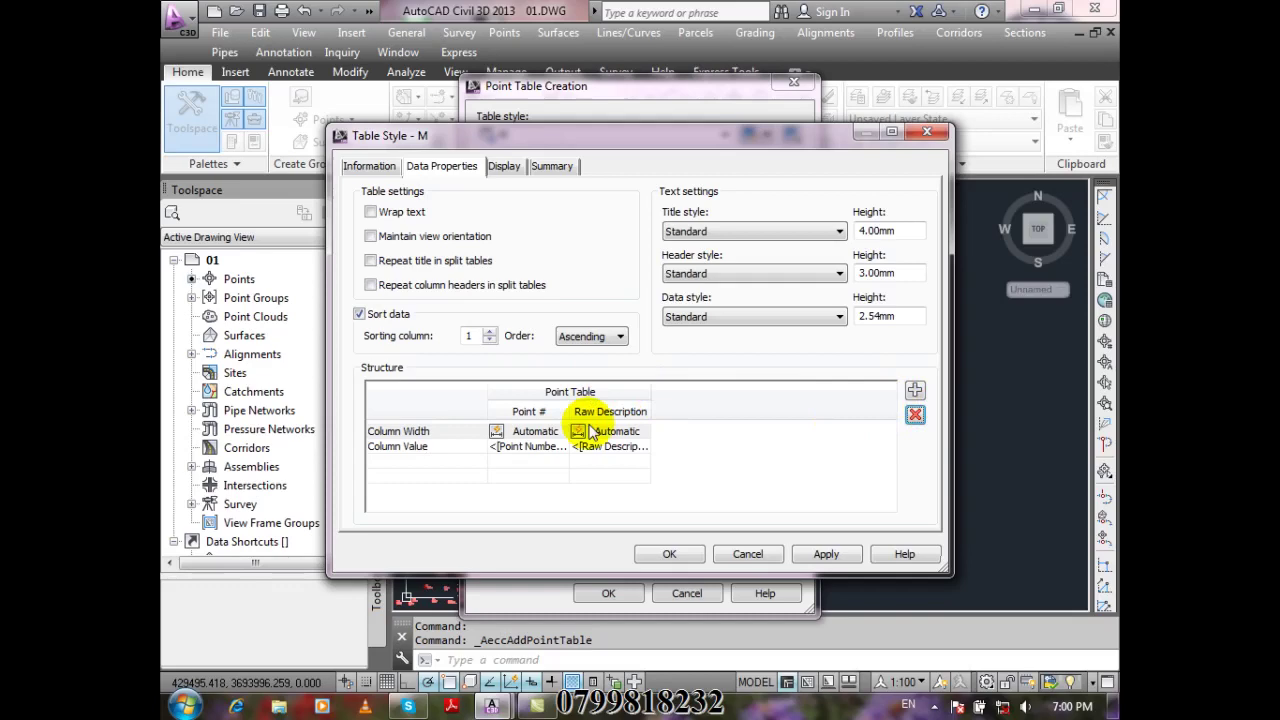
{"action": "left_click", "coordinate": [914, 390]}
{"action": "left_click", "coordinate": [688, 420]}
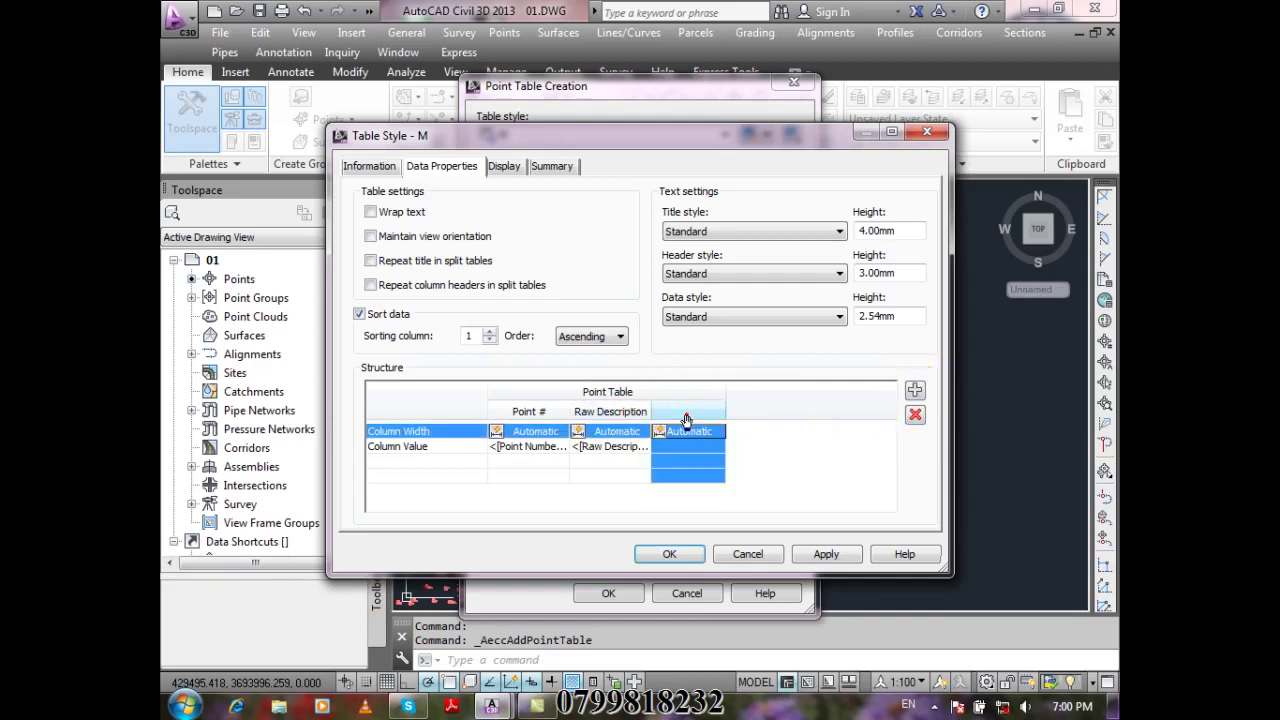
{"action": "double_click", "coordinate": [688, 446]}
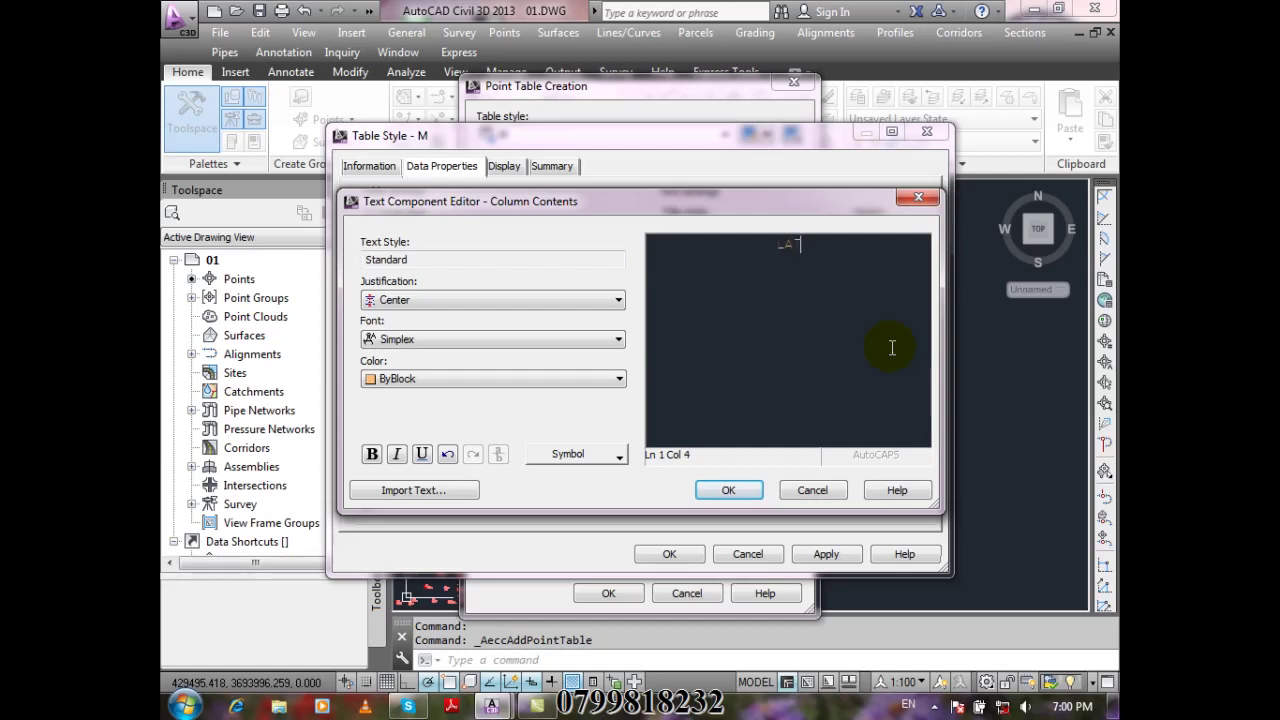
{"action": "left_click", "coordinate": [733, 490]}
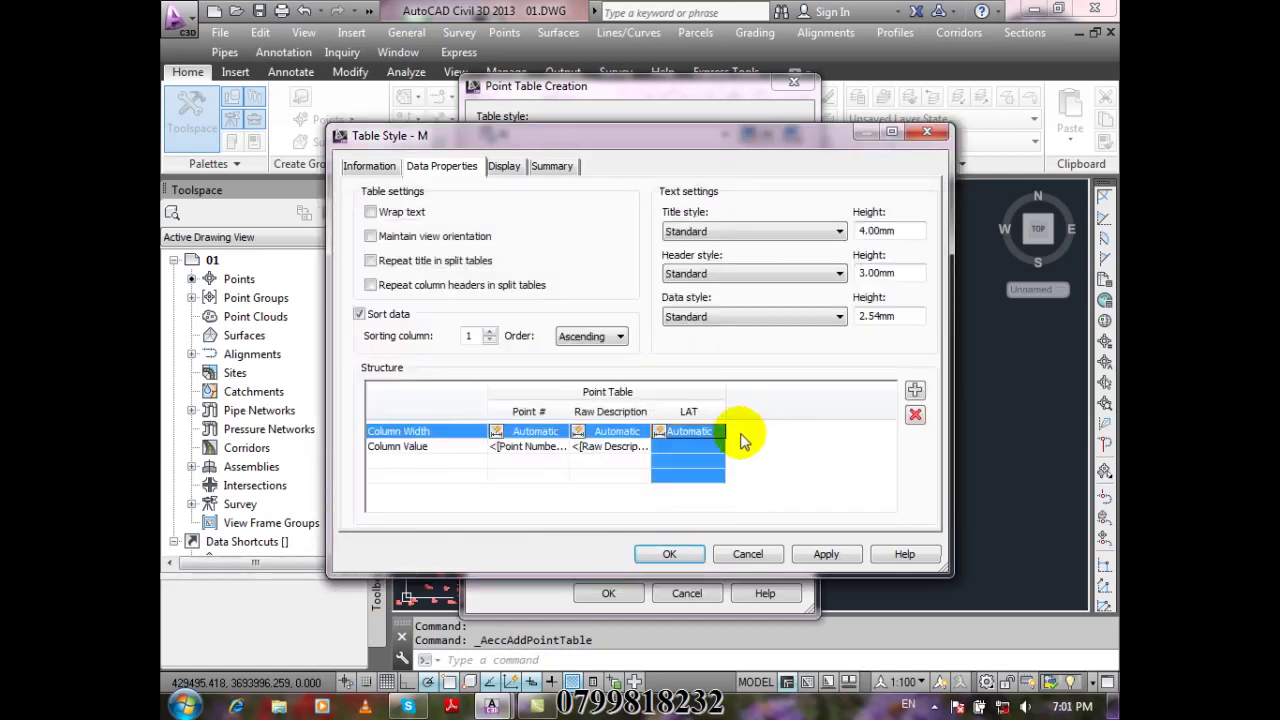
Insert the Latitude property as the LAT column's value and accept the changes to table style M
{"action": "left_click", "coordinate": [695, 443]}
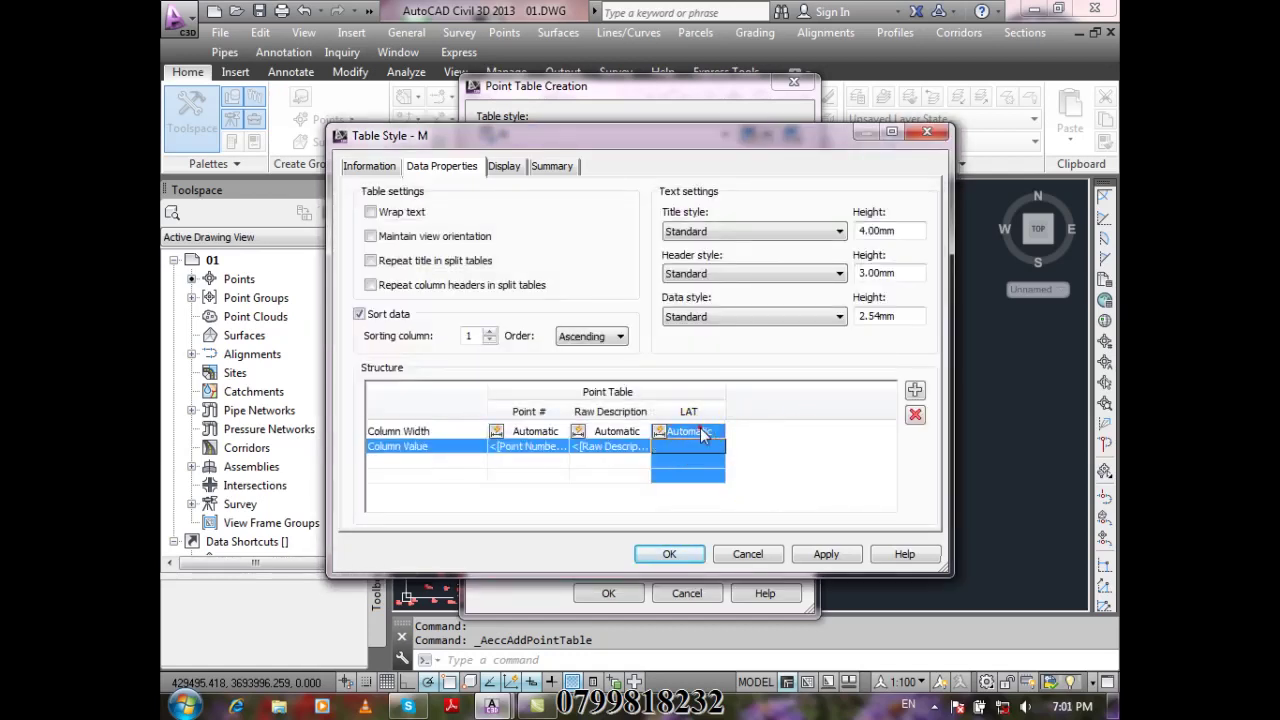
{"action": "left_click", "coordinate": [696, 441]}
{"action": "left_click", "coordinate": [691, 446]}
{"action": "double_click", "coordinate": [691, 446]}
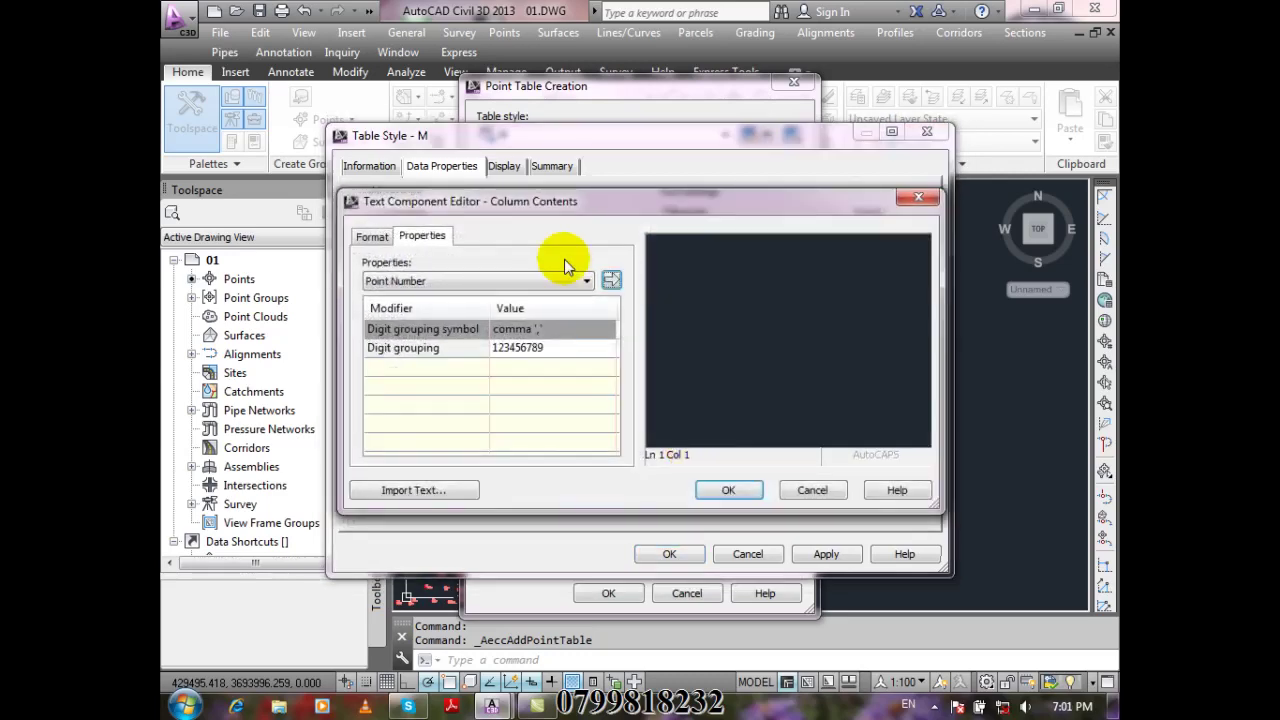
{"action": "left_click", "coordinate": [447, 281]}
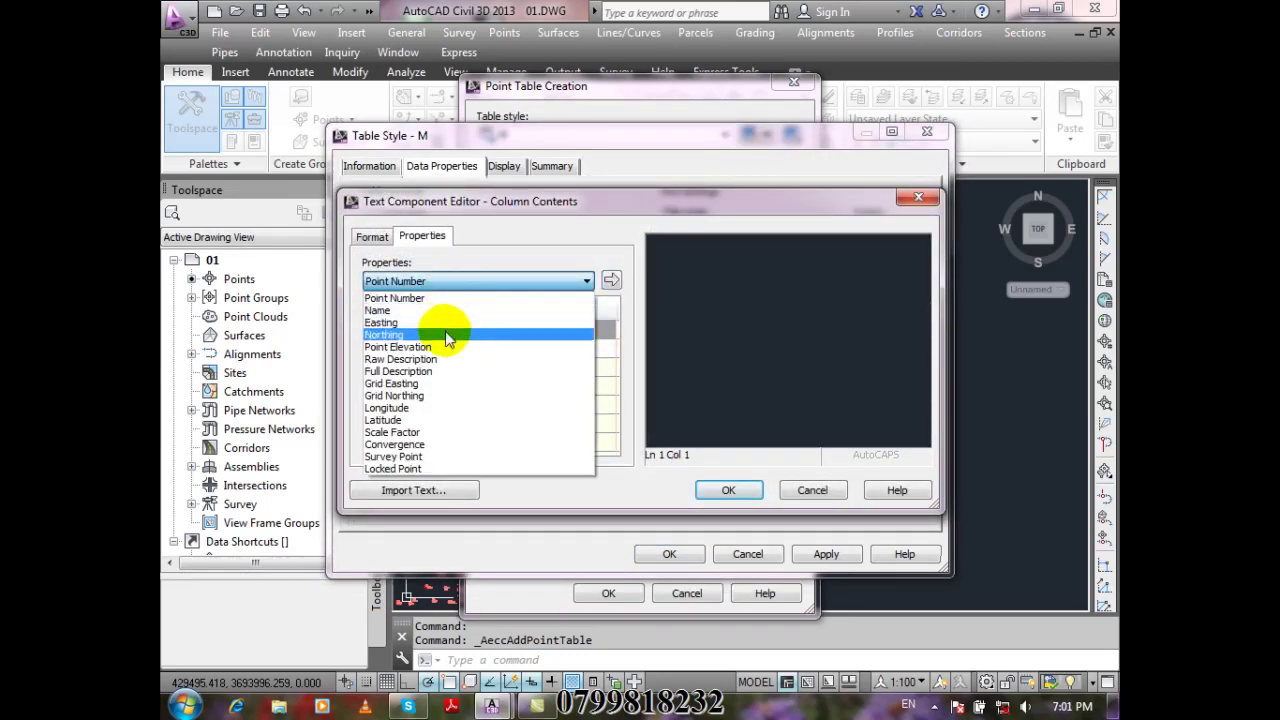
{"action": "left_click", "coordinate": [410, 421]}
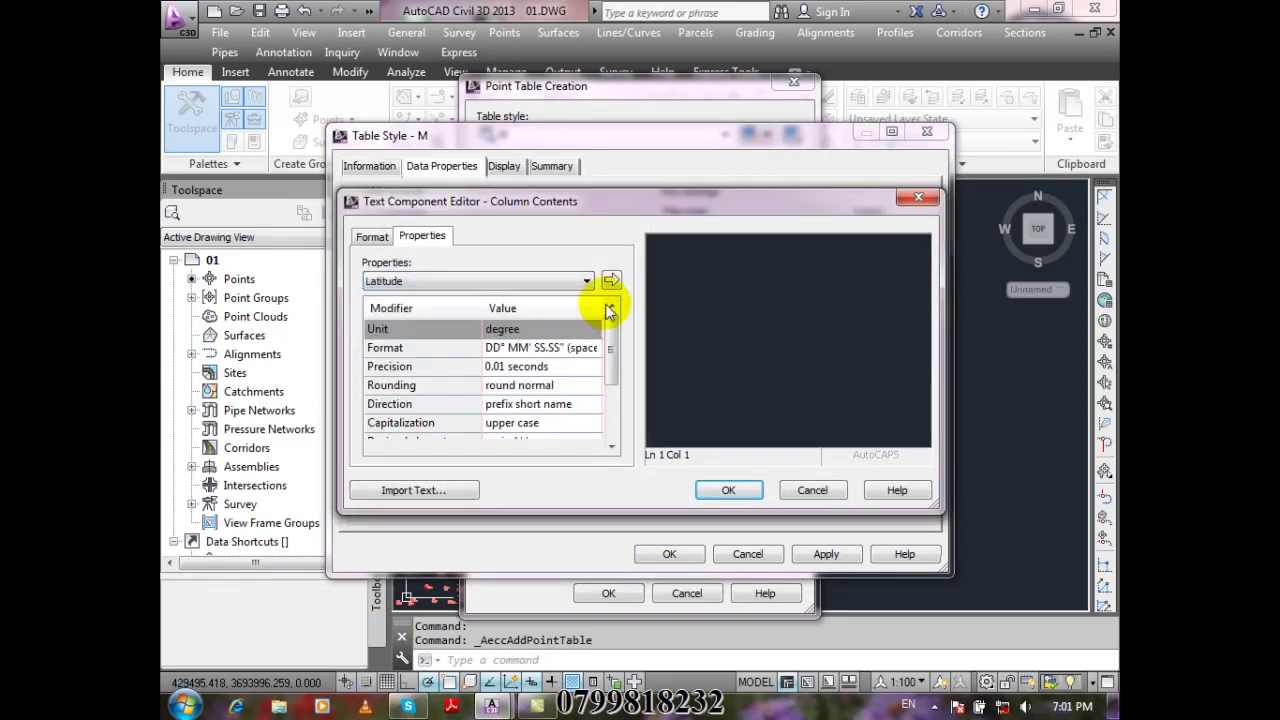
{"action": "left_click", "coordinate": [611, 283]}
{"action": "left_click", "coordinate": [728, 490]}
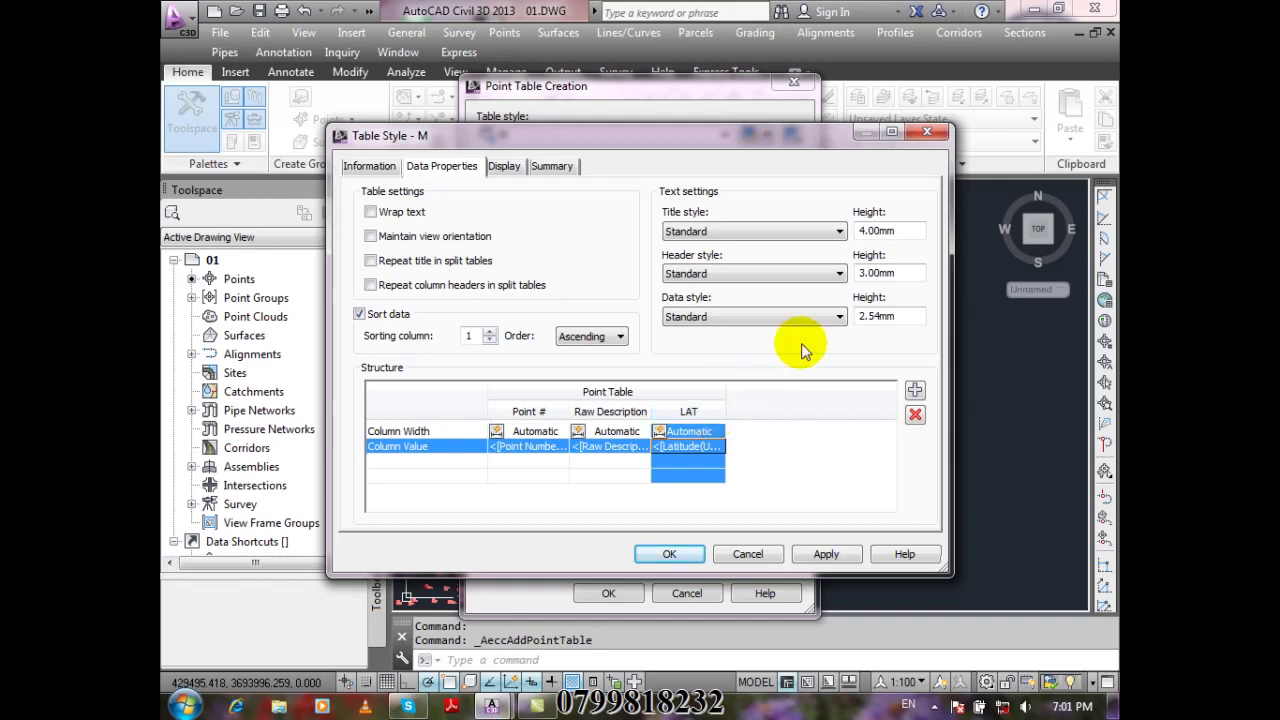
{"action": "left_click", "coordinate": [686, 556]}
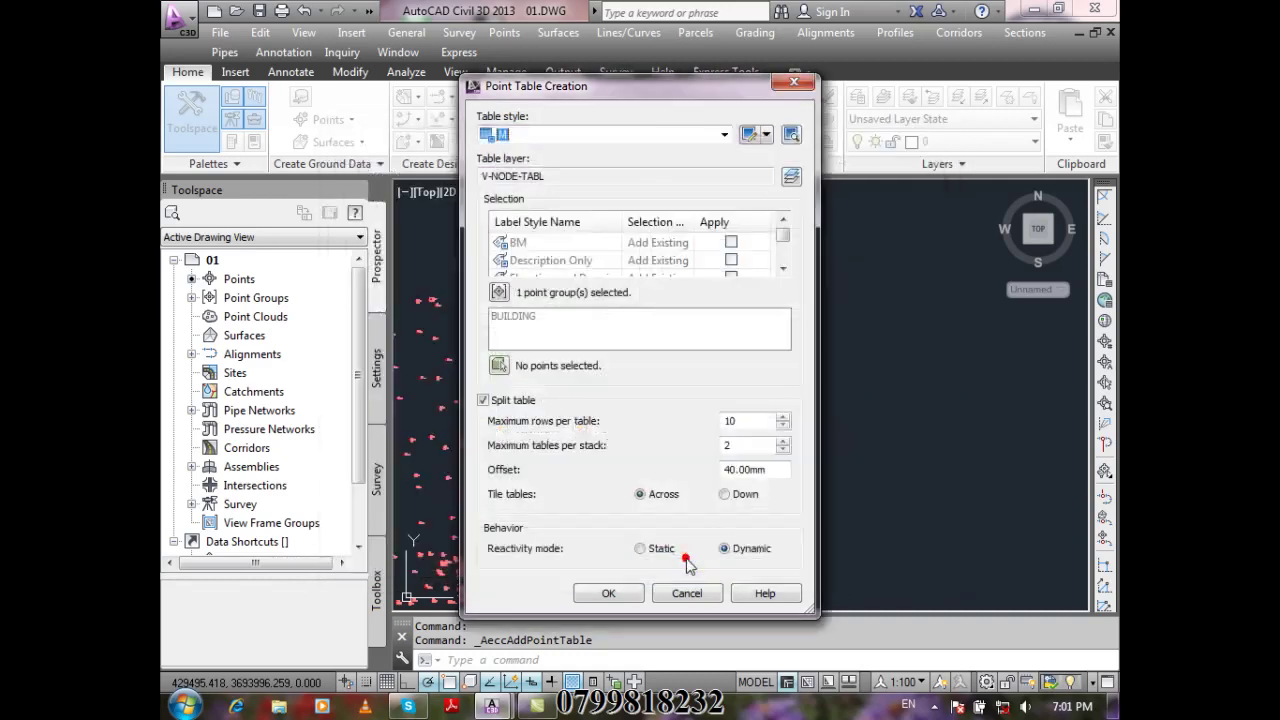
Create the split BUILDING point tables, placing their upper left corner in the empty area beside the survey points, and inspect them
{"action": "left_click", "coordinate": [608, 593]}
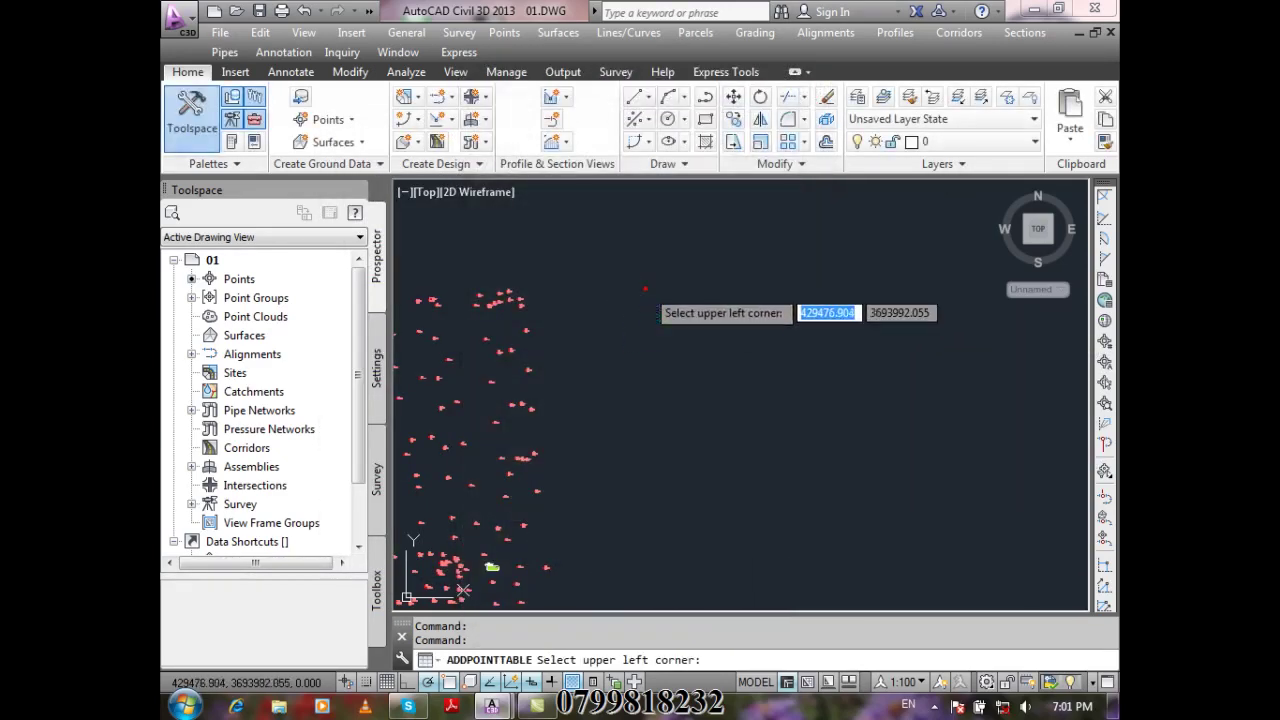
{"action": "left_click", "coordinate": [643, 291]}
{"action": "scroll", "coordinate": [655, 279], "scroll_direction": "up", "scroll_amount": 5}
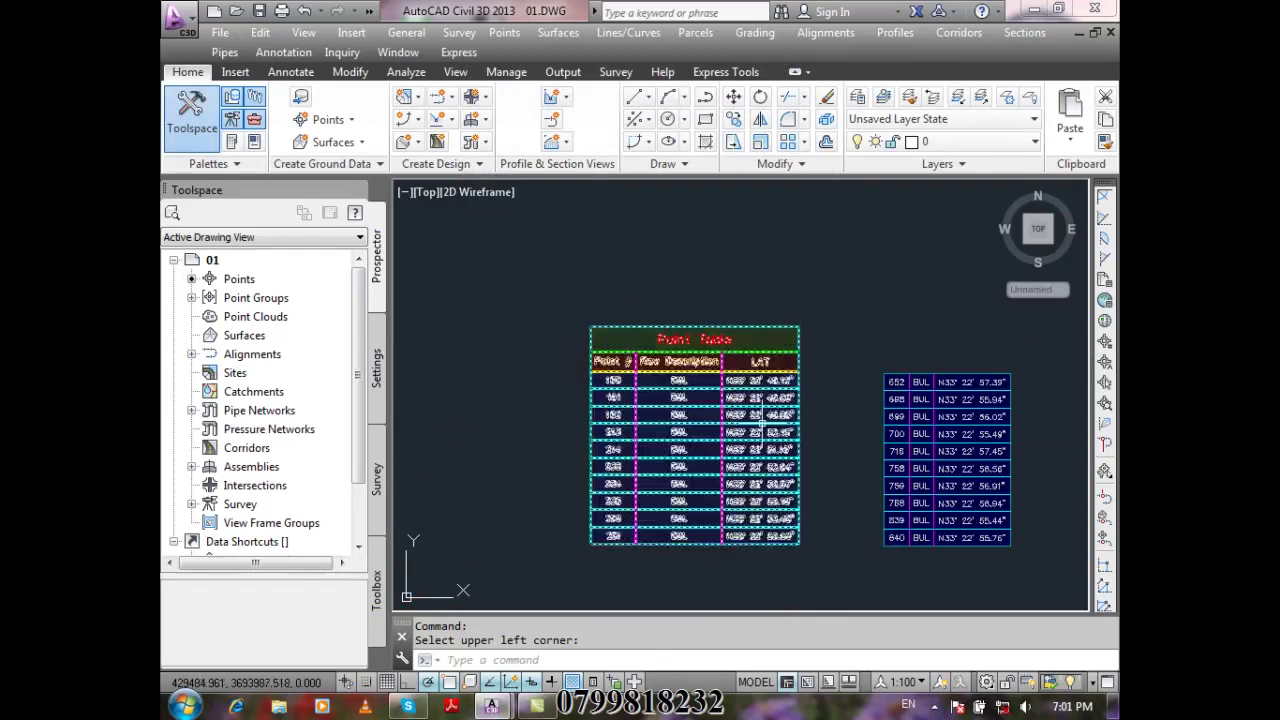
{"action": "scroll", "coordinate": [740, 402], "scroll_direction": "down", "scroll_amount": 4}
Erase all the split point tables and zoom to the drawing extents
{"action": "left_click", "coordinate": [744, 371]}
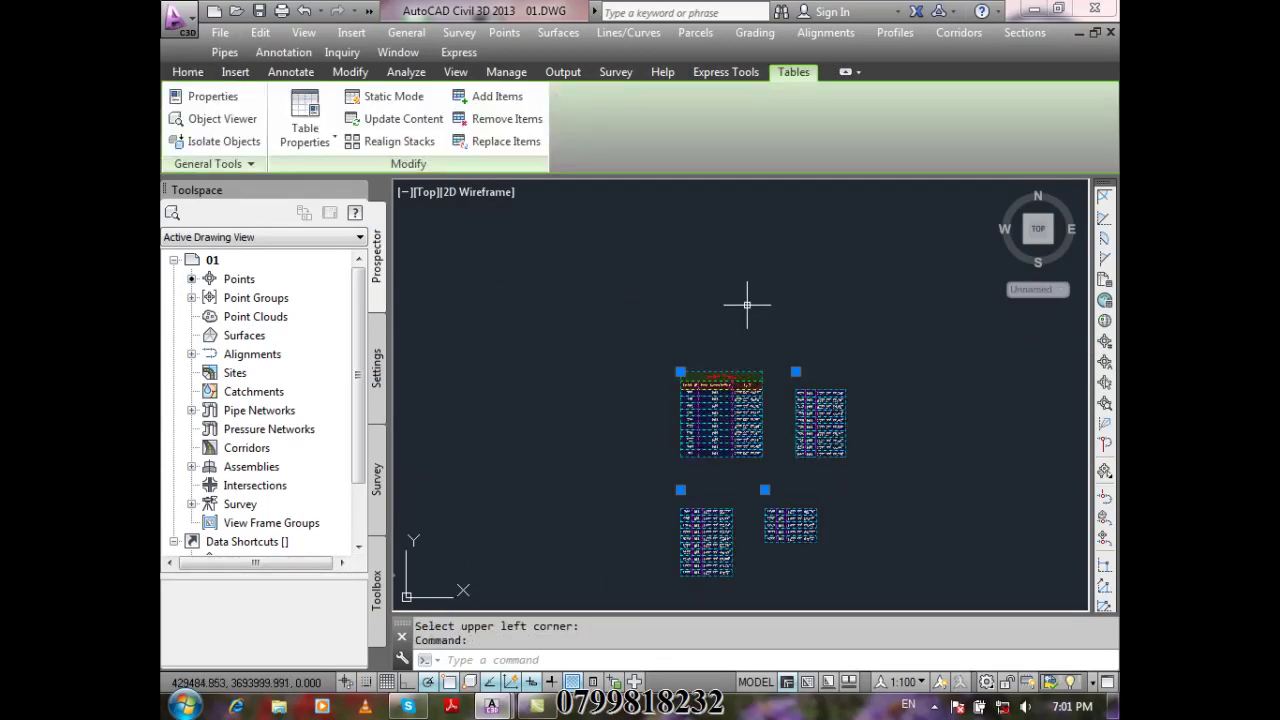
{"action": "key", "text": "Delete"}
{"action": "type", "text": "z"}
{"action": "key", "text": "Return"}
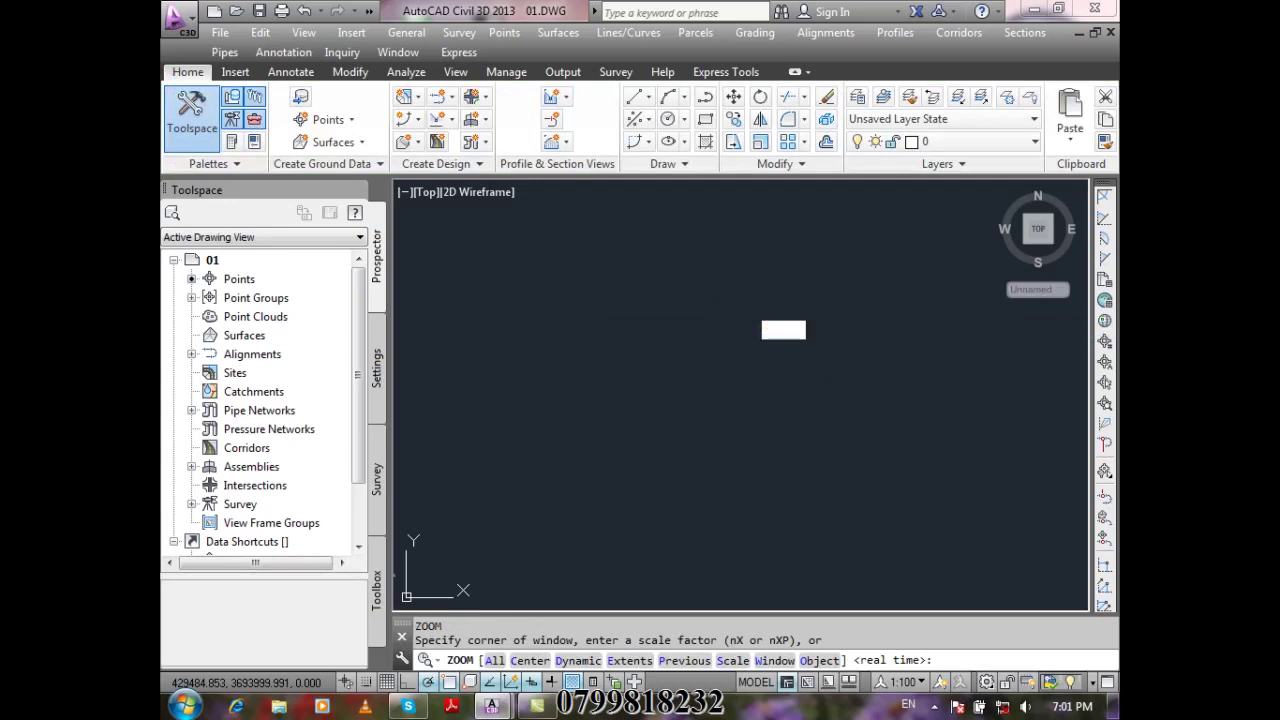
{"action": "type", "text": "e"}
{"action": "key", "text": "Return"}
{"action": "left_click", "coordinate": [504, 32]}
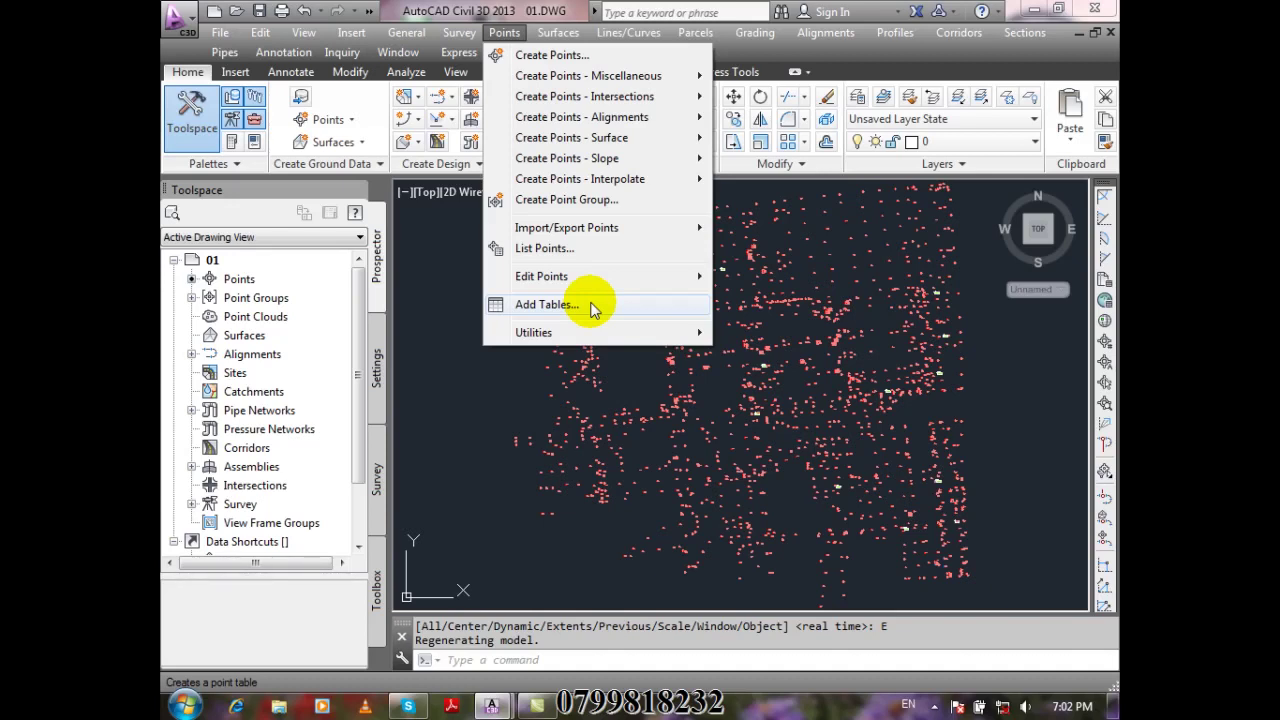
{"action": "left_click", "coordinate": [441, 278]}
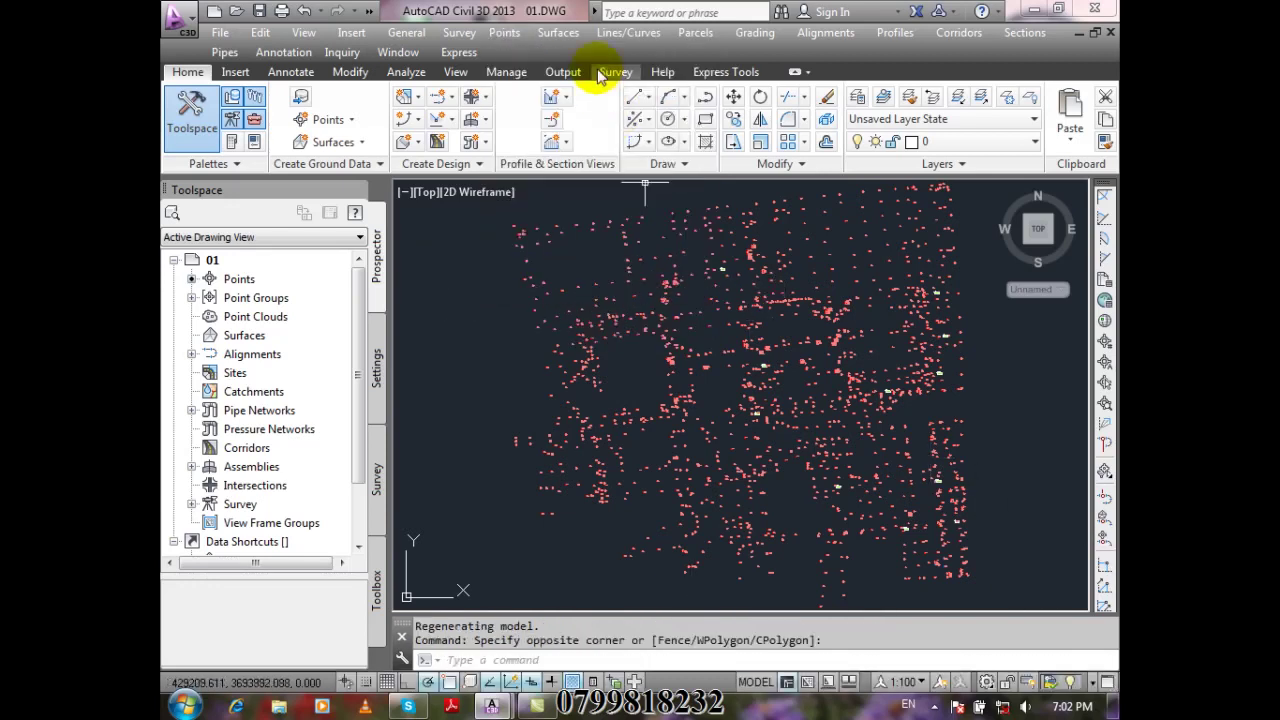
Create a point manually in the empty area just west of the survey points, with description MY and elevation 1139
{"action": "left_click", "coordinate": [504, 33]}
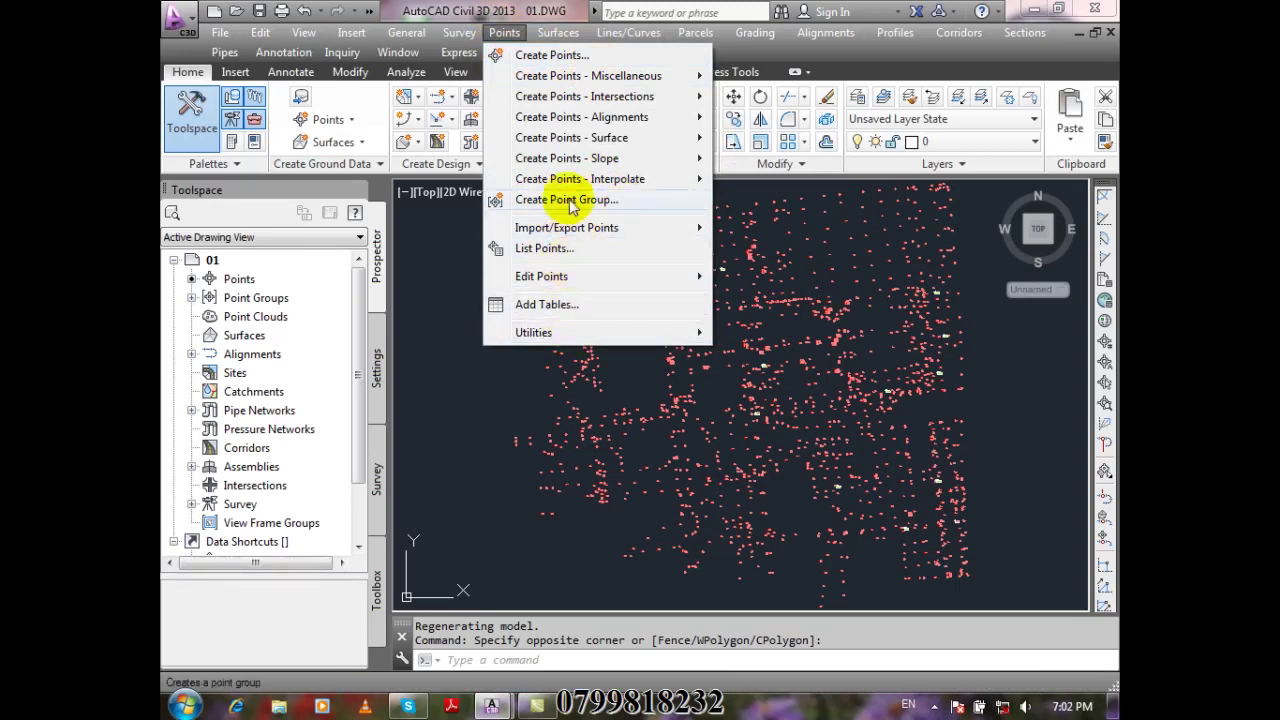
{"action": "mouse_move", "coordinate": [540, 84]}
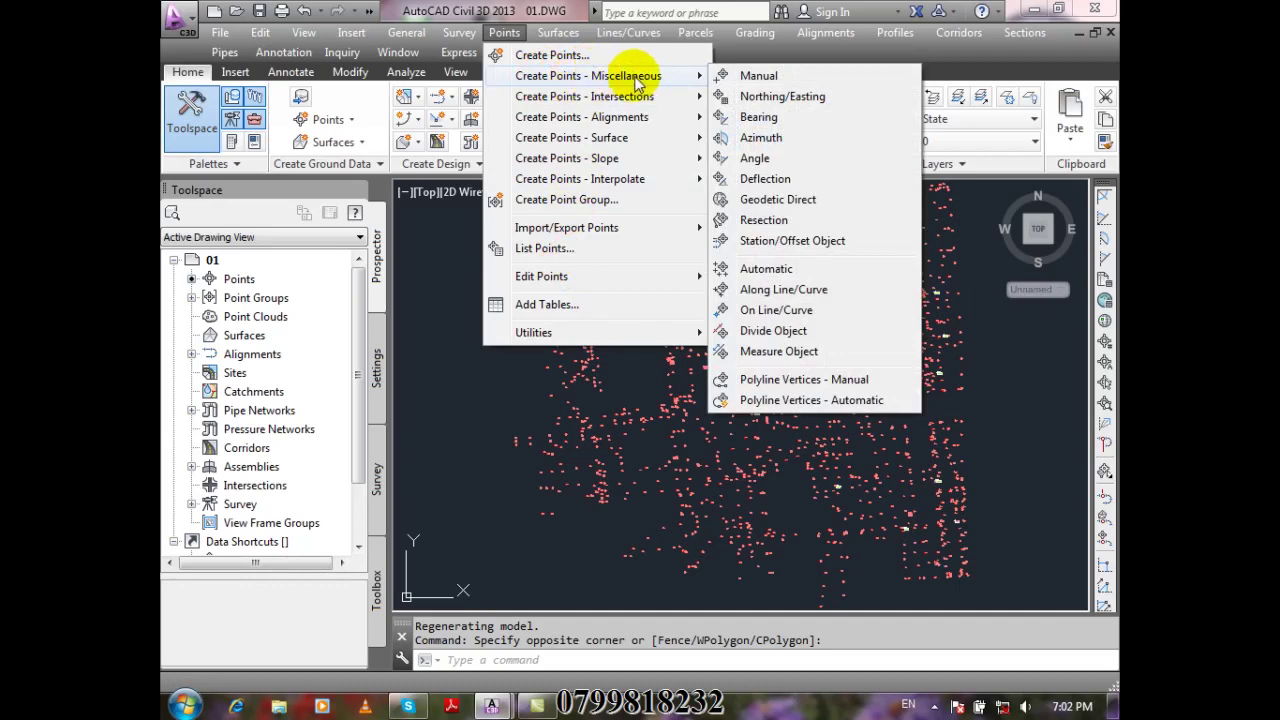
{"action": "mouse_move", "coordinate": [667, 125]}
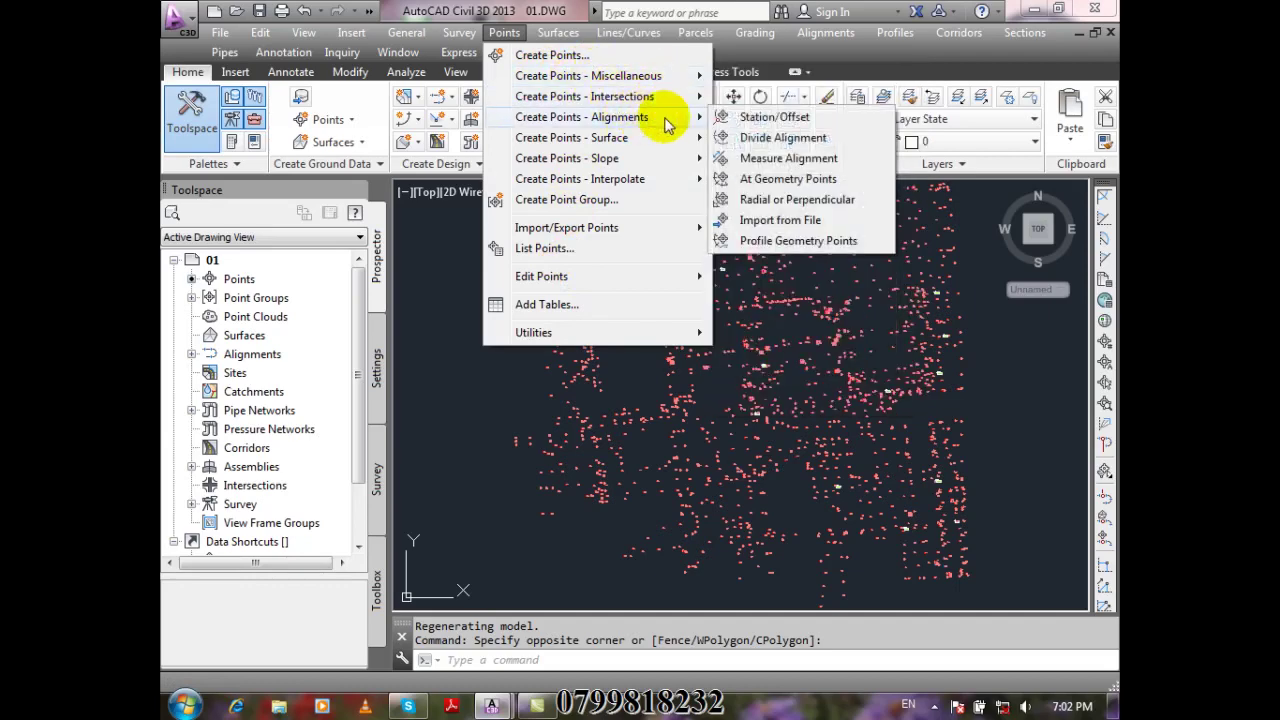
{"action": "mouse_move", "coordinate": [651, 186]}
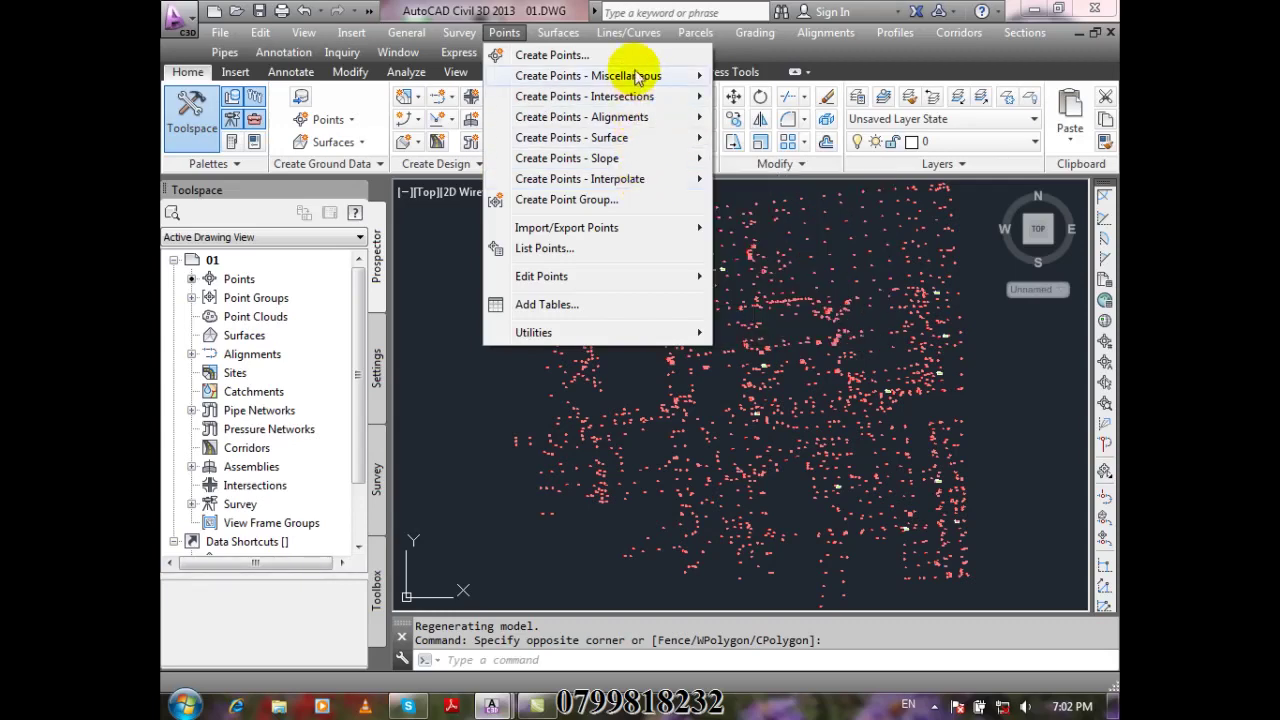
{"action": "mouse_move", "coordinate": [636, 84]}
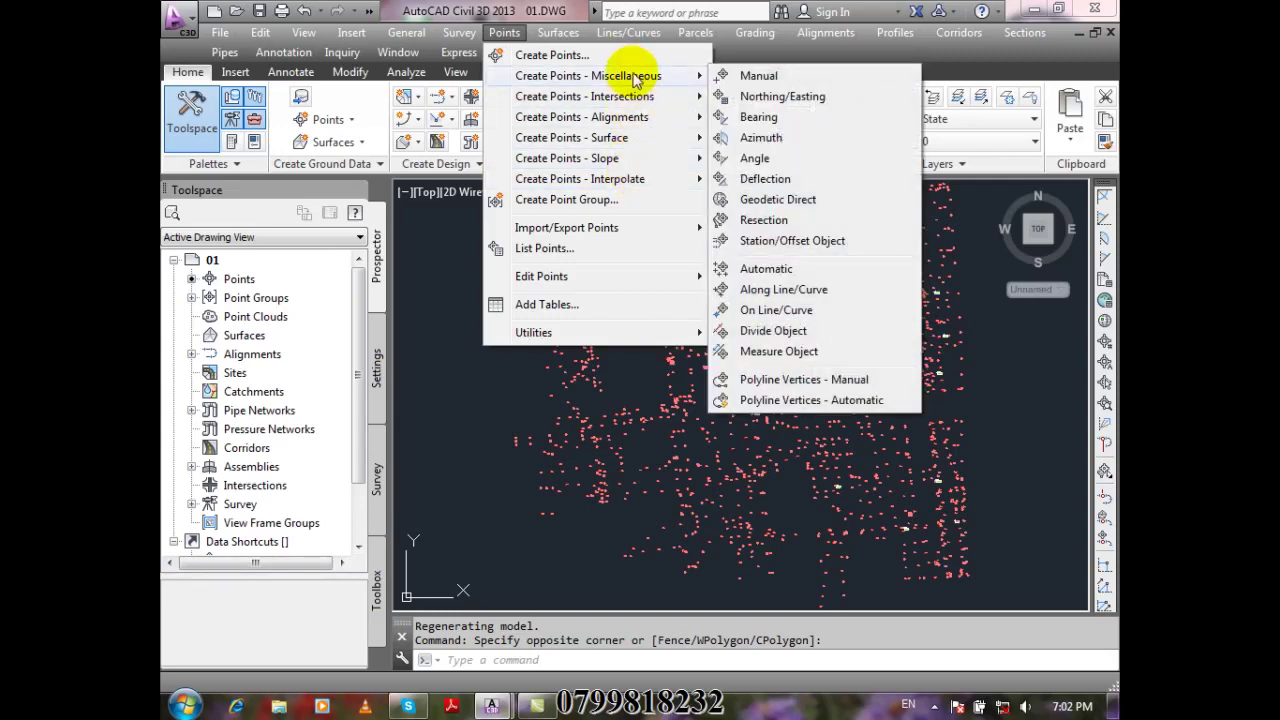
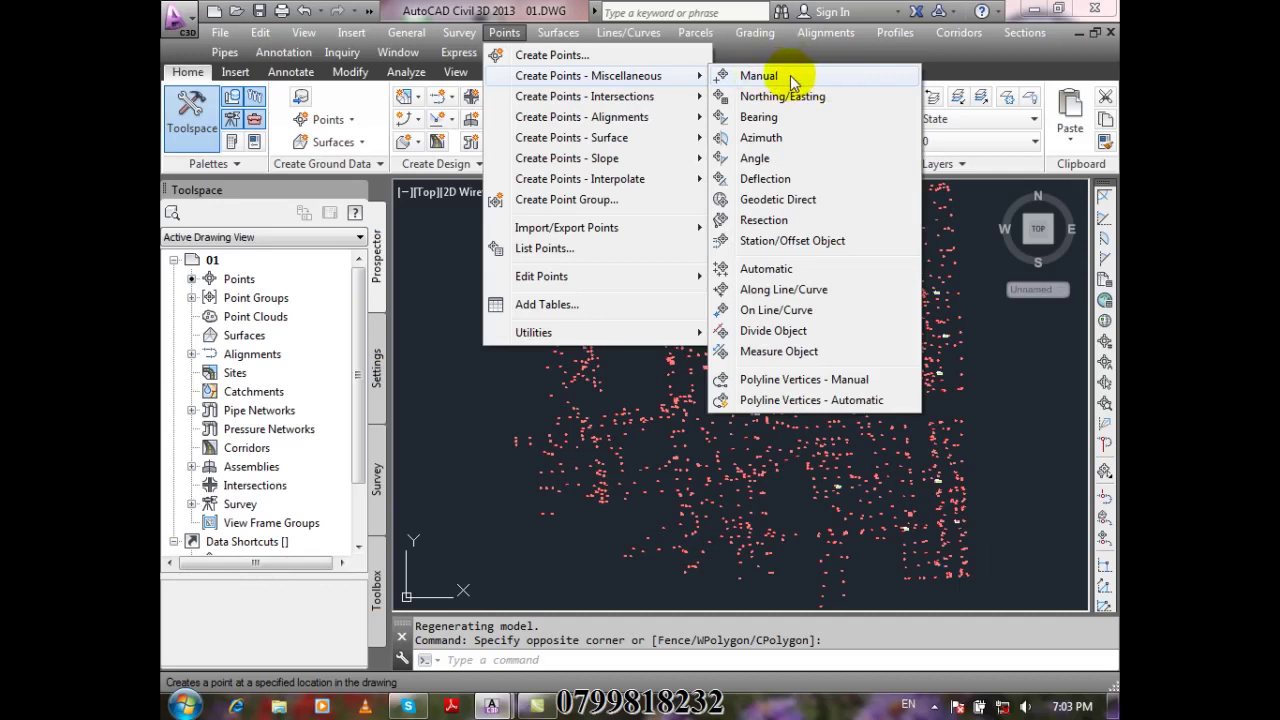
{"action": "left_click", "coordinate": [791, 79]}
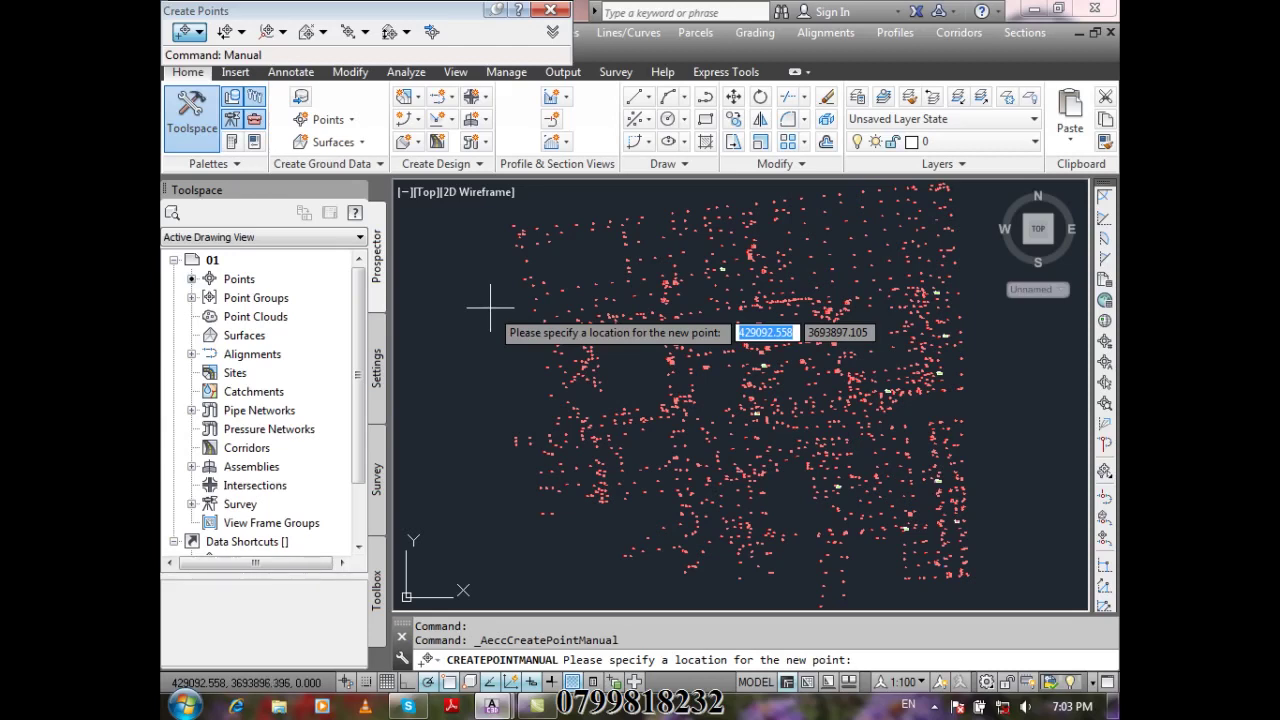
{"action": "scroll", "coordinate": [491, 302], "scroll_direction": "up", "scroll_amount": 5}
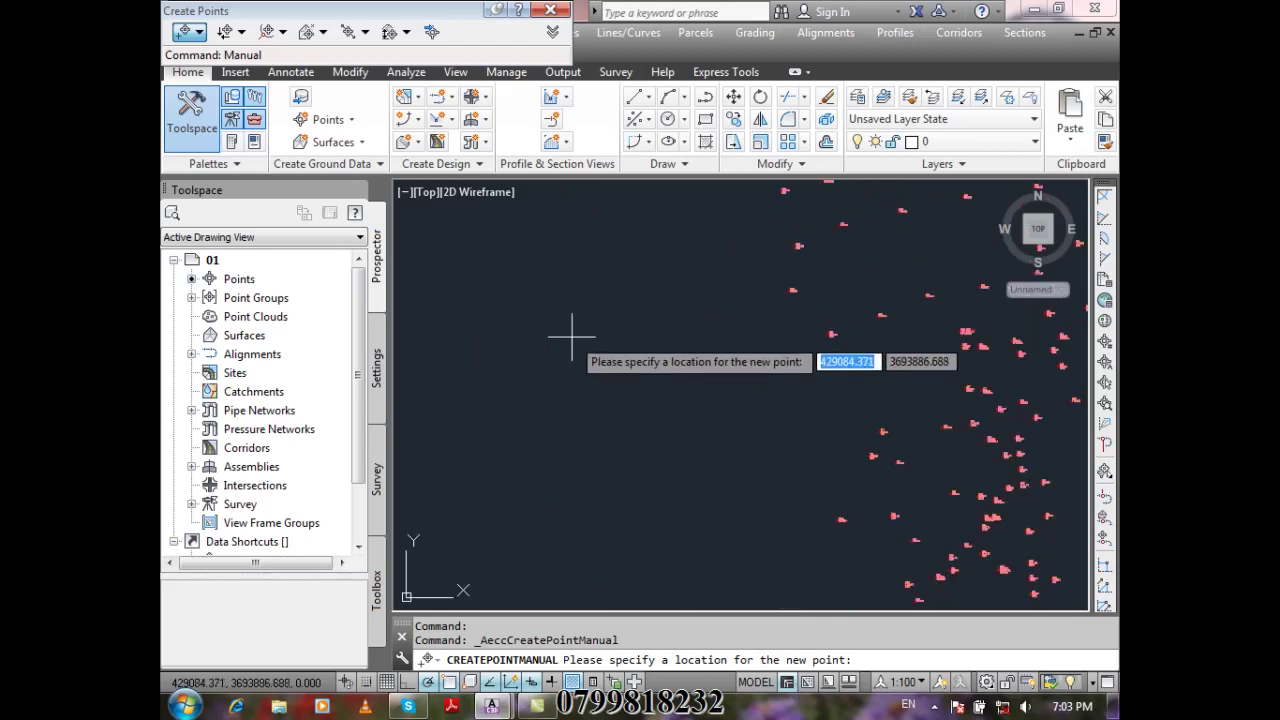
{"action": "left_click", "coordinate": [634, 279]}
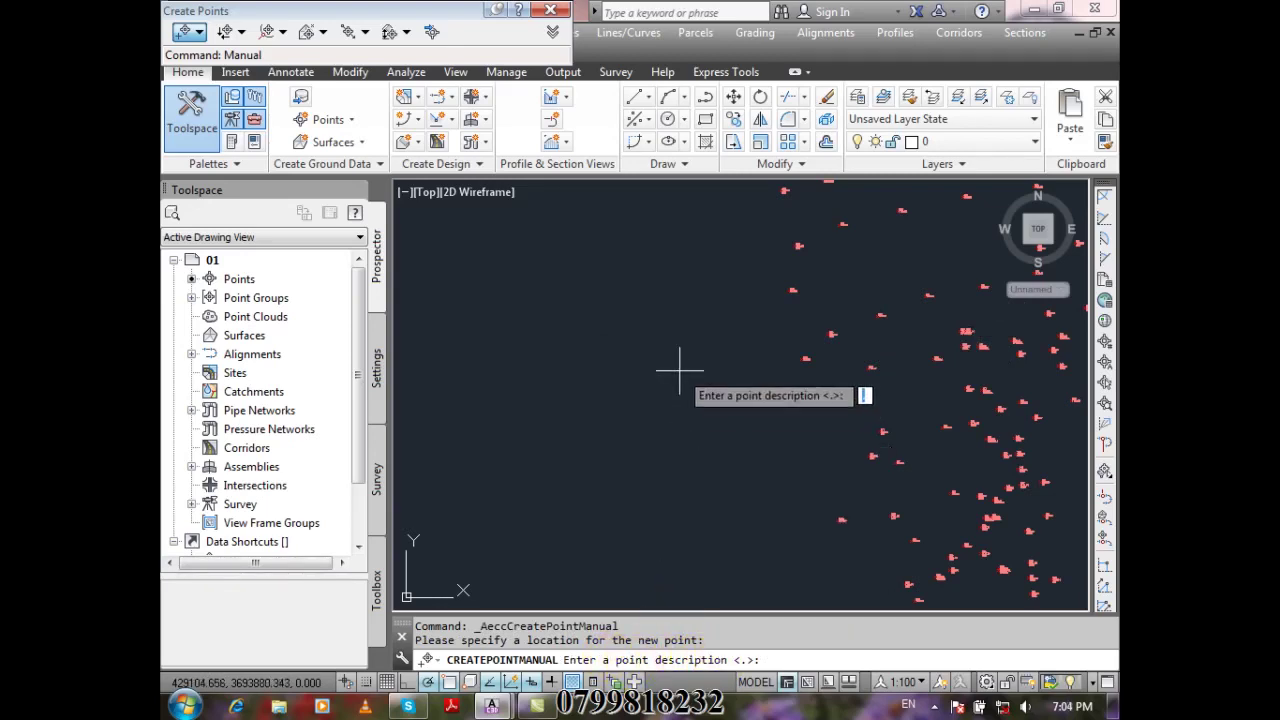
{"action": "type", "text": "MY"}
{"action": "key", "text": "Return"}
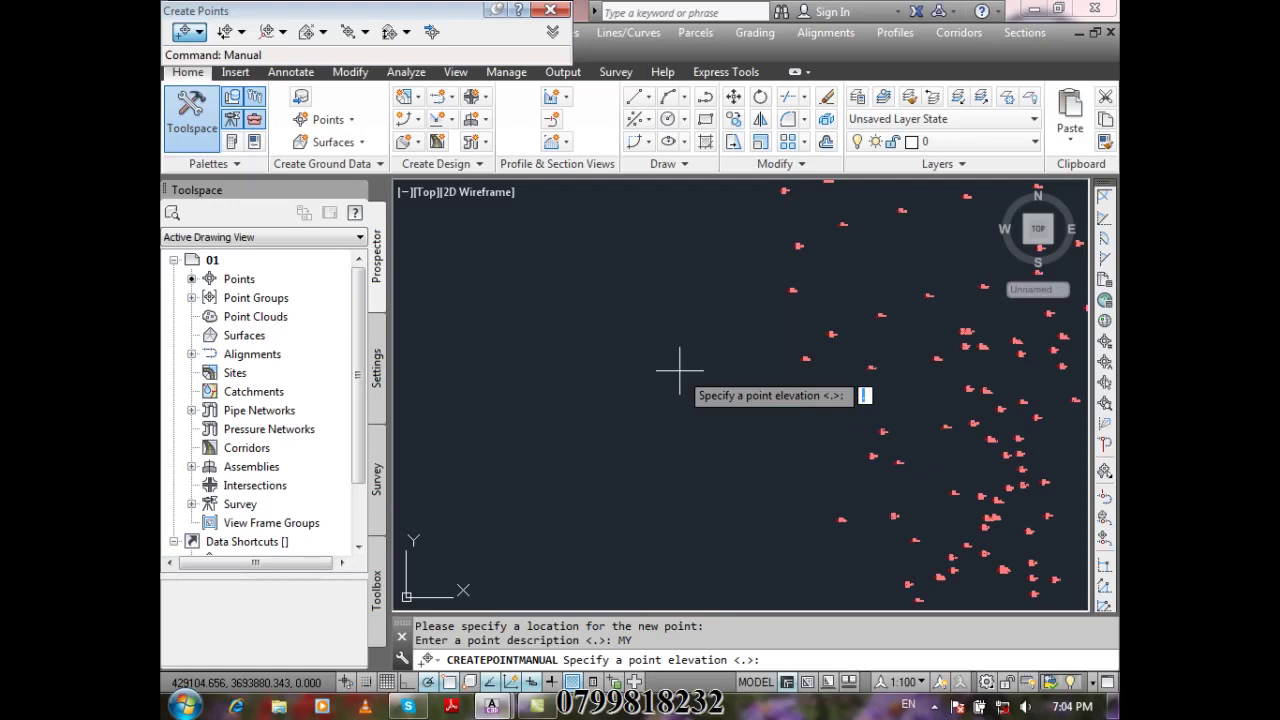
{"action": "type", "text": "1139"}
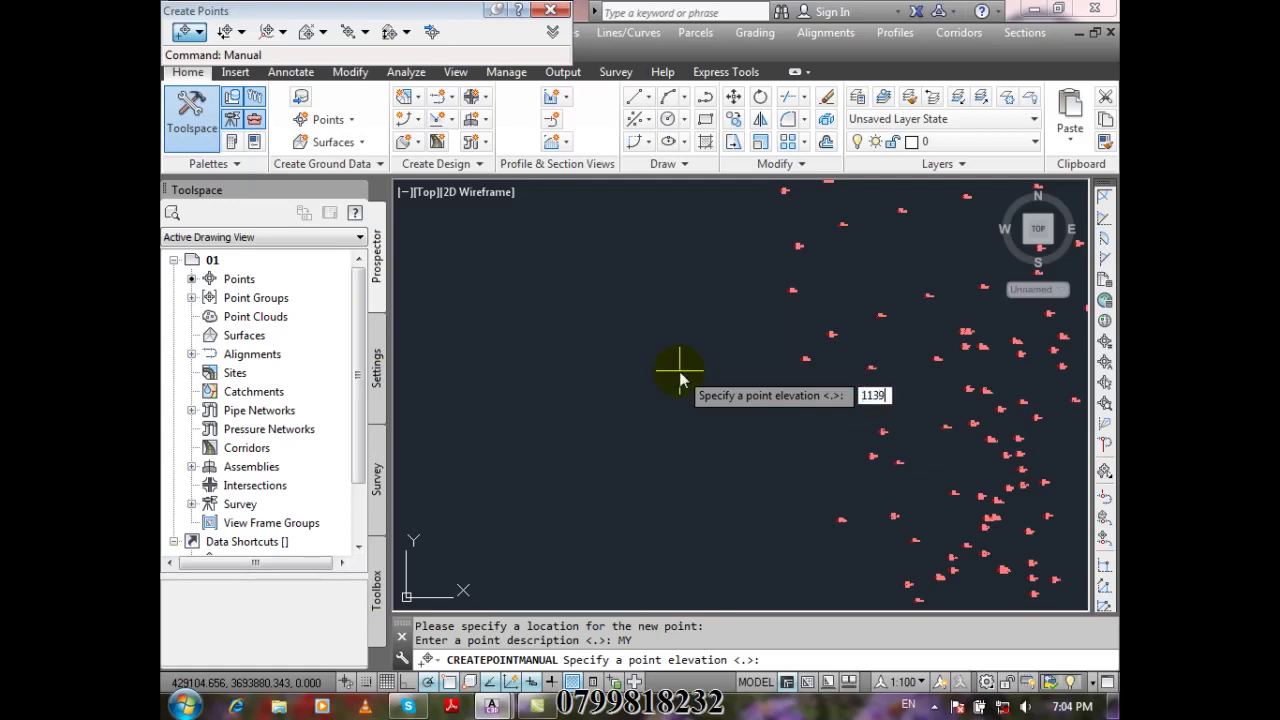
{"action": "key", "text": "Return"}
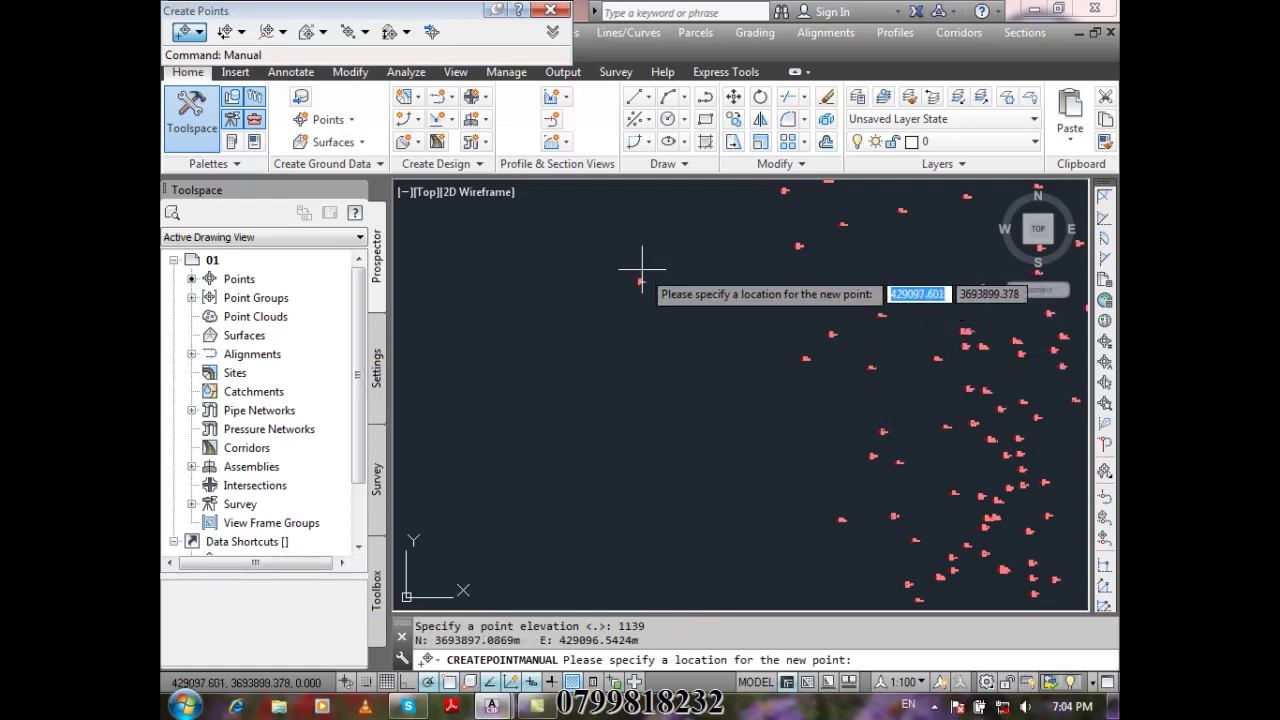
{"action": "scroll", "coordinate": [620, 322], "scroll_direction": "up", "scroll_amount": 4}
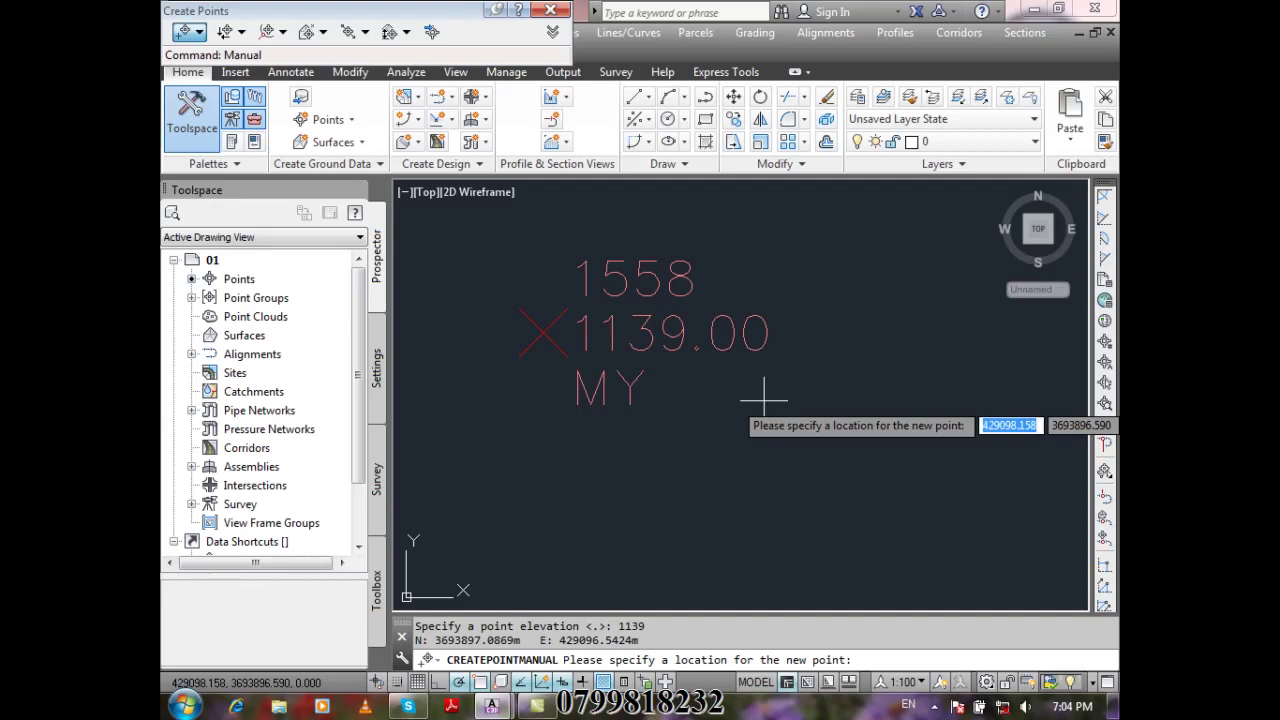
{"action": "key", "text": "Escape"}
{"action": "key", "text": "Escape"}
{"action": "key", "text": "Escape"}
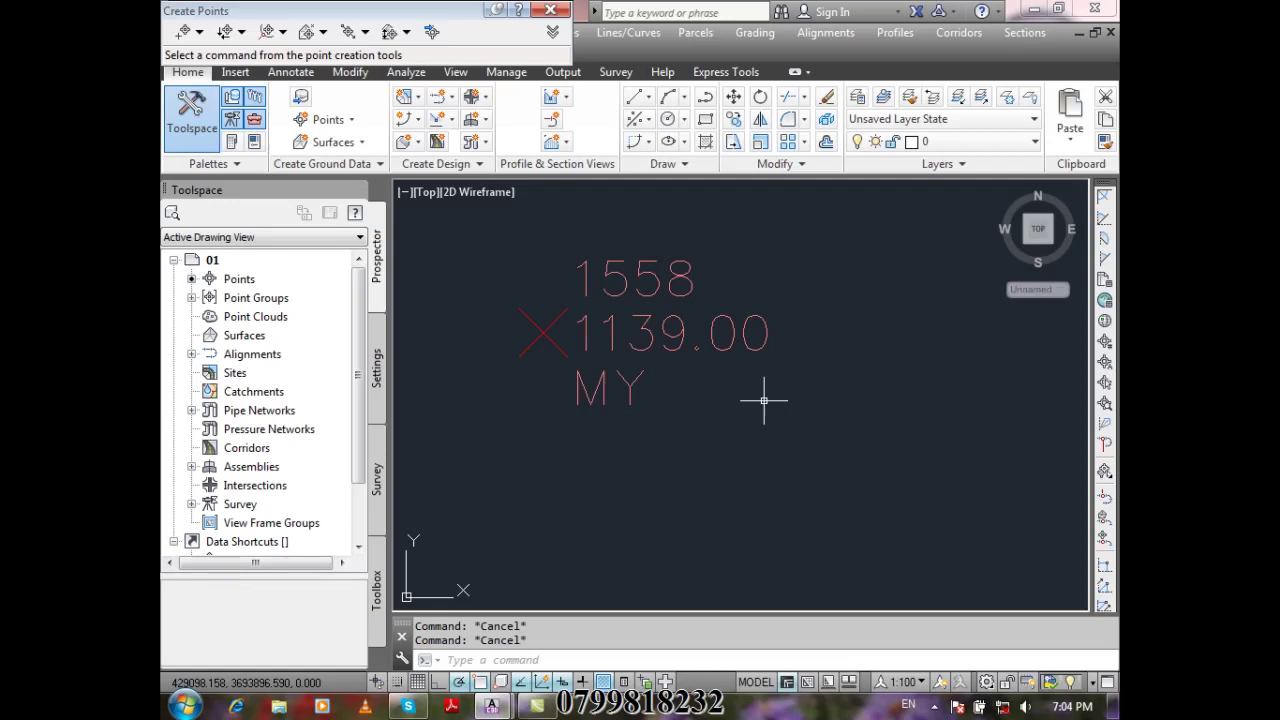
Create a second manual point at coordinates 10000,10000 with description RE and elevation 1250
{"action": "scroll", "coordinate": [600, 290], "scroll_direction": "down", "scroll_amount": 3}
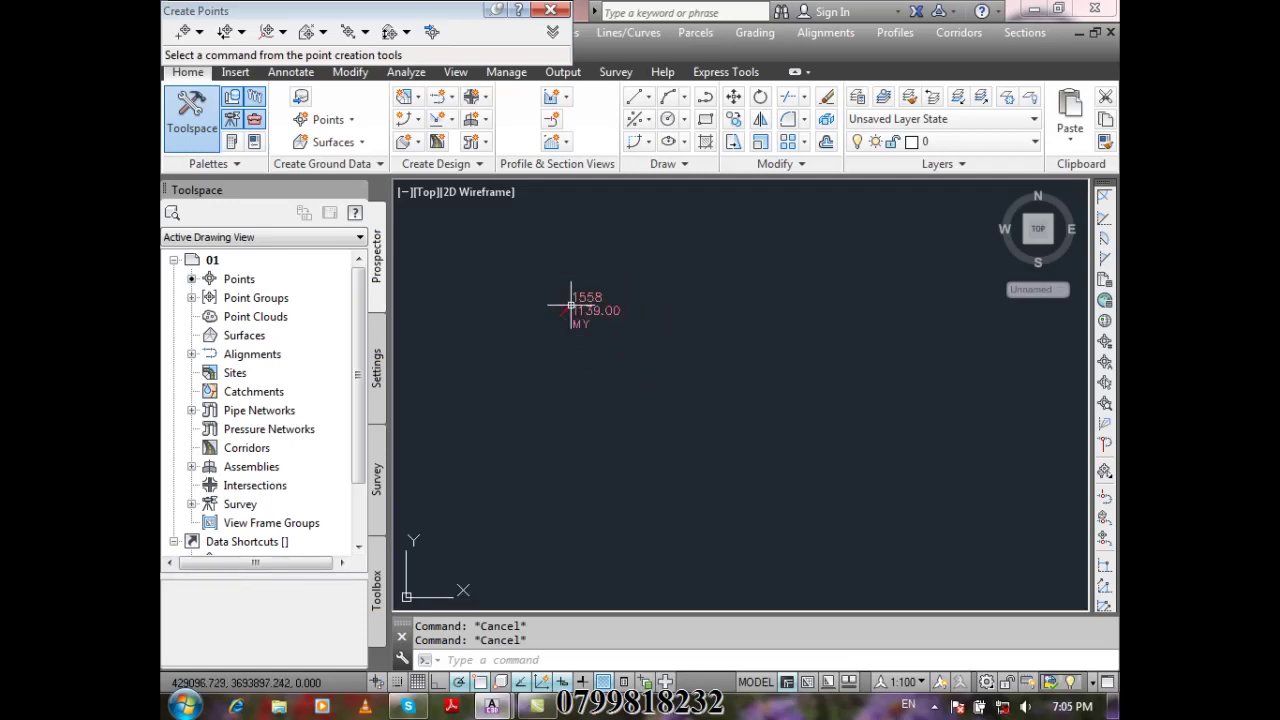
{"action": "scroll", "coordinate": [640, 280], "scroll_direction": "up", "scroll_amount": 3}
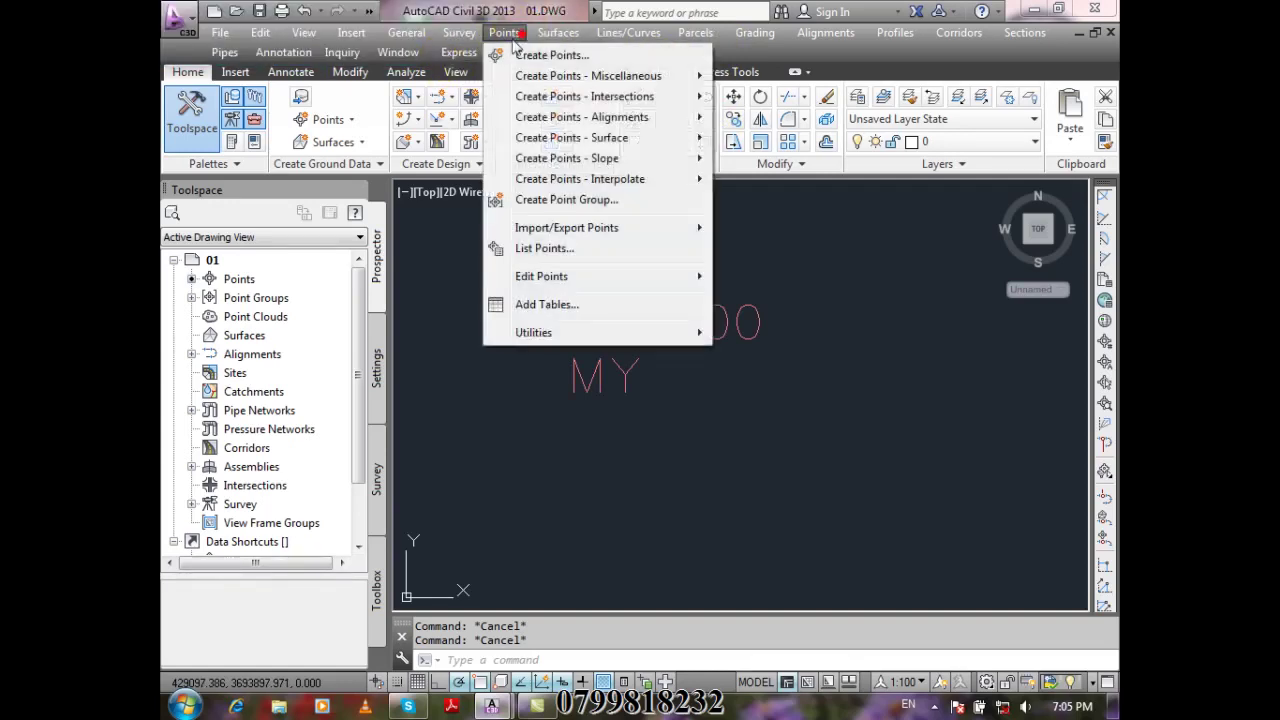
{"action": "left_click", "coordinate": [504, 32]}
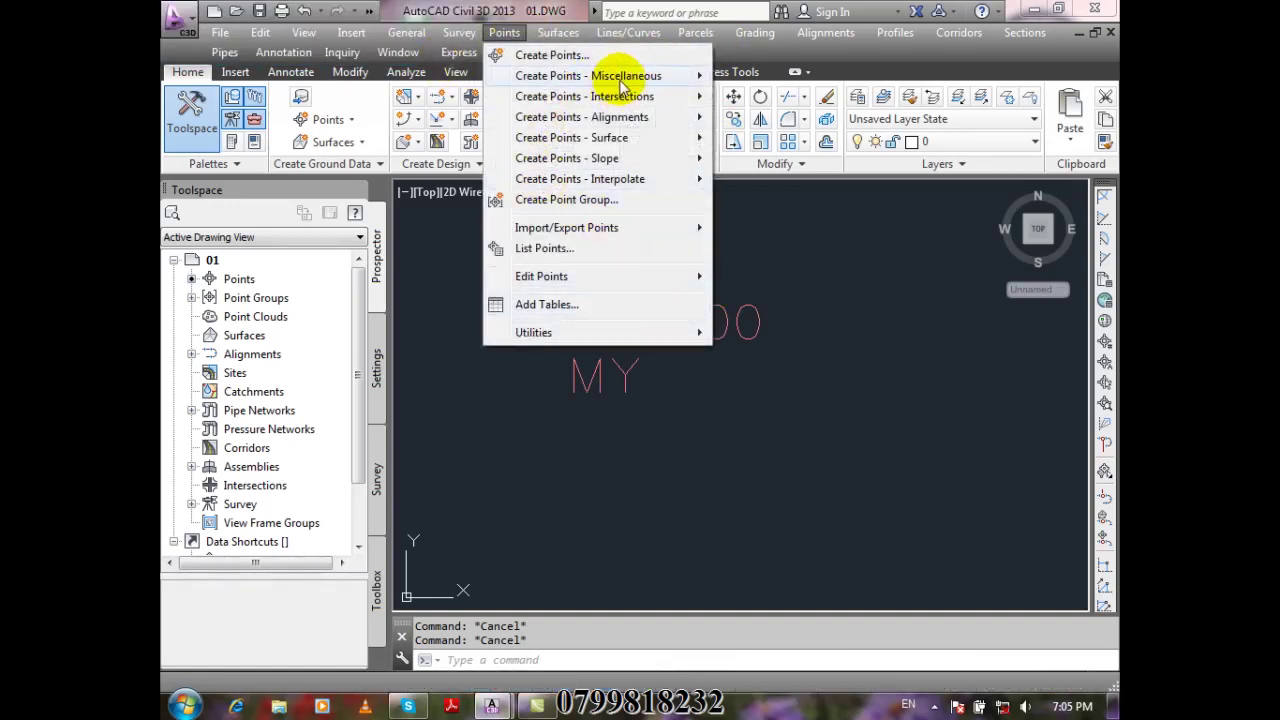
{"action": "mouse_move", "coordinate": [665, 76]}
{"action": "left_click", "coordinate": [793, 79]}
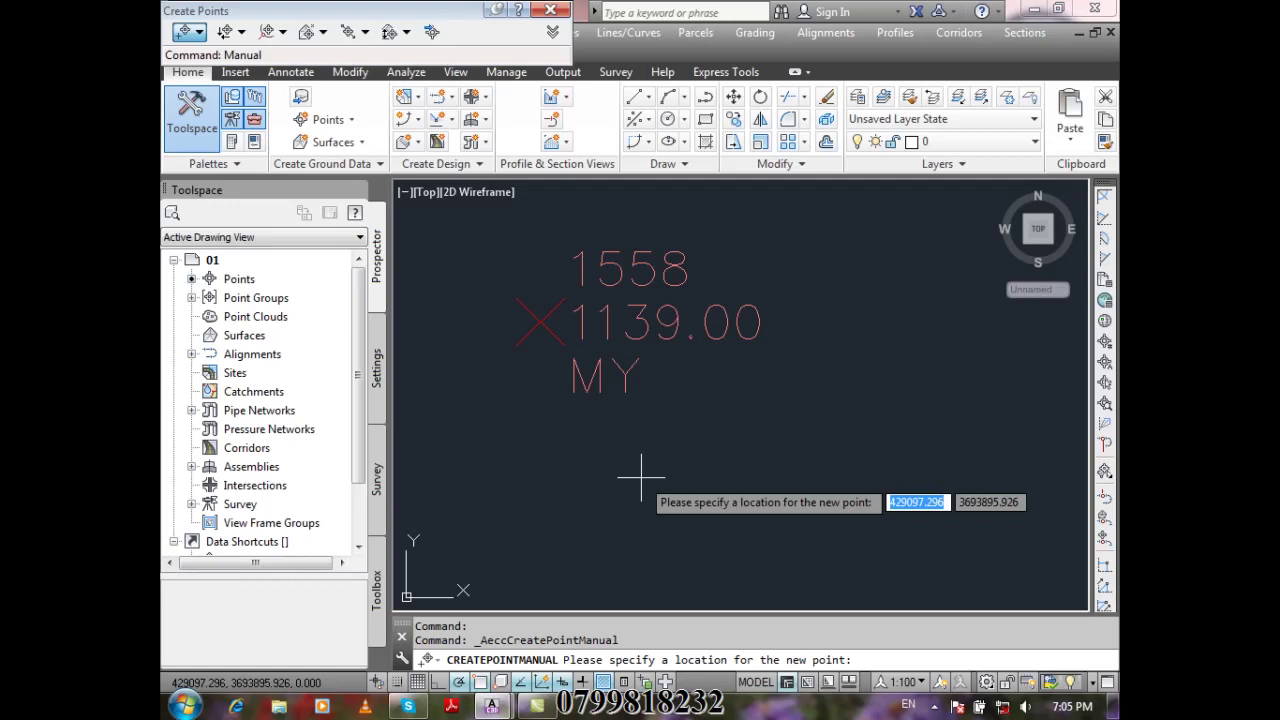
{"action": "type", "text": "10000"}
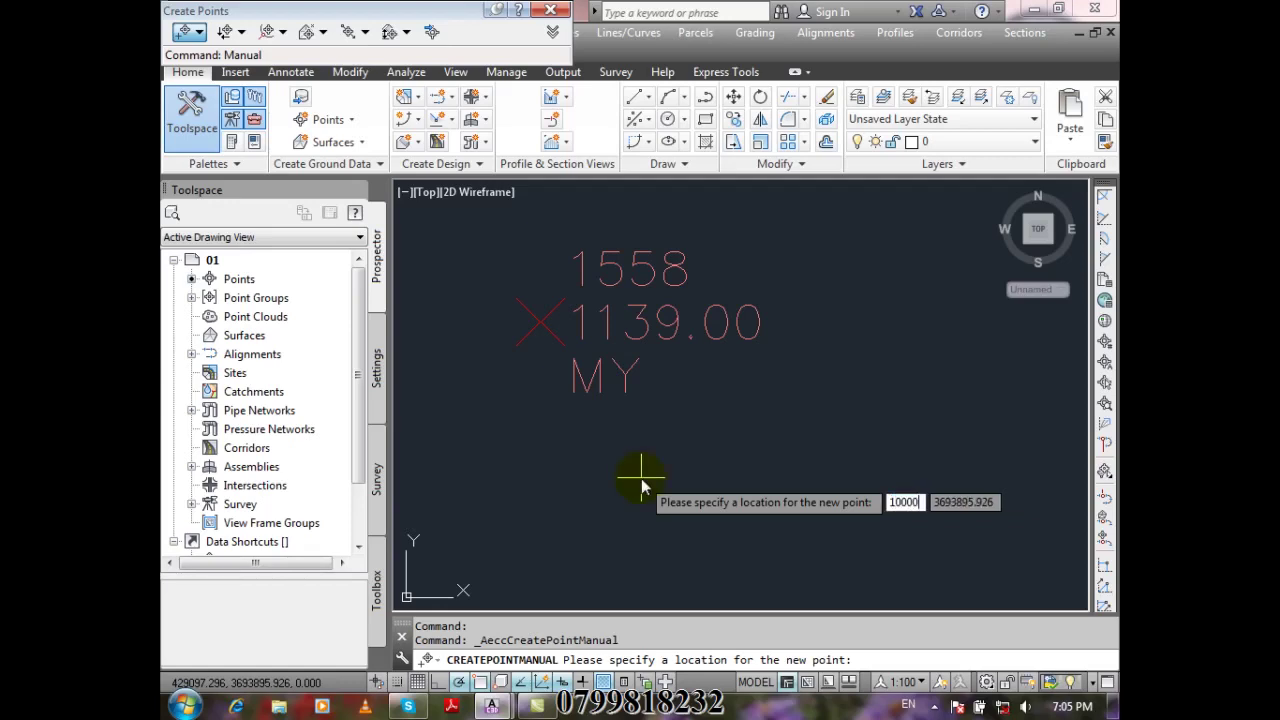
{"action": "key", "text": "Tab"}
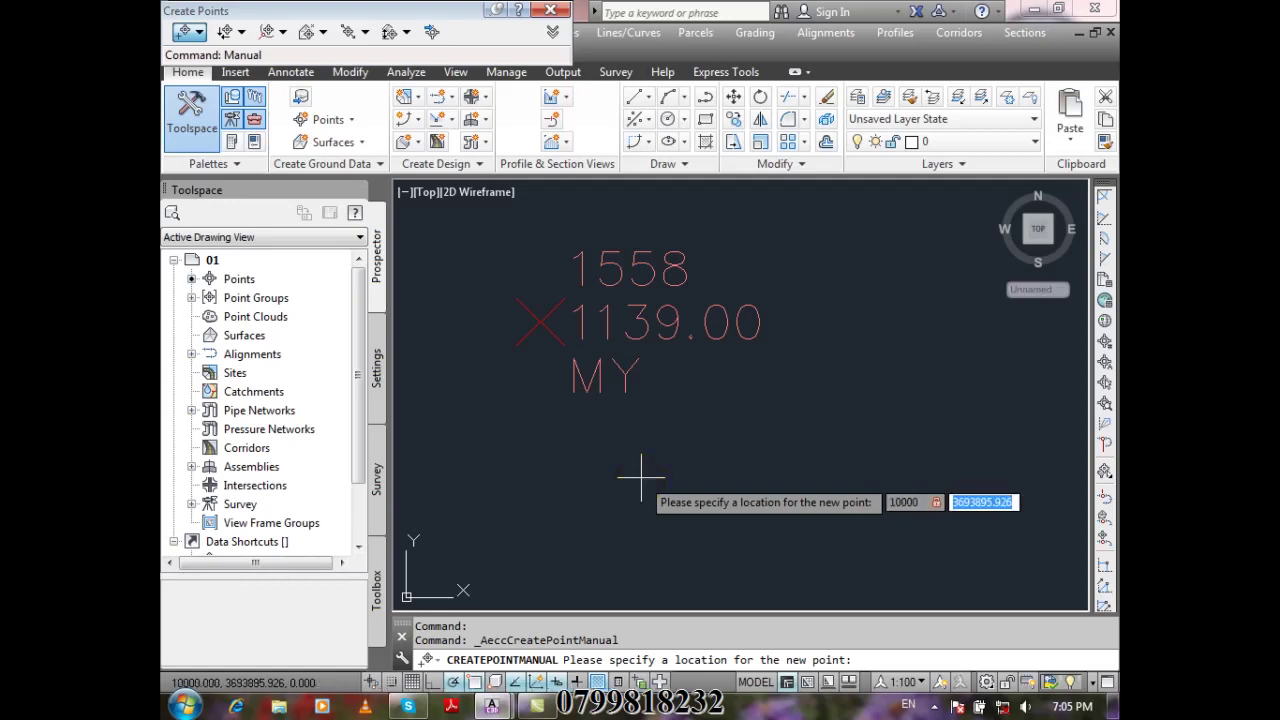
{"action": "type", "text": "1000"}
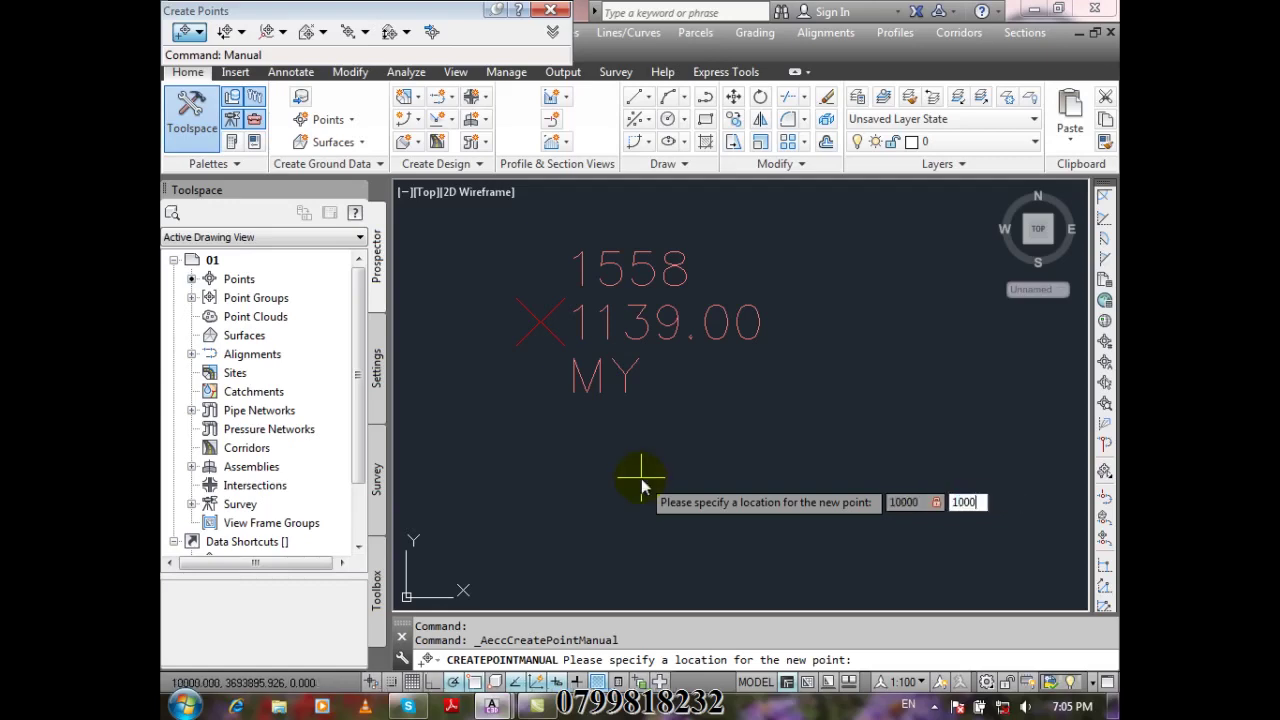
{"action": "type", "text": "0"}
{"action": "key", "text": "Return"}
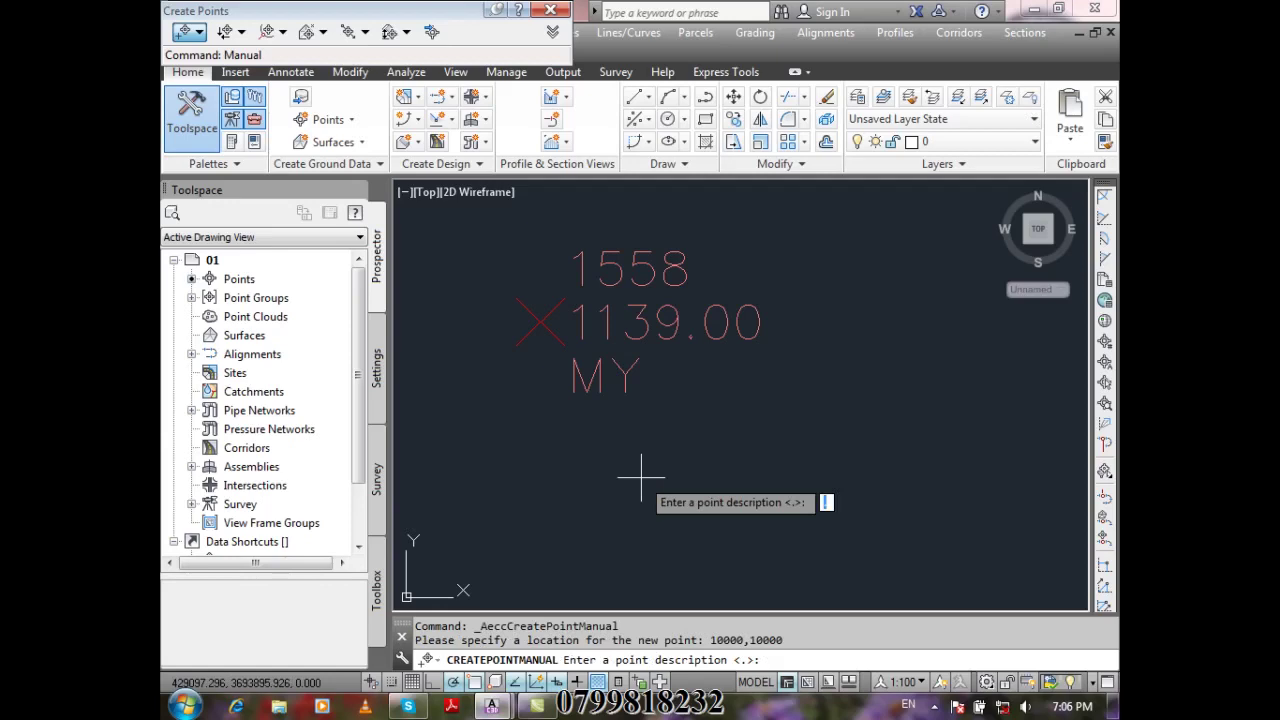
{"action": "type", "text": "RE"}
{"action": "key", "text": "Return"}
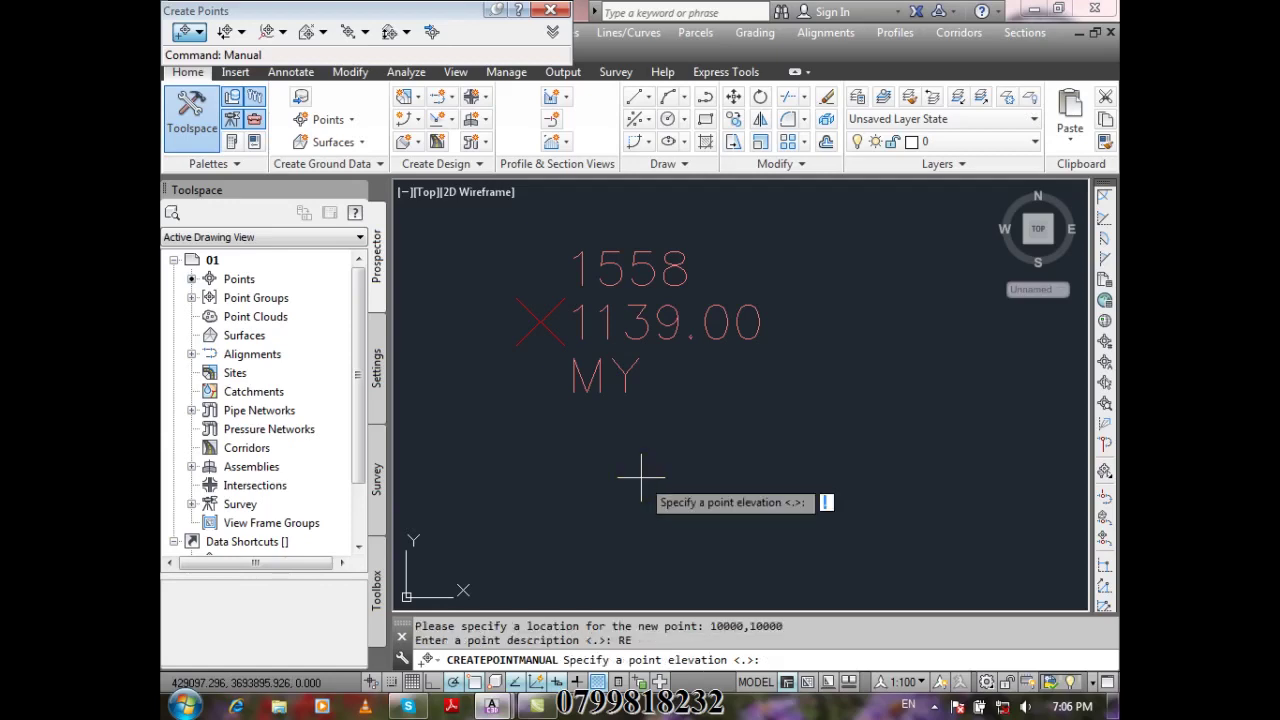
{"action": "type", "text": "1250"}
{"action": "key", "text": "Return"}
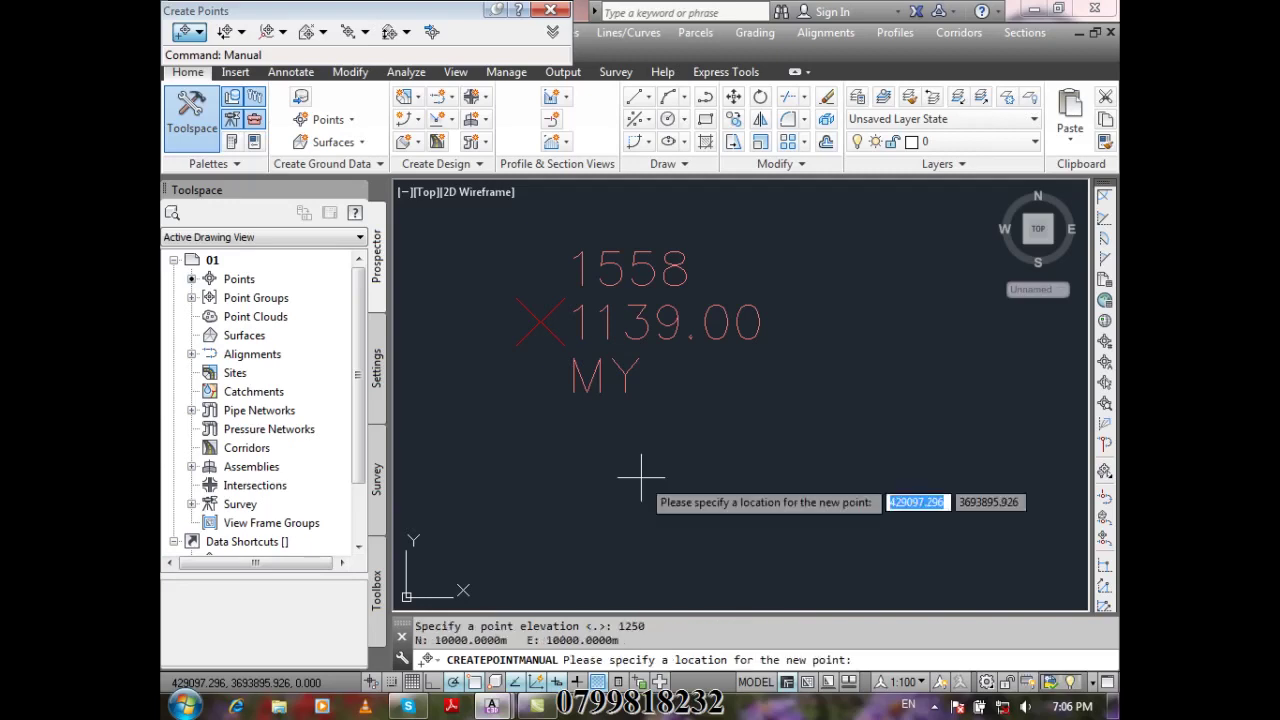
{"action": "key", "text": "Escape"}
Zoom to the drawing extents to locate the new point at 10000,10000
{"action": "scroll", "coordinate": [660, 332], "scroll_direction": "down", "scroll_amount": 5}
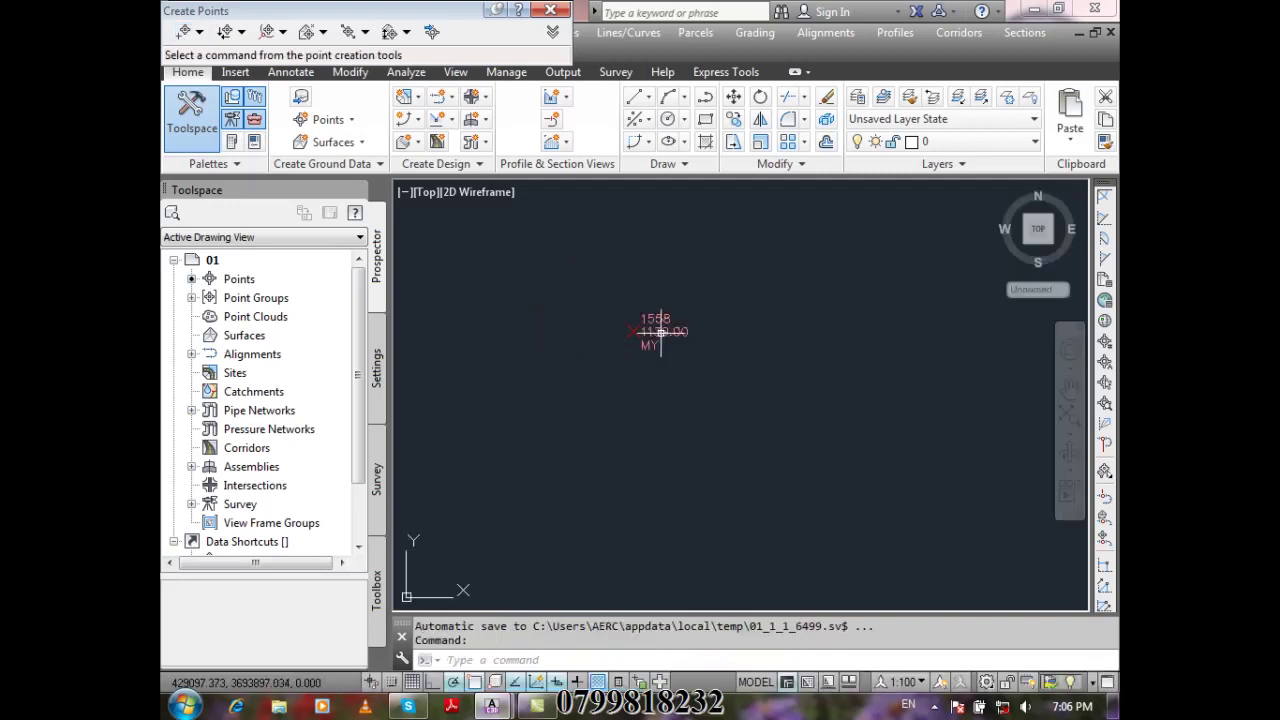
{"action": "scroll", "coordinate": [660, 332], "scroll_direction": "down", "scroll_amount": 8}
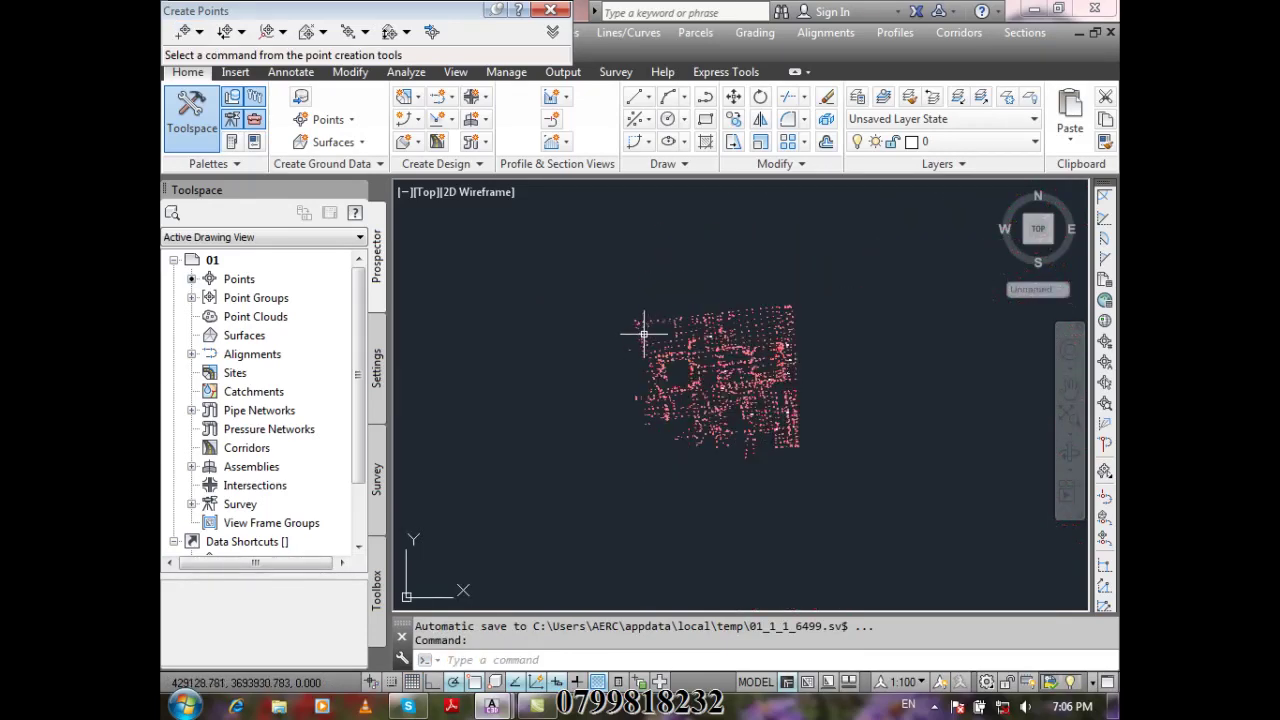
{"action": "type", "text": "z"}
{"action": "key", "text": "Return"}
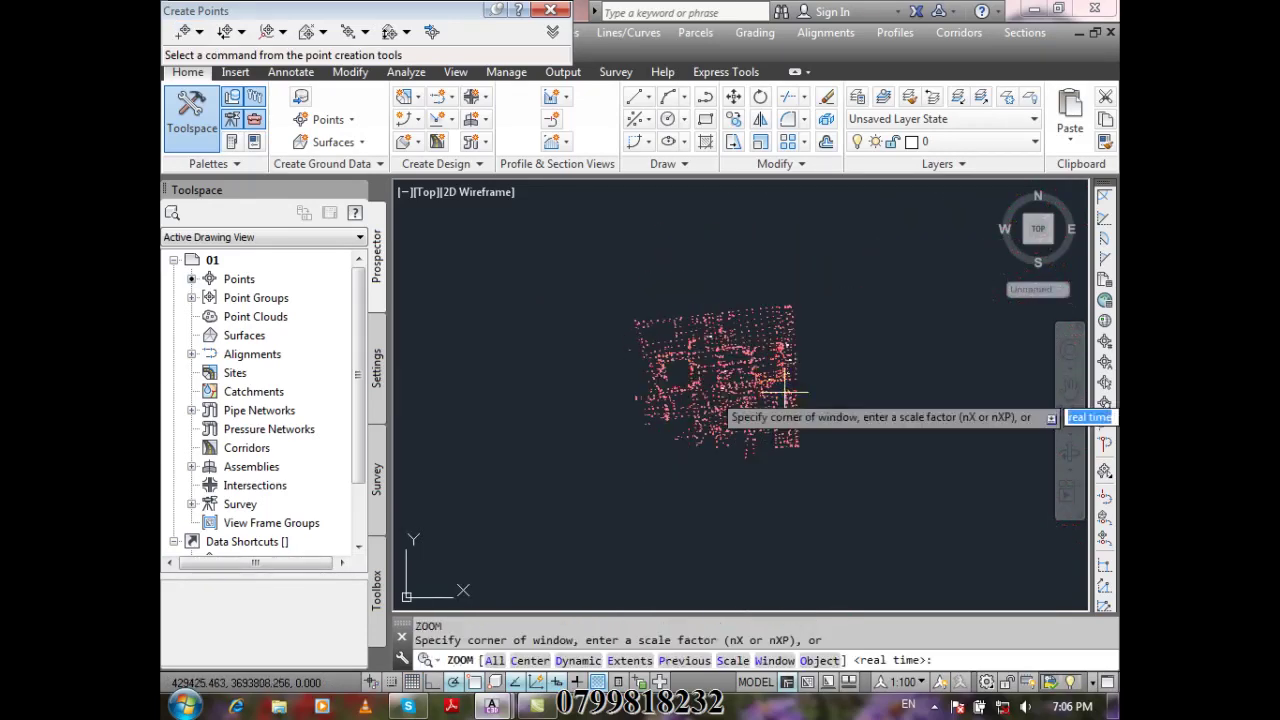
{"action": "type", "text": "e"}
{"action": "key", "text": "Return"}
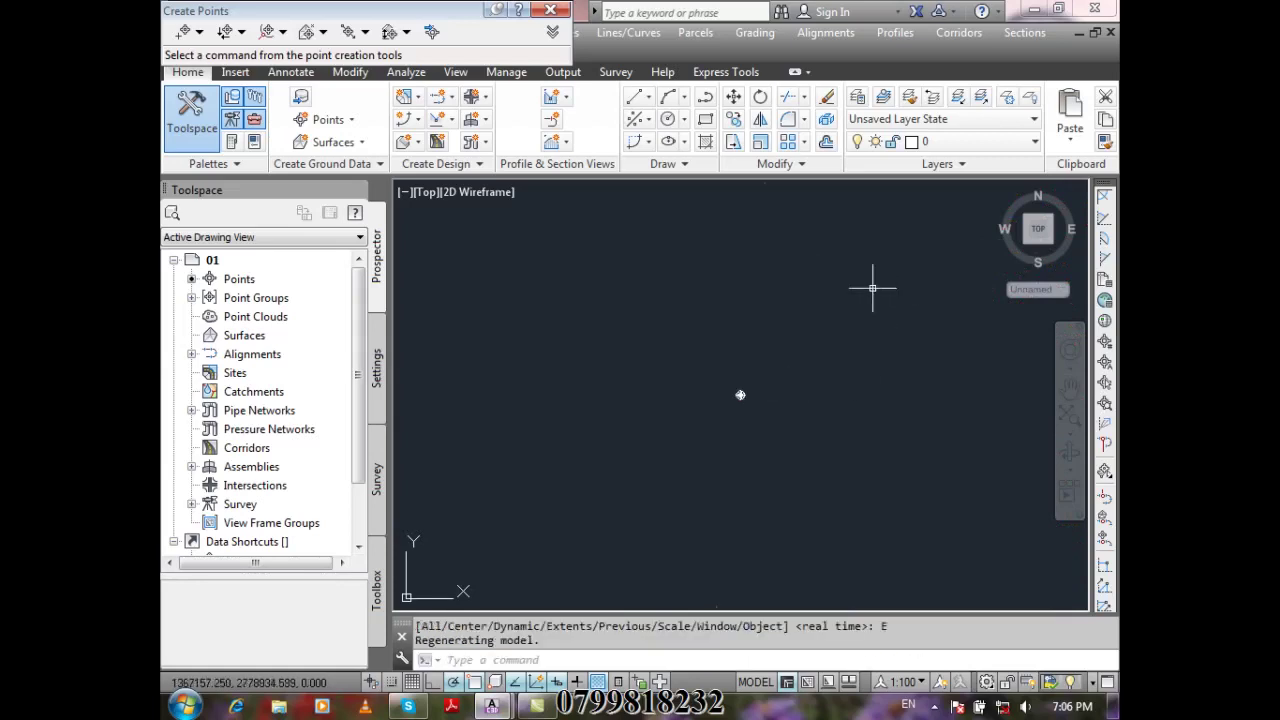
Zoom in with a window on the small isolated mark near the drawing origin, and regenerate the display to examine it
{"action": "mouse_move", "coordinate": [910, 272]}
{"action": "middle_mouse_down"}
{"action": "mouse_move", "coordinate": [823, 346]}
{"action": "mouse_move", "coordinate": [974, 216]}
{"action": "middle_mouse_up"}
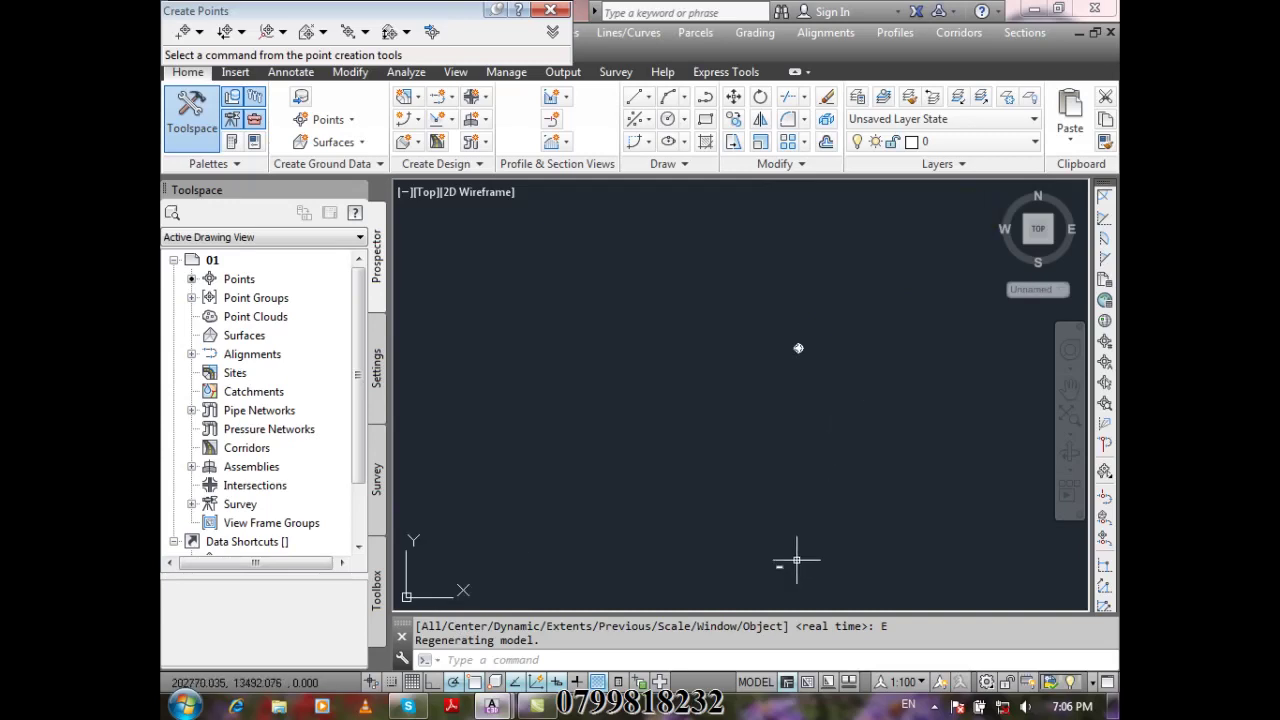
{"action": "scroll", "coordinate": [665, 495], "scroll_direction": "up", "scroll_amount": 2}
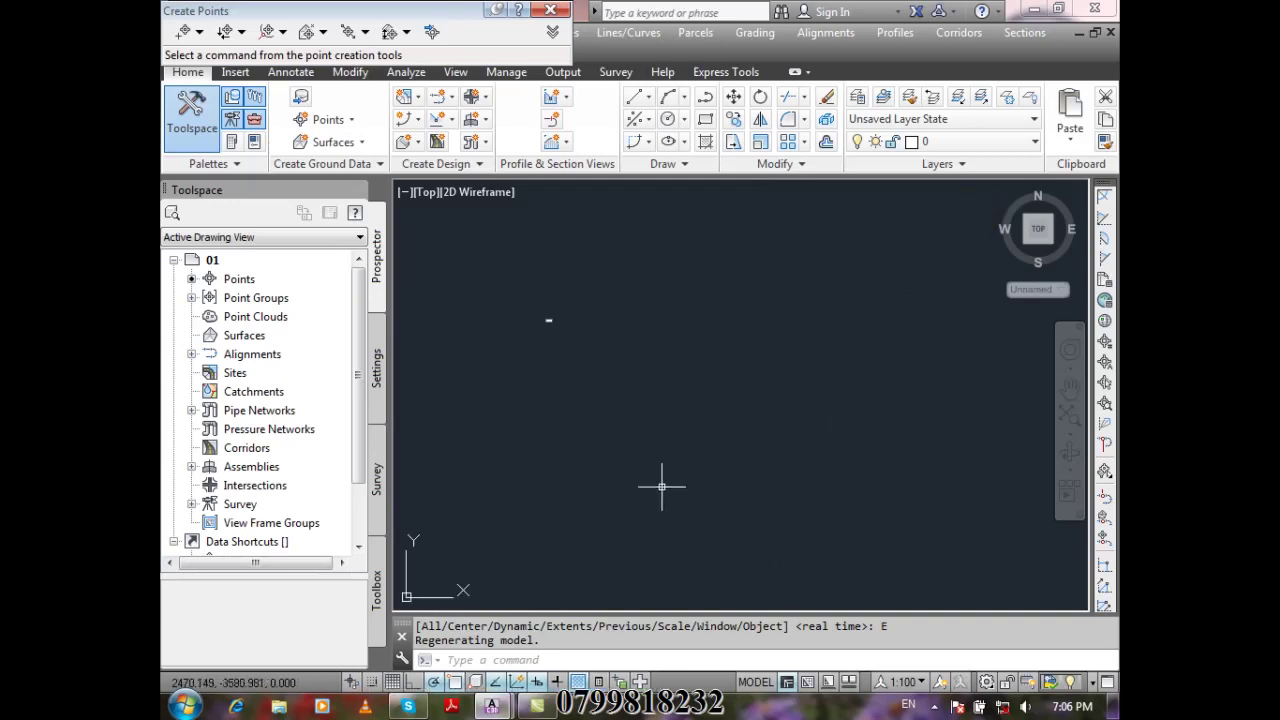
{"action": "scroll", "coordinate": [737, 466], "scroll_direction": "down", "scroll_amount": 2}
{"action": "scroll", "coordinate": [729, 453], "scroll_direction": "up", "scroll_amount": 1}
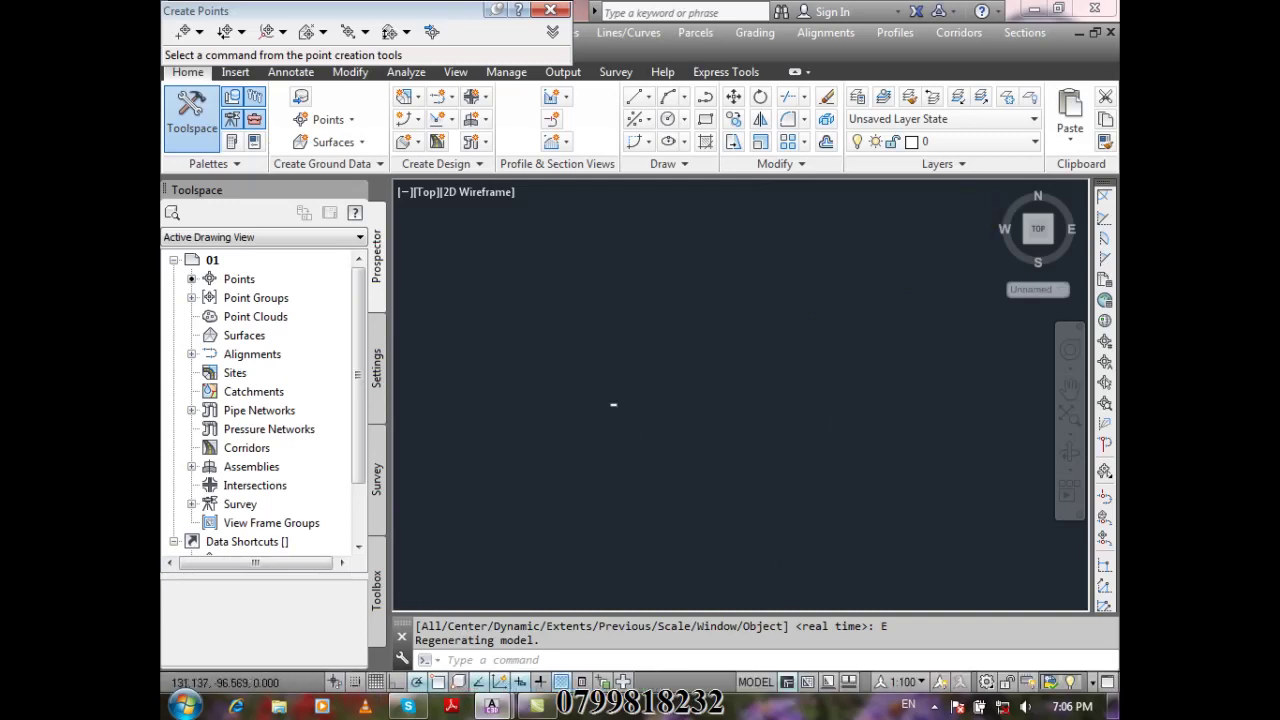
{"action": "scroll", "coordinate": [471, 357], "scroll_direction": "down", "scroll_amount": 1}
{"action": "scroll", "coordinate": [600, 291], "scroll_direction": "up", "scroll_amount": 1}
{"action": "scroll", "coordinate": [602, 292], "scroll_direction": "up", "scroll_amount": 1}
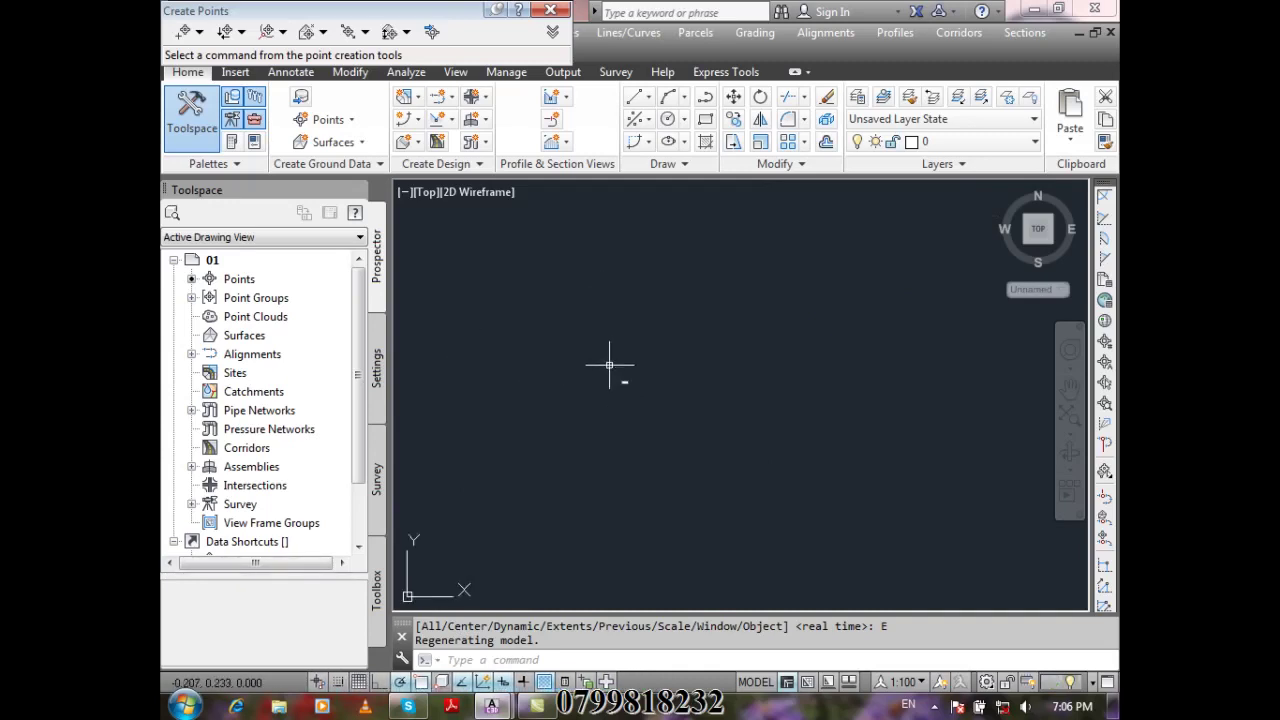
{"action": "key", "text": "Return"}
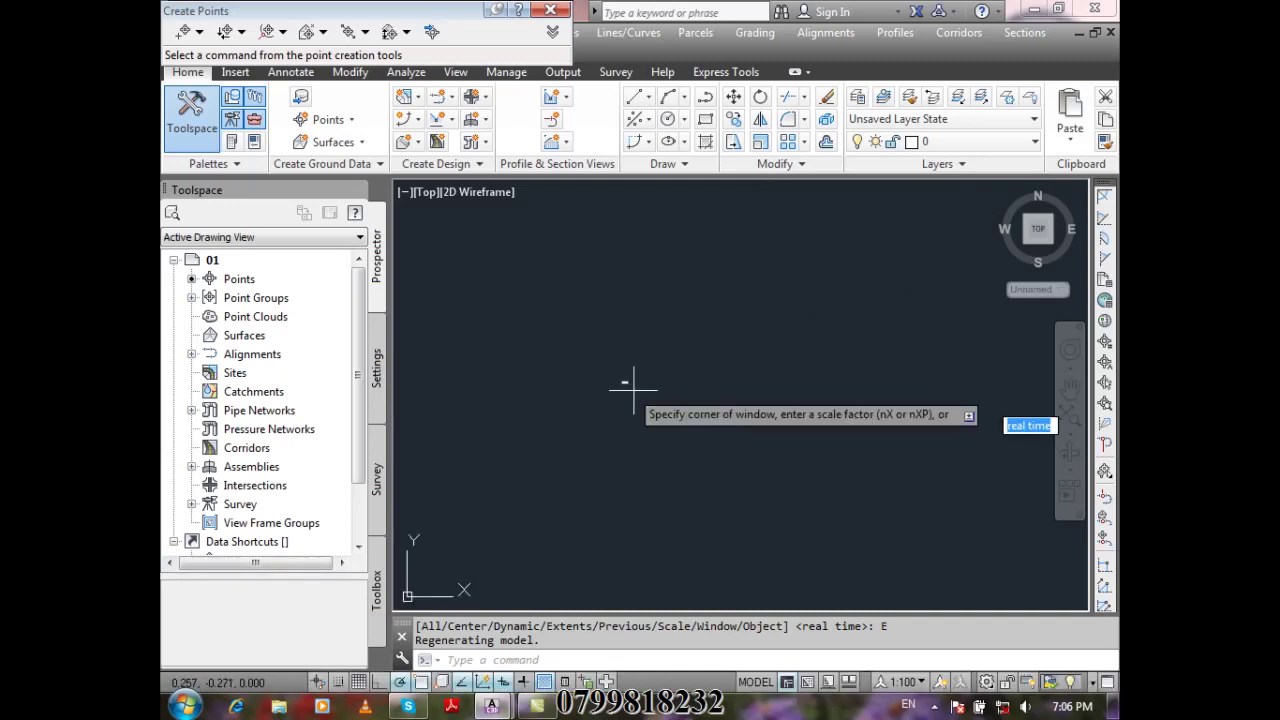
{"action": "left_click", "coordinate": [612, 369]}
{"action": "left_click", "coordinate": [655, 398]}
{"action": "middle_click_drag", "start_coordinate": [580, 347], "coordinate": [667, 418]}
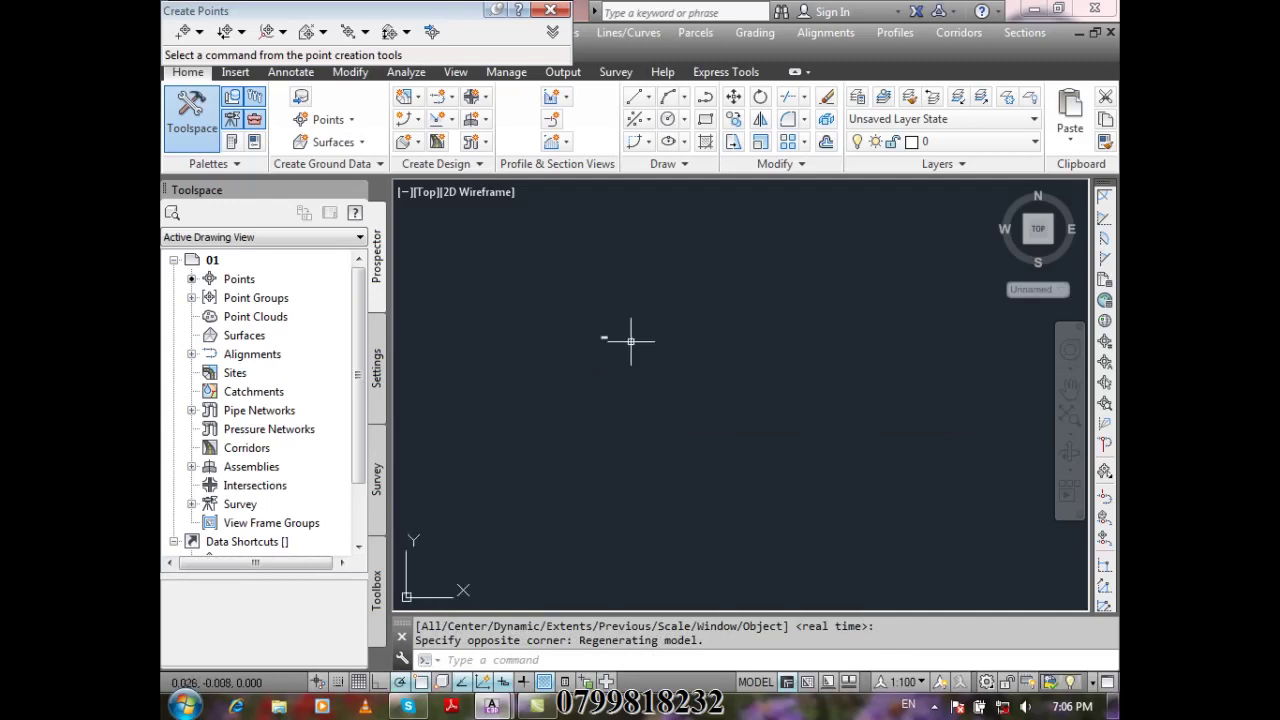
{"action": "type", "text": "RE"}
{"action": "key", "text": "Return"}
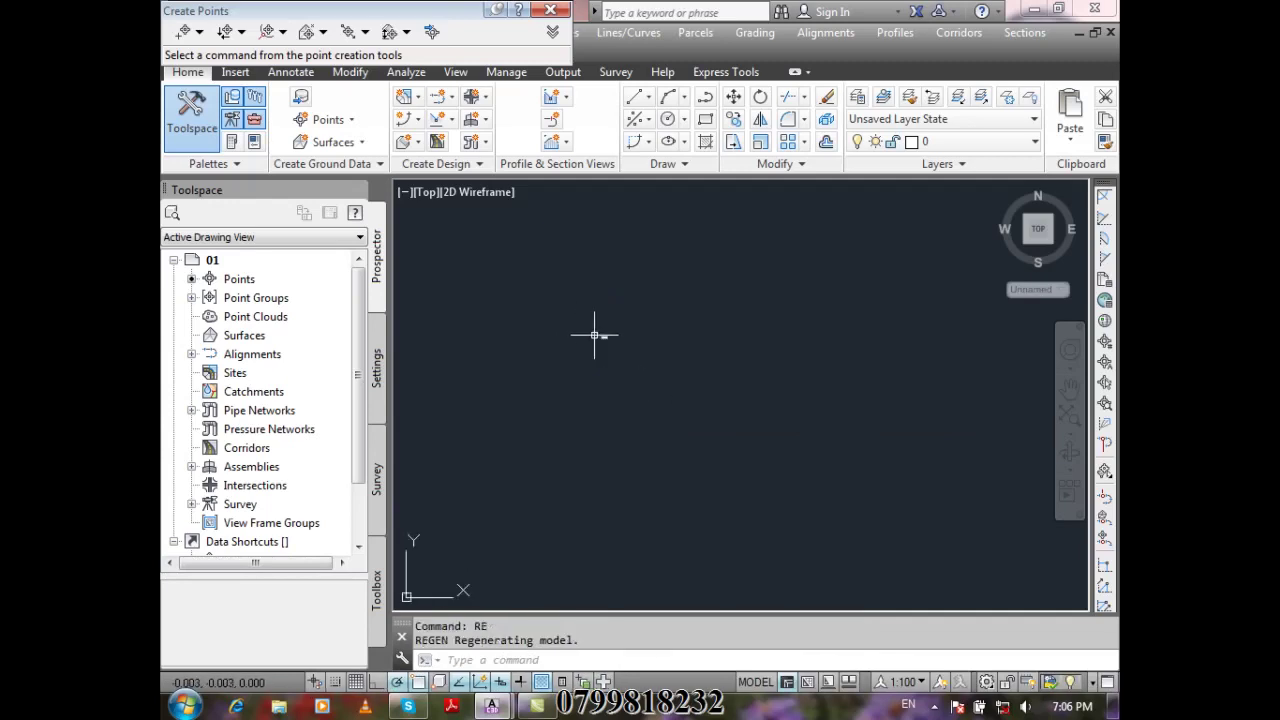
Examine the small isolated mark near the drawing origin up close, and zoom back out to the drawing extents
{"action": "middle_click_drag", "start_coordinate": [719, 513], "coordinate": [697, 443]}
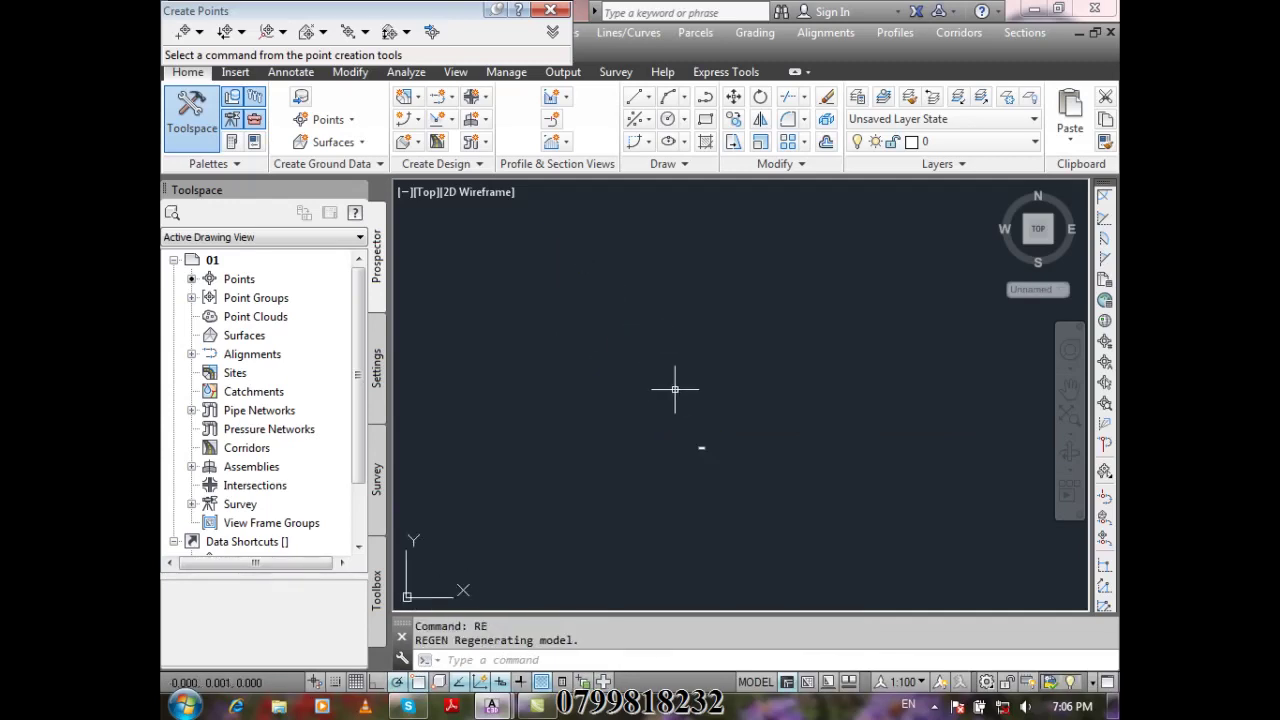
{"action": "middle_click_drag", "start_coordinate": [707, 552], "coordinate": [747, 471]}
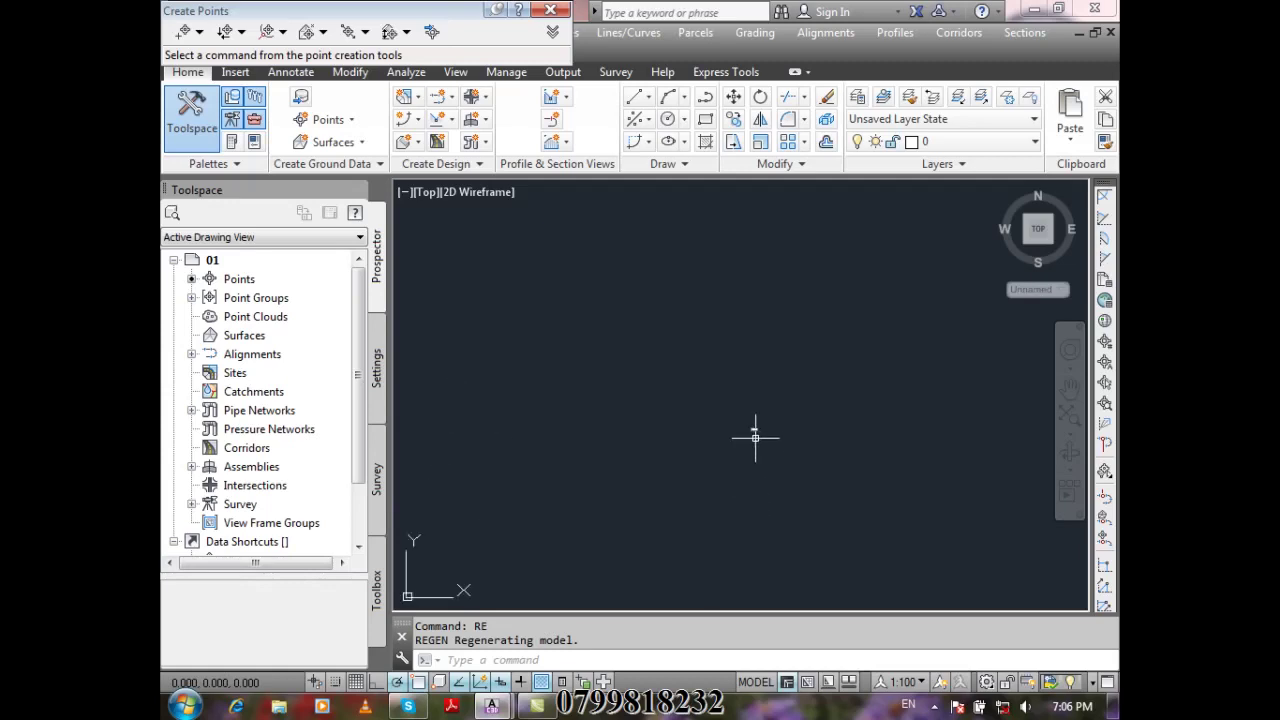
{"action": "scroll", "coordinate": [754, 434], "scroll_direction": "up", "scroll_amount": 2}
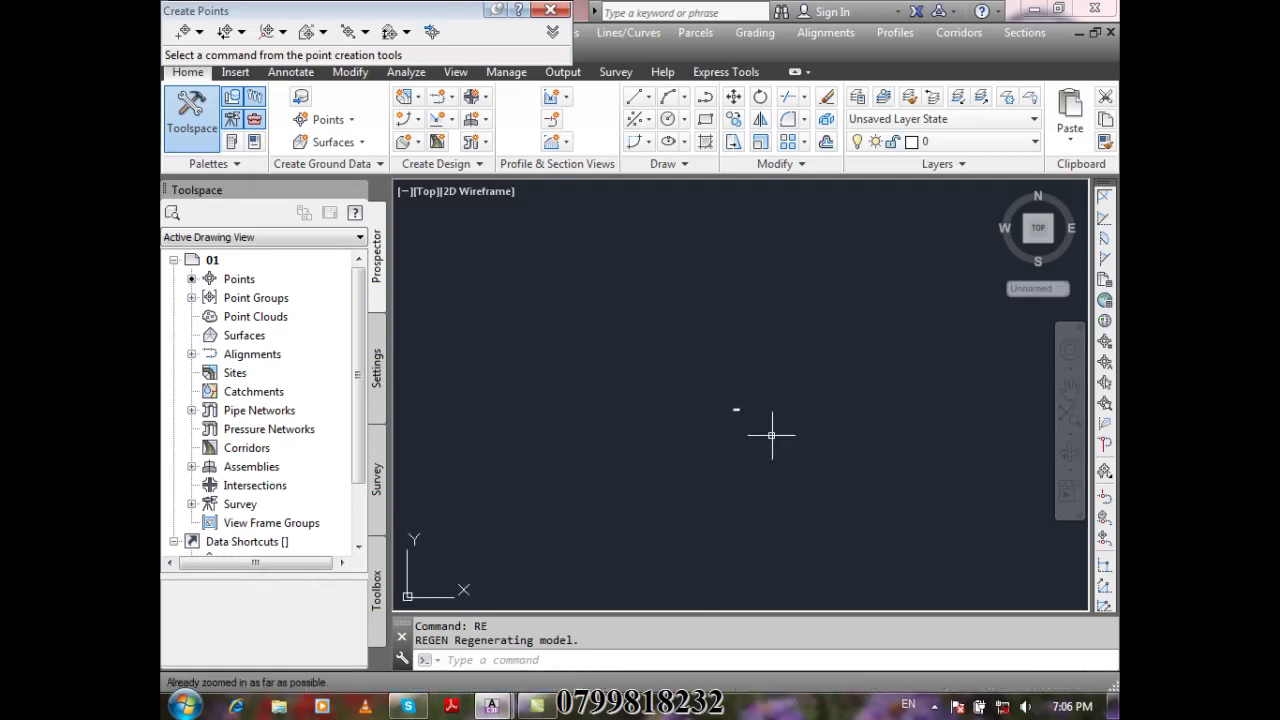
{"action": "middle_click_drag", "start_coordinate": [737, 414], "coordinate": [705, 404]}
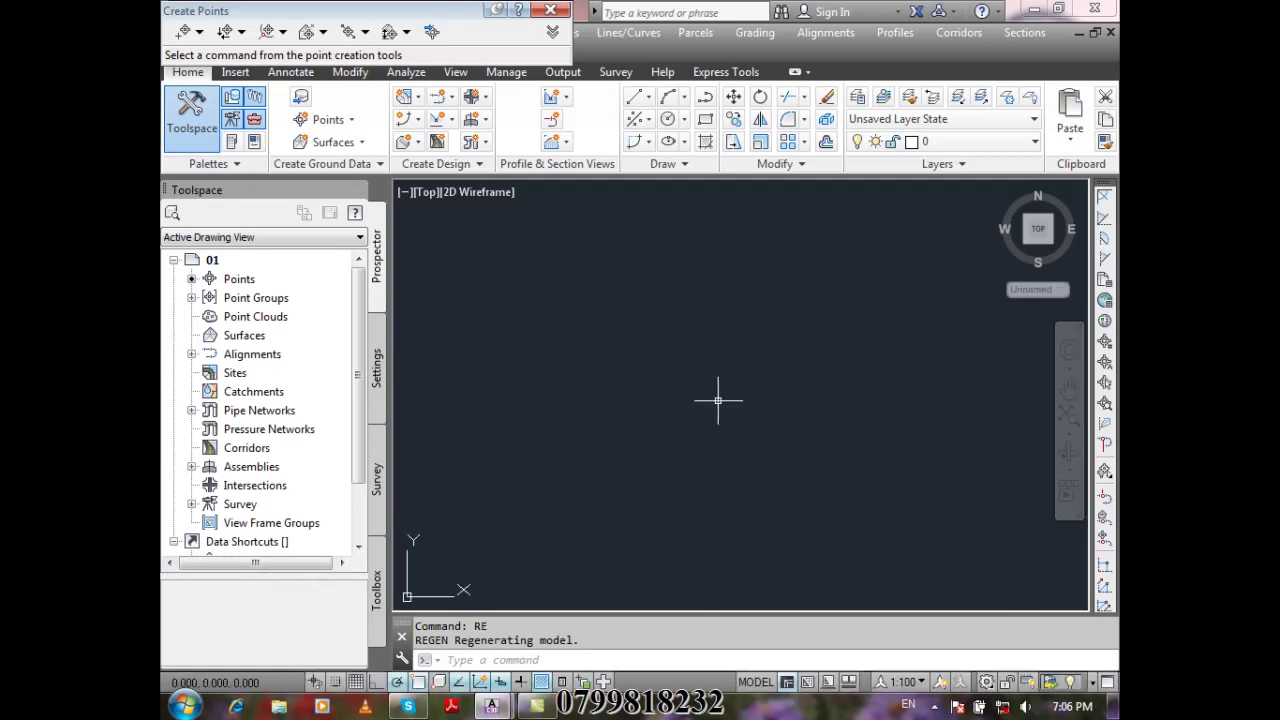
{"action": "scroll", "coordinate": [717, 400], "scroll_direction": "up", "scroll_amount": 2}
{"action": "type", "text": "z"}
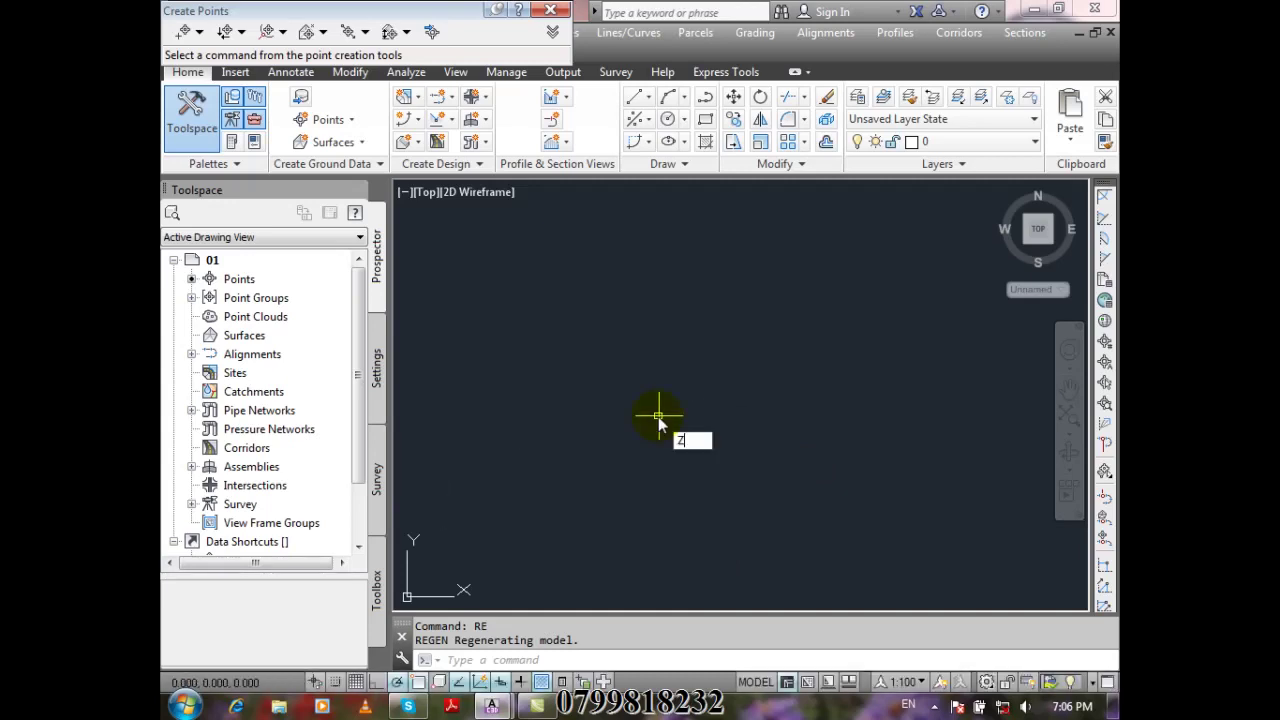
{"action": "key", "text": "Return"}
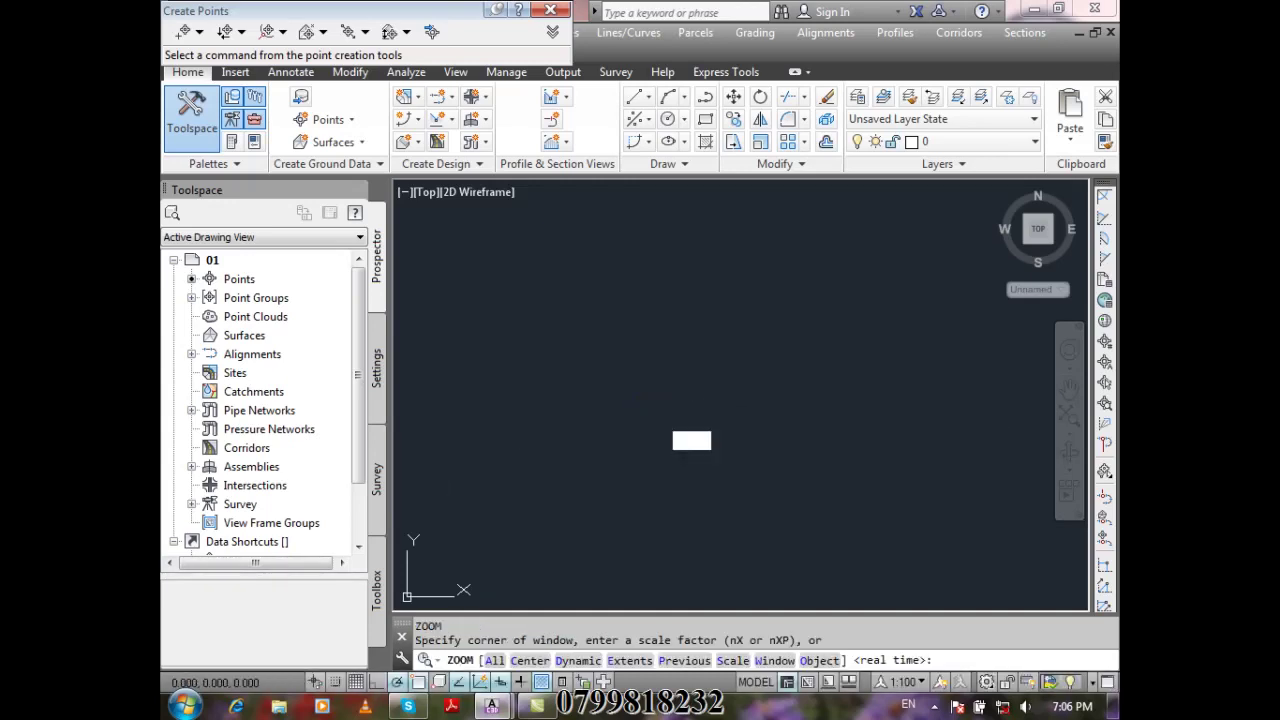
{"action": "type", "text": "e"}
{"action": "key", "text": "Return"}
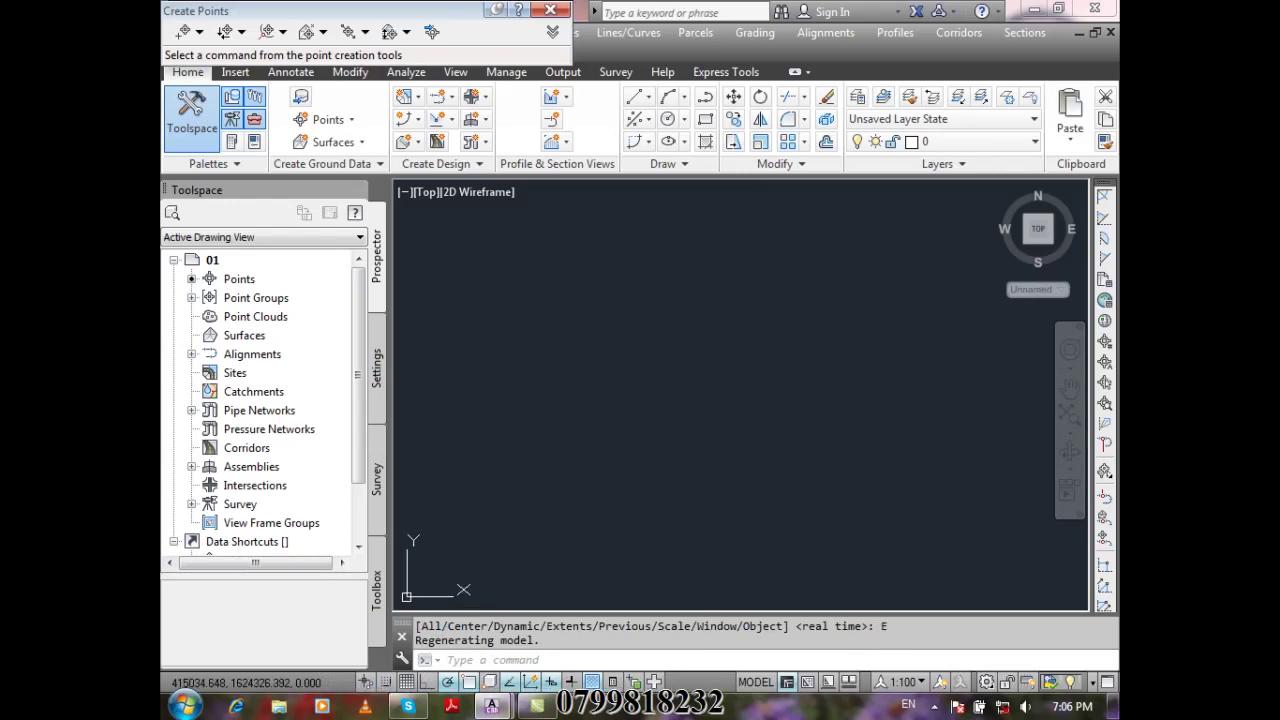
Undo the recent view changes and the creation of both manual points, RE and MY, back to the view of the survey points
{"action": "key", "text": "ctrl+z"}
{"action": "key", "text": "ctrl+z"}
{"action": "key", "text": "ctrl+z"}
{"action": "key", "text": "ctrl+z"}
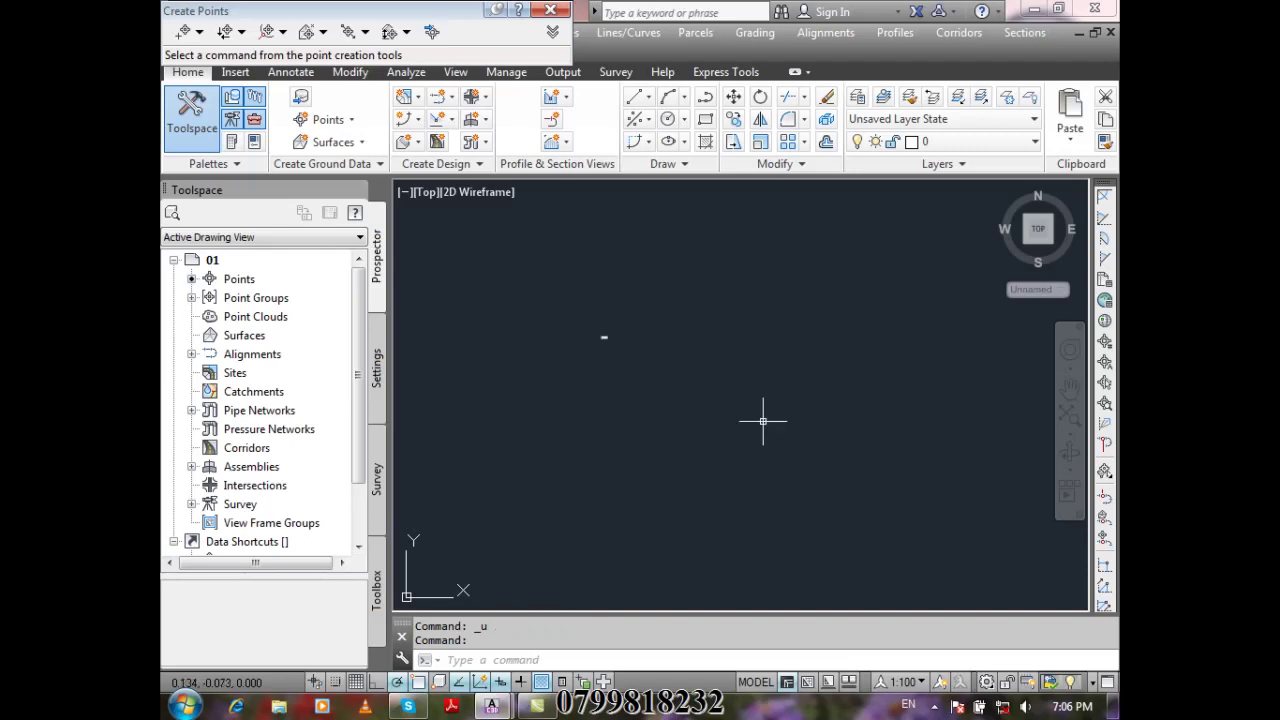
{"action": "key", "text": "ctrl+z"}
{"action": "key", "text": "ctrl+z"}
{"action": "key", "text": "ctrl+z"}
{"action": "key", "text": "ctrl+z"}
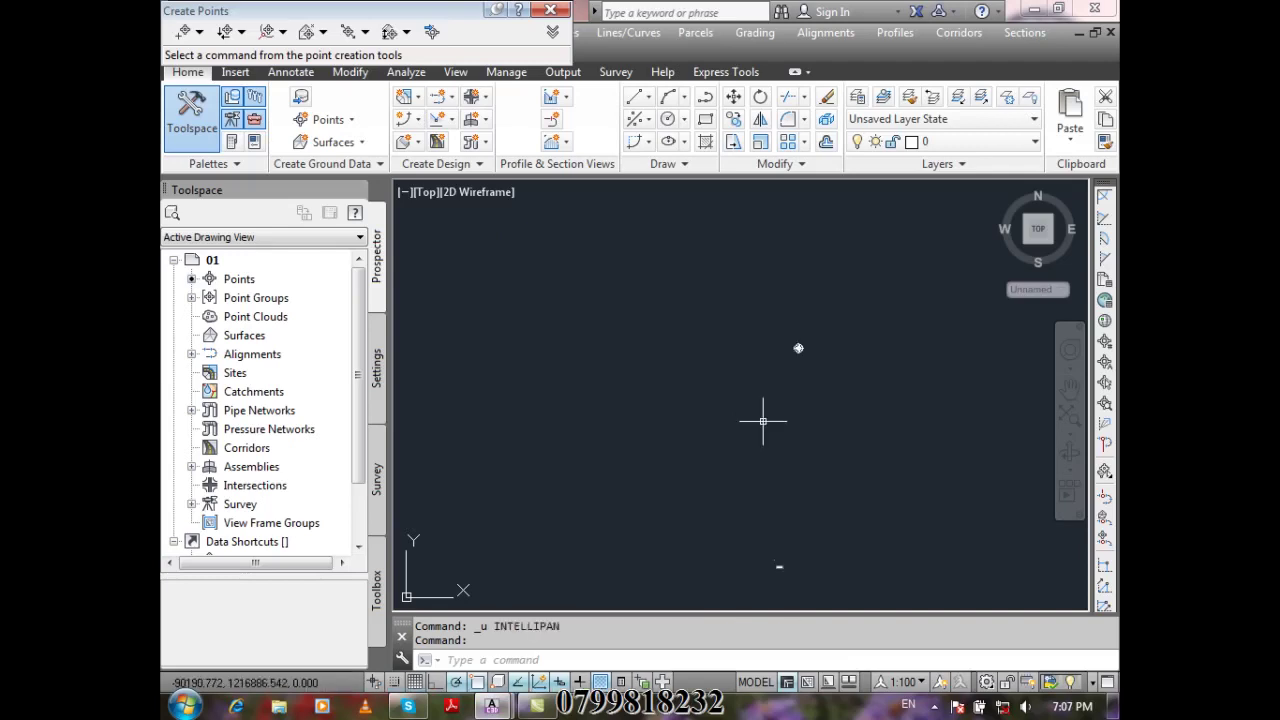
{"action": "key", "text": "ctrl+z"}
{"action": "key", "text": "ctrl+z"}
{"action": "key", "text": "ctrl+z"}
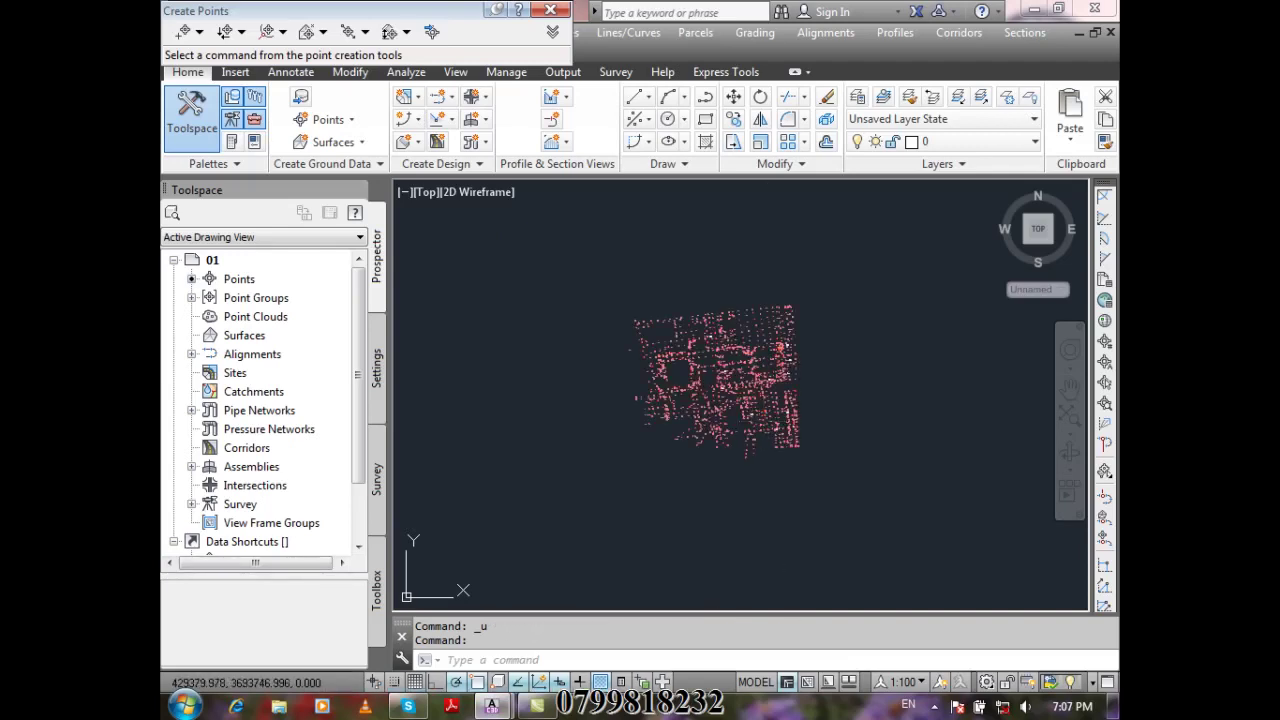
{"action": "key", "text": "ctrl+z"}
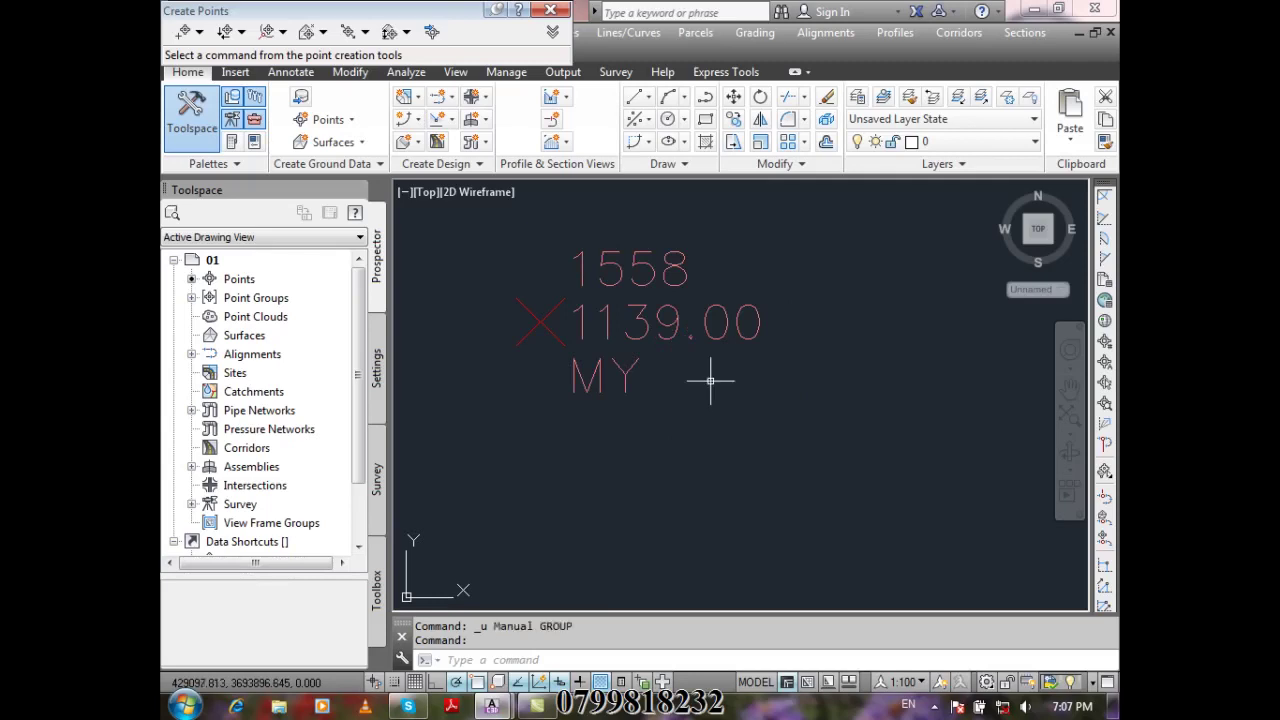
{"action": "key", "text": "ctrl+z"}
{"action": "key", "text": "ctrl+z"}
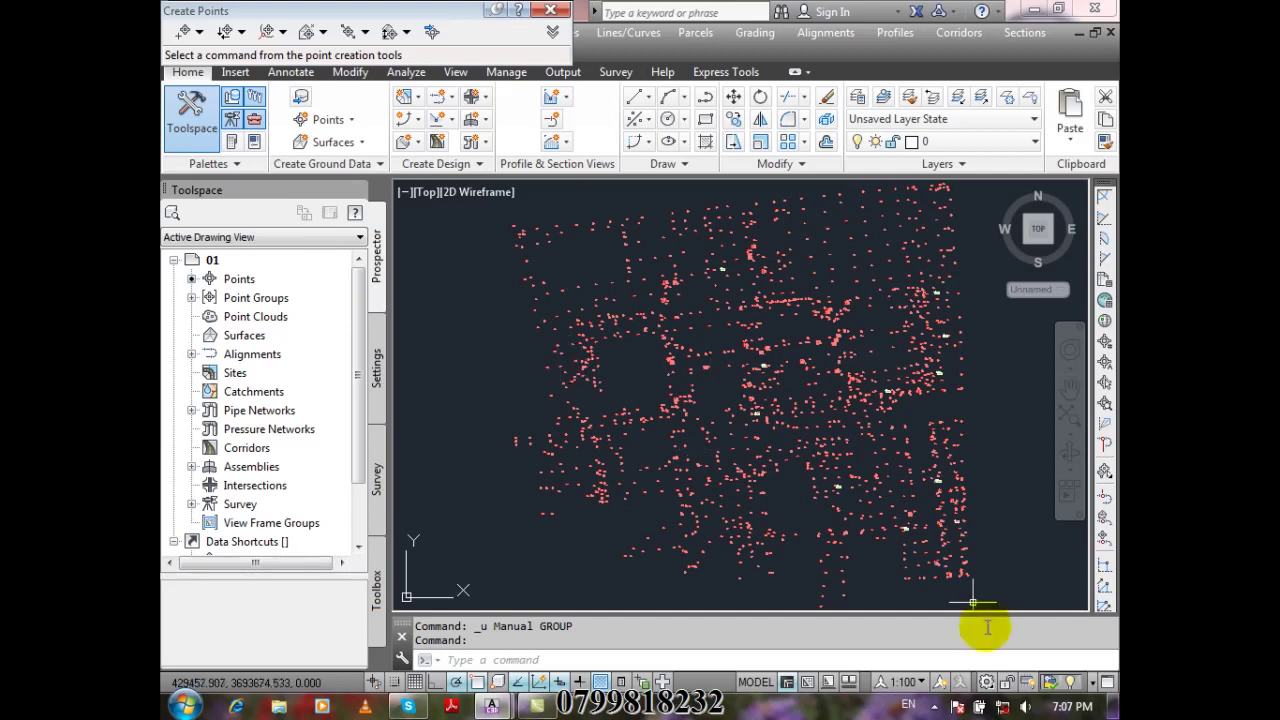
{"action": "left_click", "coordinate": [933, 707]}
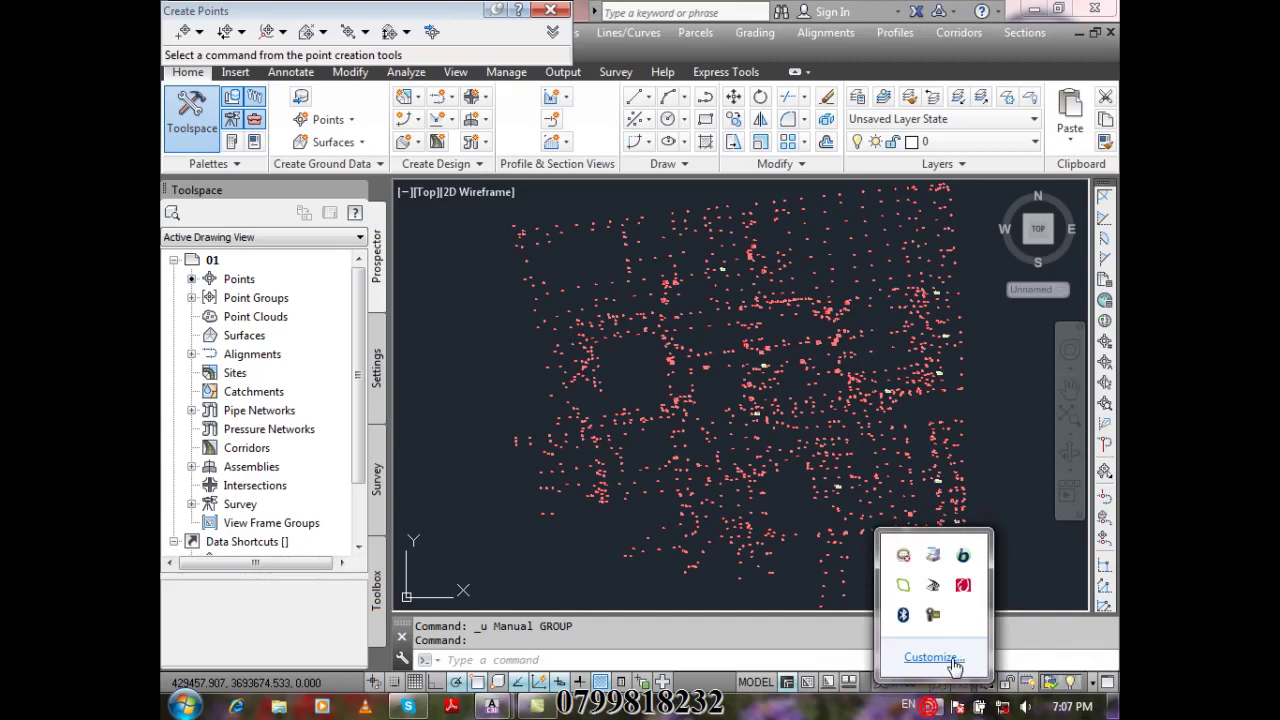
{"action": "left_click", "coordinate": [937, 609]}
{"action": "left_click", "coordinate": [1088, 617]}
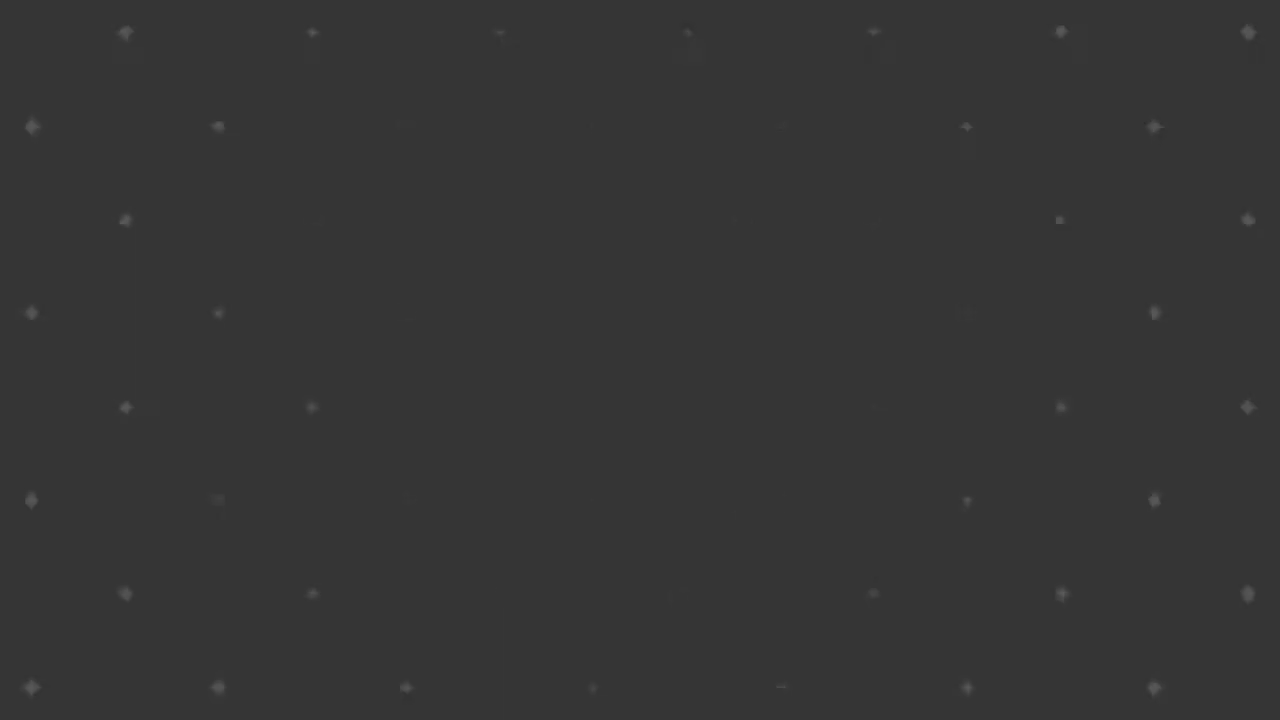